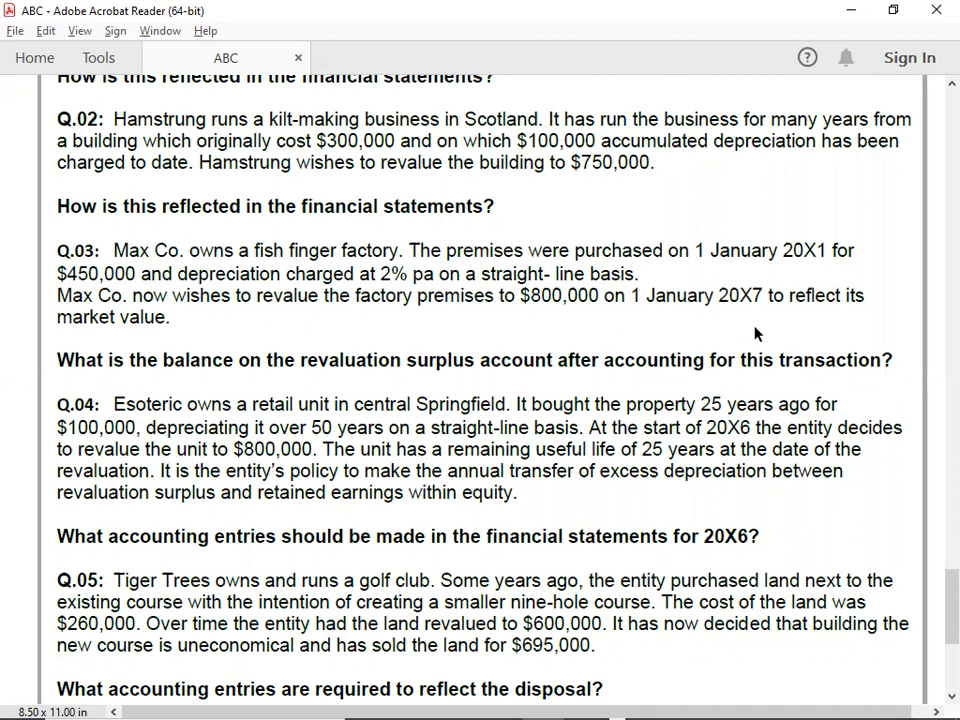
Switch to the Excel workbook and enter "DEP. EXP. = 450000*2% = $9000" in B1243, using the Q.03 figures from the PDF
key(alt+Tab)
key(Right)
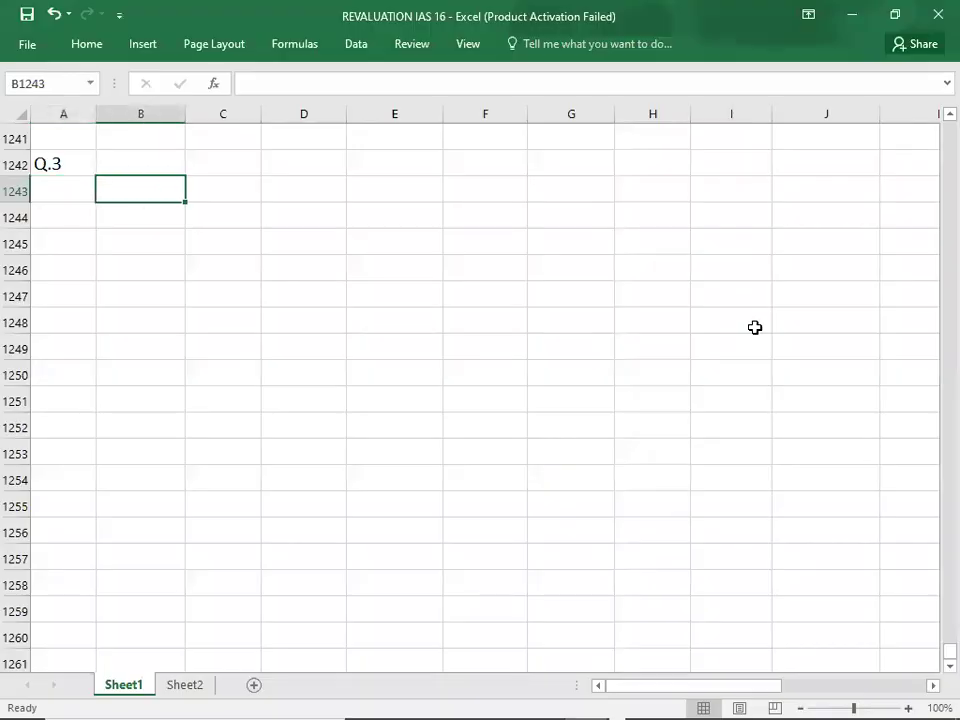
text(DEP. EXP.)
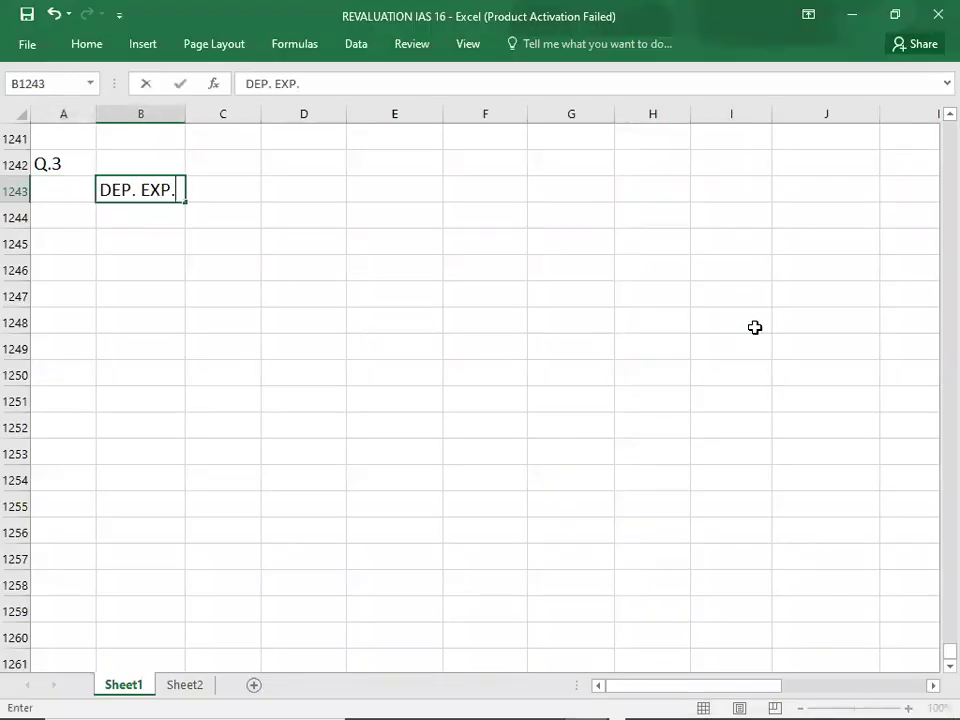
text( =)
key(alt+Tab)
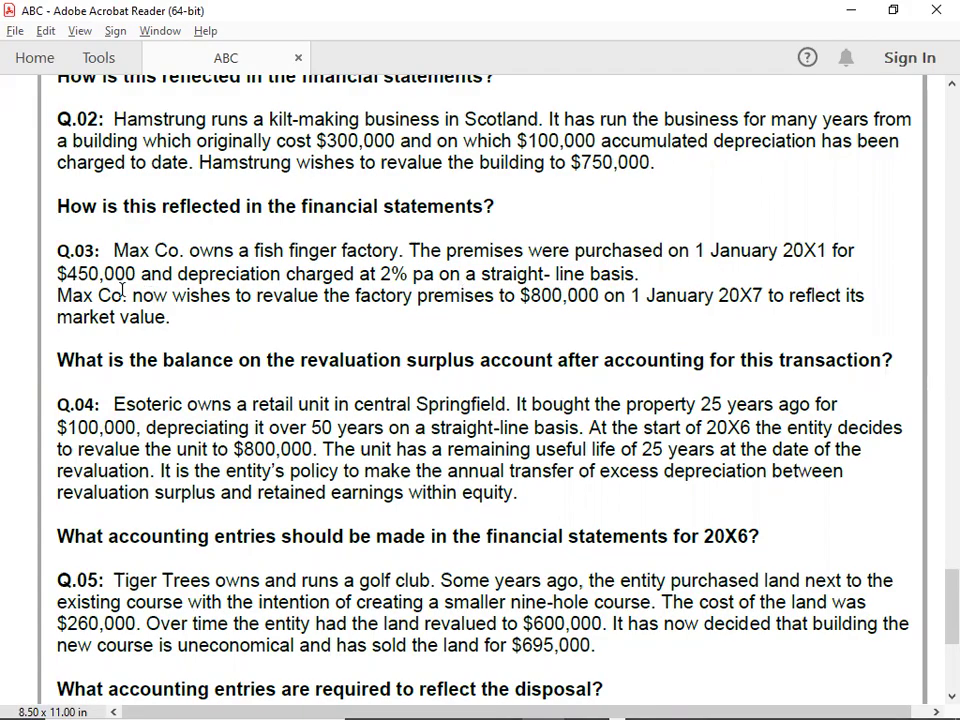
key(alt+Tab)
text(450000*)
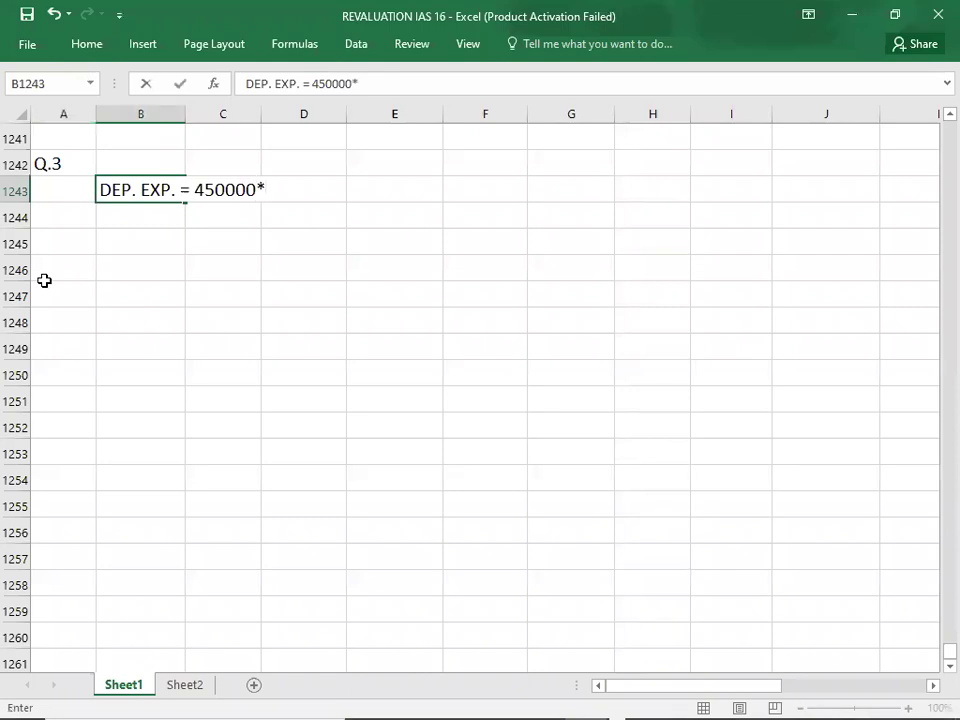
key(alt+Tab)
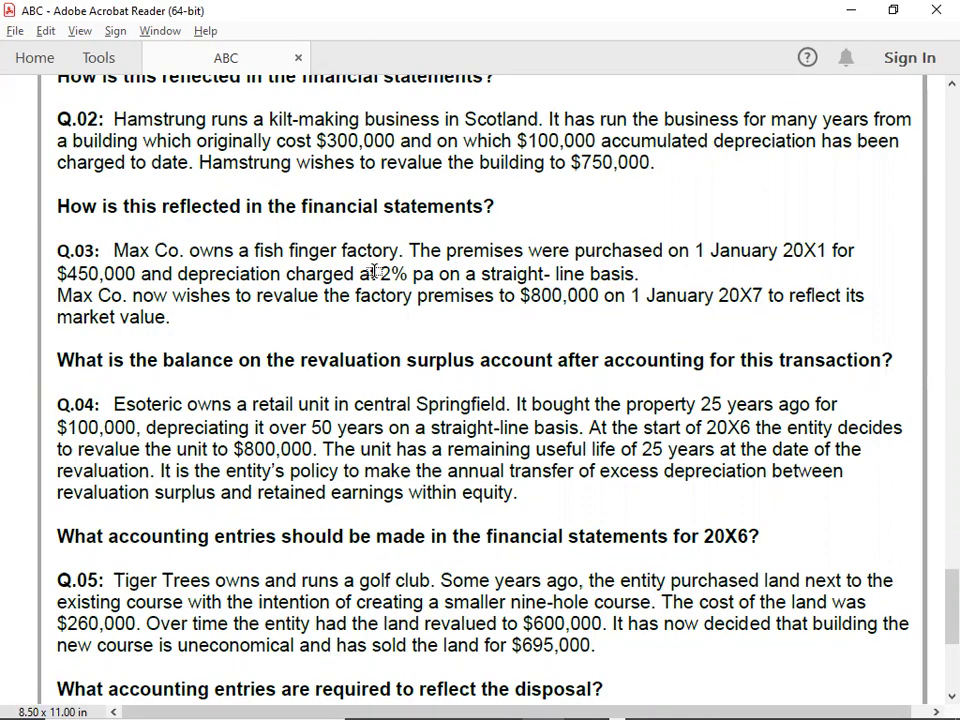
key(alt+Tab)
text(2% = )
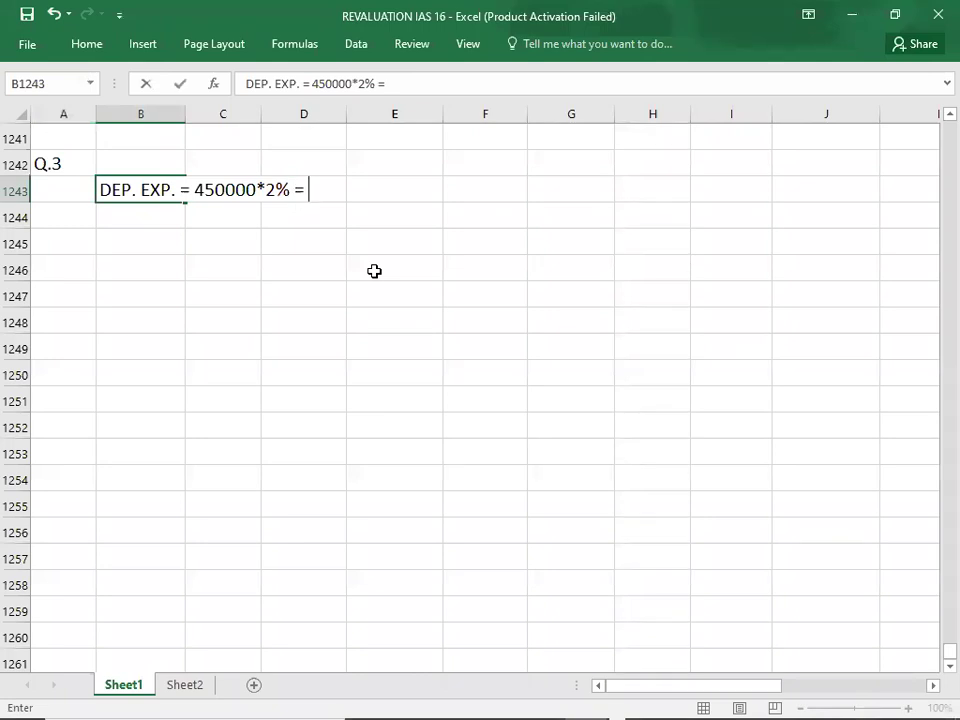
text($9000)
key(Return)
key(Return)
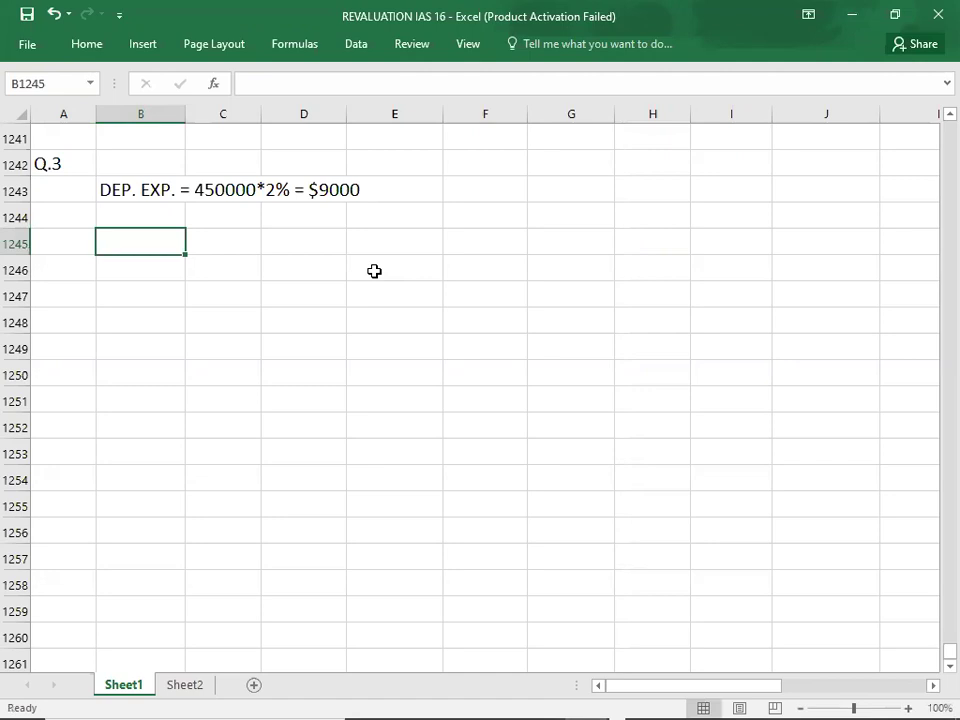
Enter the accumulated depreciation working "ACC. DEP. = 9000*6 = $45,000" in B1245
text(AC)
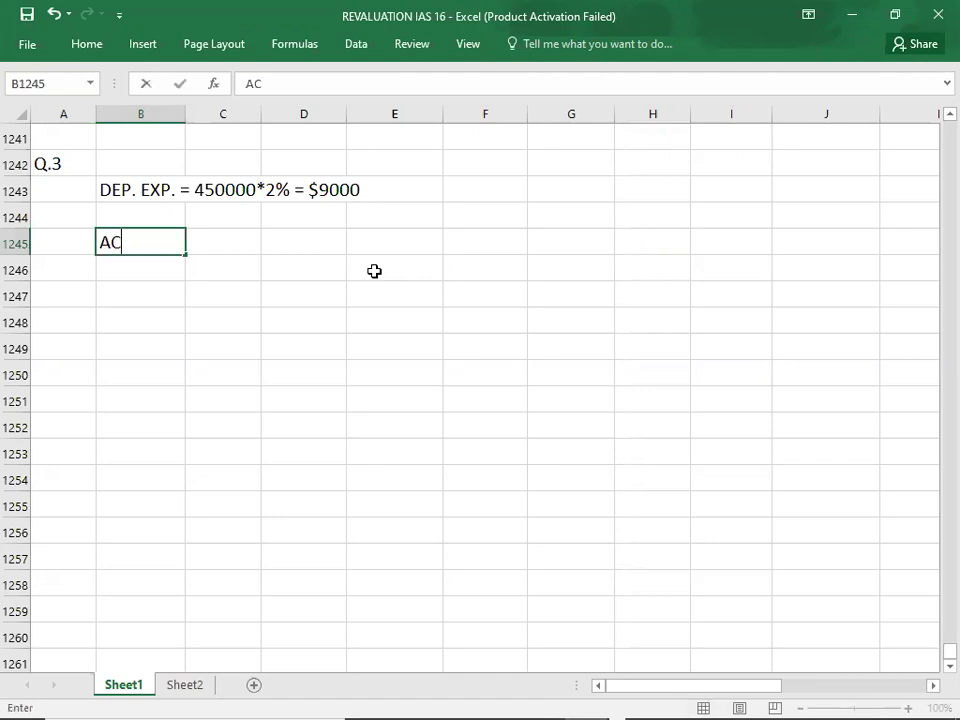
text(C. DEP. )
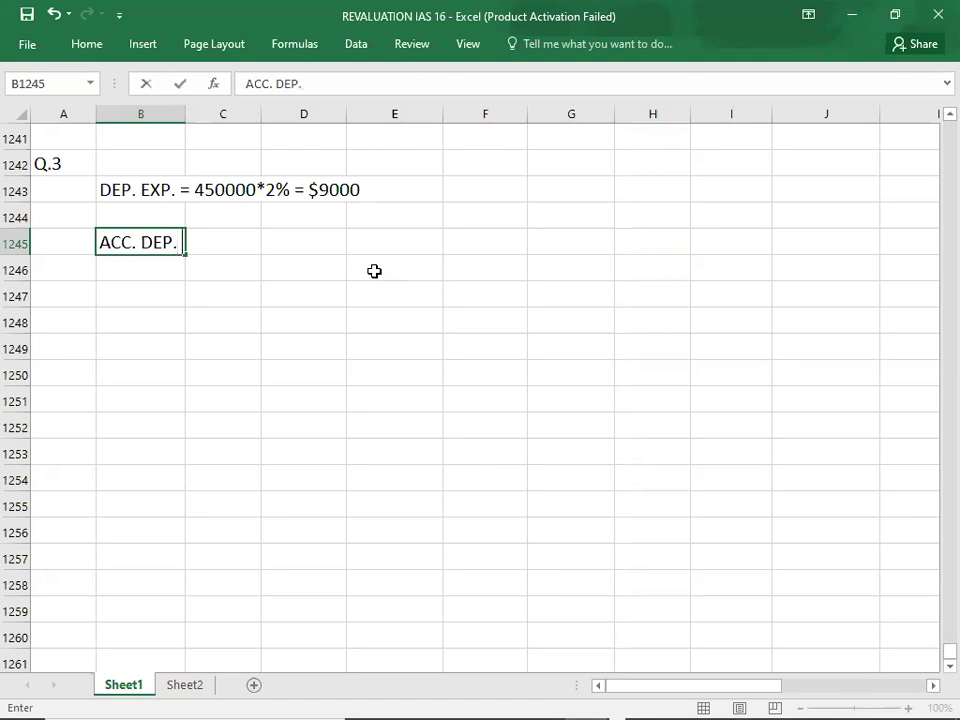
text(= 900)
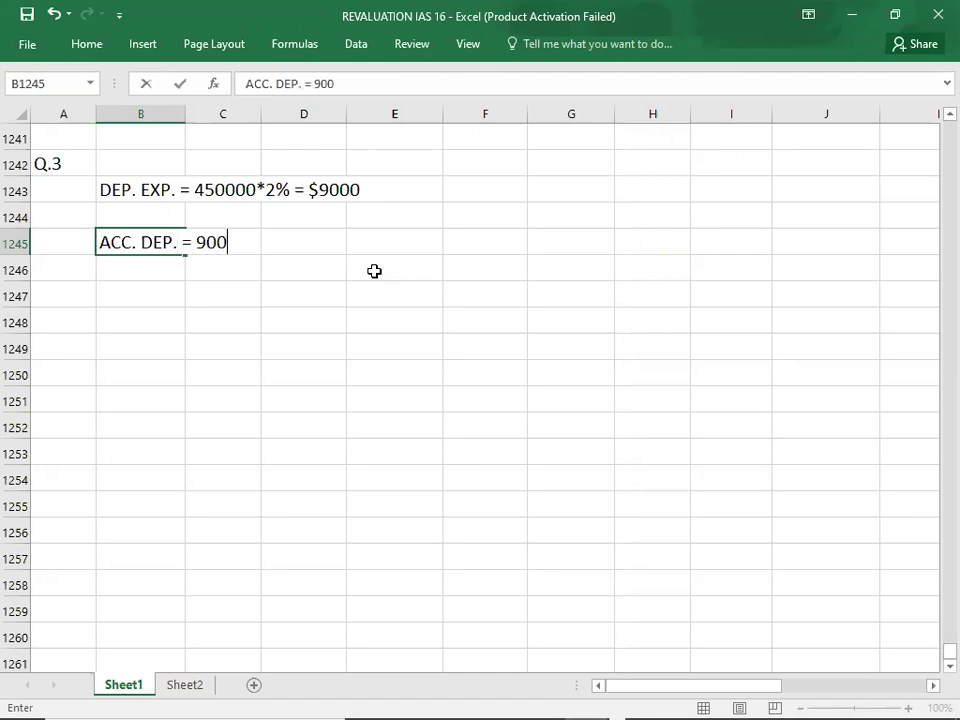
text(0*6 = )
text($)
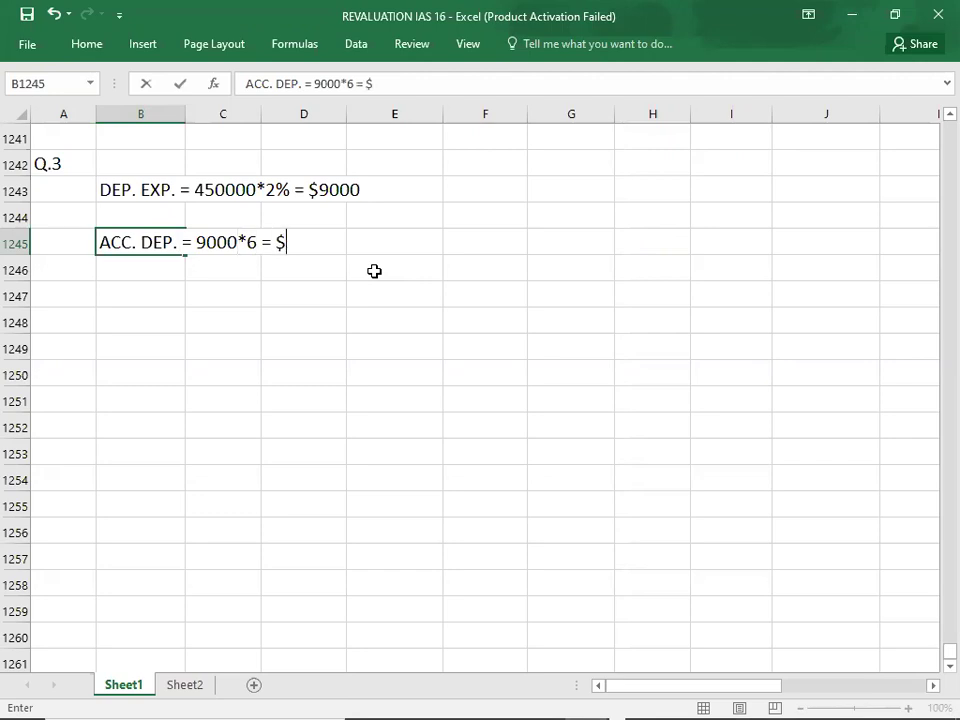
text(45,000)
key(Return)
key(Return)
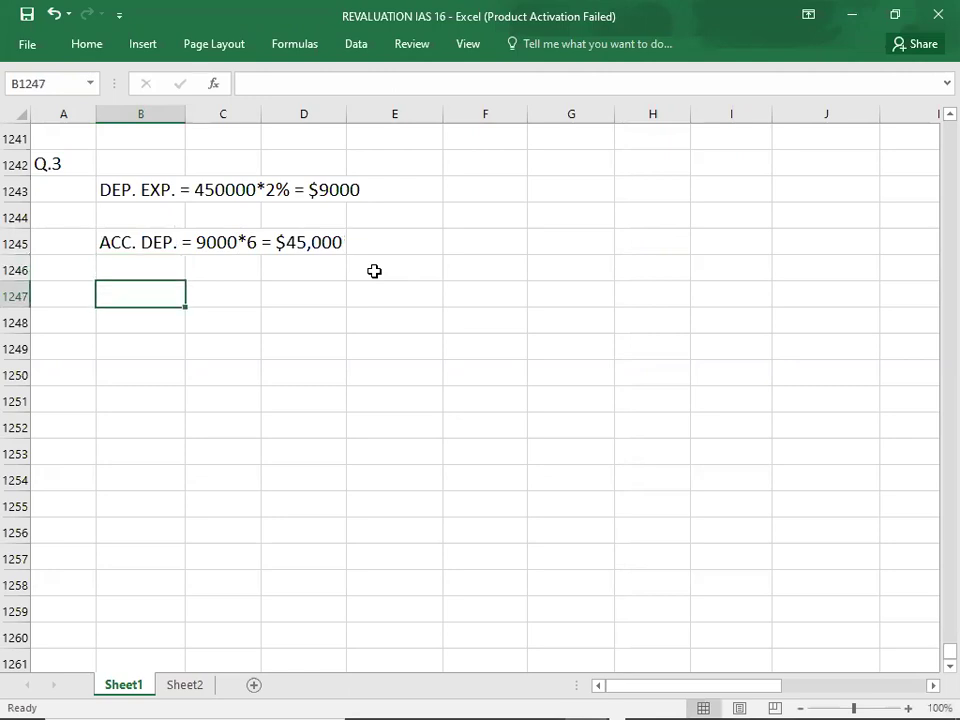
key(Up)
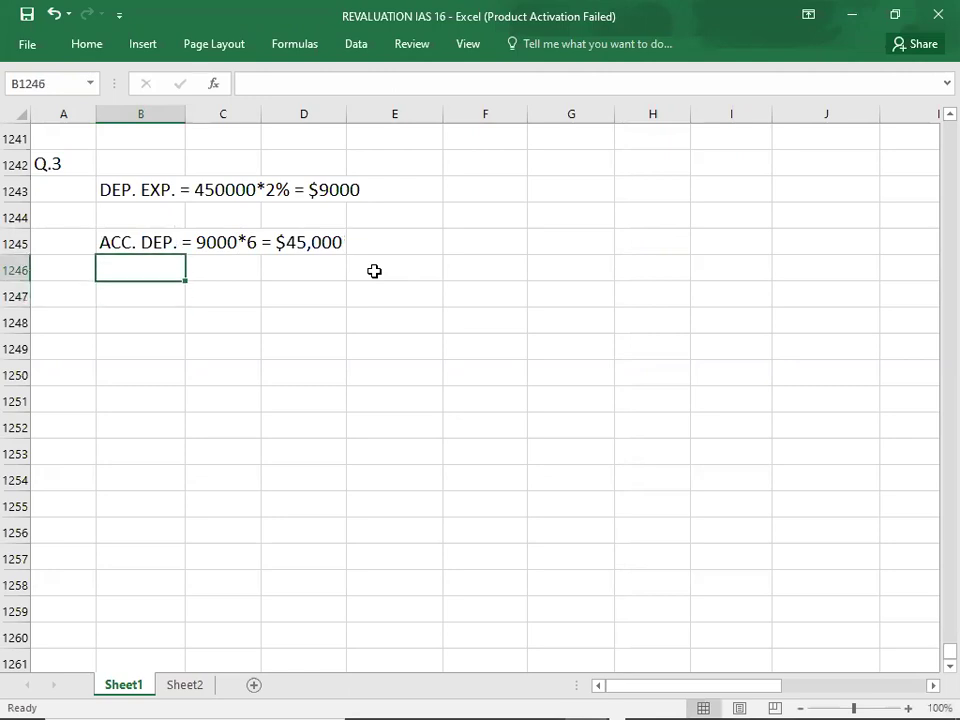
click(112, 247)
double_click(304, 242)
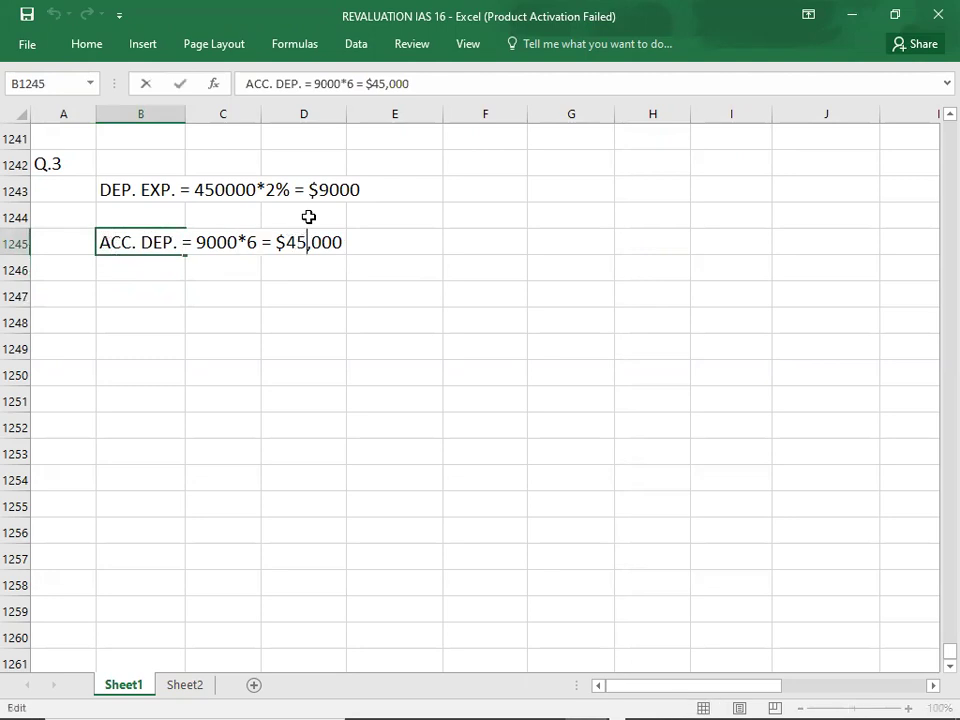
key(Return)
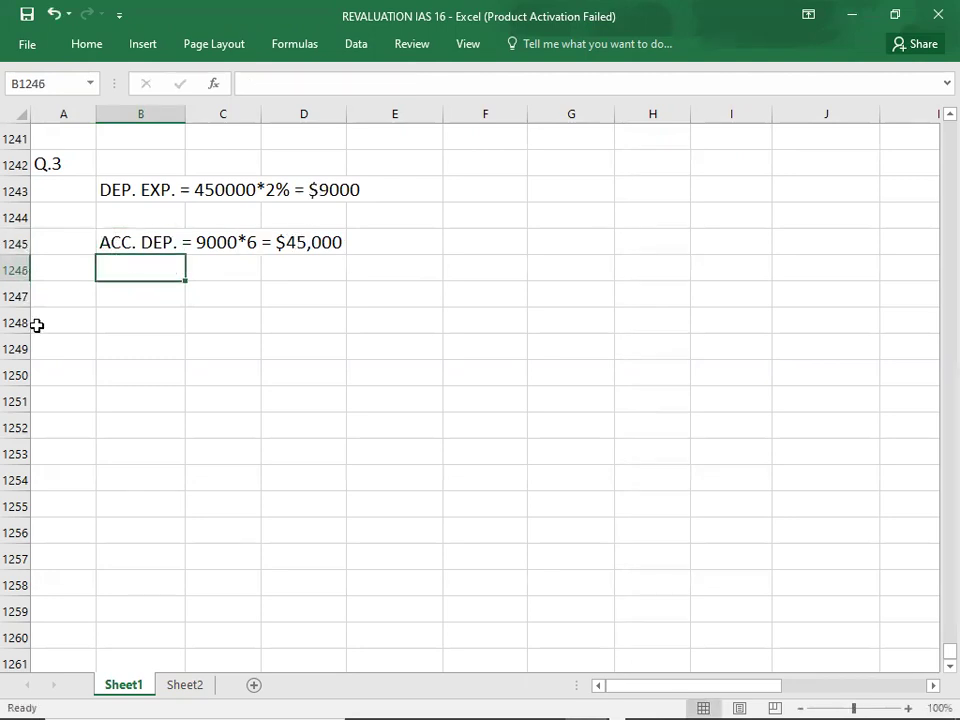
double_click(122, 243)
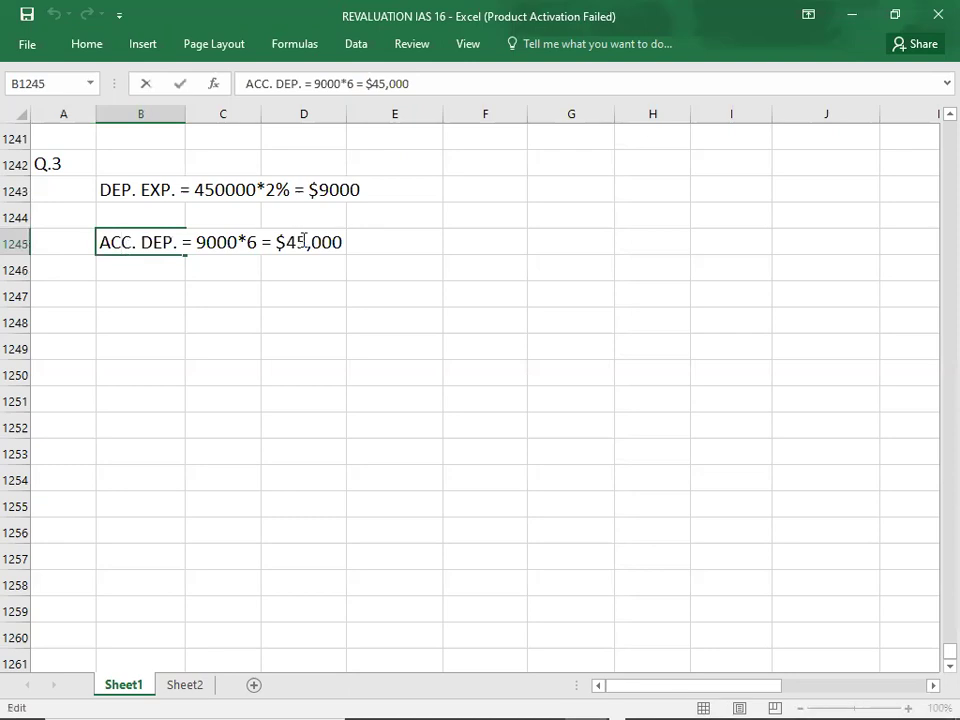
key(Return)
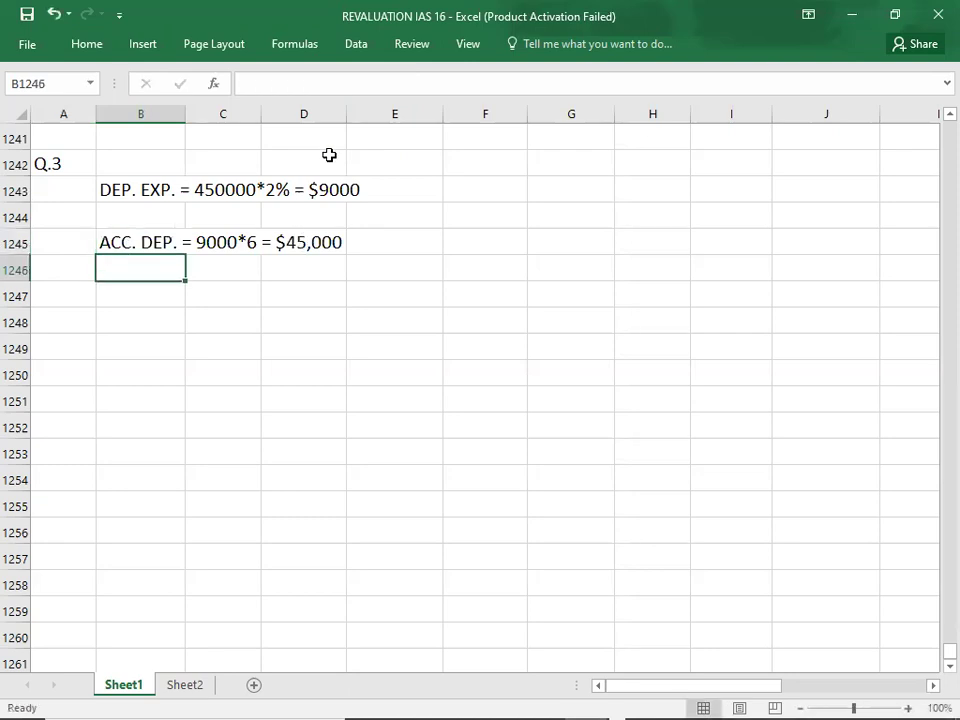
Correct the result of the accumulated depreciation working in B1245 to $54,000
double_click(139, 242)
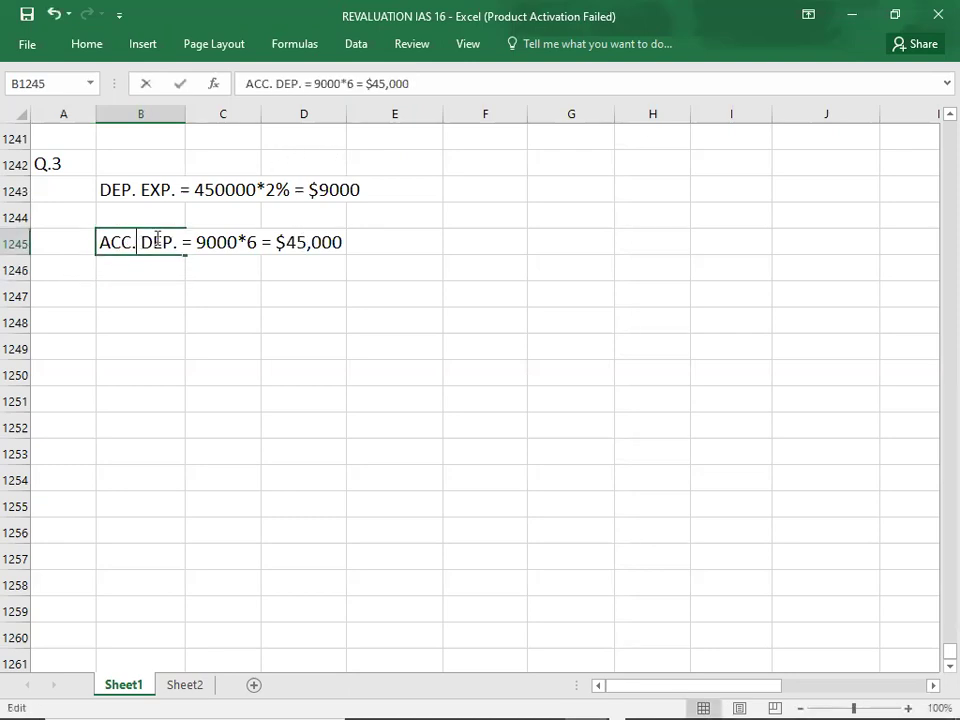
click(305, 240)
key(BackSpace)
key(BackSpace)
text(54)
key(Return)
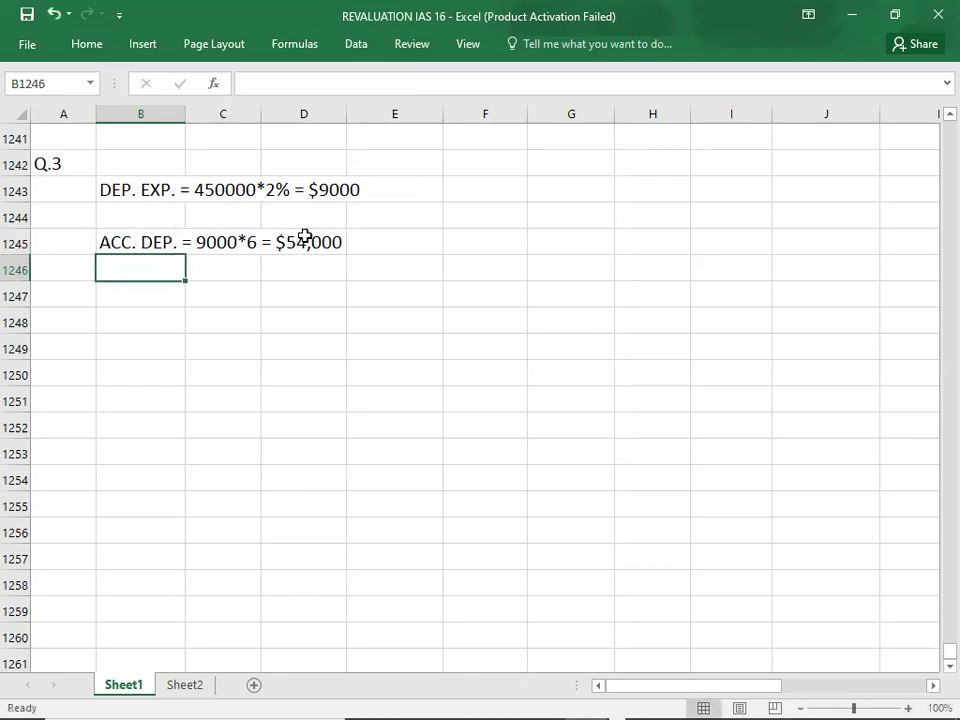
Add a COST line in row 1247, with the label in column B and 450000 in column E
click(151, 293)
text(COST)
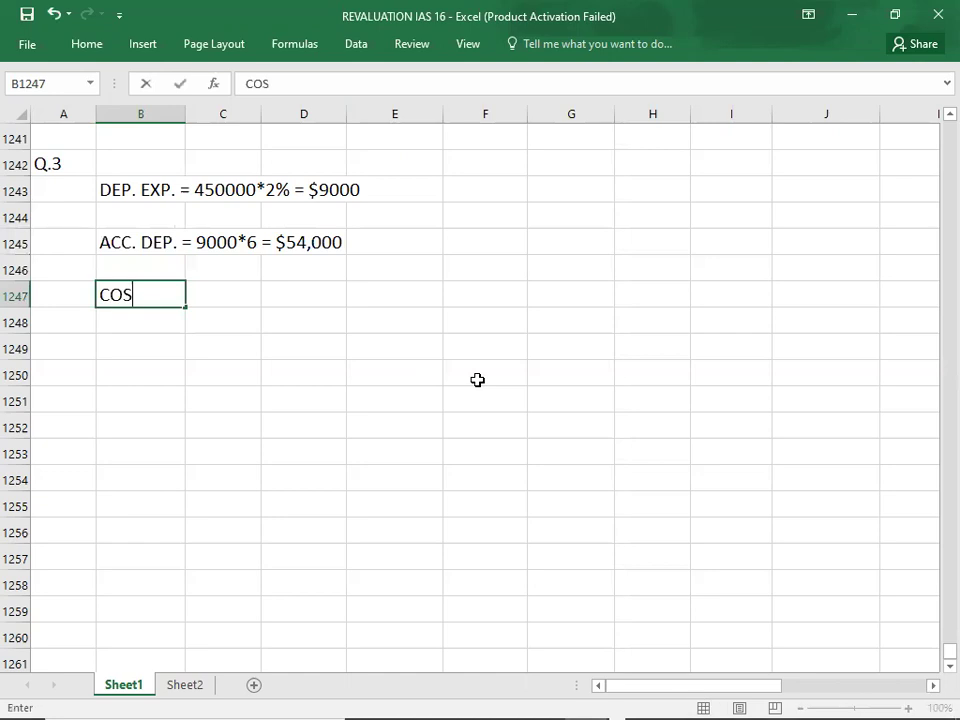
key(Tab)
key(Tab)
key(Tab)
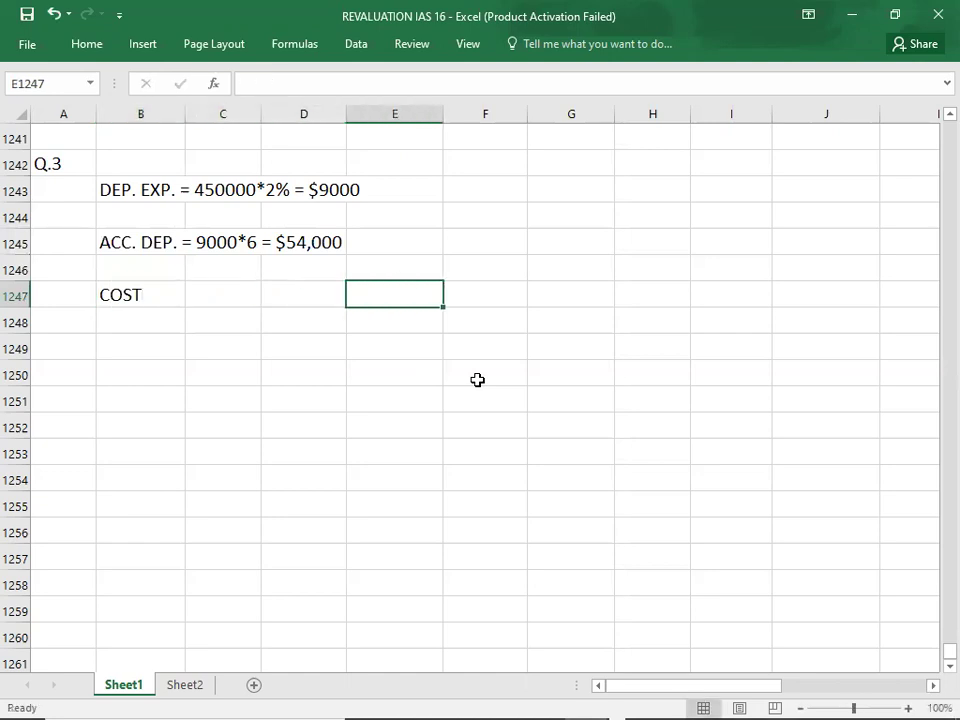
text(450000)
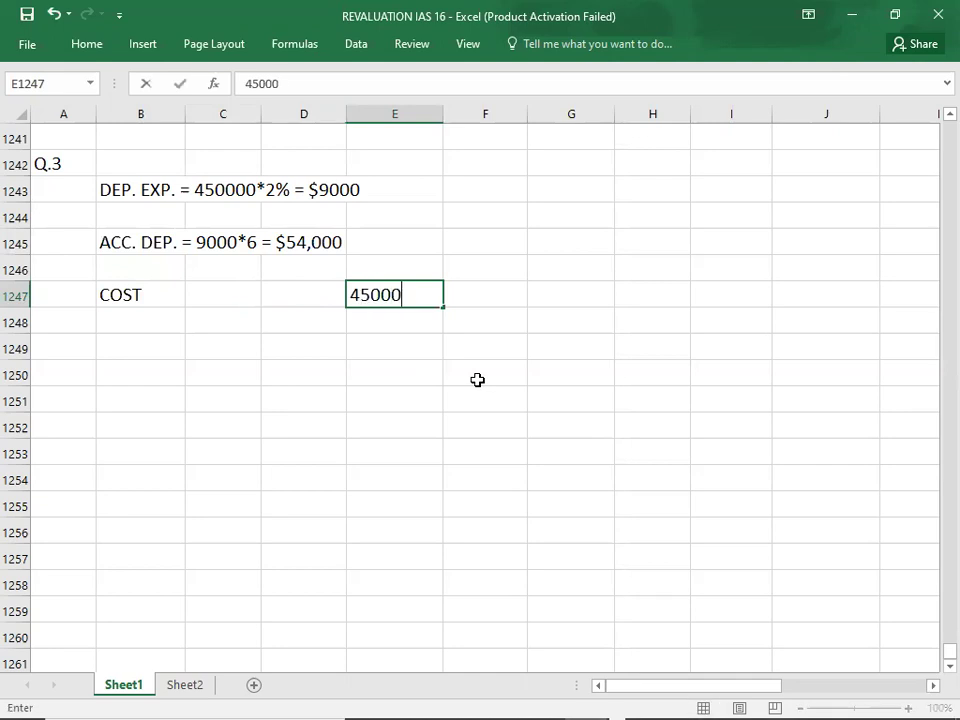
key(Return)
Add an ACC. DEP. line in row 1248 below the cost, with the amount -54000 in column E
text(ACC. DEP.)
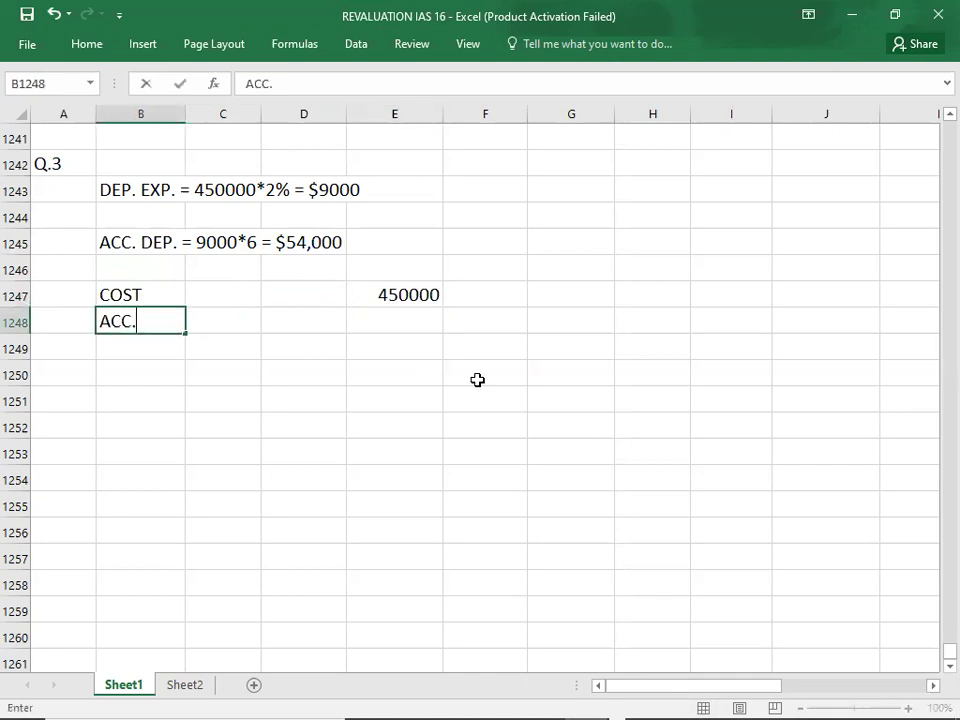
key(Tab)
key(Tab)
key(Tab)
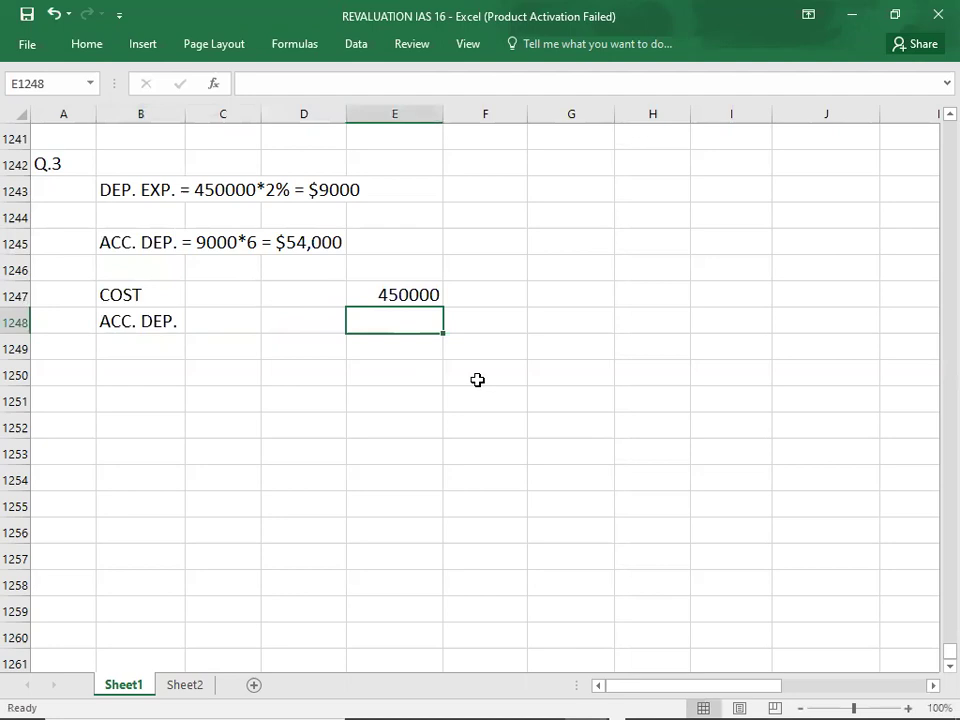
text(-540000)
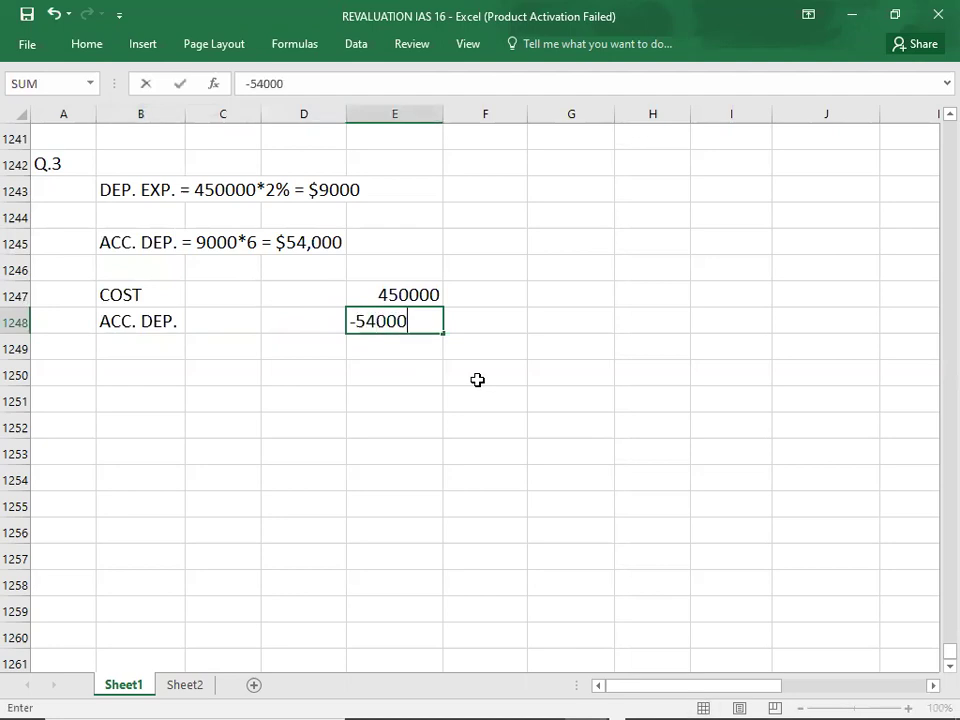
key(Return)
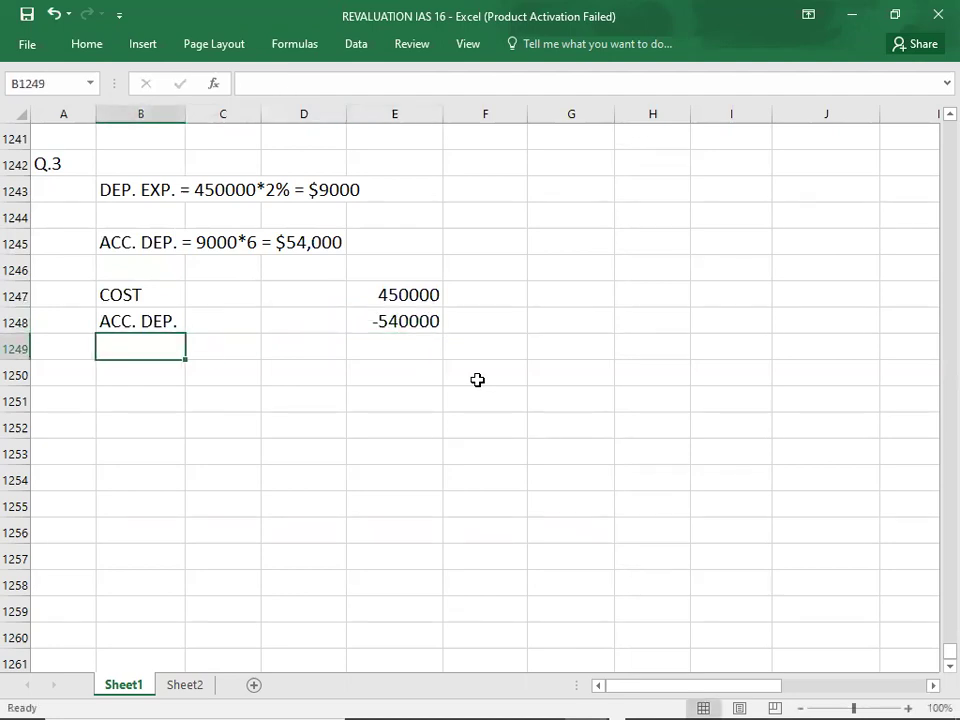
double_click(420, 320)
key(BackSpace)
key(Return)
Add an NBV line in row 1249, with the label in column B and 396000 in column E
key(Left)
key(Left)
key(Left)
text(NBV)
key(Tab)
key(Tab)
key(Tab)
text(396000)
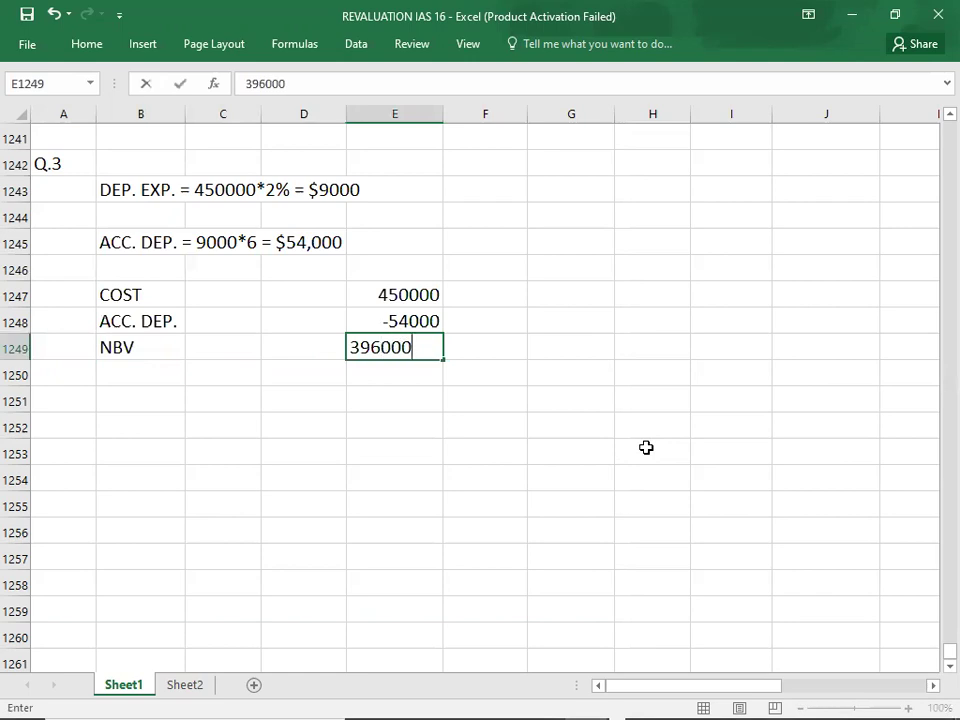
key(Return)
Add a REVALUED AT line in row 1250, with the amount -800000 in column E
text(RE)
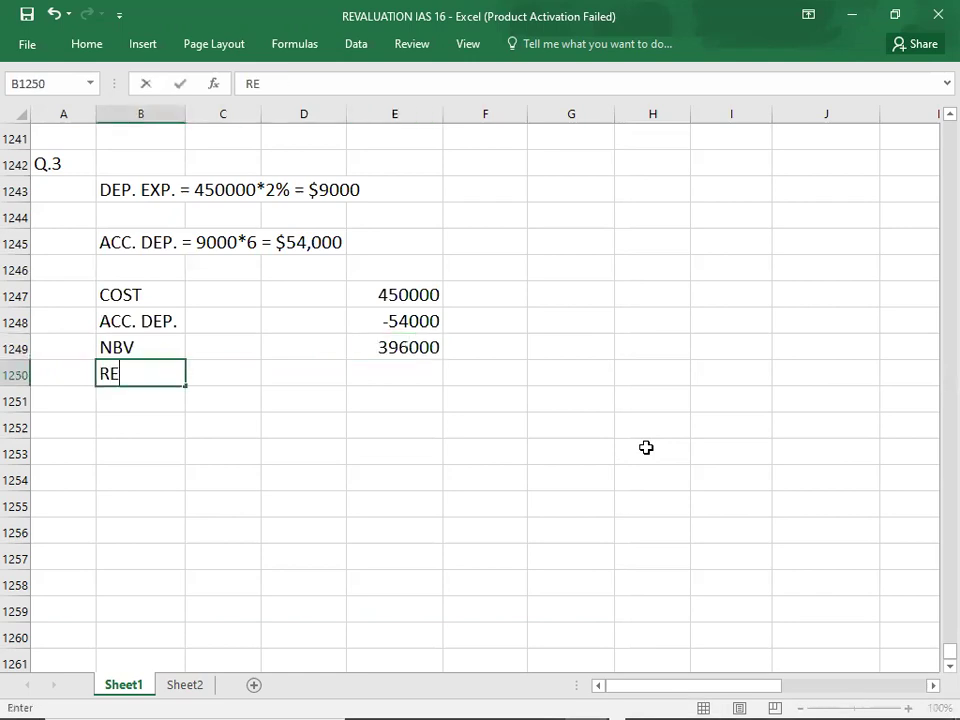
text(VALUED AT)
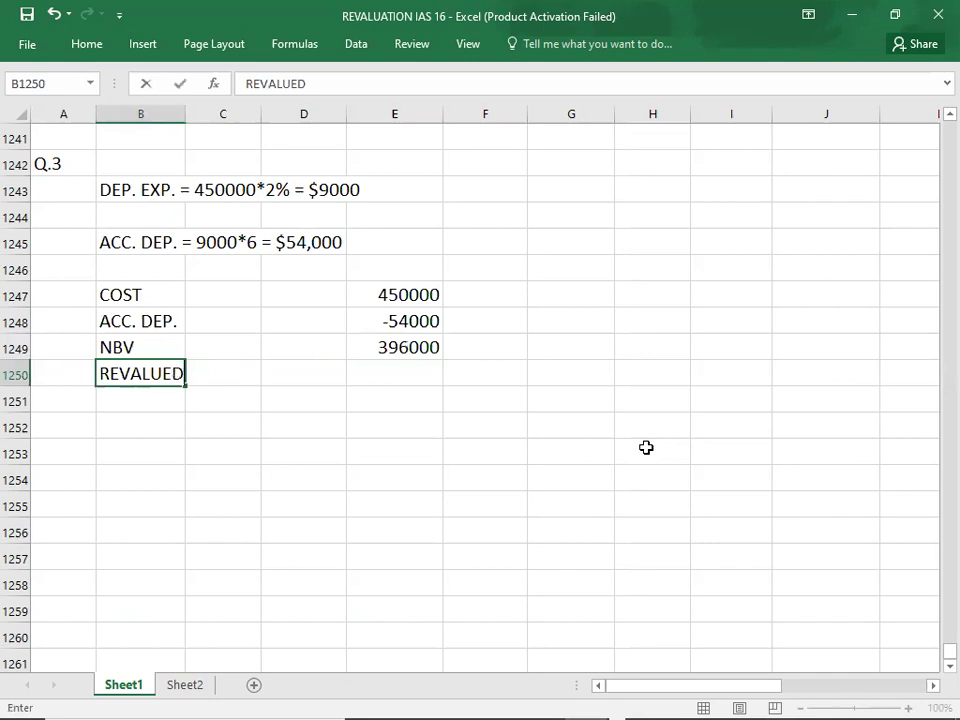
key(Tab)
key(Tab)
key(Tab)
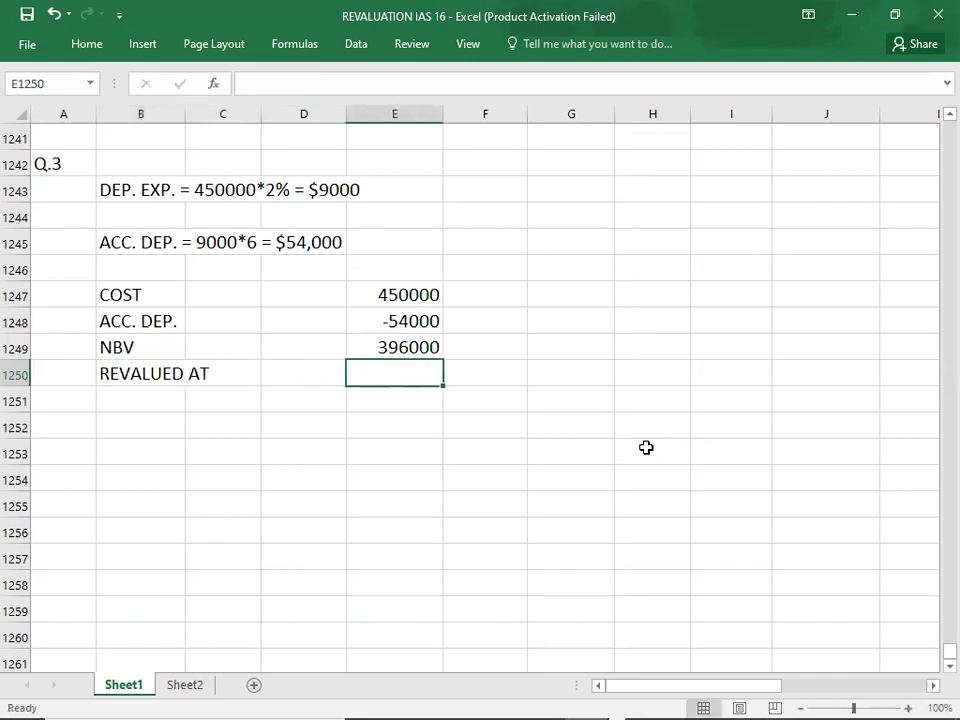
text(-800000)
key(Return)
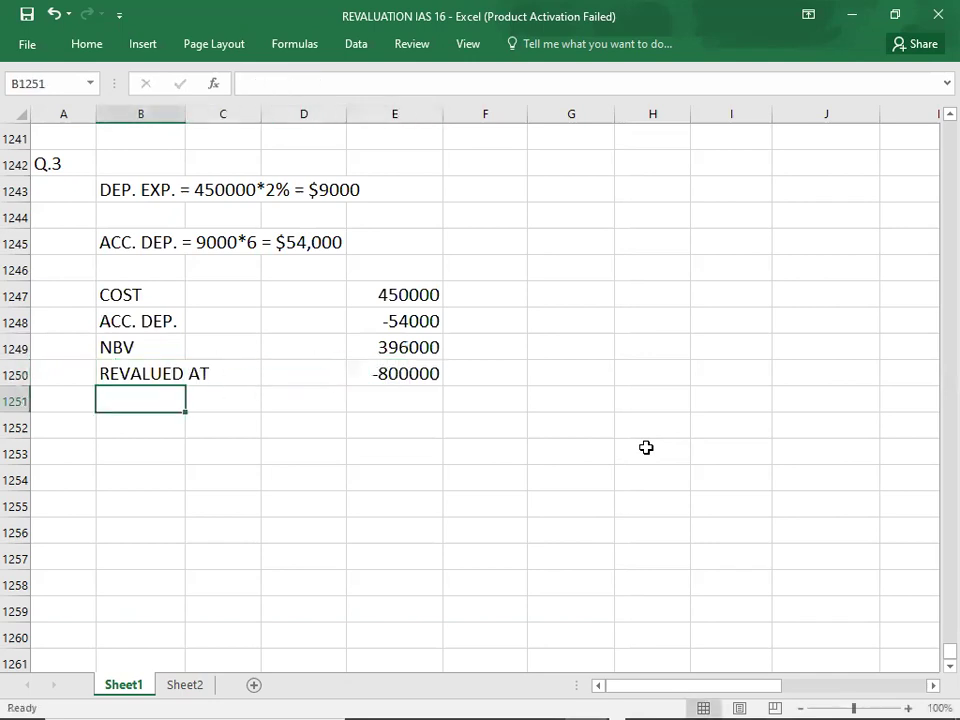
Add a GAIN ON REVALUATION line in row 1251, with the label in column B and 404000 in column E
text(GAIN )
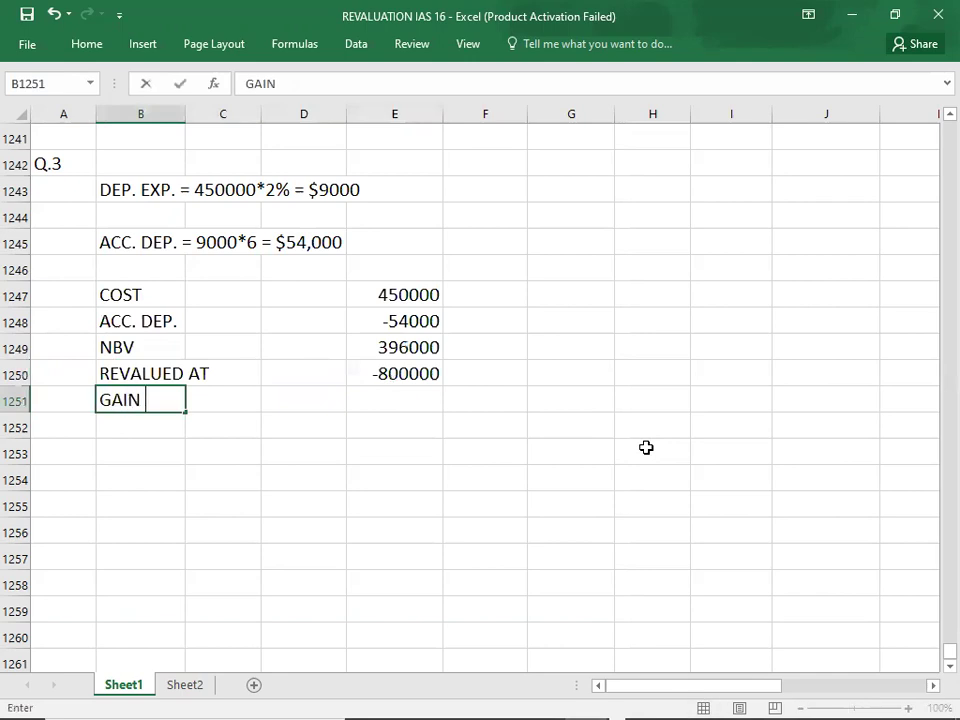
text(ON REV)
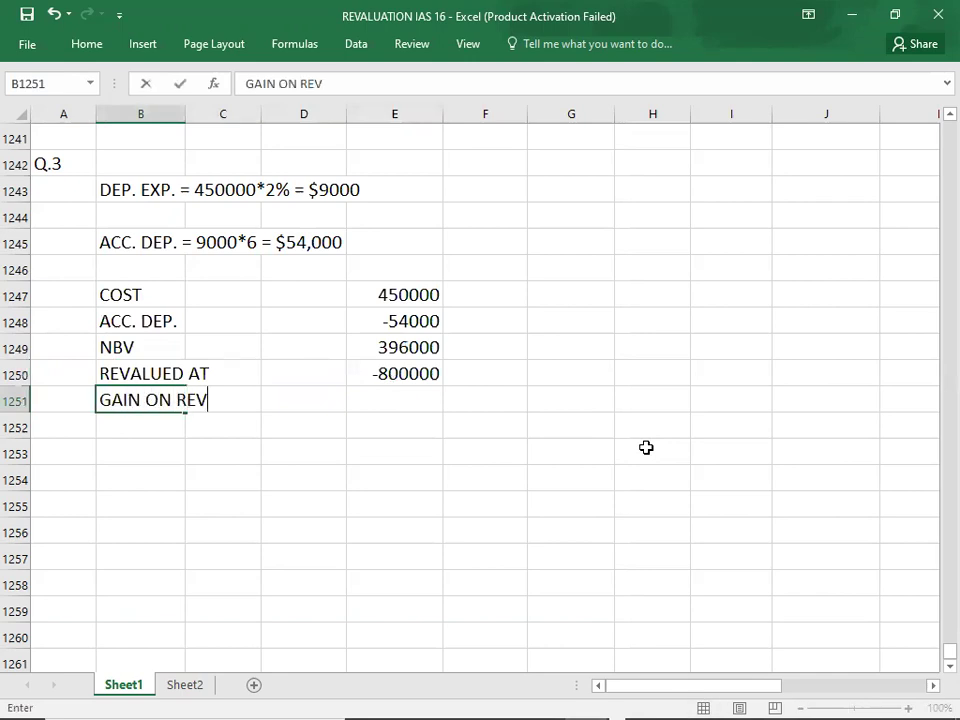
text(ALUATION)
key(Tab)
key(Tab)
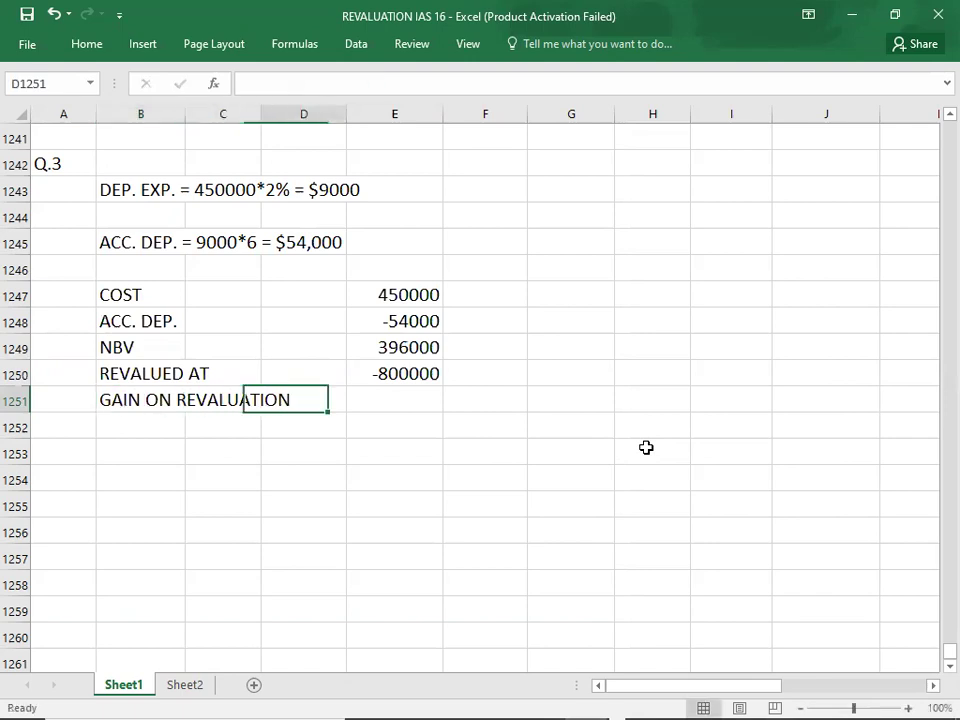
key(Tab)
text(4)
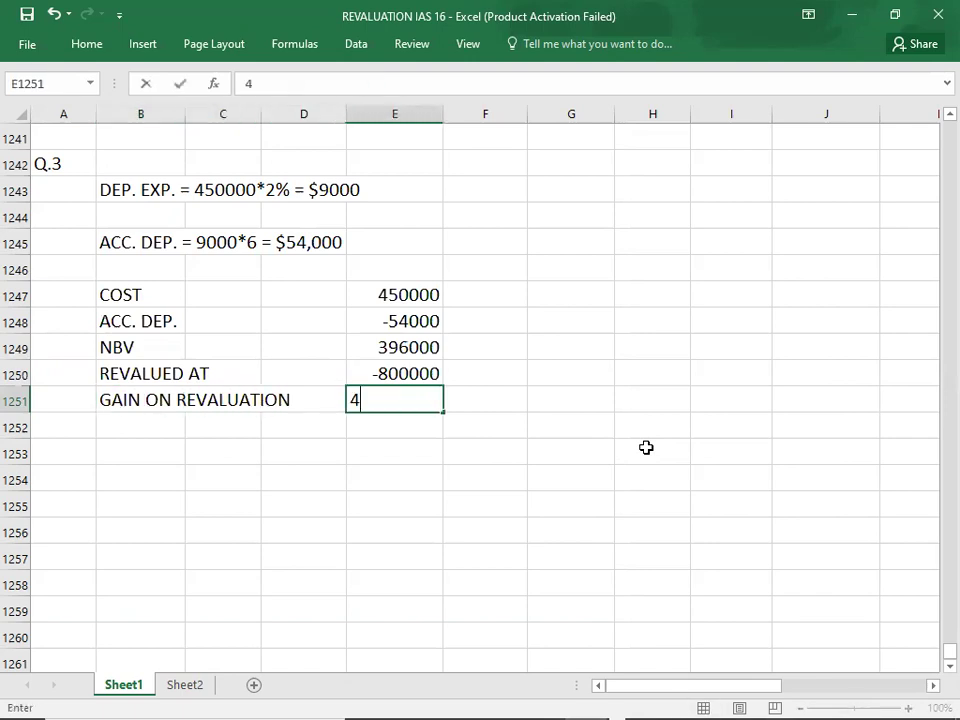
text(04000)
key(Return)
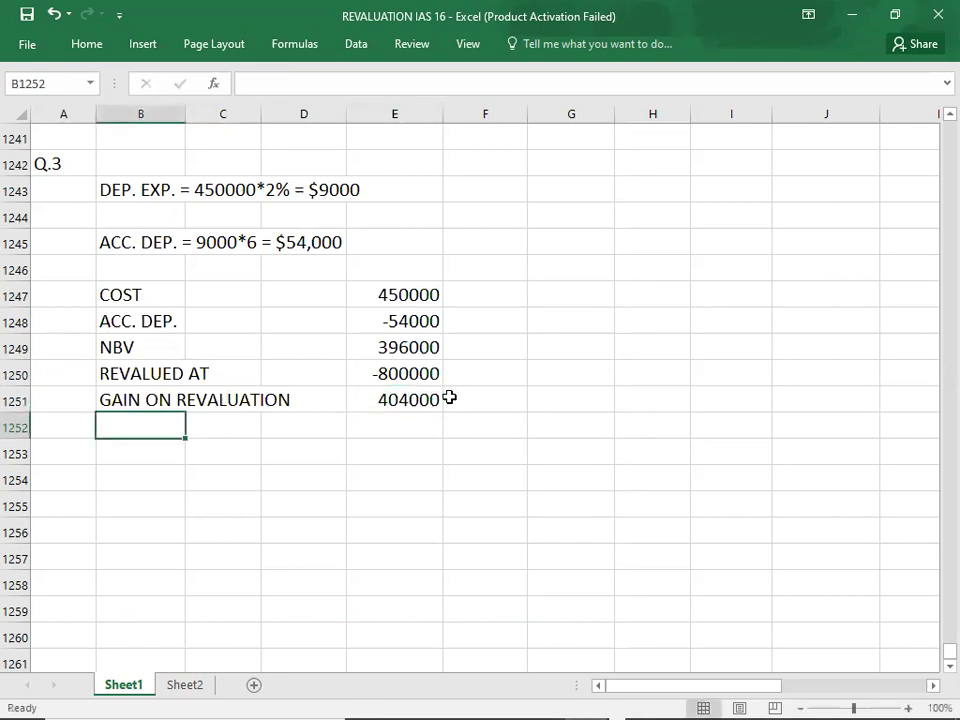
Apply a top and double bottom border to the revaluation gain amount in E1251
click(404, 394)
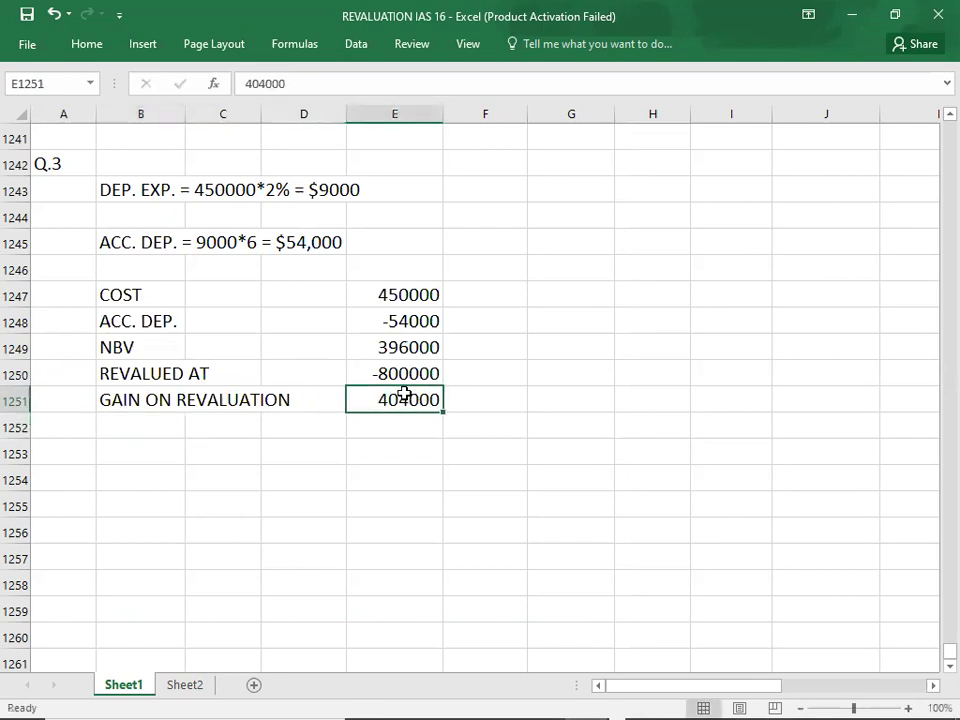
click(86, 46)
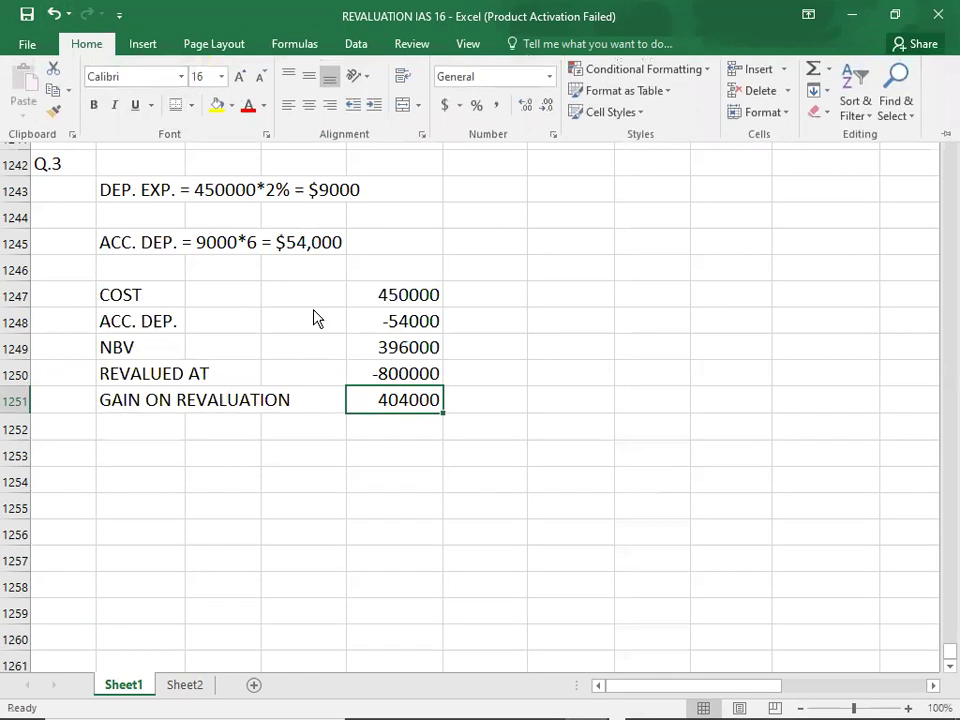
Try a top and double bottom border on the accumulated depreciation amount in E1248, and undo it
click(364, 316)
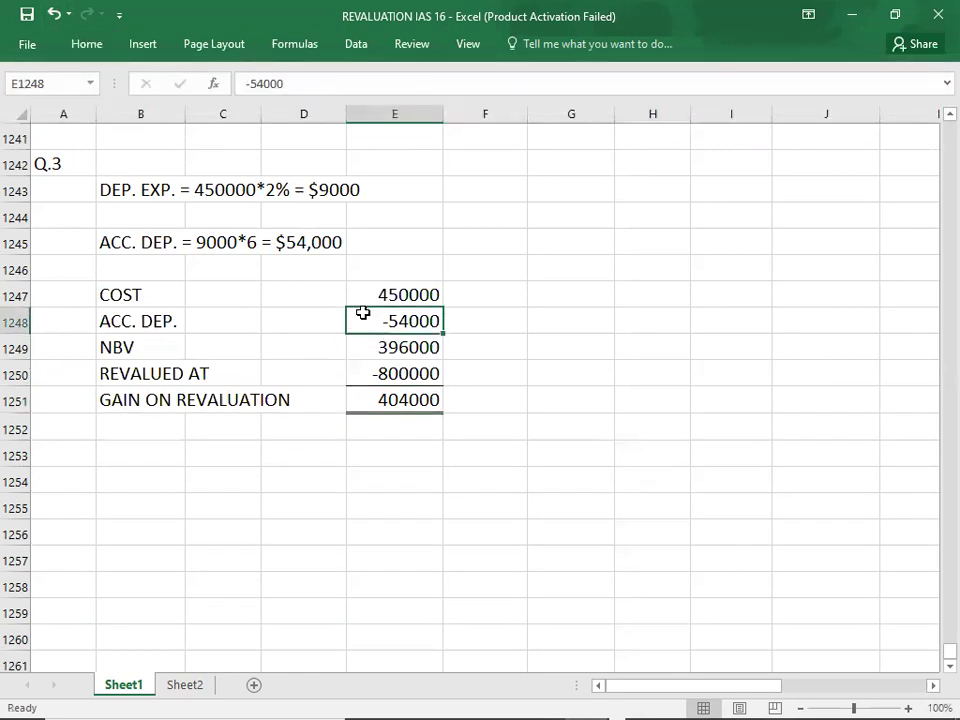
click(98, 45)
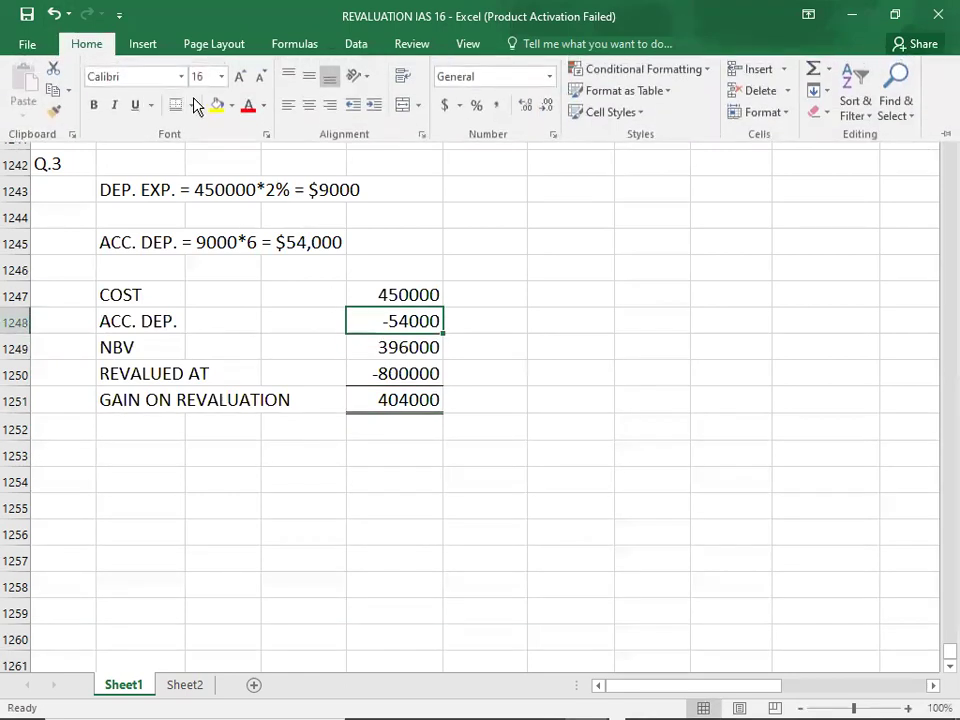
click(191, 105)
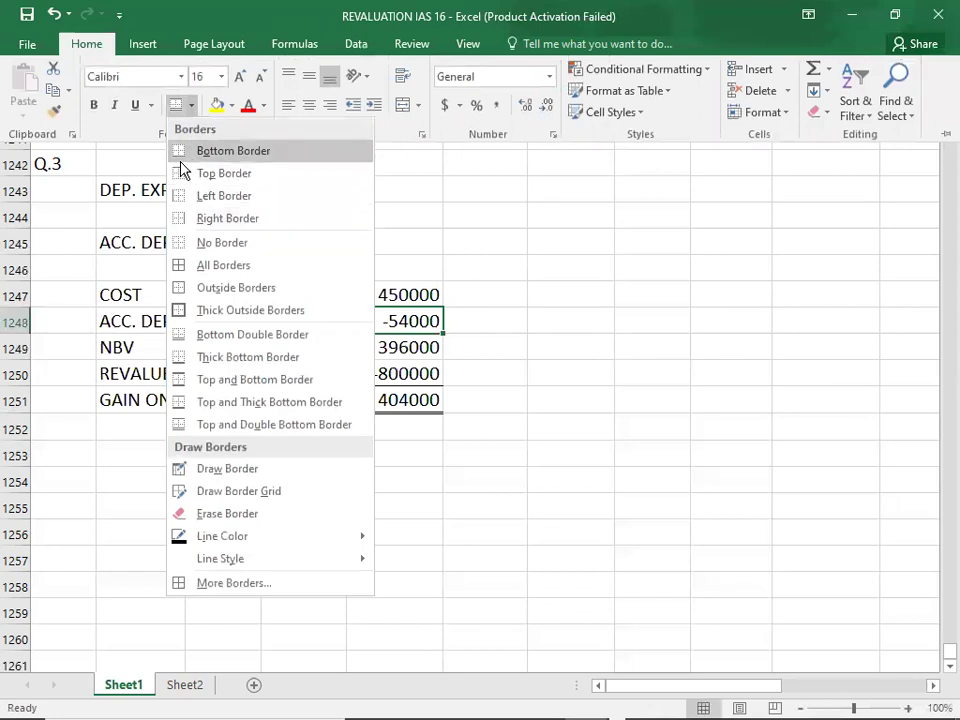
click(199, 426)
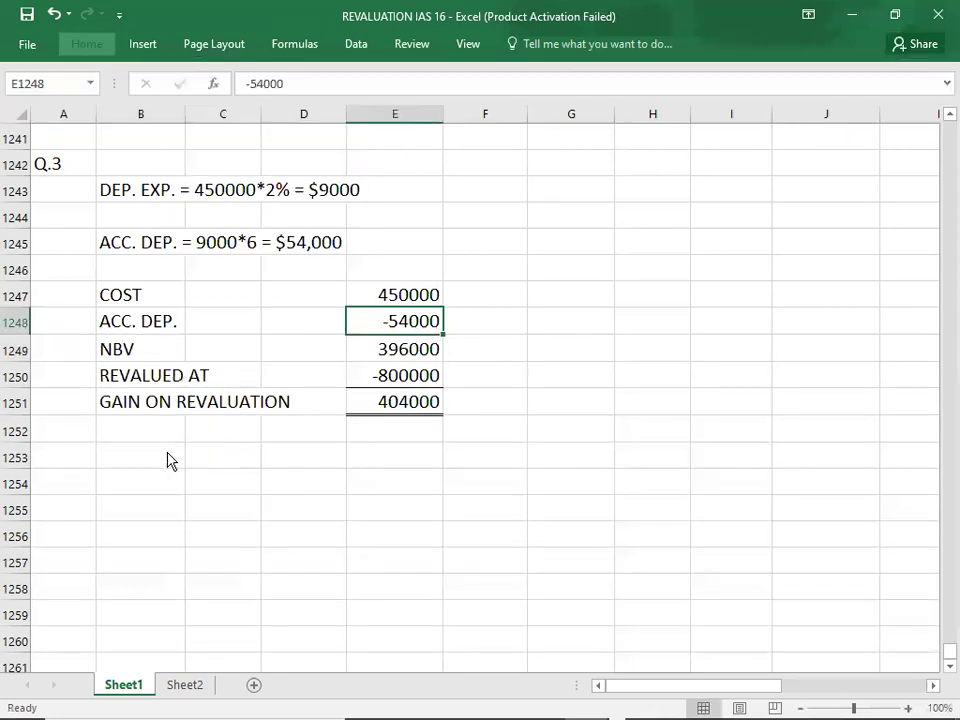
click(167, 457)
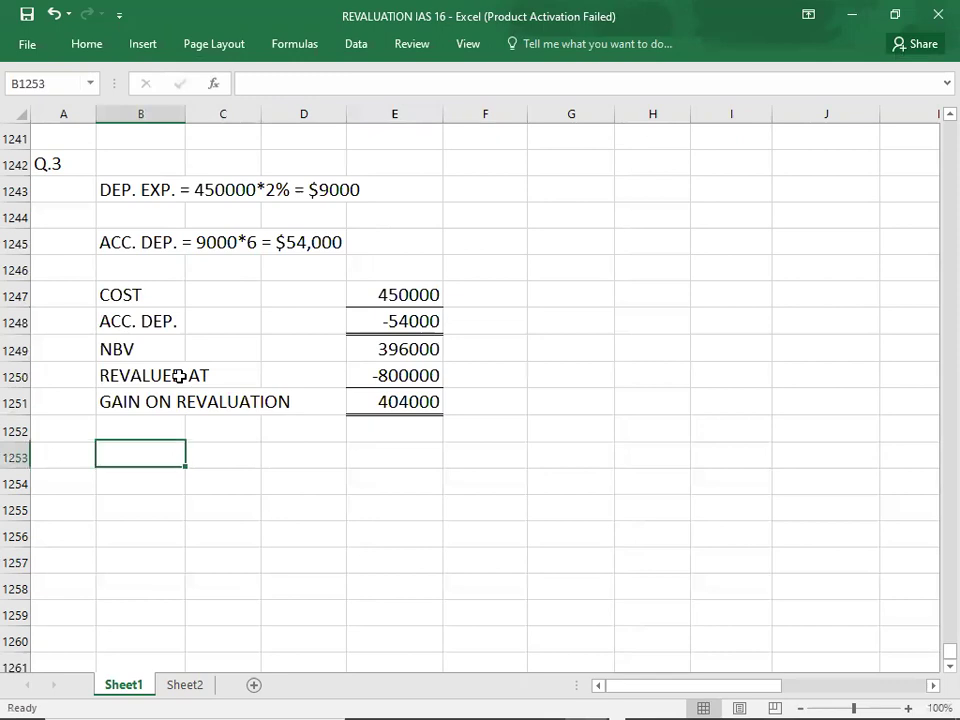
key(ctrl+z)
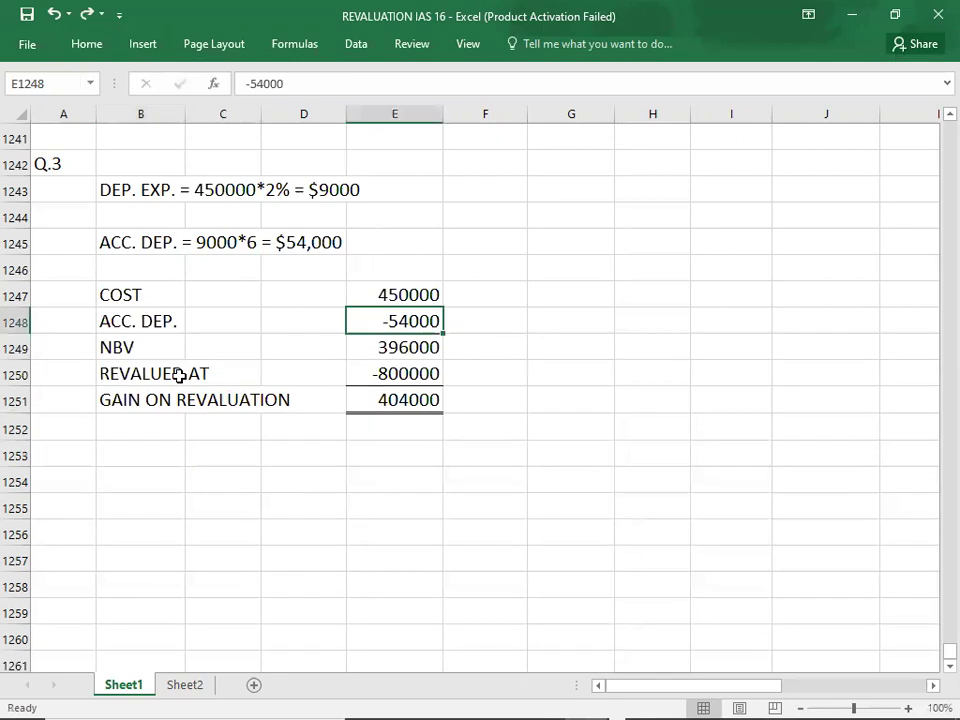
Apply a single bottom border to the accumulated depreciation amount in E1248
click(90, 44)
click(191, 105)
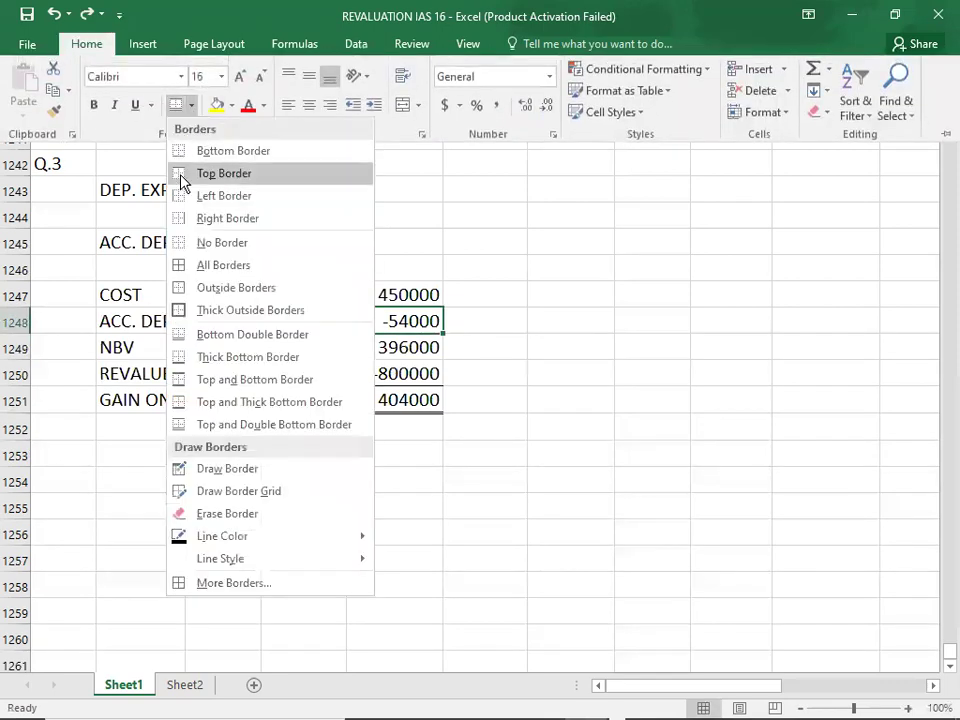
click(182, 152)
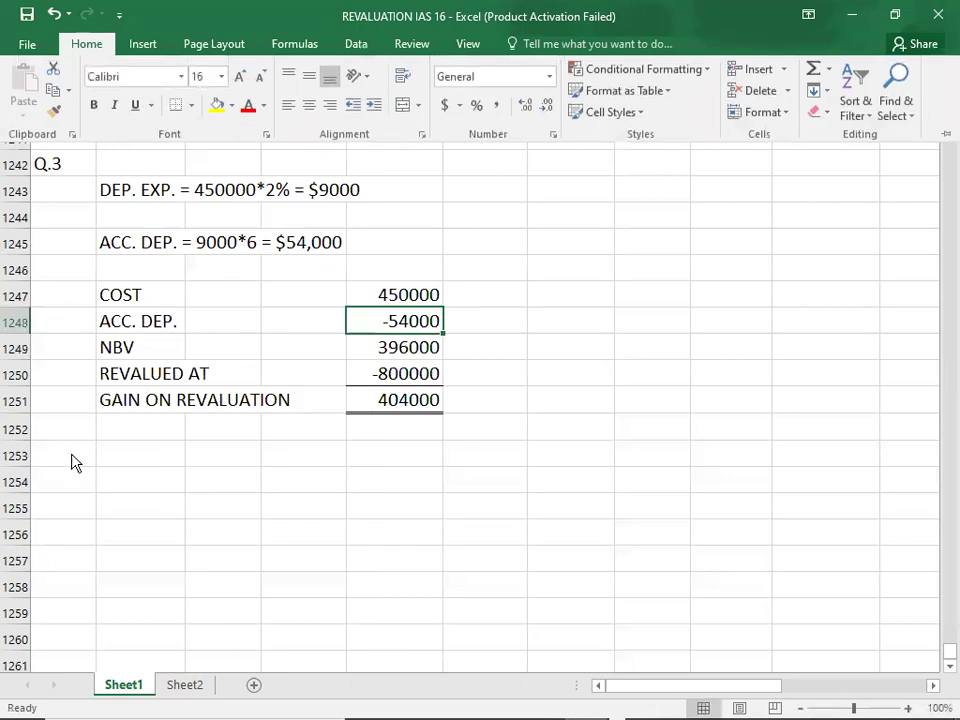
click(71, 462)
Check the Q.03 text in Acrobat Reader and enter the journal entry label PREMISES in B1254 of the Excel sheet
click(118, 480)
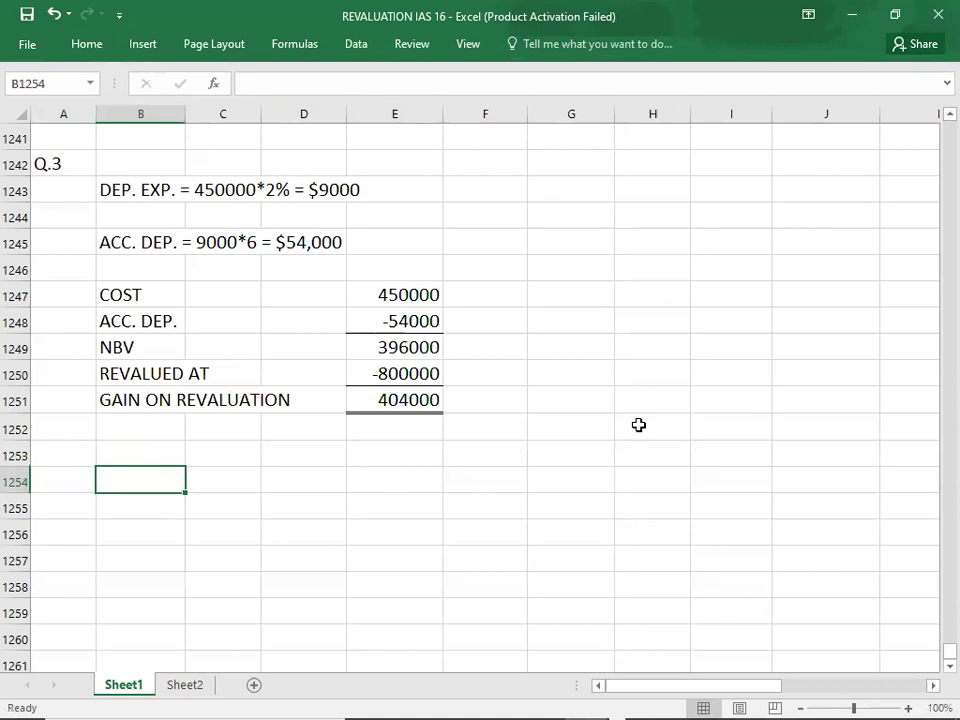
key(alt+Tab)
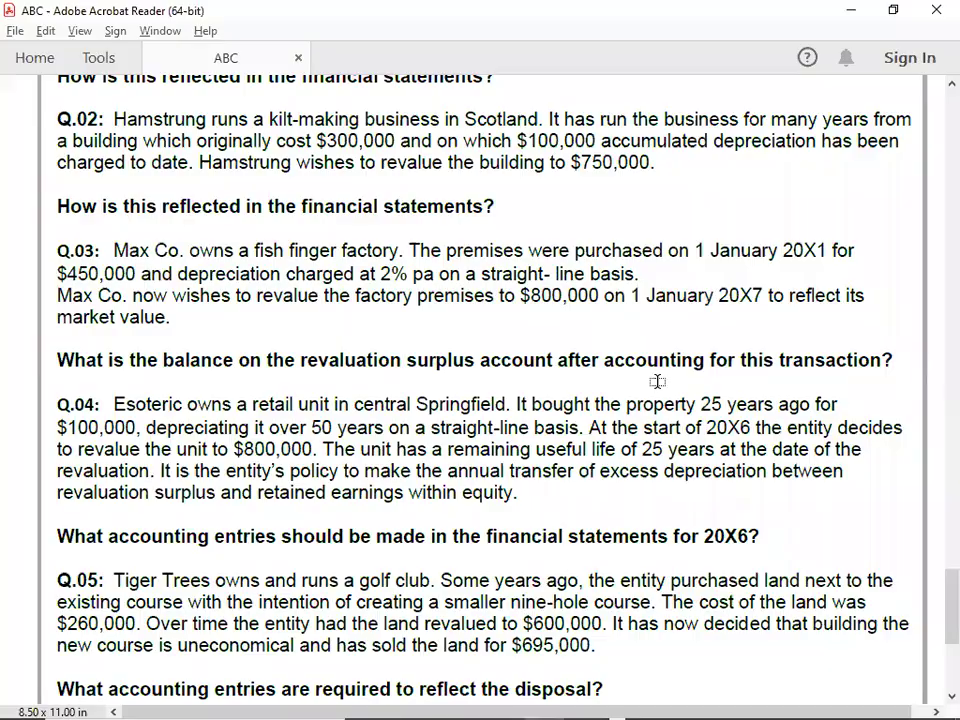
key(alt+Tab)
text(PREMIA)
key(BackSpace)
text(SES)
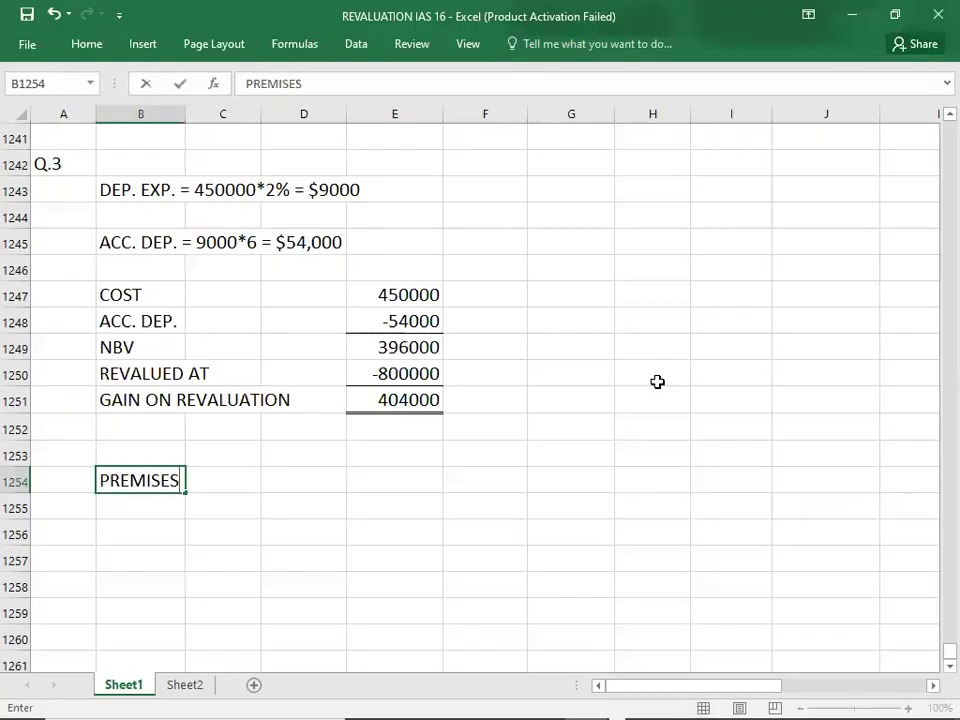
Review Q.03 in Acrobat Reader and enter 350000 as the PREMISES amount in F1254 of the Excel sheet
key(alt+Tab)
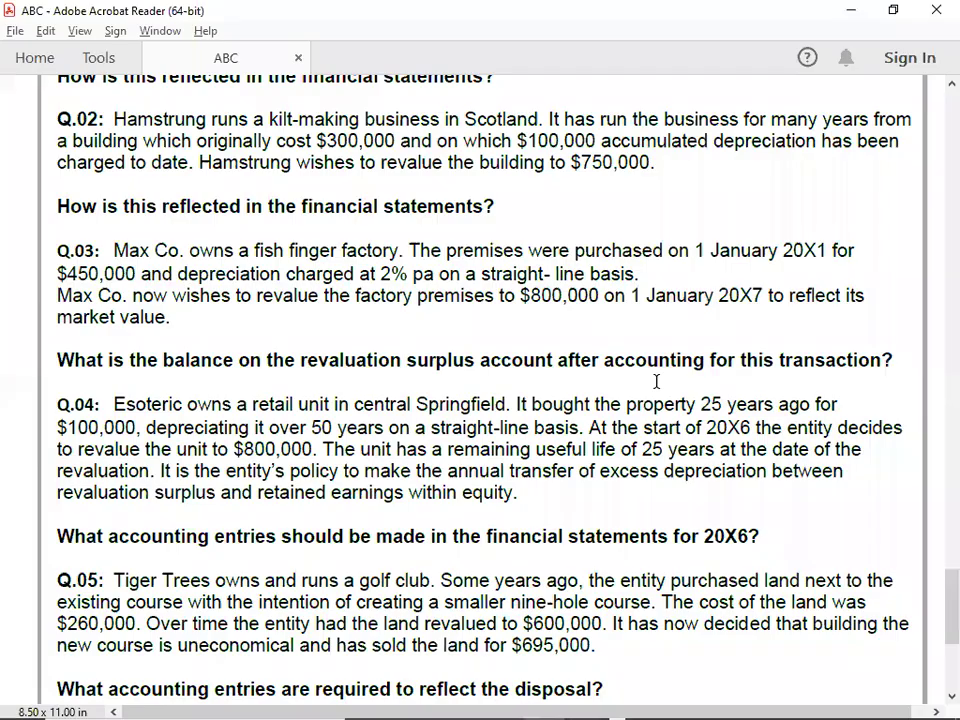
key(alt+Tab)
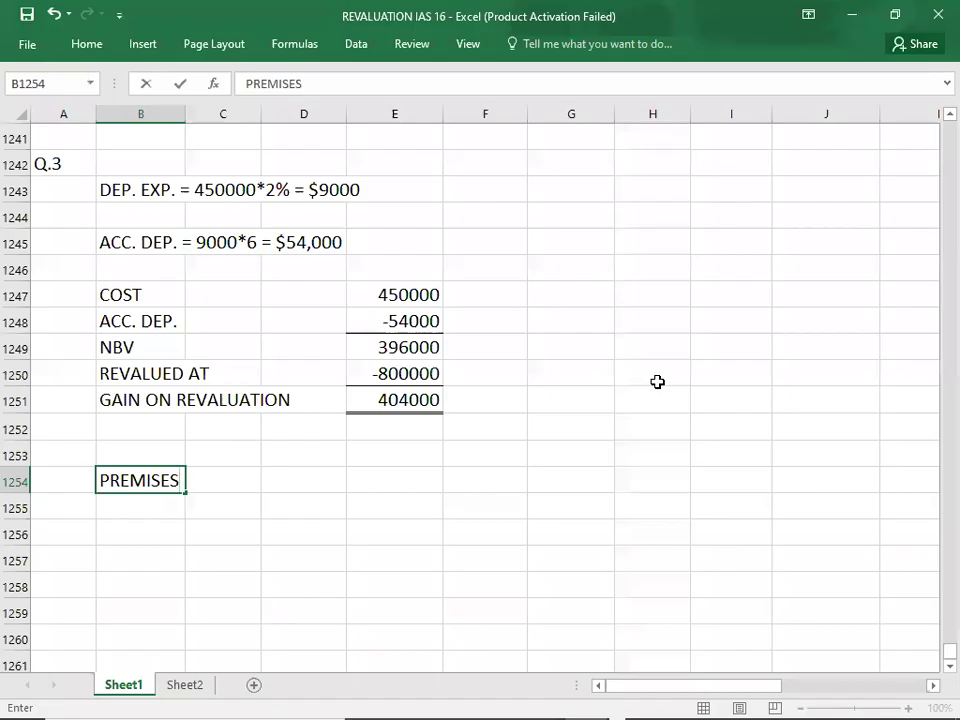
key(alt+Tab)
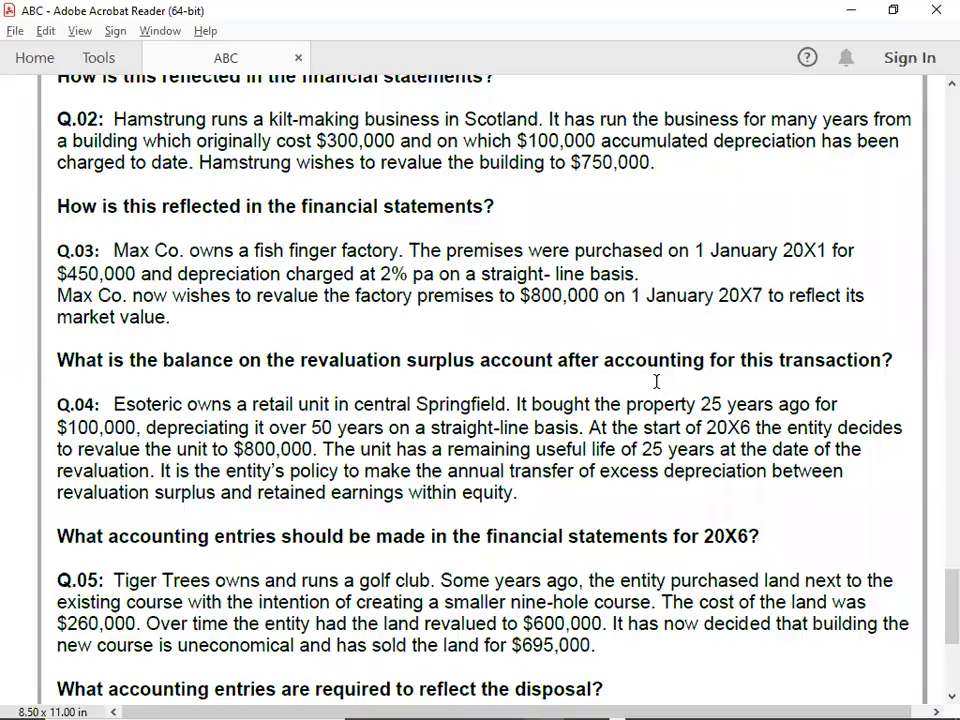
key(alt+Tab)
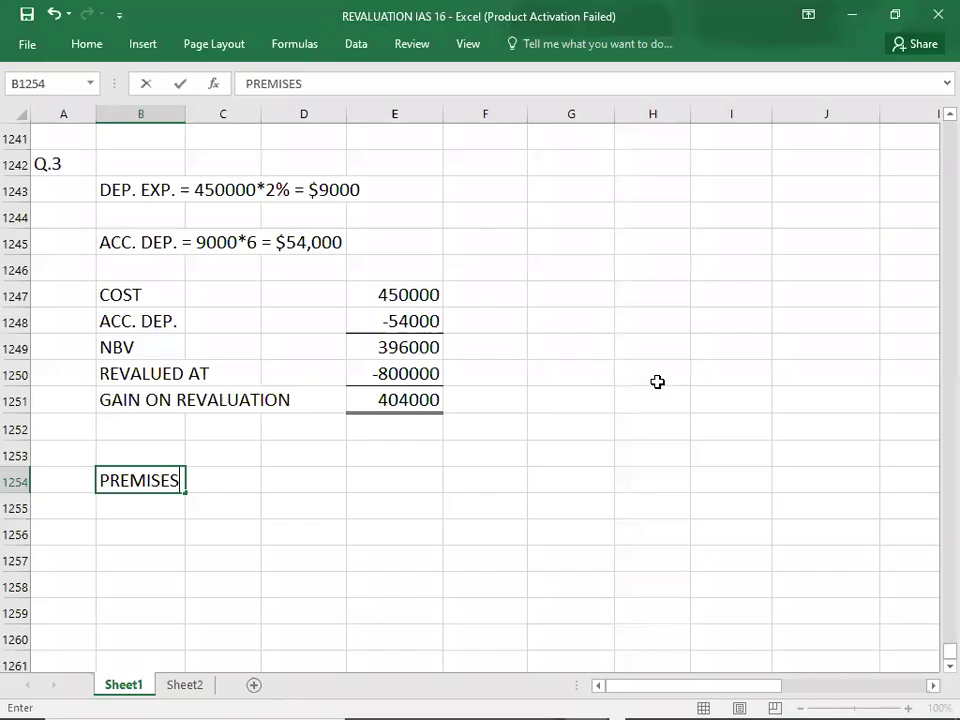
click(383, 479)
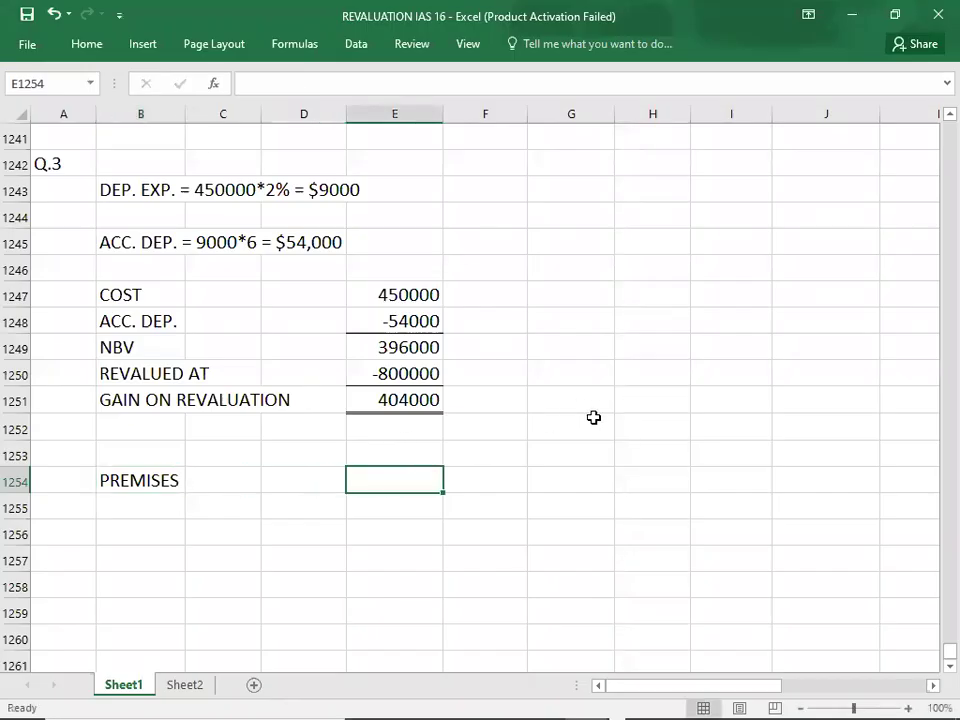
key(Right)
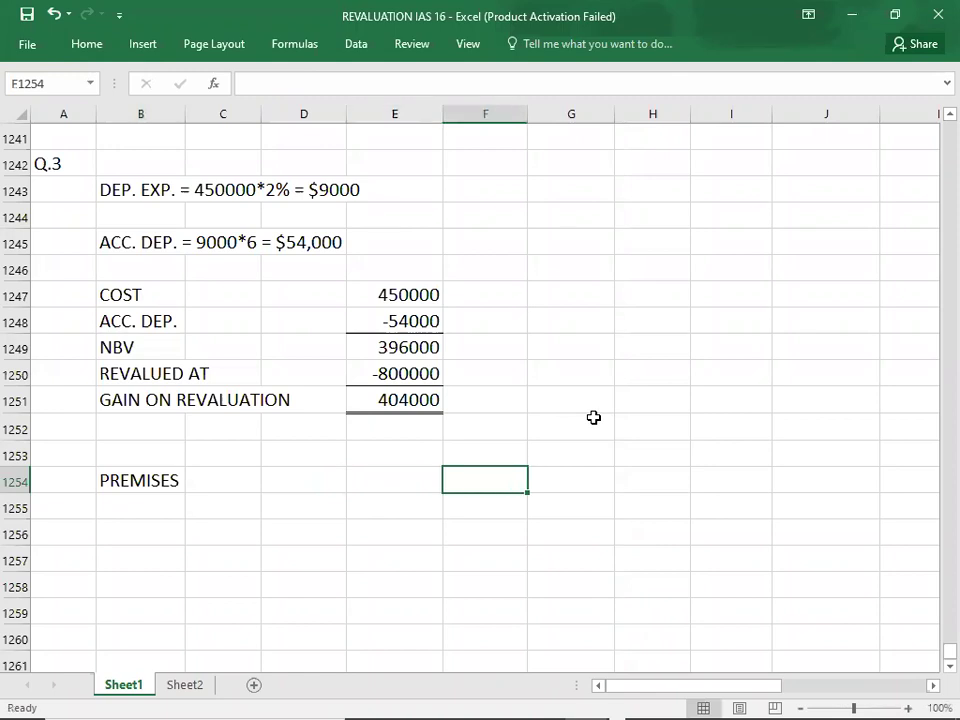
key(alt+Tab)
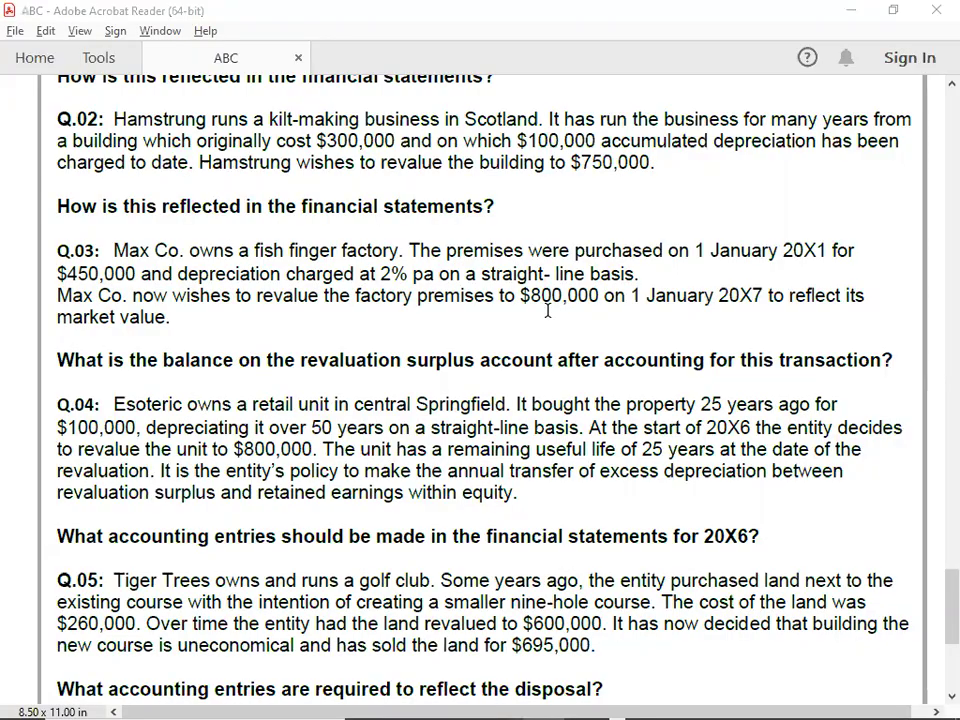
key(alt+Tab)
text(350000)
key(Return)
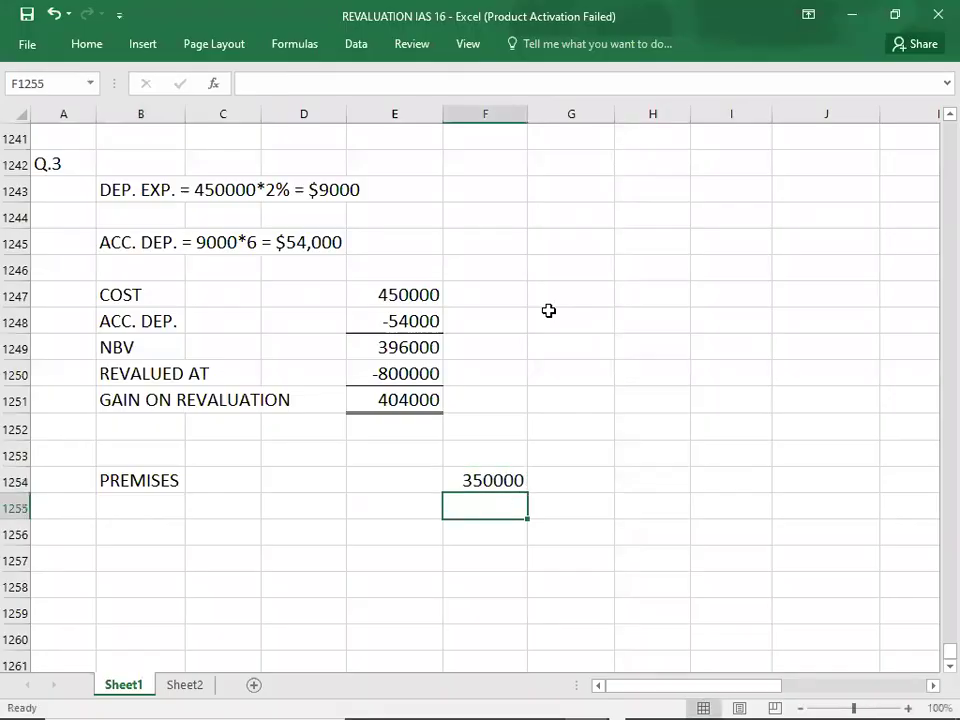
Add an ACC. DEP. line in row 1255 below PREMISES, with the label in column B and 54000 in column F
key(Left)
key(Left)
key(Left)
key(Left)
text(ACC. DEP/)
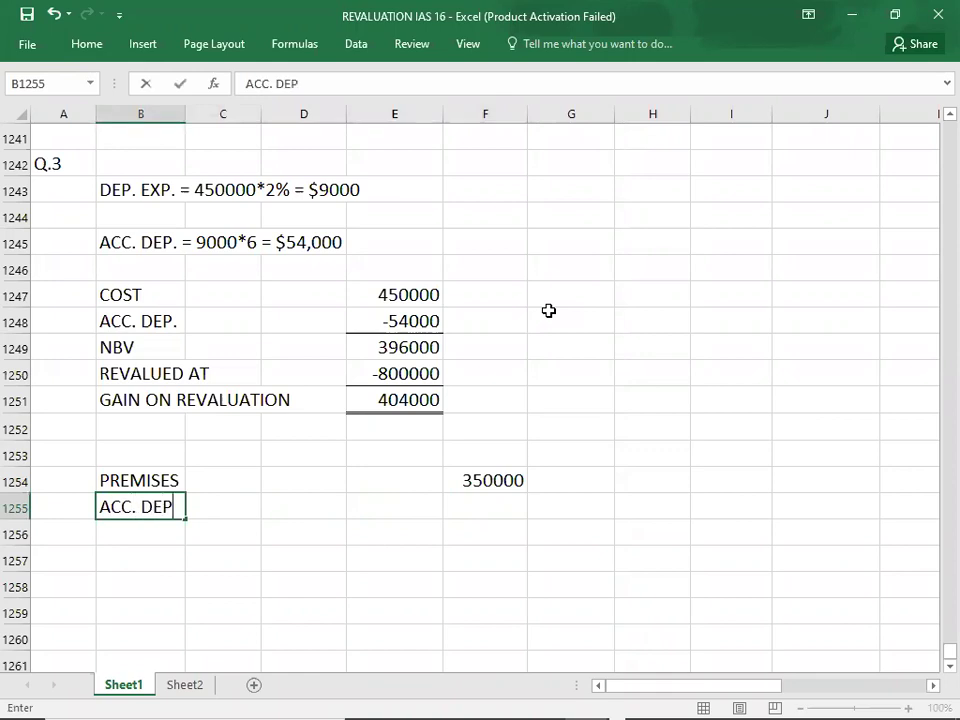
key(BackSpace)
text(.)
key(Right)
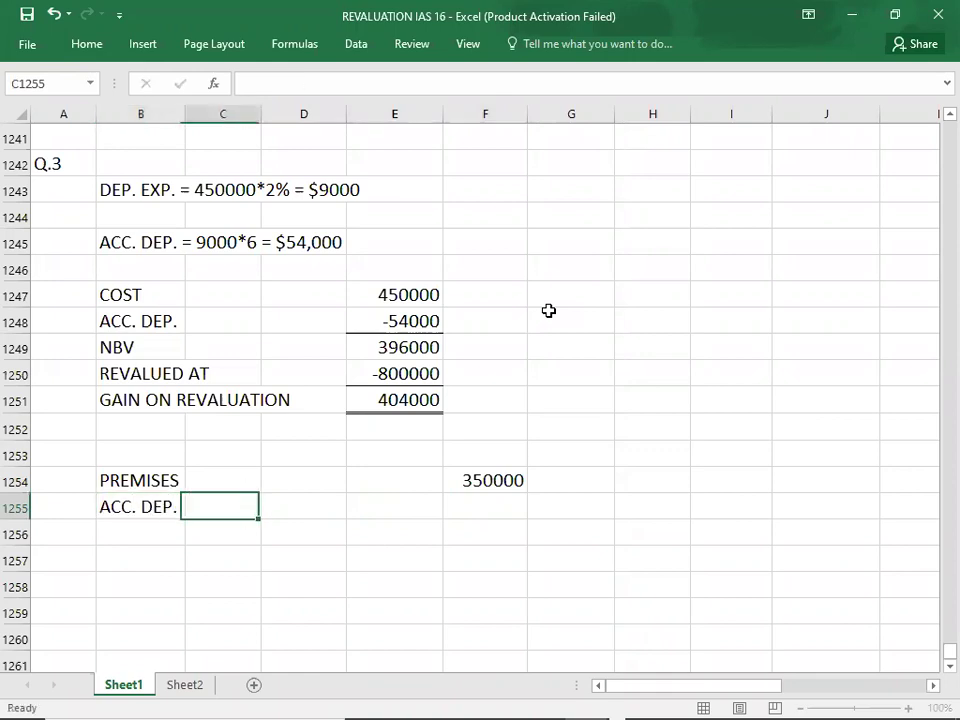
key(Right)
key(Right)
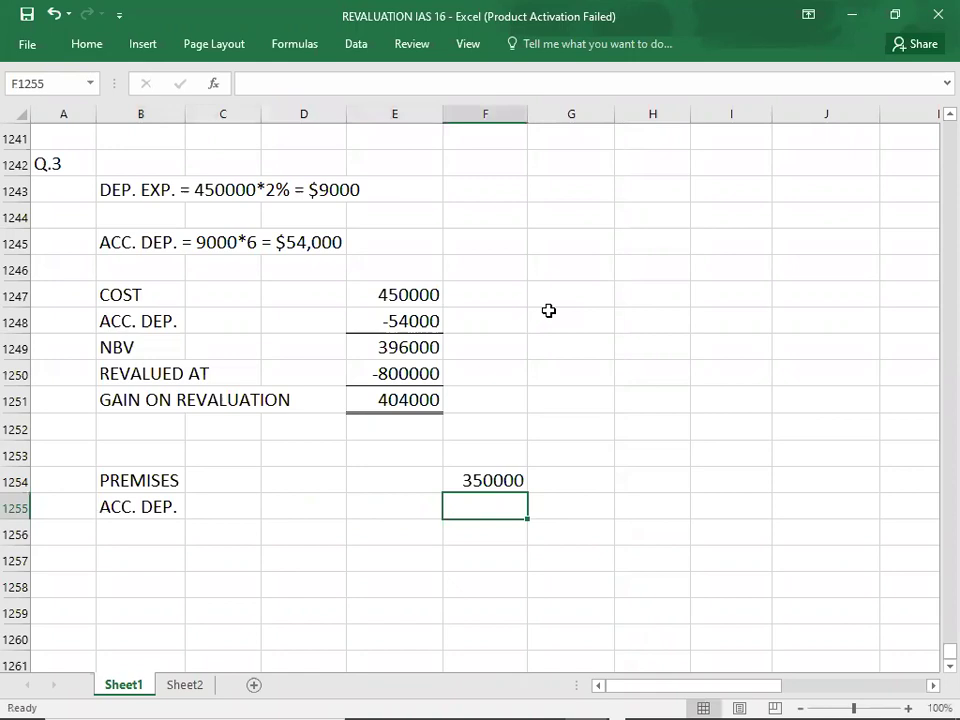
text(54000)
key(Return)
Add a REVALUATION SURPLUS line in row 1256, with the label in column C and 404000 in column G
key(Tab)
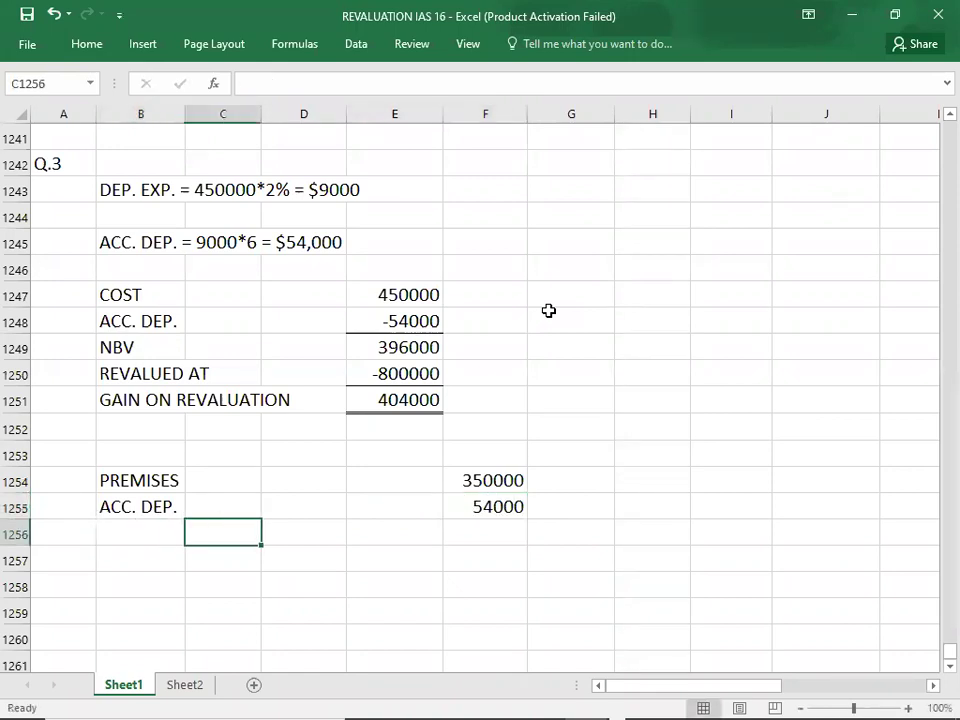
text(R)
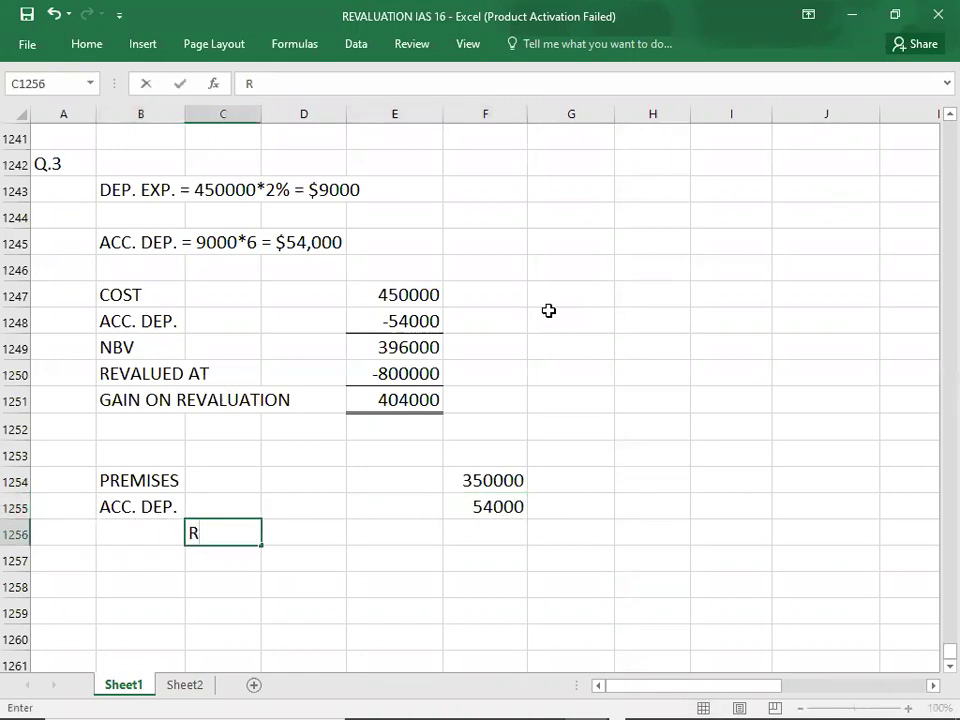
text(EVAL)
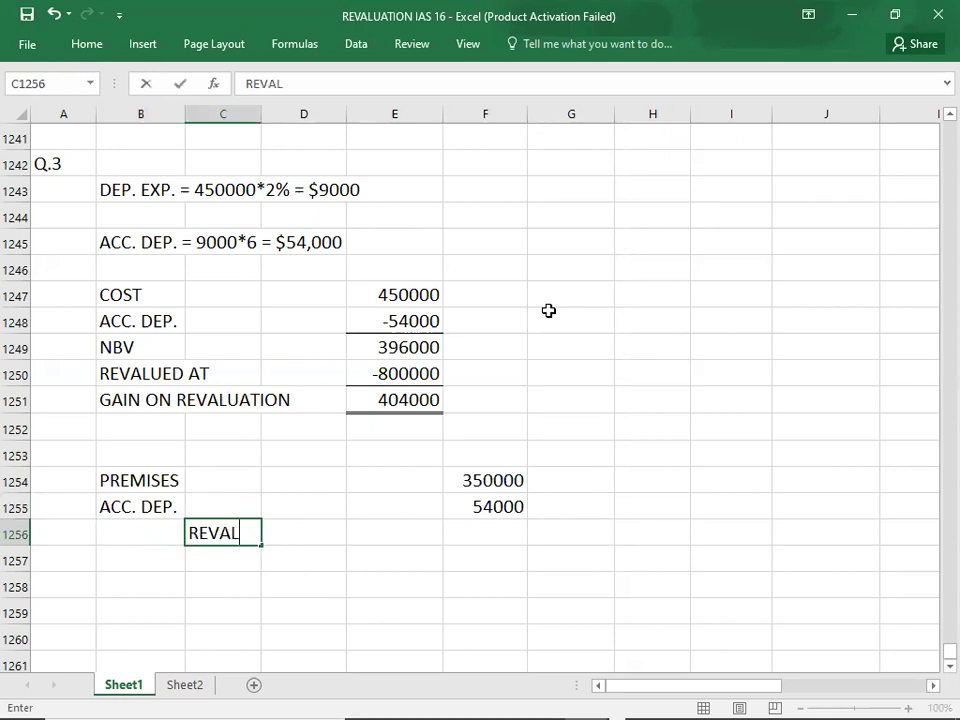
text(UATION S)
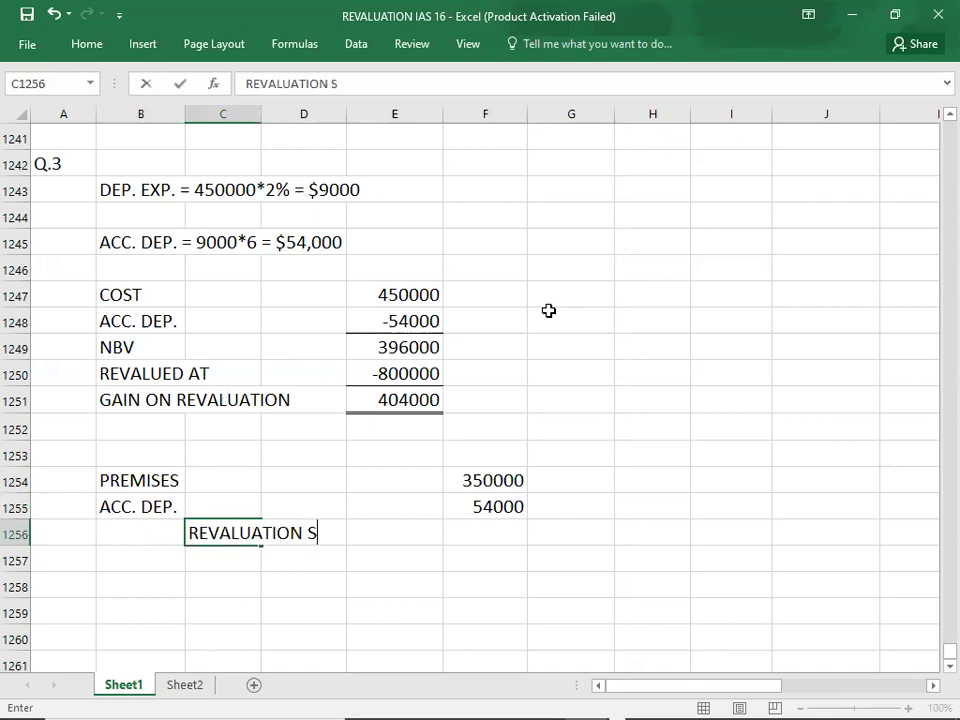
text(URPLUS)
key(Right)
key(Right)
key(Right)
key(Right)
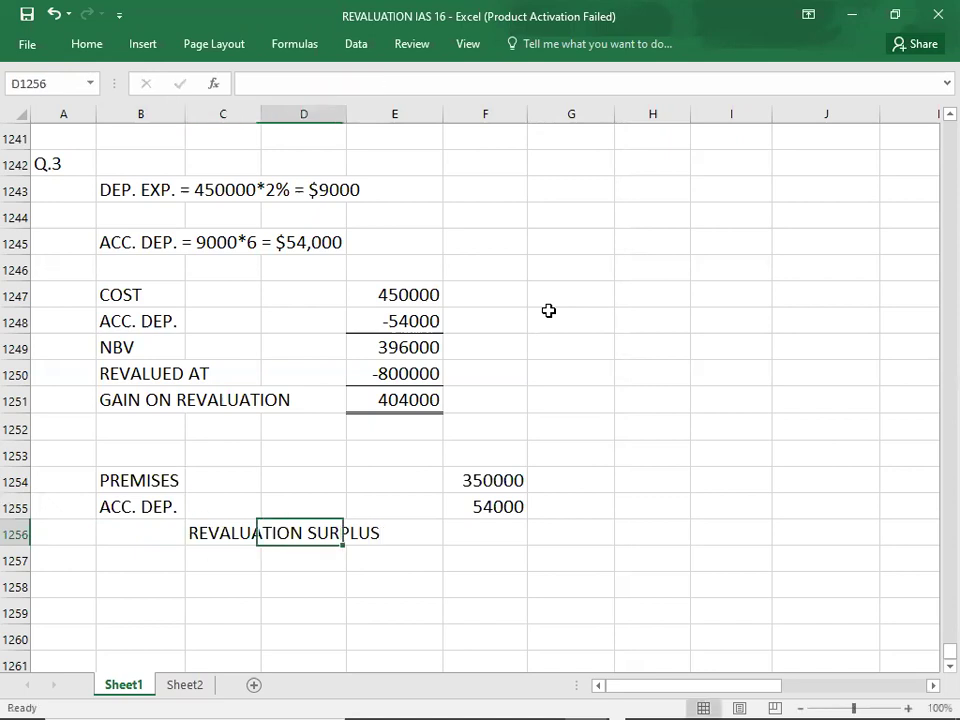
text(404000)
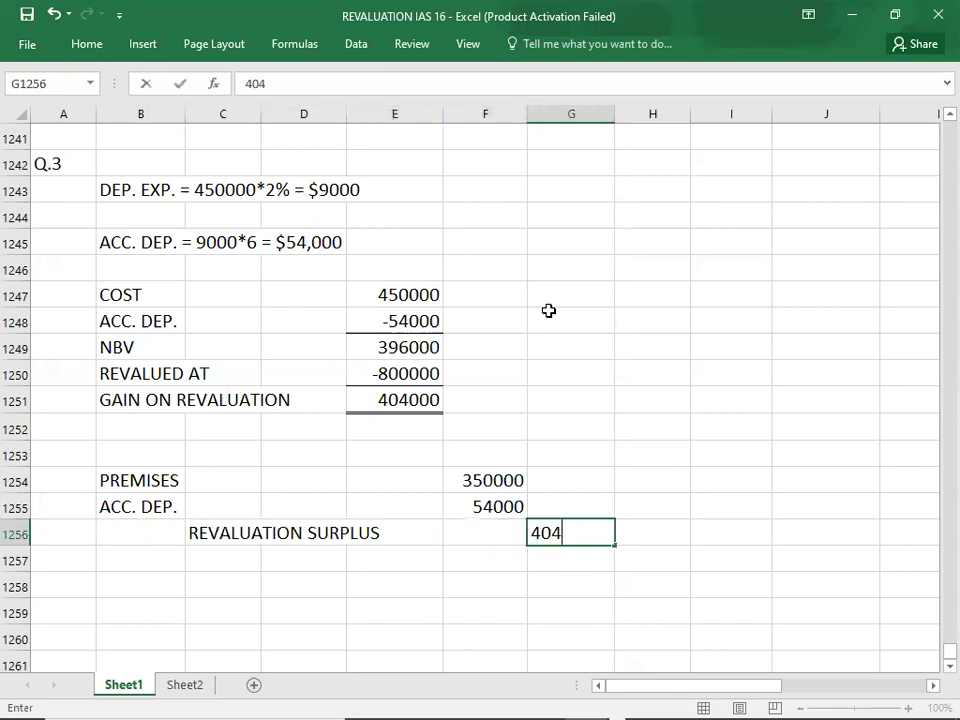
key(Return)
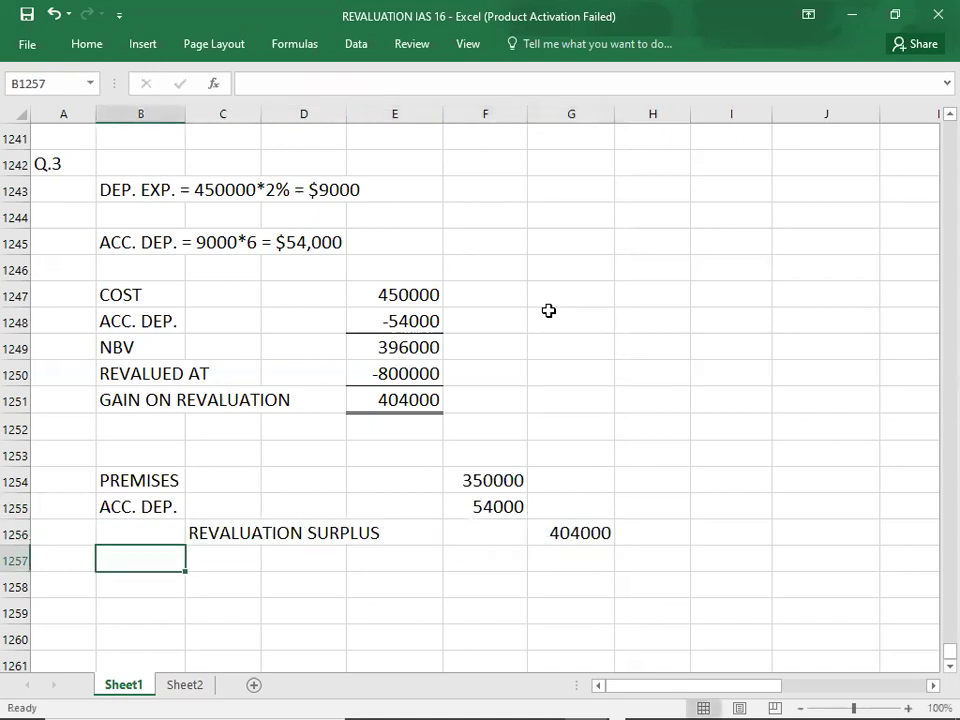
Enter a dashed separator line in B1258 below the journal entry
key(Down)
text(-----------------------------)
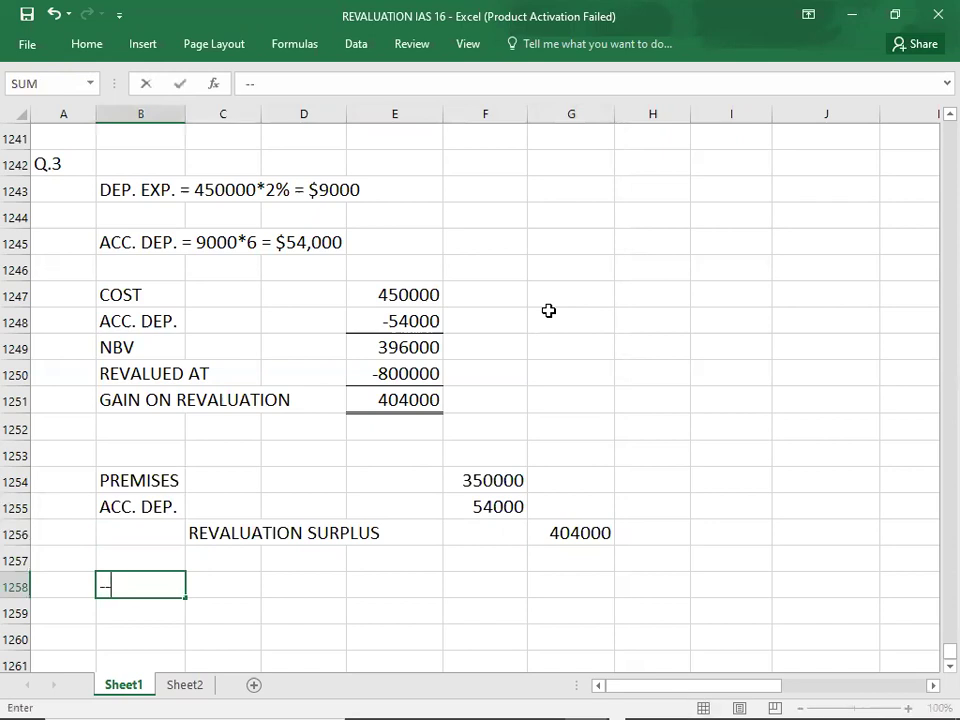
text(-----------)
key(Return)
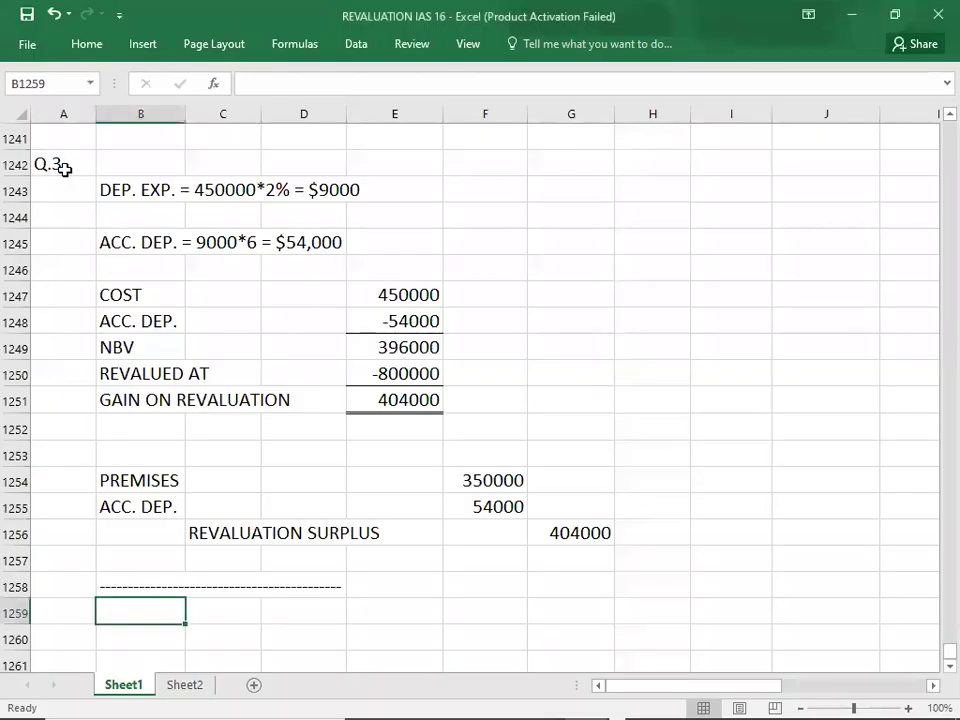
Locate the next question in Acrobat Reader and enter the heading Q.4 in A1260 of the Excel sheet
click(63, 169)
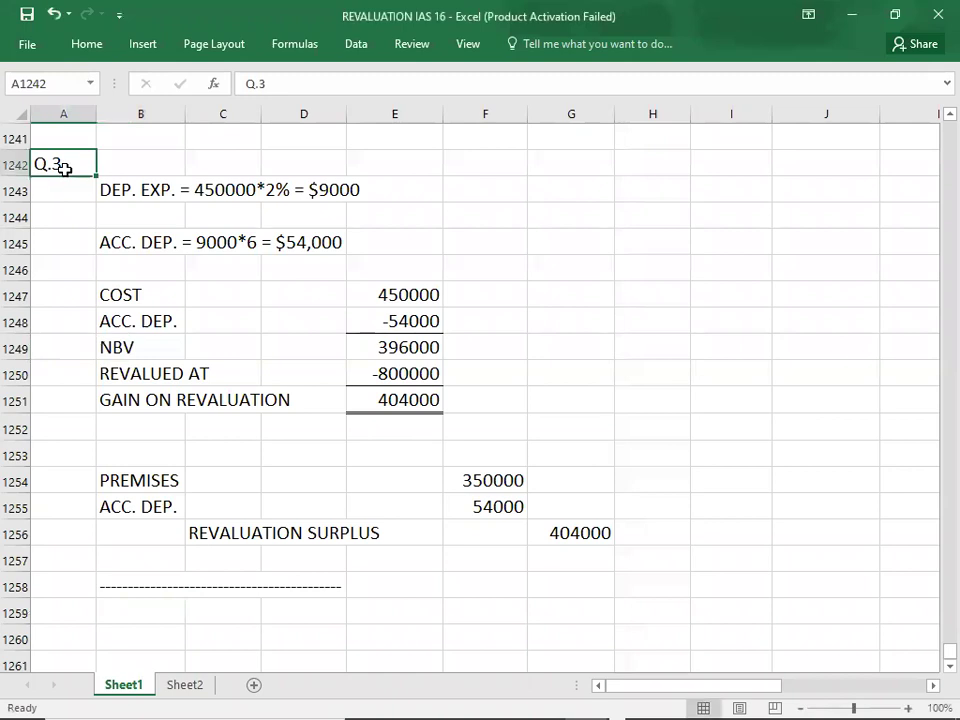
key(alt+Tab)
key(alt+Tab)
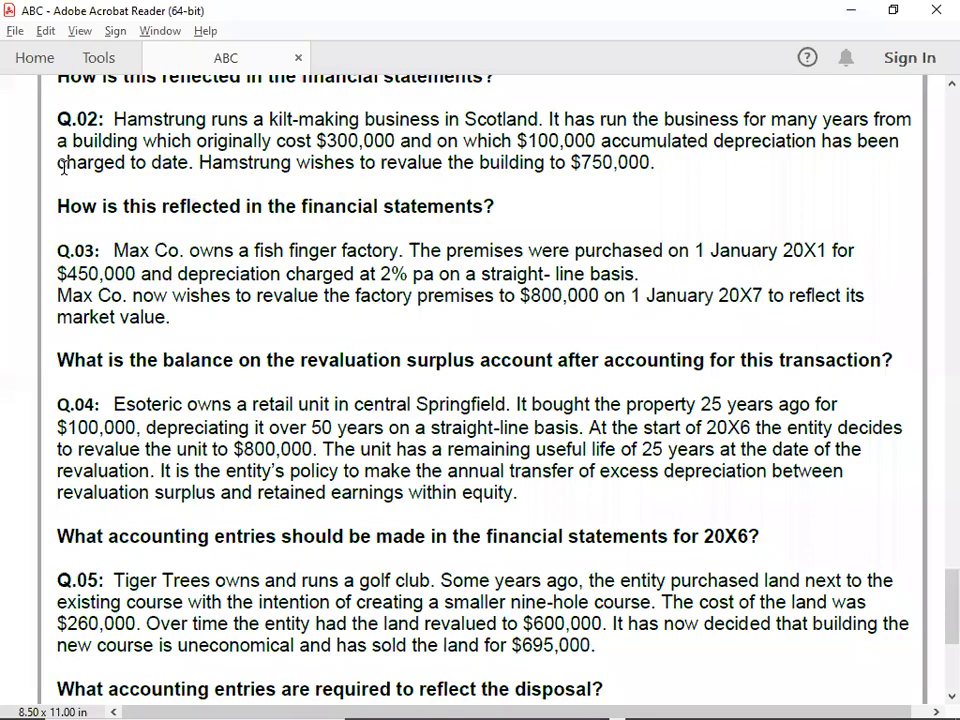
scroll(63, 167, down, 3)
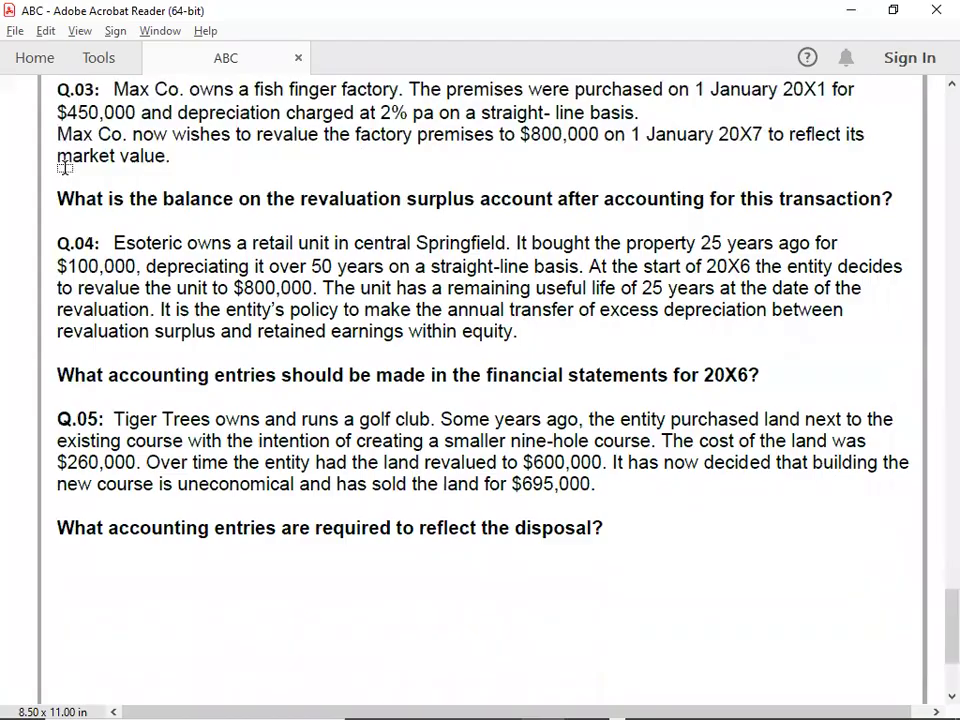
key(alt+Tab)
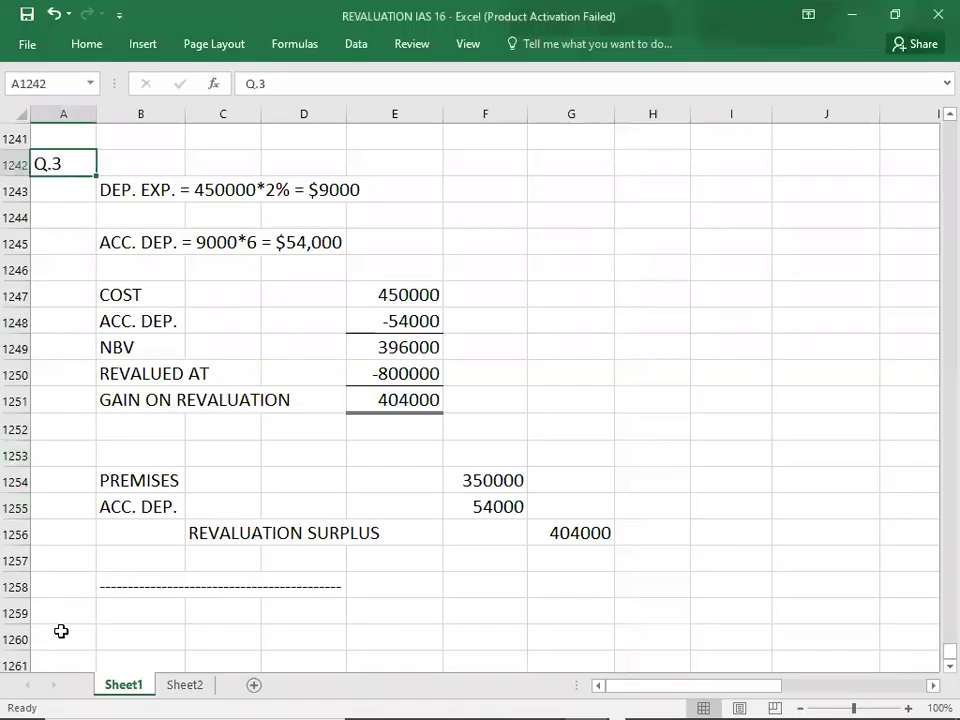
click(62, 637)
text(Q.4)
key(Return)
Review Q.04 in Acrobat Reader and enter the working DEP. EXP. = 100000/50 = in B1261 of the Excel sheet
key(Down)
key(Down)
key(Down)
key(Down)
key(Down)
key(Down)
key(Down)
key(Down)
key(Down)
key(Down)
key(Down)
key(Down)
key(Down)
key(Down)
key(Down)
key(Down)
key(Down)
key(alt+Tab)
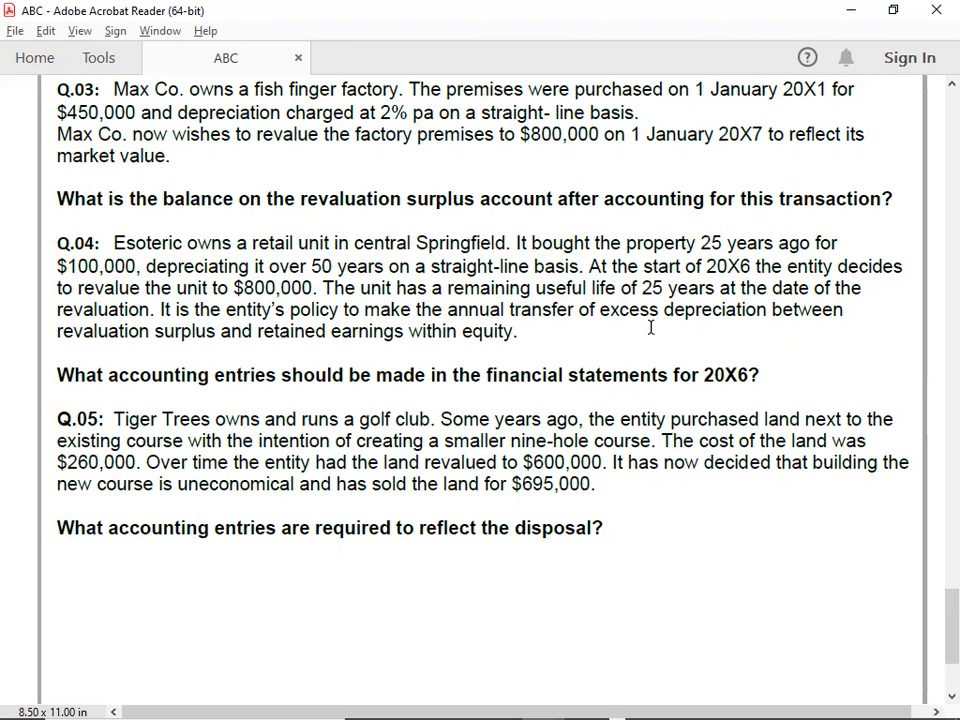
key(alt+Tab)
key(Right)
key(Up)
key(Up)
key(Up)
key(Up)
key(Up)
key(Up)
key(Up)
key(Up)
key(Up)
key(Up)
key(Up)
key(Up)
key(Up)
key(Up)
key(Up)
key(Up)
key(Up)
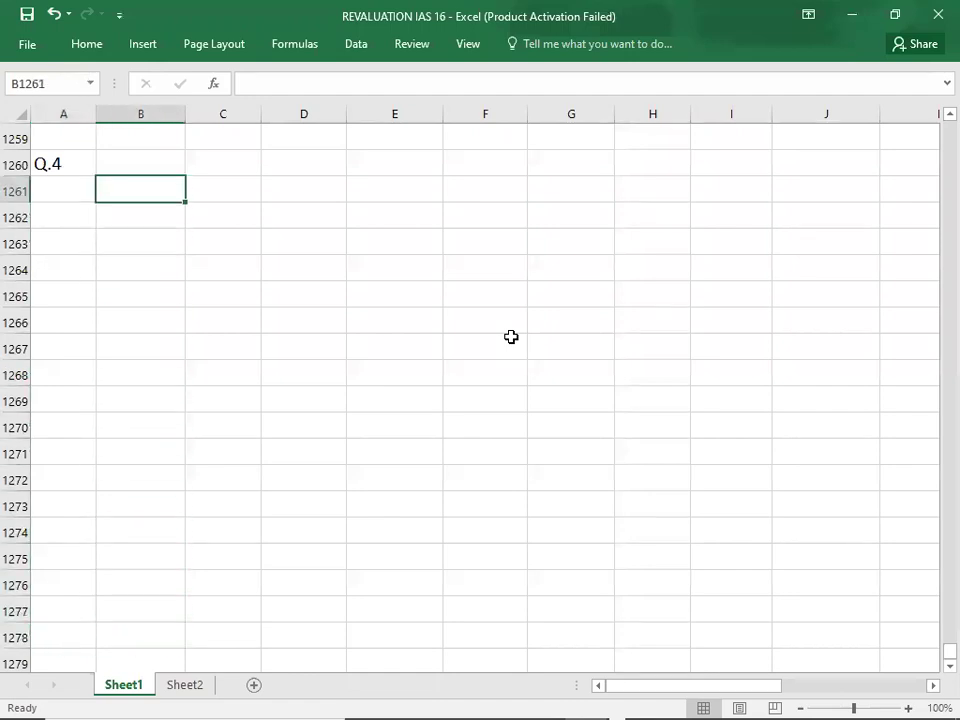
text(DEP. EXP. =)
key(alt+Tab)
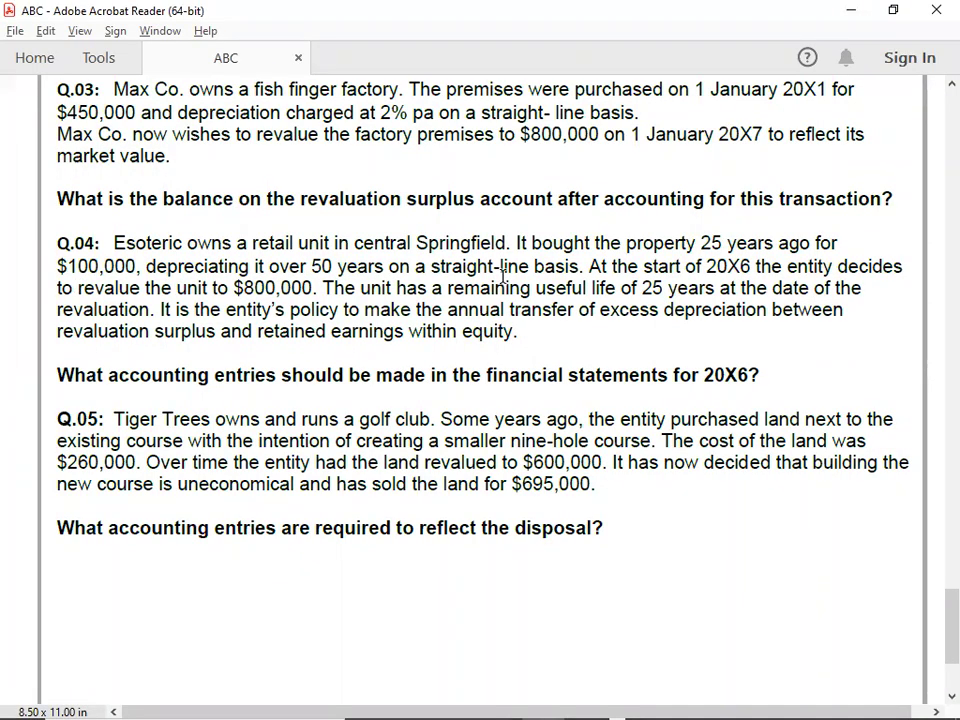
key(alt+Tab)
text(100000/50 =)
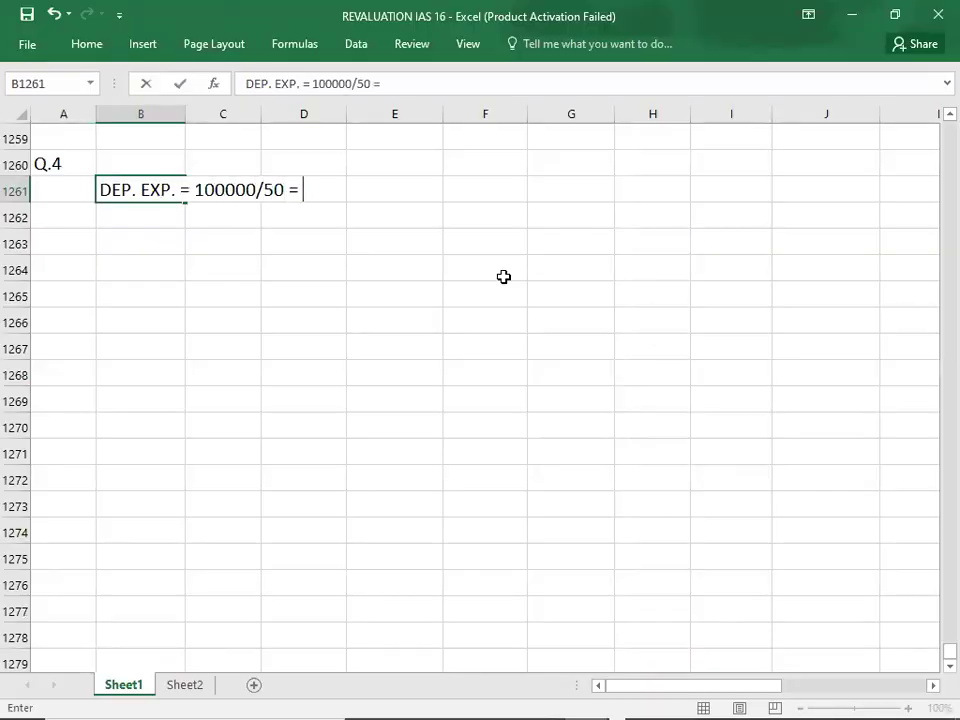
Enter $2000 in E1261 as the result of the depreciation expense working
key(Right)
key(Right)
key(Right)
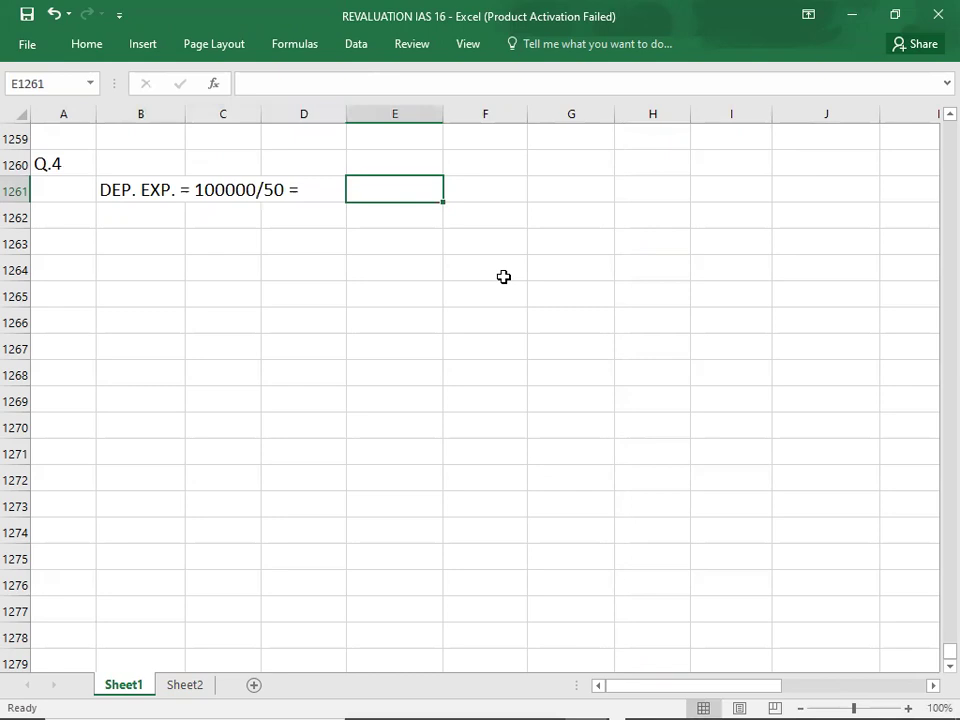
text(#)
key(BackSpace)
text($2000)
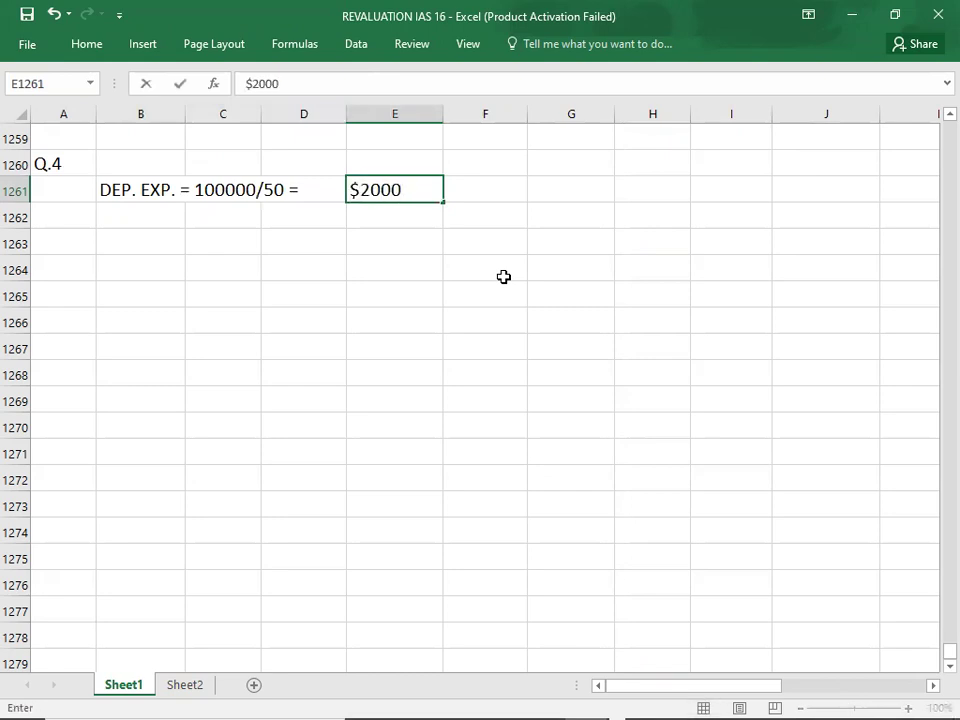
key(Return)
Enter the working ACC. DEP. = 2000*25 = in B1263 with its result $50000 in E1263
key(Return)
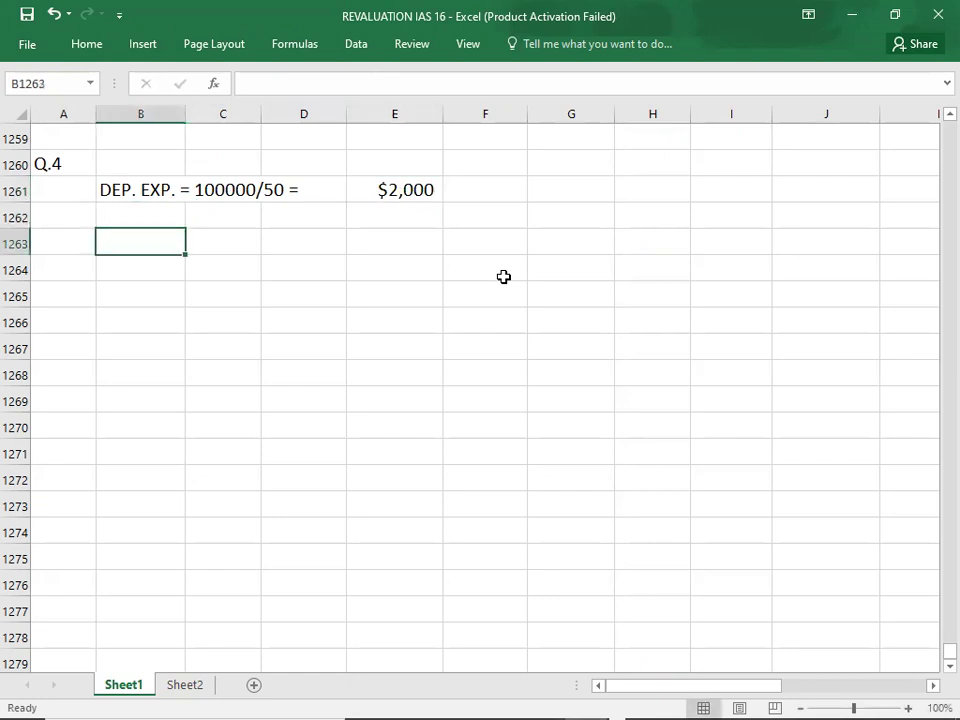
text(ACC. DEP. = 2)
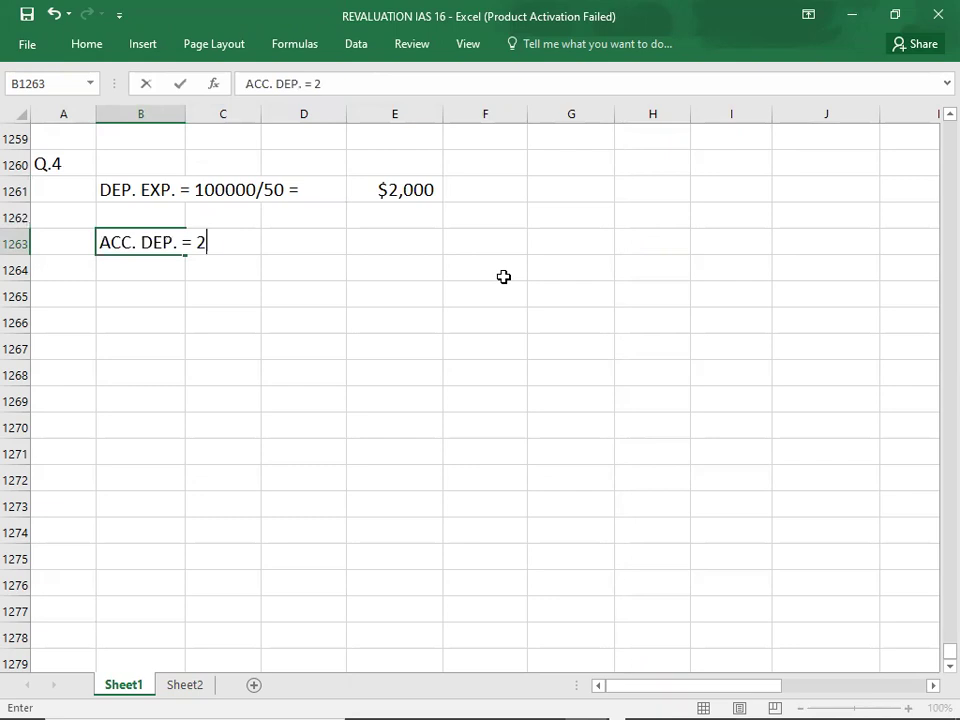
text(000*25 =)
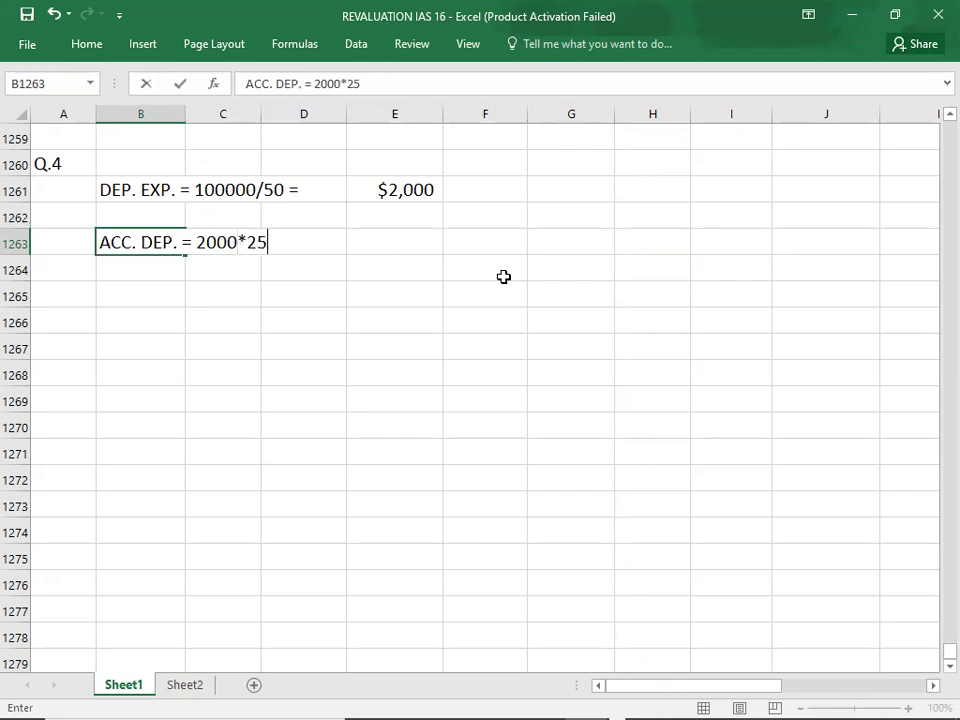
key(Tab)
key(Right)
key(Right)
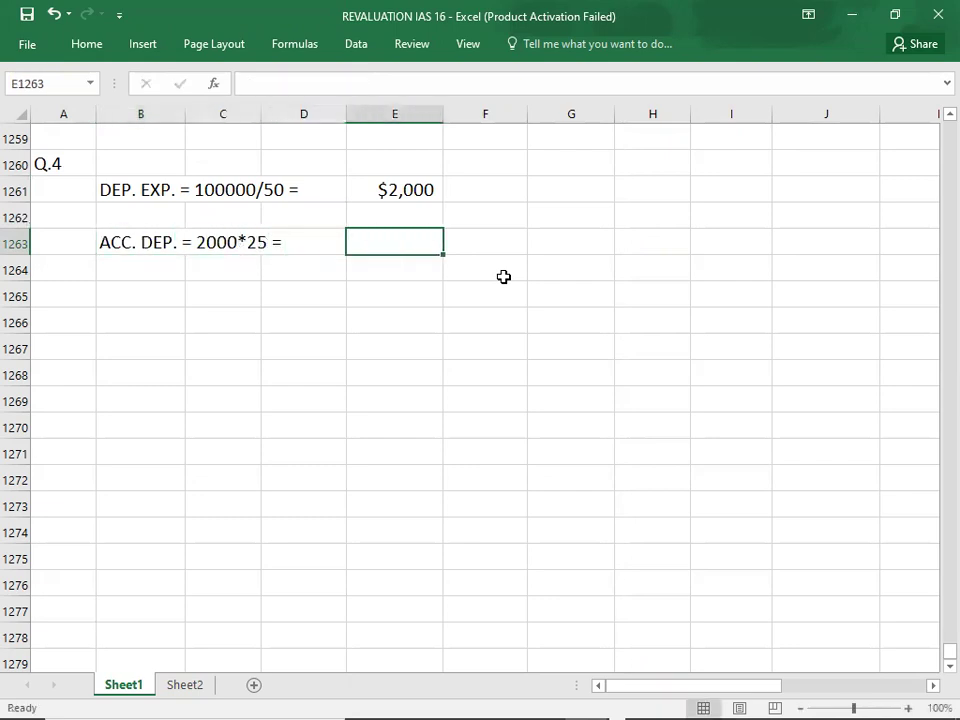
text($50000)
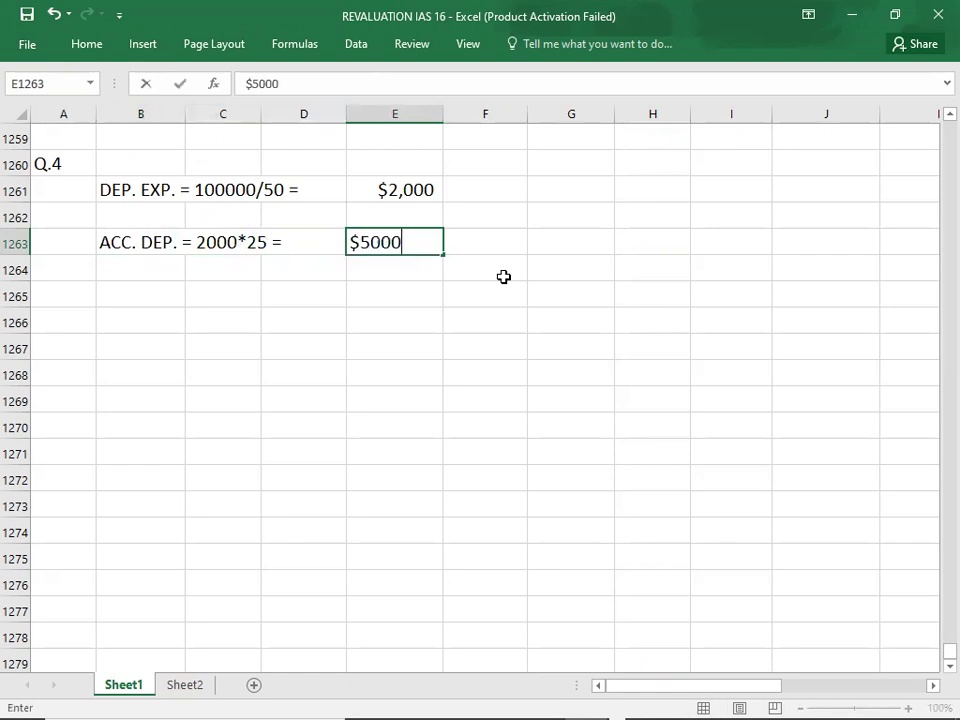
key(Return)
Add a COST line in row 1266, checking Q.04 in Acrobat Reader and entering 100000 in E1266 of the Excel sheet
key(Down)
key(Down)
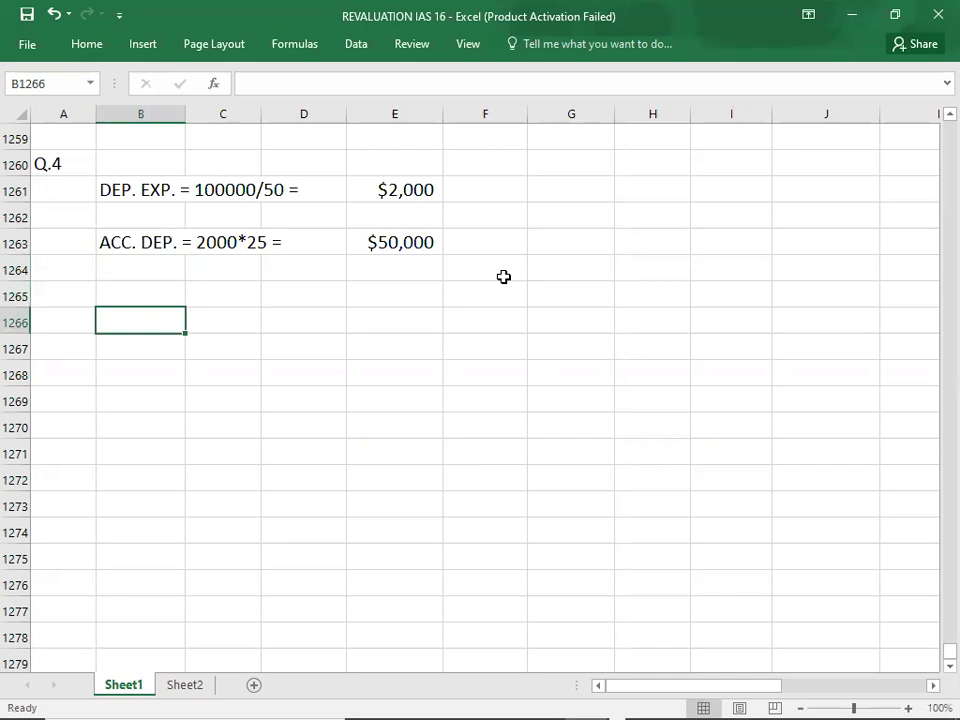
text(COST)
key(Right)
key(Right)
key(Right)
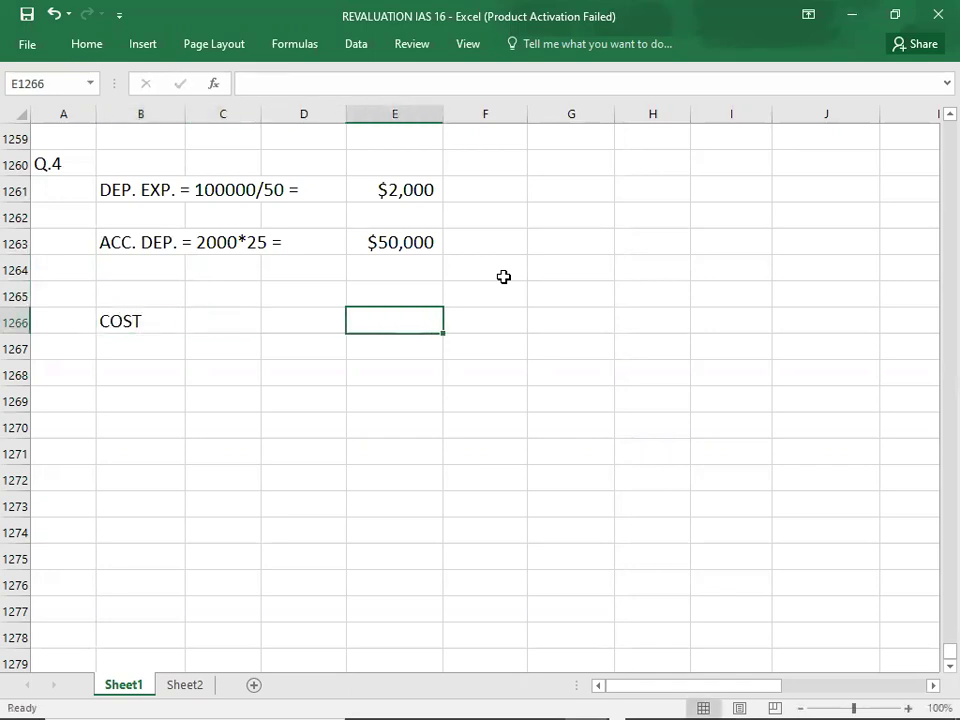
key(alt+Tab)
key(alt+Tab)
text(100000)
key(Return)
Add an ACC. DEP. line in row 1267 below COST, with -50000 in column E
text(ACC. DEP.)
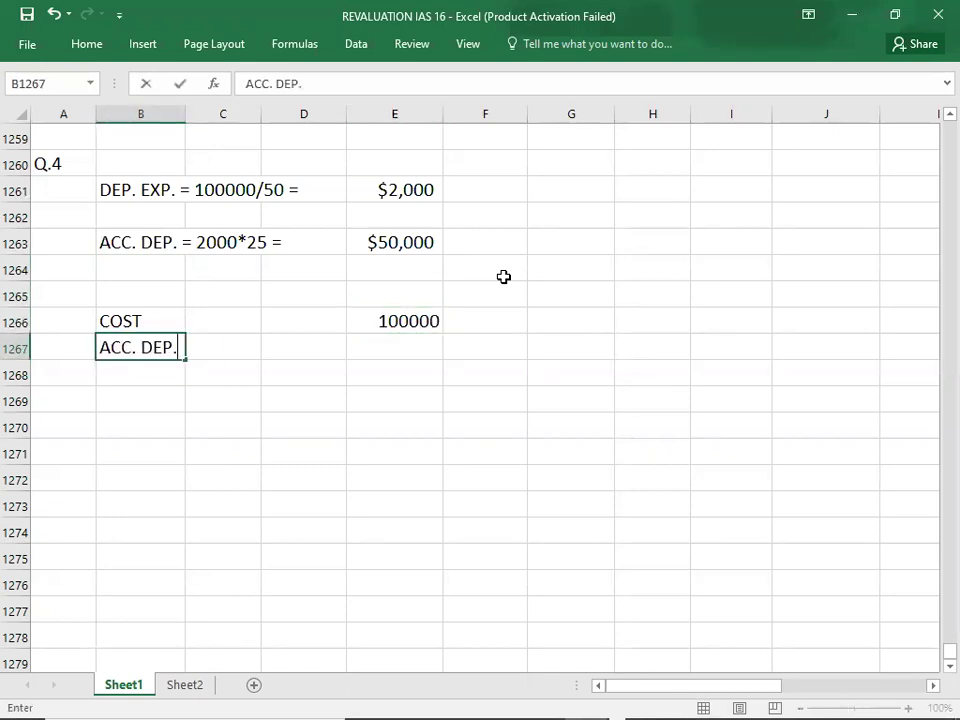
key(Tab)
key(Tab)
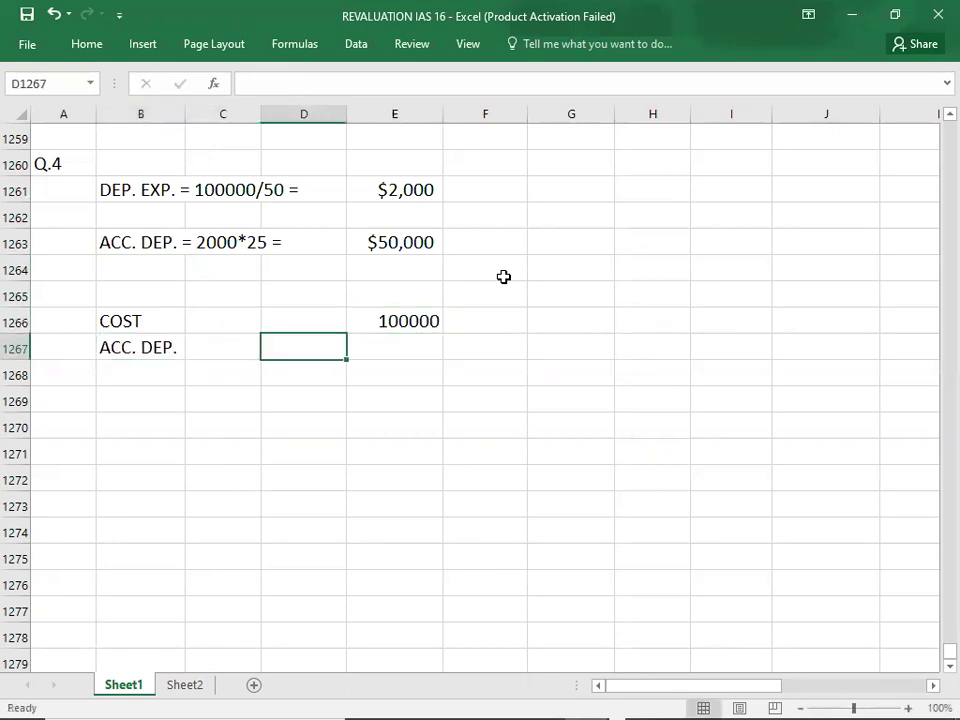
key(Tab)
text(-50000)
key(Return)
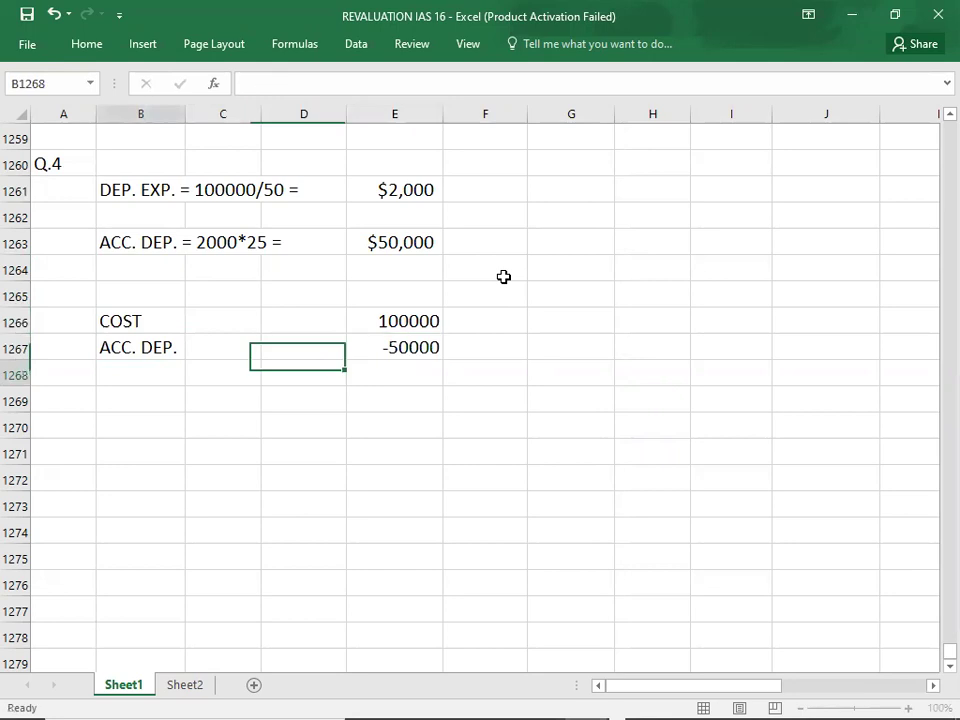
Add an NBV line in row 1268 with 50000 in column E
text(NBV)
key(Tab)
key(Tab)
key(Tab)
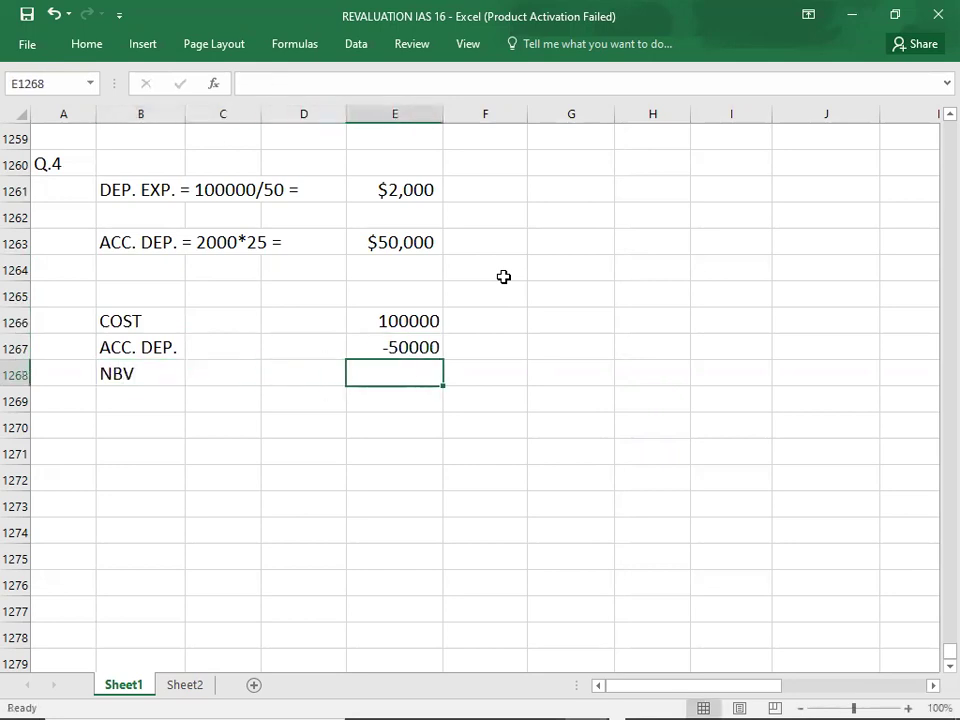
text(50000)
key(Return)
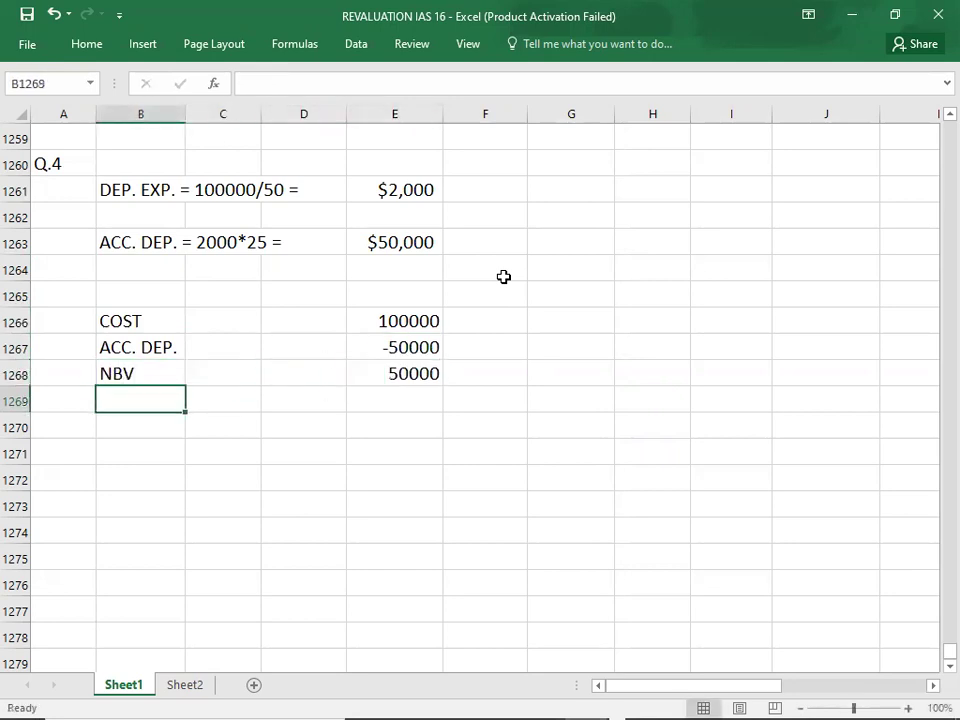
Add a REVALUED AT line in row 1269, checking Q.04 in Acrobat Reader and entering -800000 in E1269 of the Excel sheet
text(REVALUE)
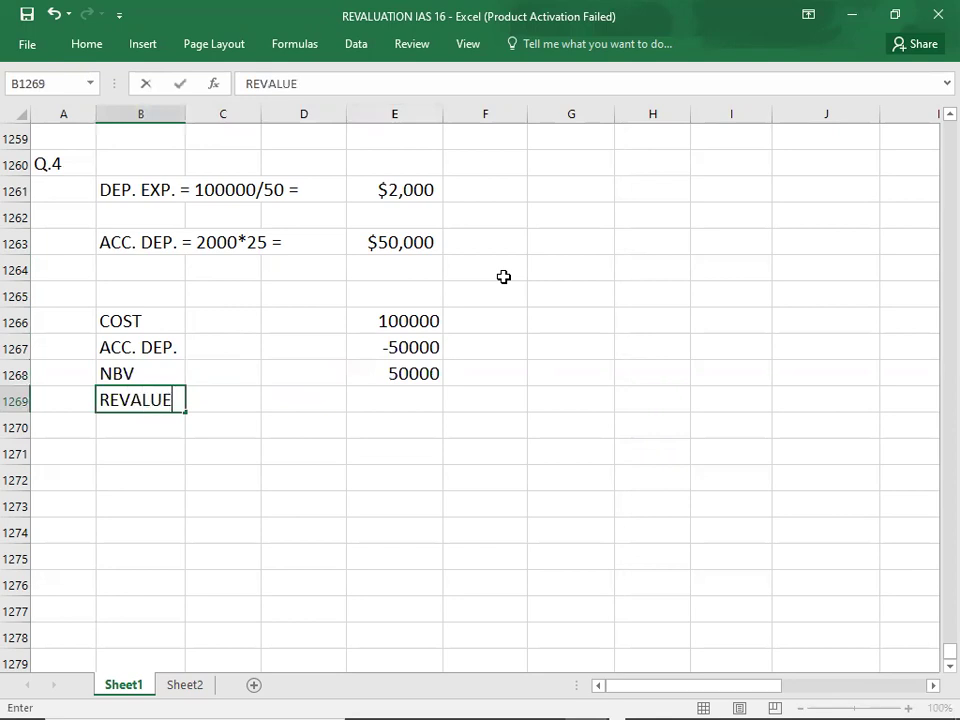
text(D AT)
key(Tab)
key(Tab)
key(Tab)
key(alt+Tab)
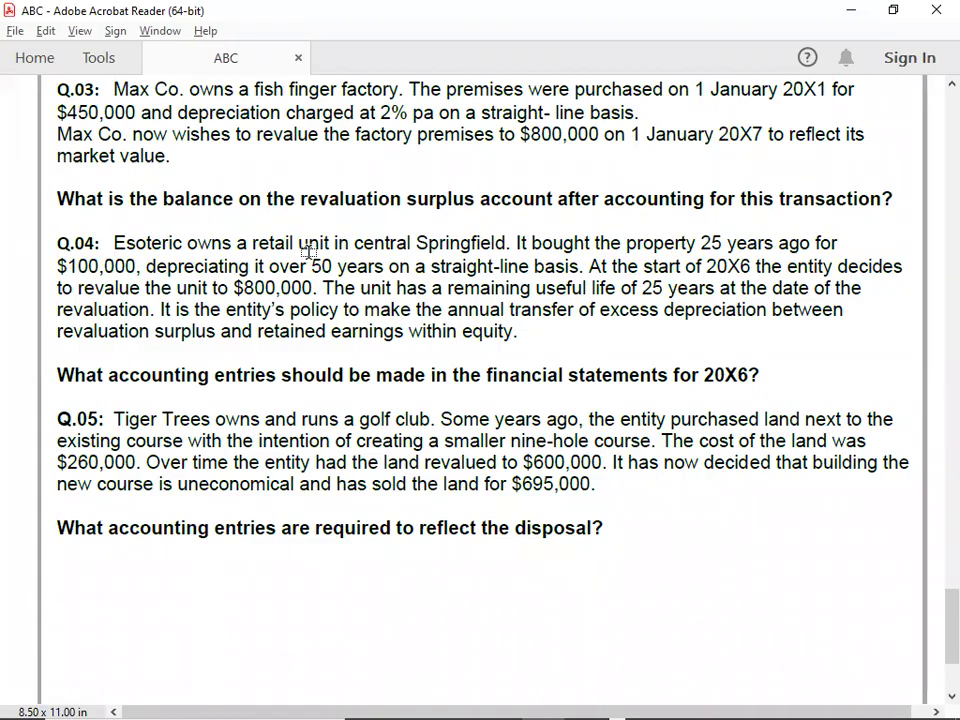
key(alt+Tab)
text(-800000)
key(Return)
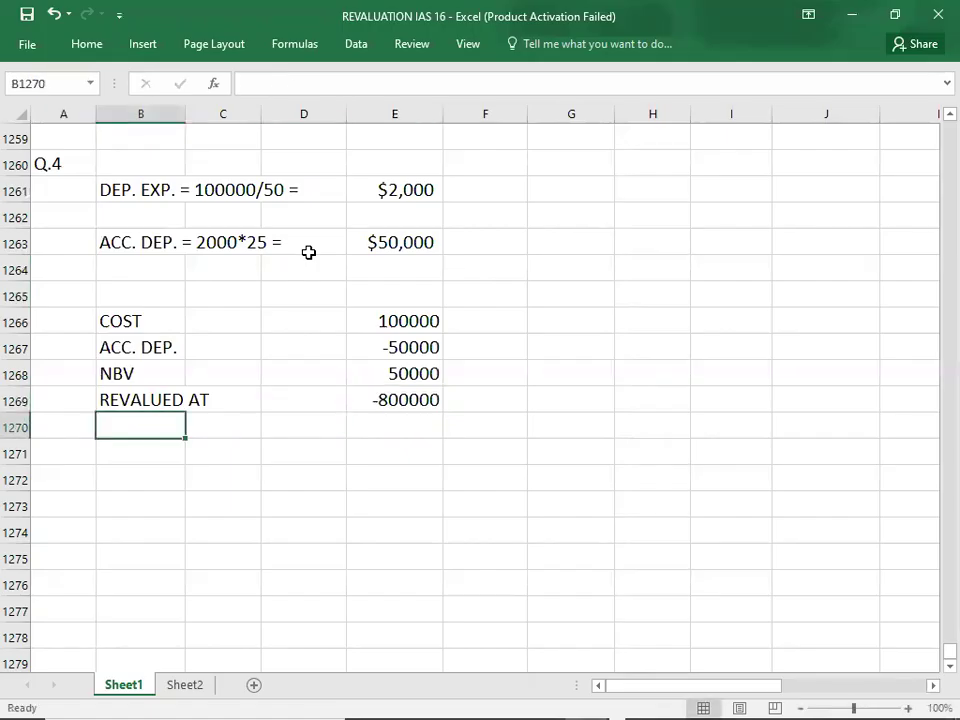
Add a GAIN ON REVALUATION line in row 1270 below REVALUED AT, with 750000 in column E
text(GAI)
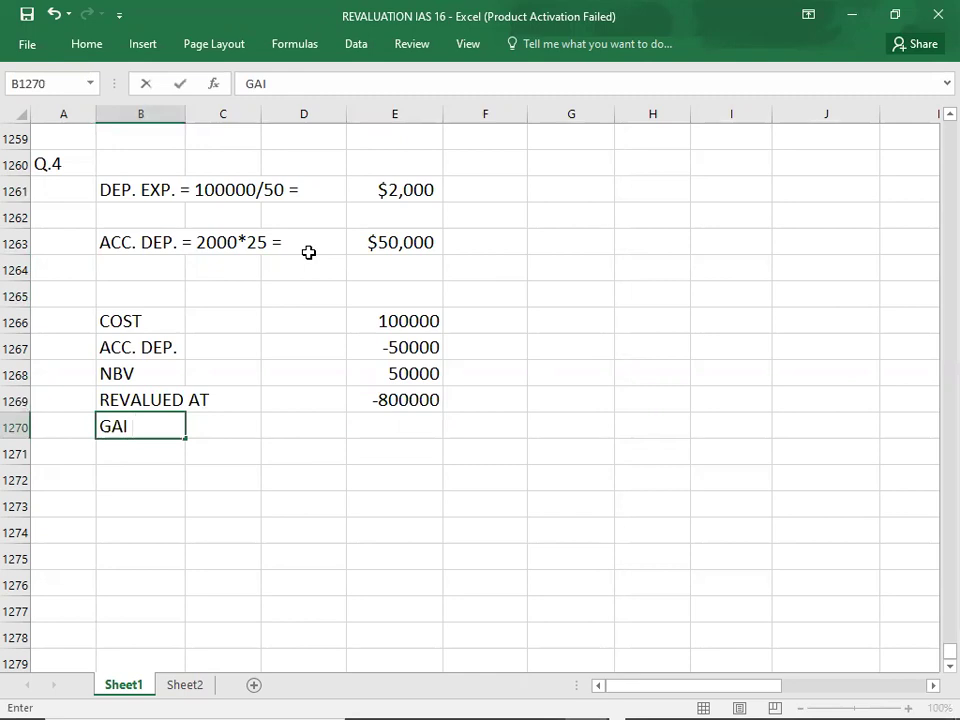
text(N ON R)
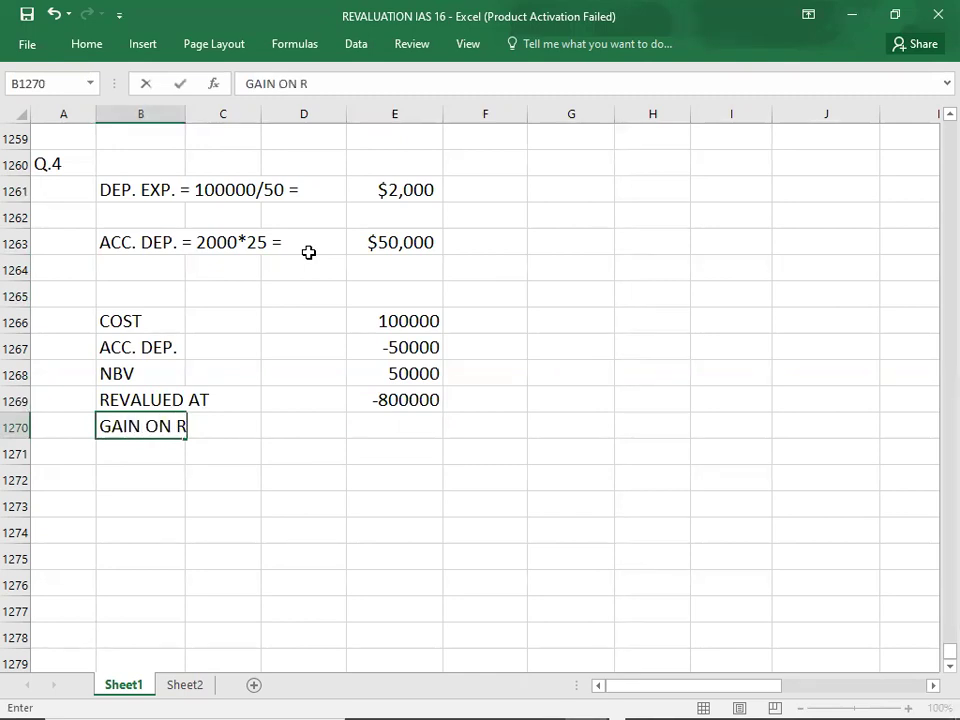
text(EVALUATION)
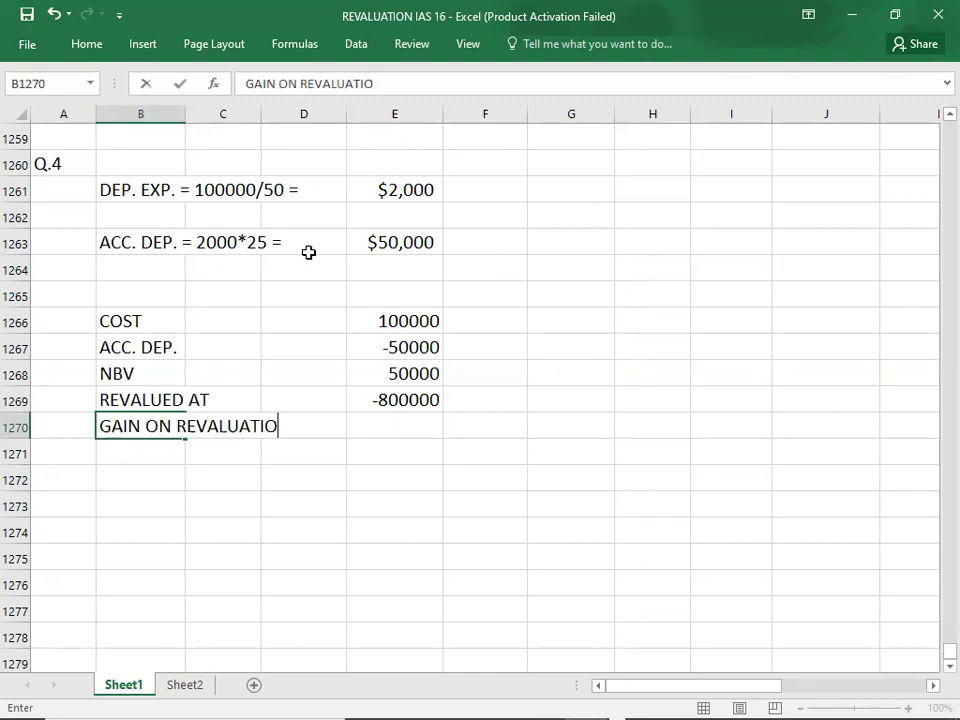
key(Tab)
key(Tab)
key(Tab)
text(750000)
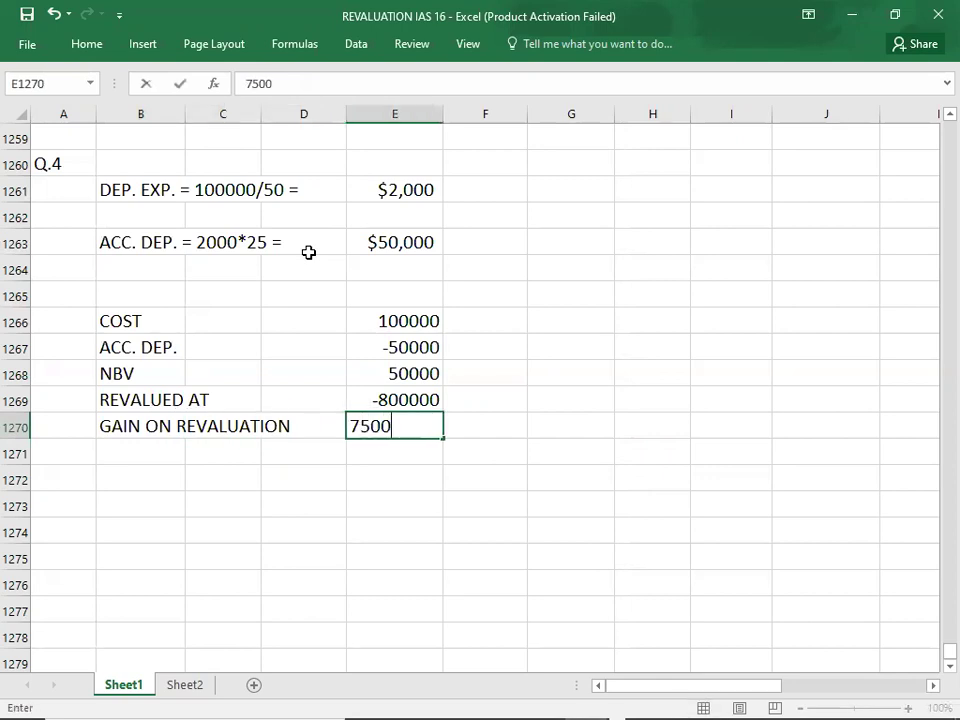
key(Return)
key(Down)
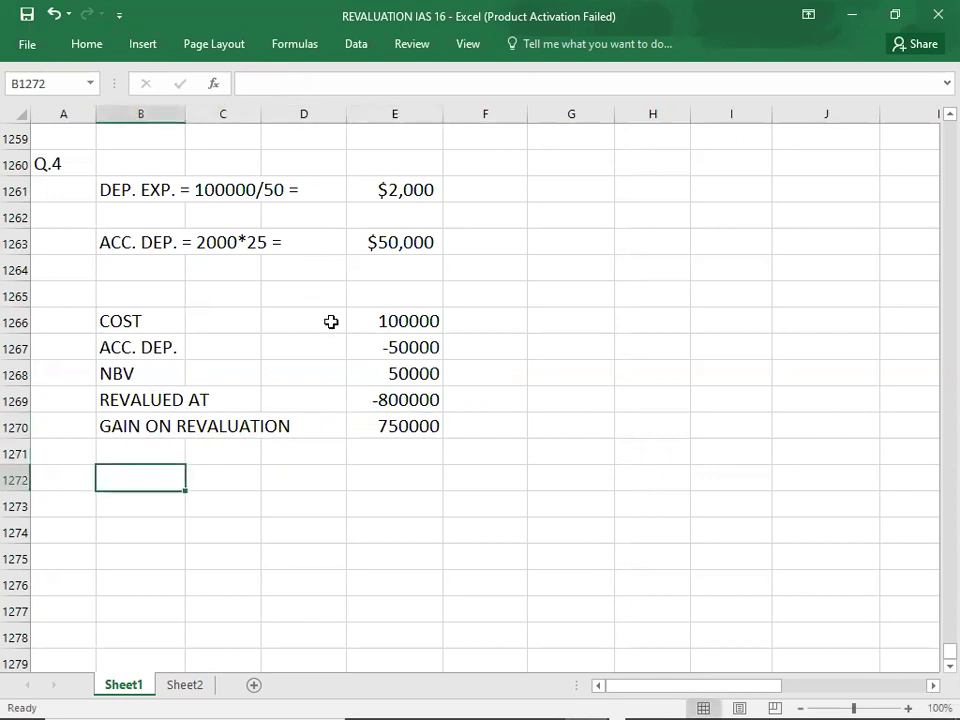
Underline the ACC. DEP. amount in E1267 with a bottom border and give the gain in E1270 a top and double bottom border
click(362, 339)
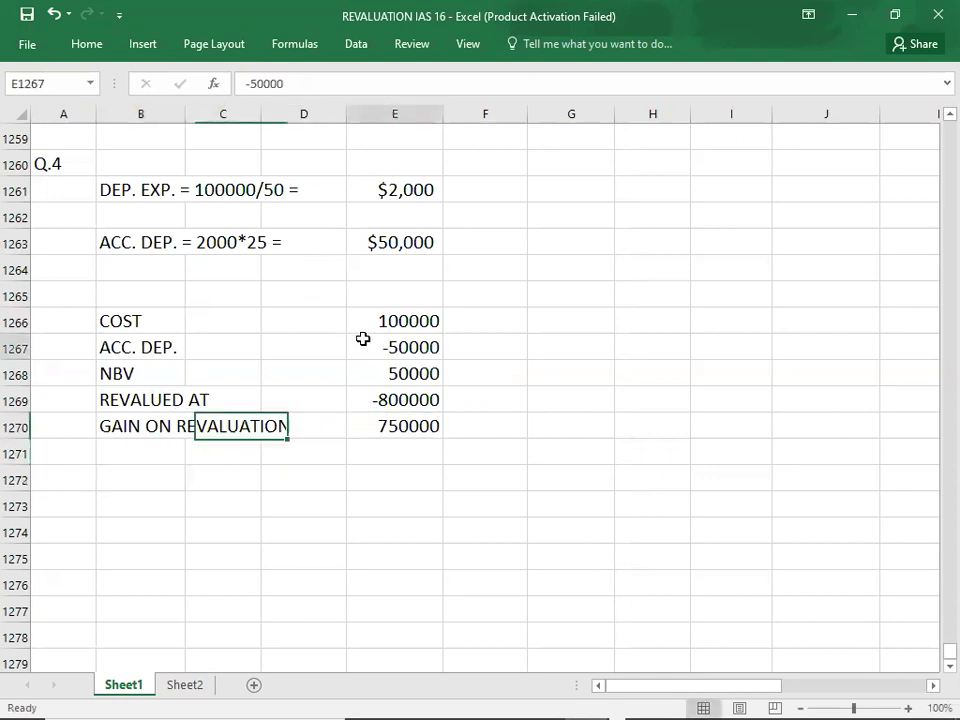
click(82, 45)
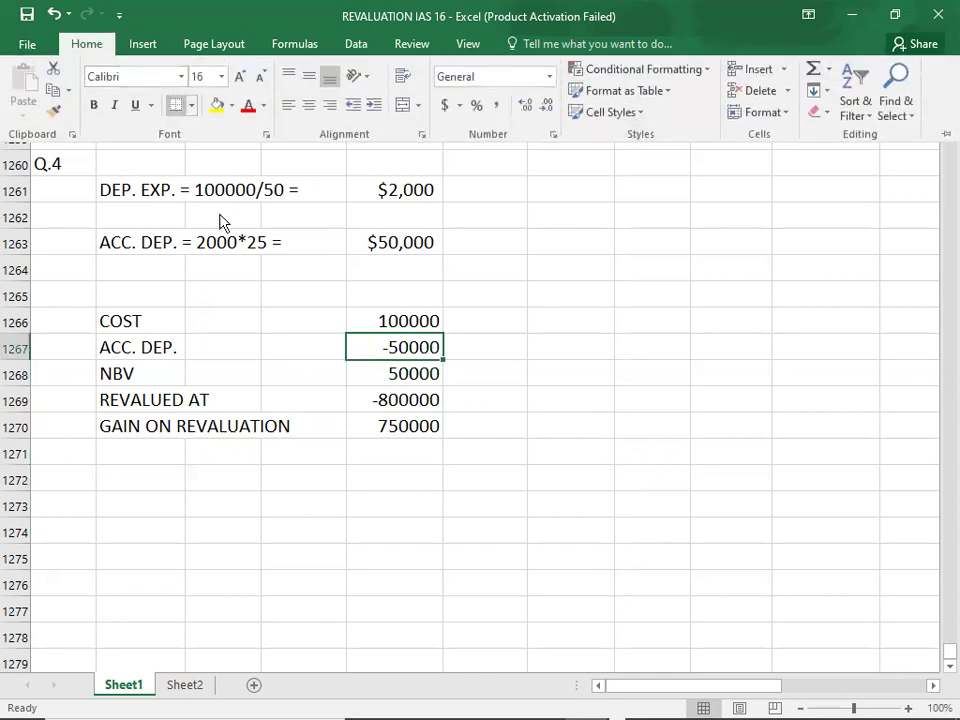
click(364, 437)
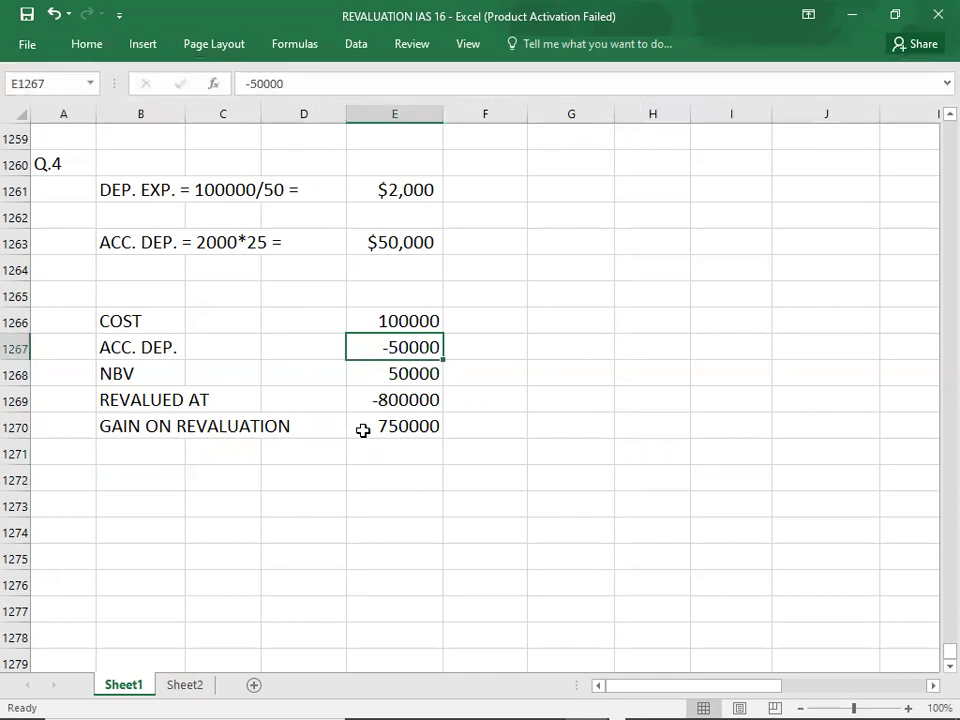
click(363, 430)
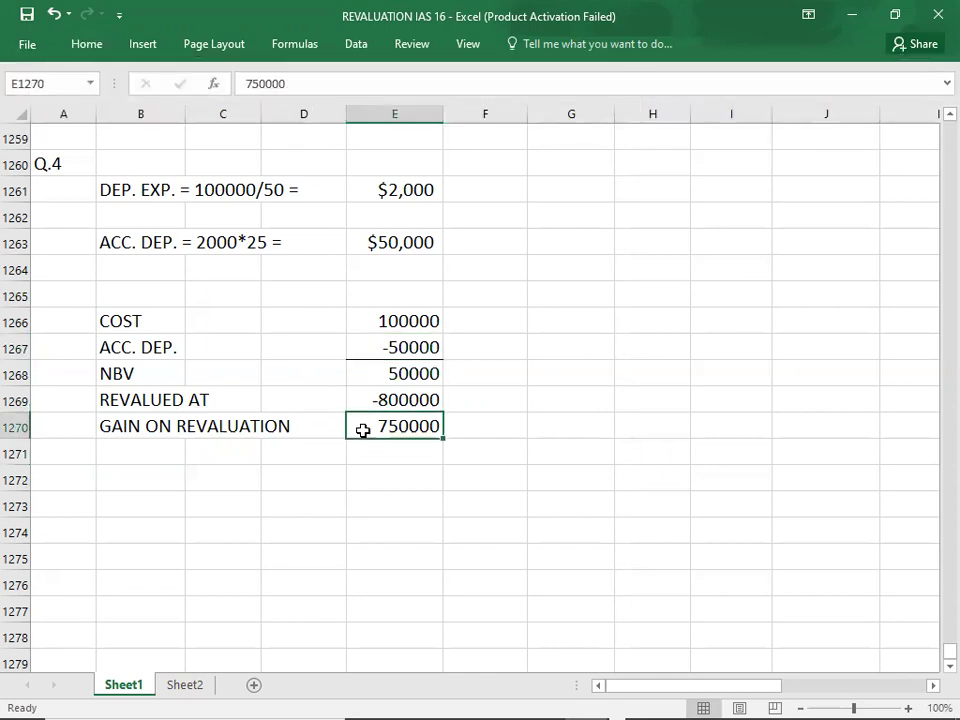
click(84, 50)
click(191, 105)
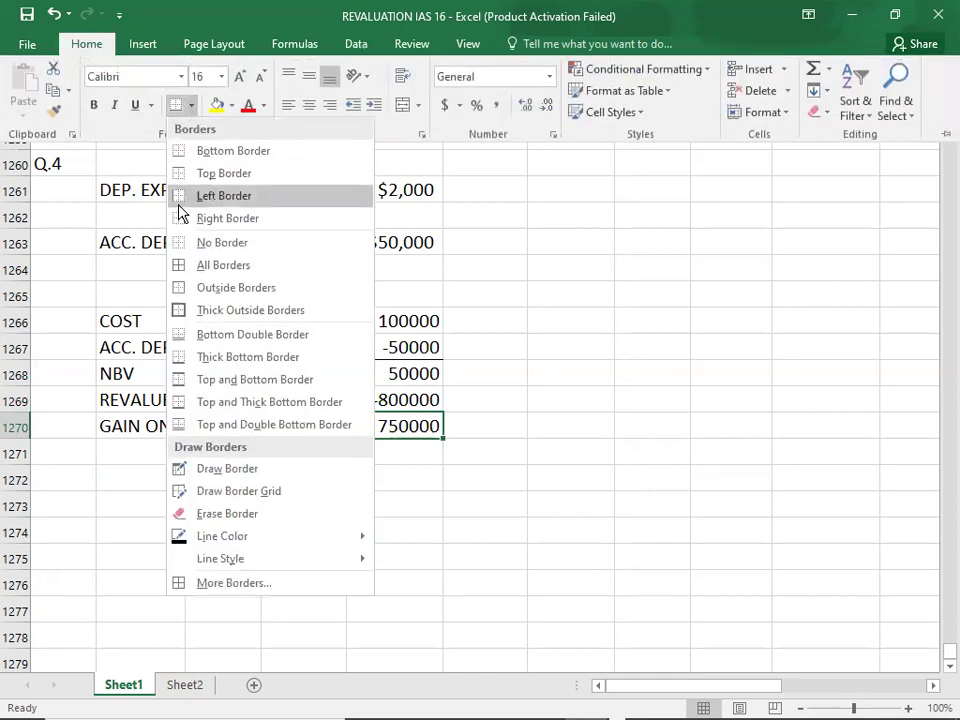
click(182, 424)
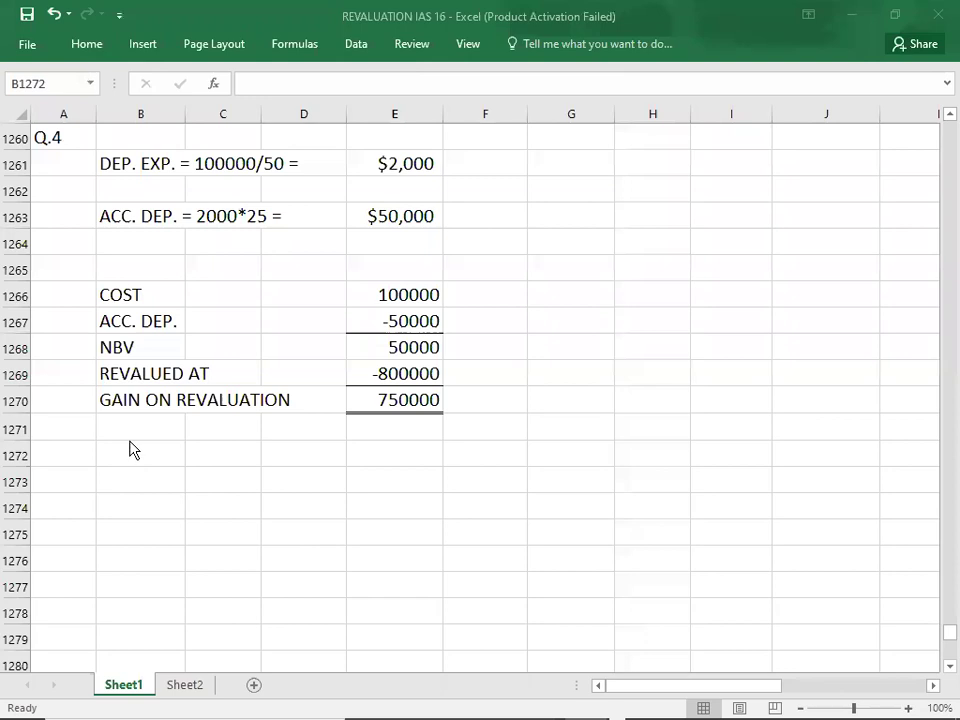
Enter the B/D balance on the debit side of the BUILDING T-account, checking Q.04 in Acrobat Reader and entering 100000 in C1298 of the Excel sheet
click(130, 448)
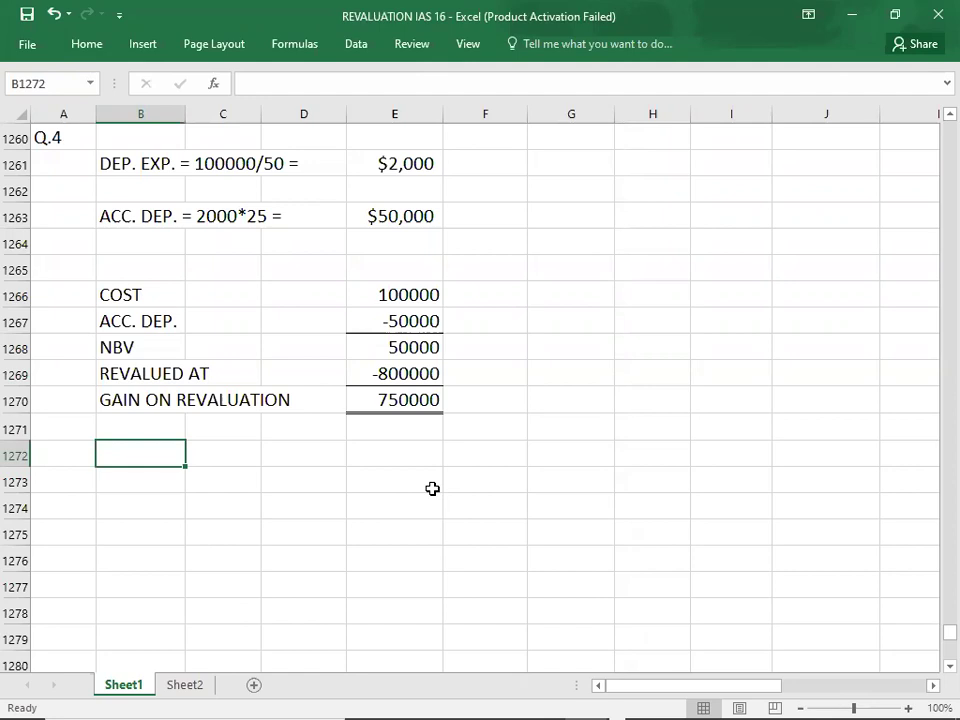
key(Down)
key(Down)
key(Down)
key(Down)
key(Down)
key(Down)
key(Down)
key(Down)
key(Down)
key(Down)
key(Down)
key(Down)
key(Down)
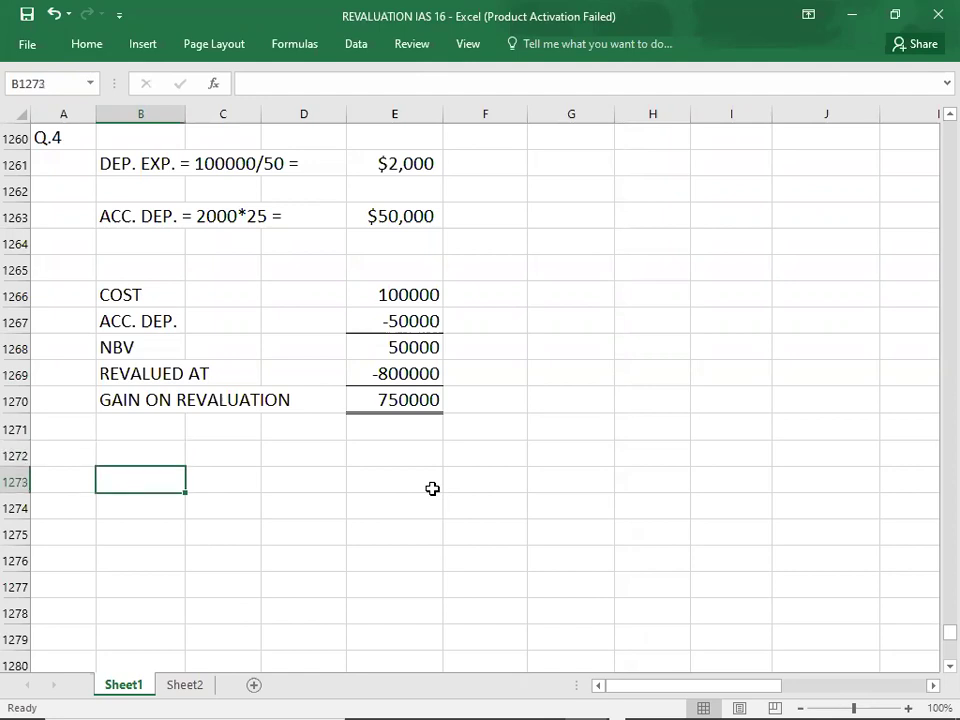
key(Down)
key(Down)
key(Down)
key(Down)
key(Down)
key(Down)
key(Down)
key(Down)
key(Down)
key(Down)
key(Down)
key(Down)
key(Down)
key(Down)
key(Down)
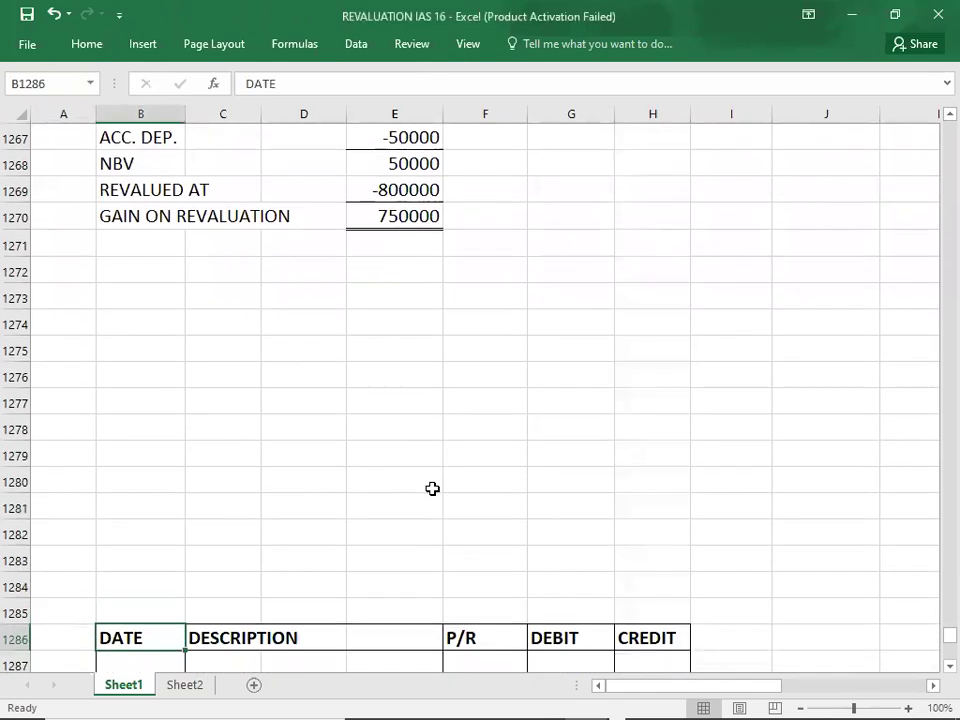
key(Down)
key(Down)
key(Down)
key(Down)
key(Down)
key(Down)
key(Down)
key(Down)
key(Down)
key(Down)
key(Down)
key(Down)
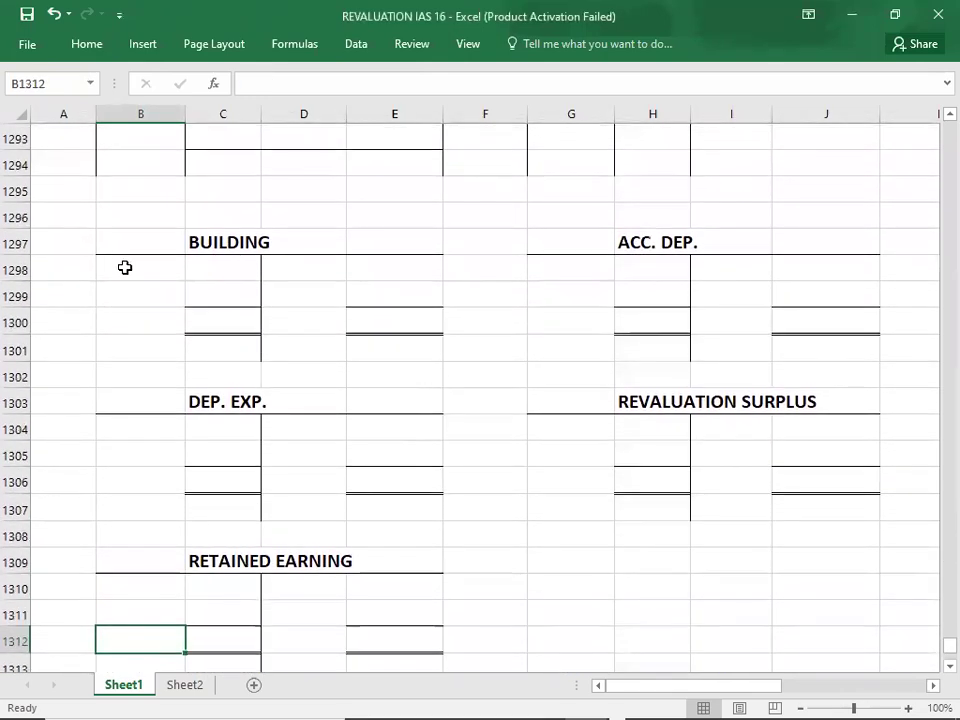
click(118, 272)
text(B/D)
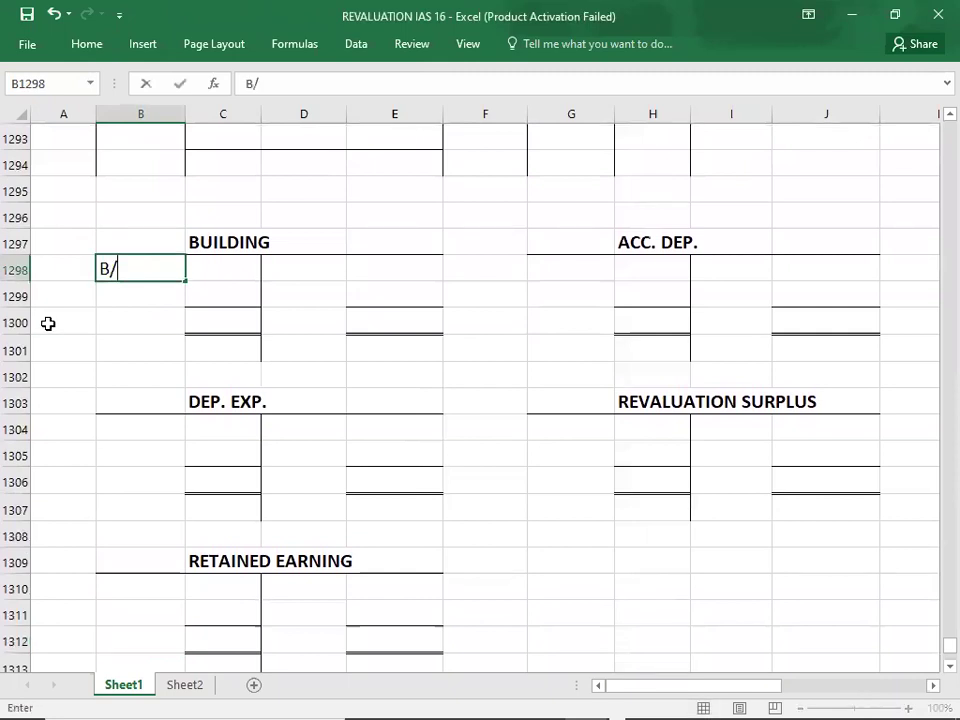
key(Tab)
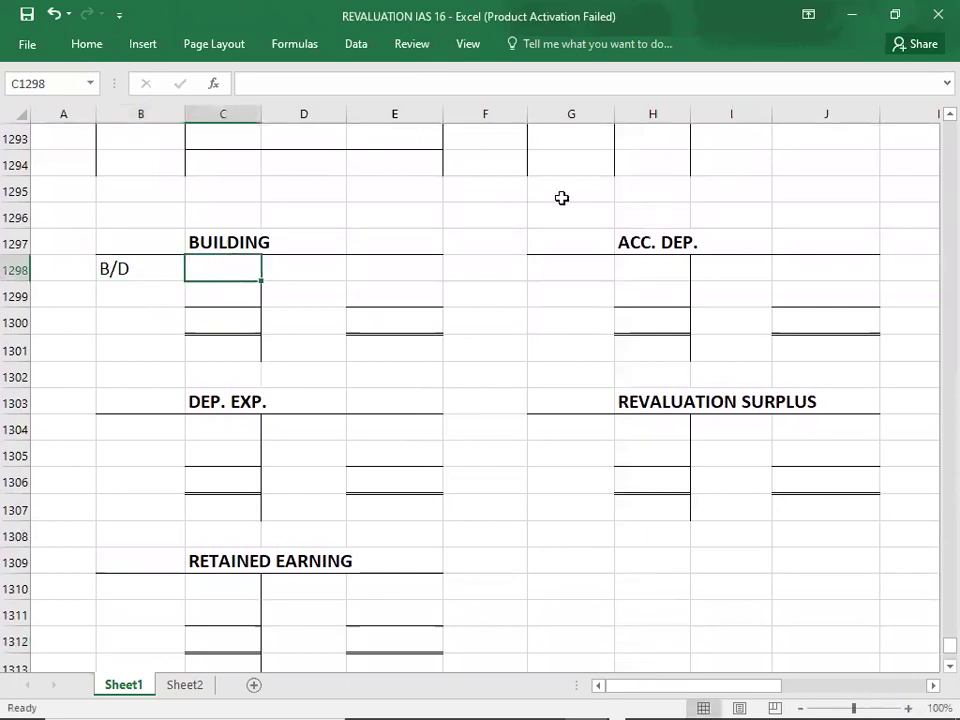
key(alt+Tab)
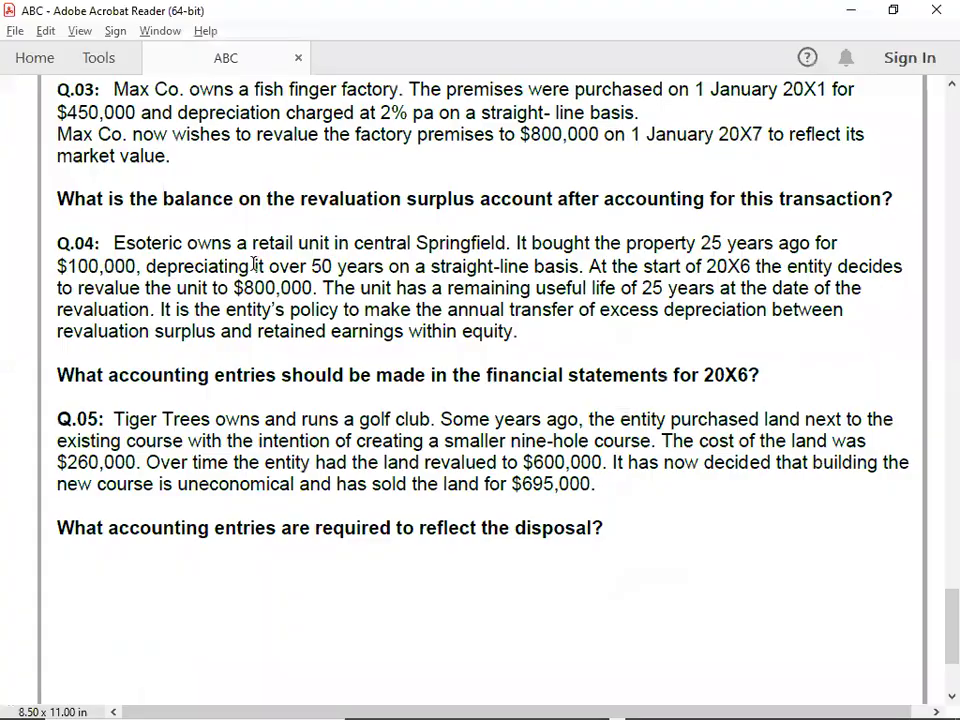
key(alt+Tab)
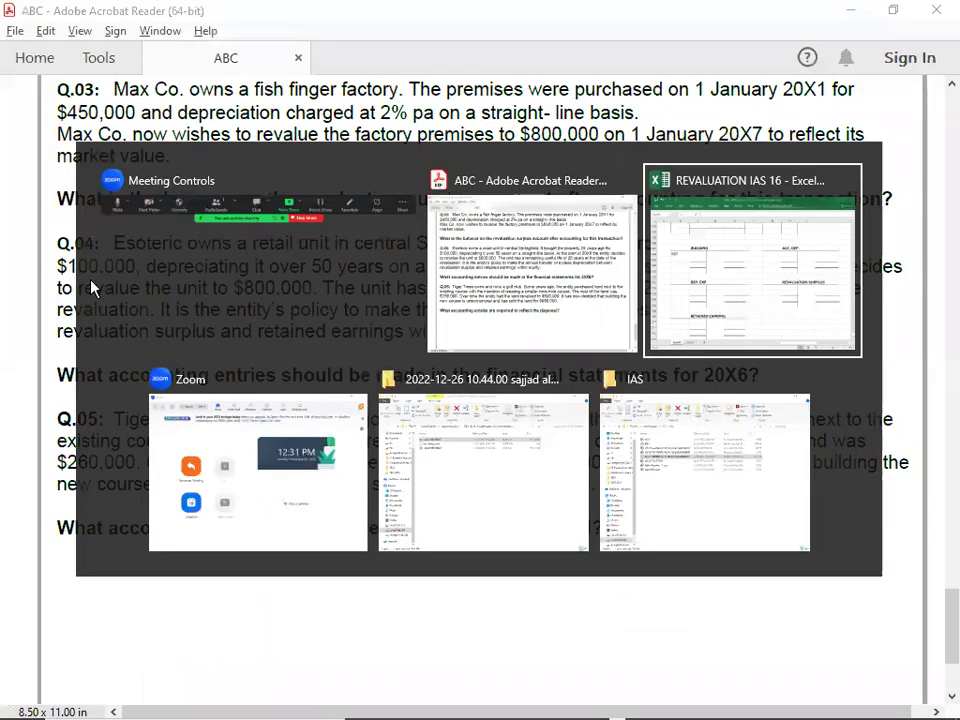
text(100000)
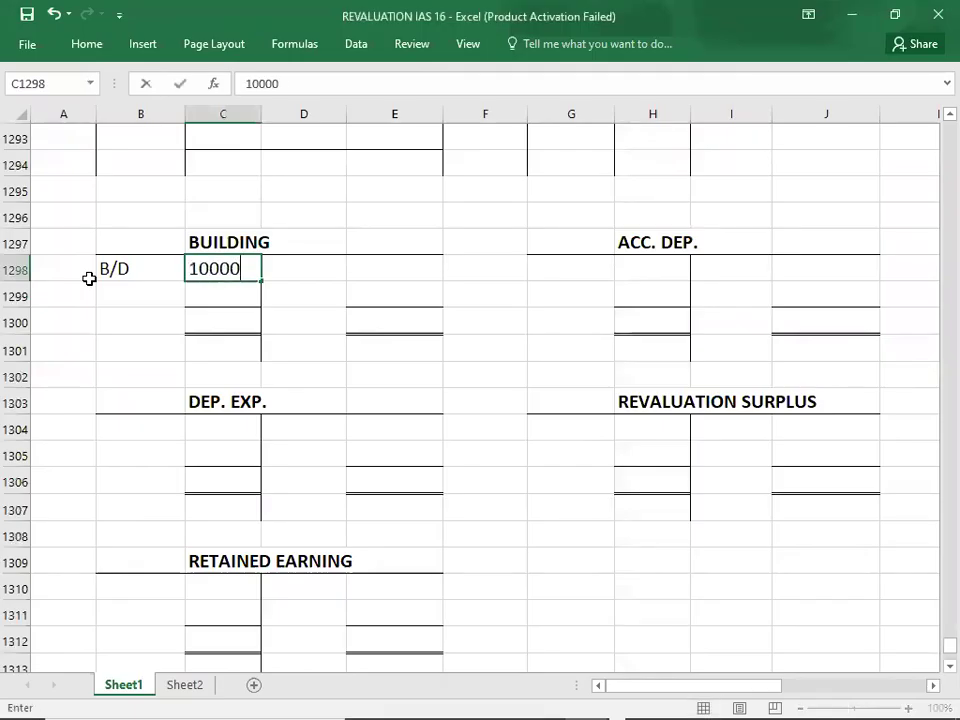
Enter a B/D balance of 50000 on the credit side of the ACC. DEP. T-account in row 1298
click(750, 263)
text(B/D)
key(Tab)
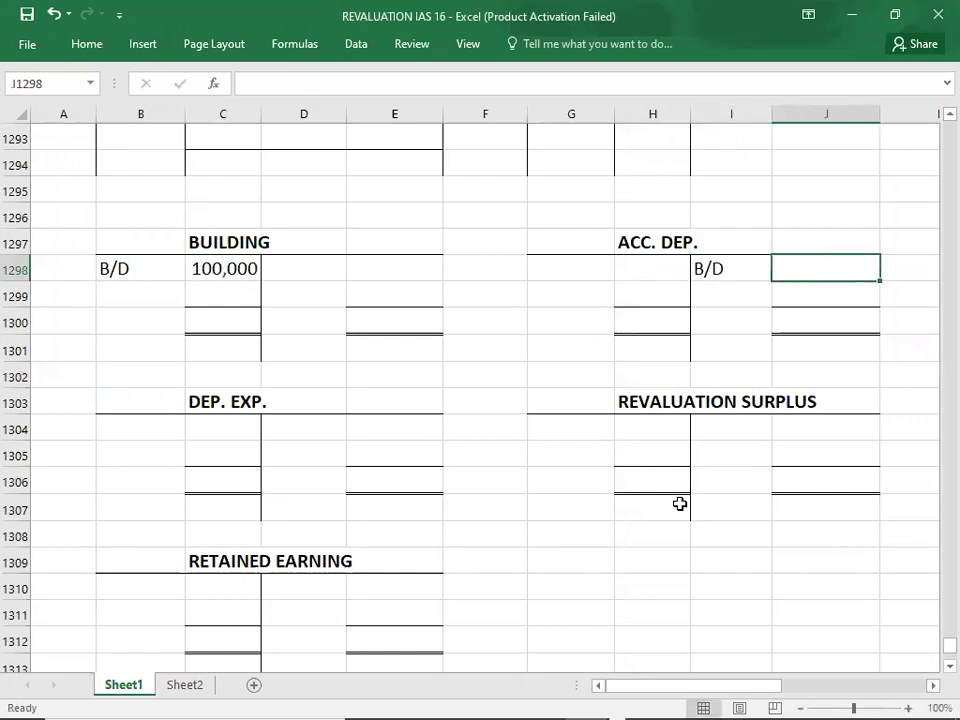
text(50000)
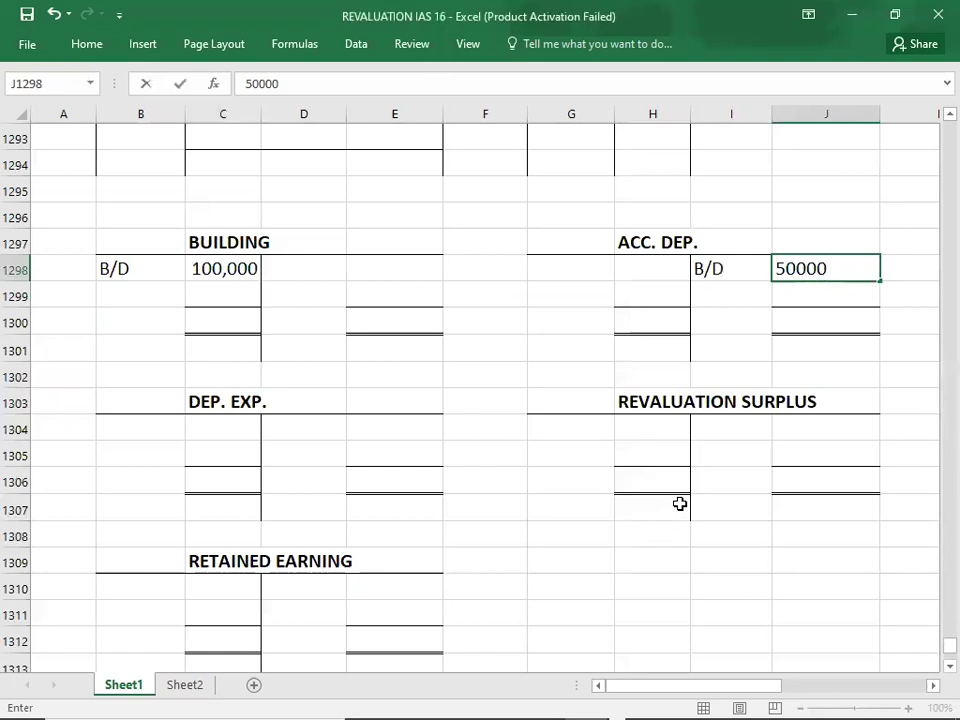
key(Return)
Enter BUILDING in C1287 of the journal, check Q.04 in Acrobat Reader, and debit 700,000 in G1287 of the Excel sheet
key(Up)
key(Up)
key(Up)
key(Up)
key(Up)
key(Up)
key(Up)
key(Up)
key(Up)
key(Up)
key(Up)
key(Up)
key(Up)
key(Up)
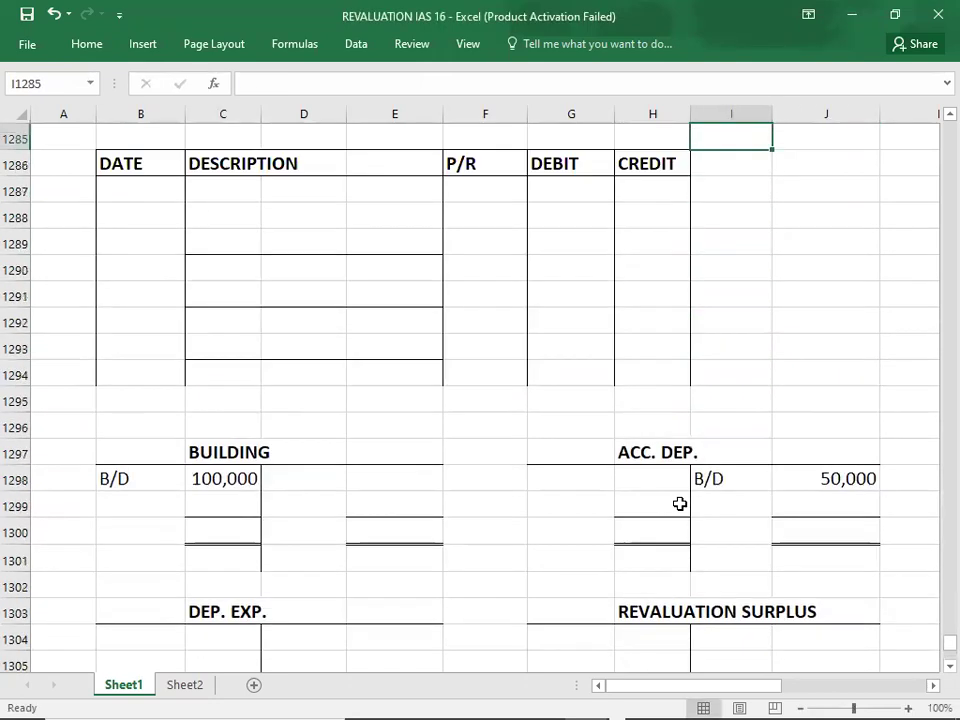
key(Up)
key(Up)
key(Up)
key(Up)
key(Up)
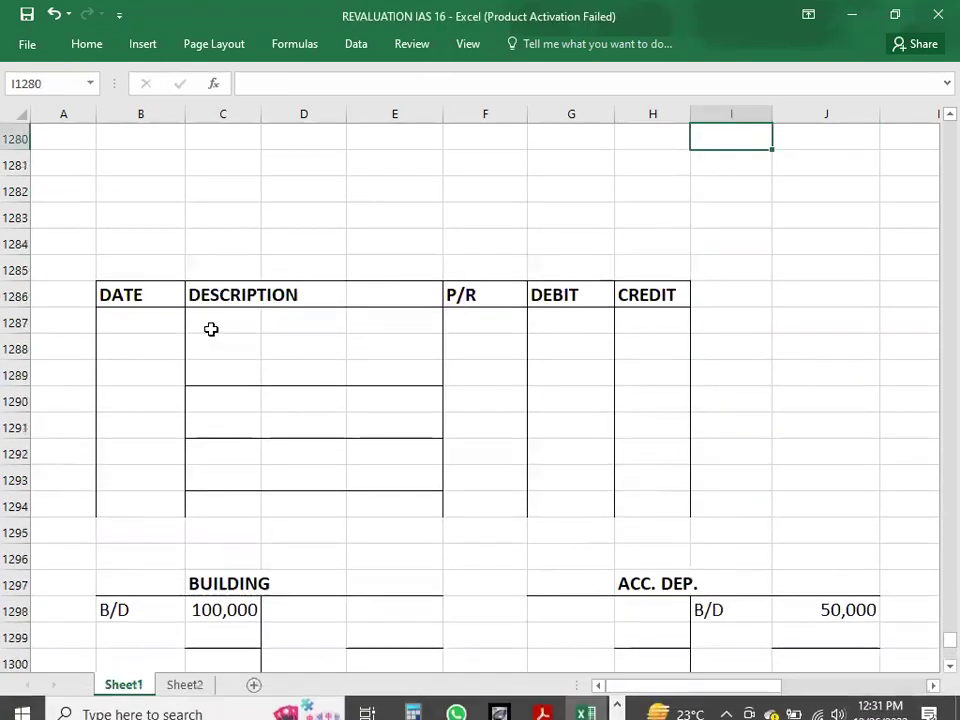
click(211, 325)
text(BUILDING)
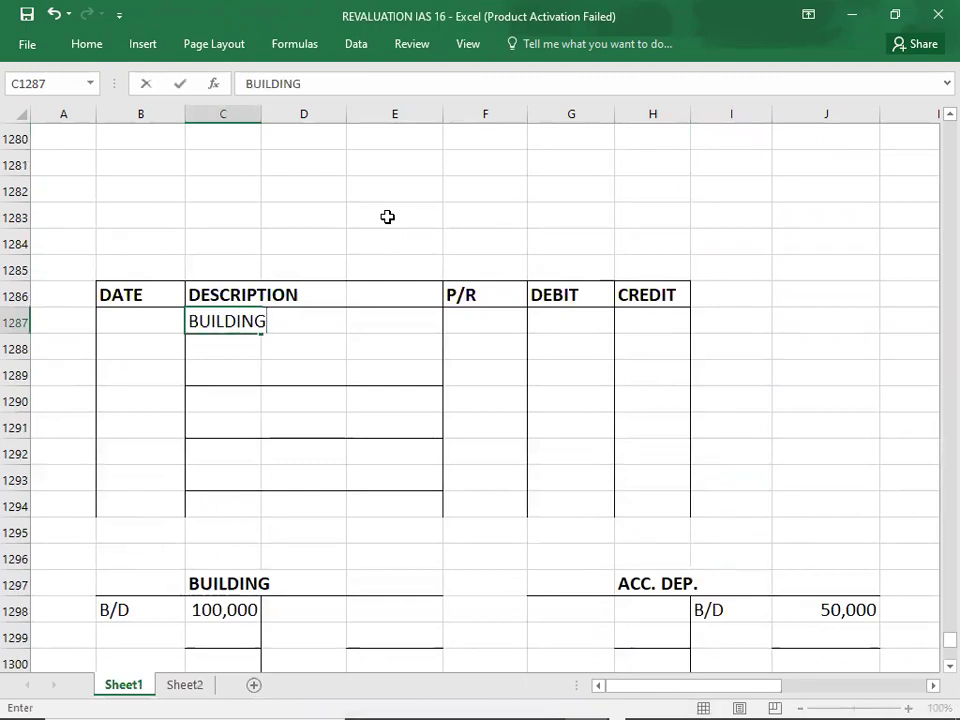
key(Tab)
key(Tab)
key(Tab)
key(Tab)
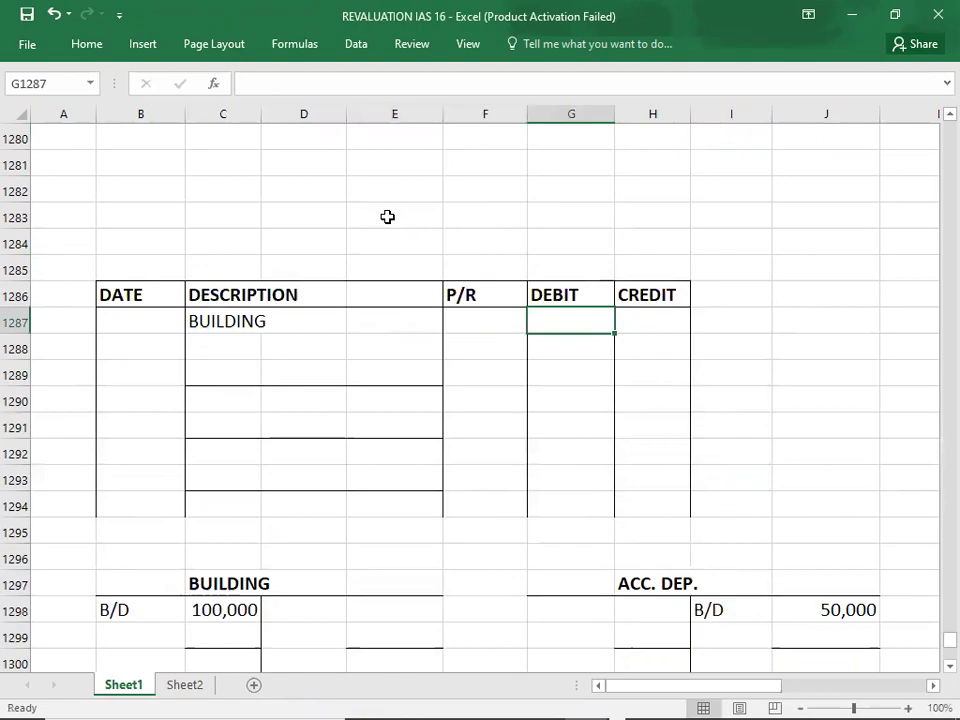
key(alt+Tab)
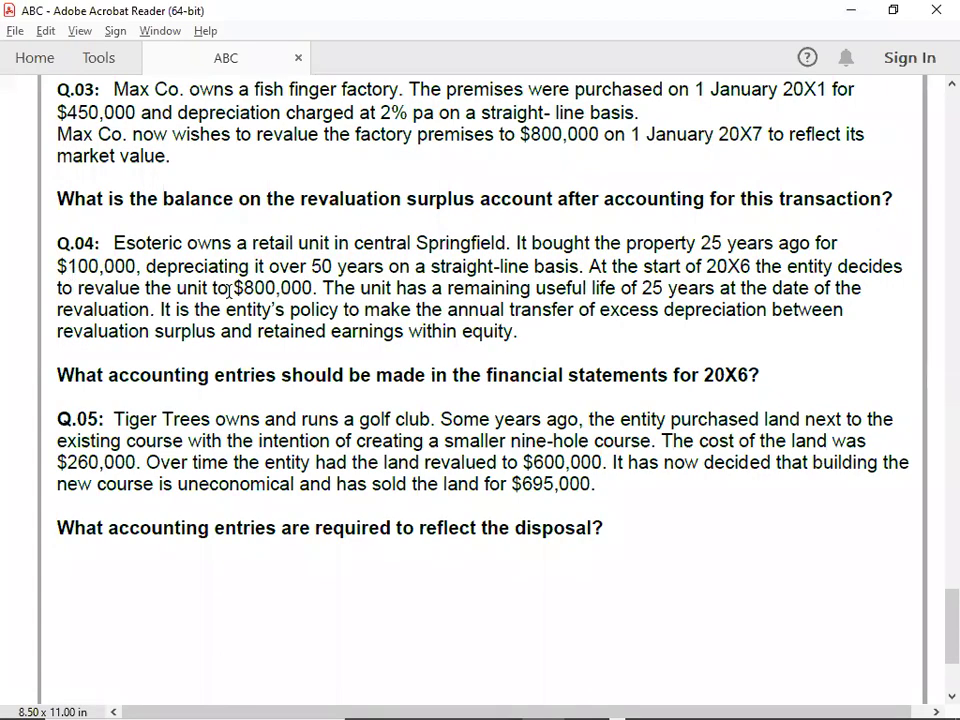
key(alt+Tab)
key(Tab)
key(shift+Tab)
text(700,000)
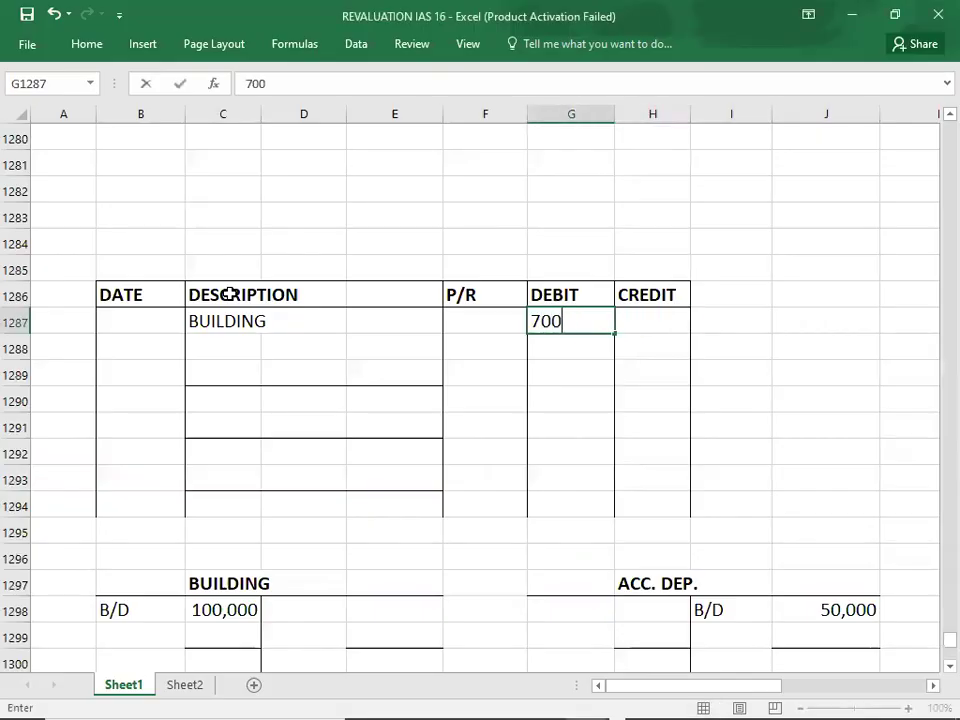
key(Return)
Add an ACC. DEP. line in row 1288 of the journal with a debit of 50,000 in column G
key(Left)
key(Left)
key(Left)
key(Left)
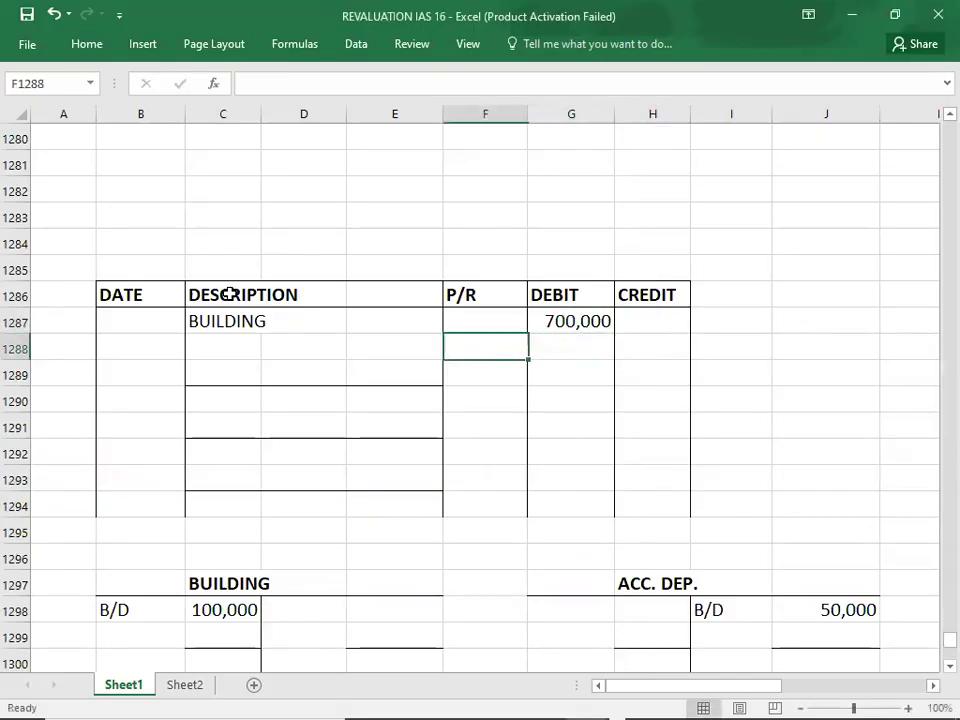
text(ACC. DEP)
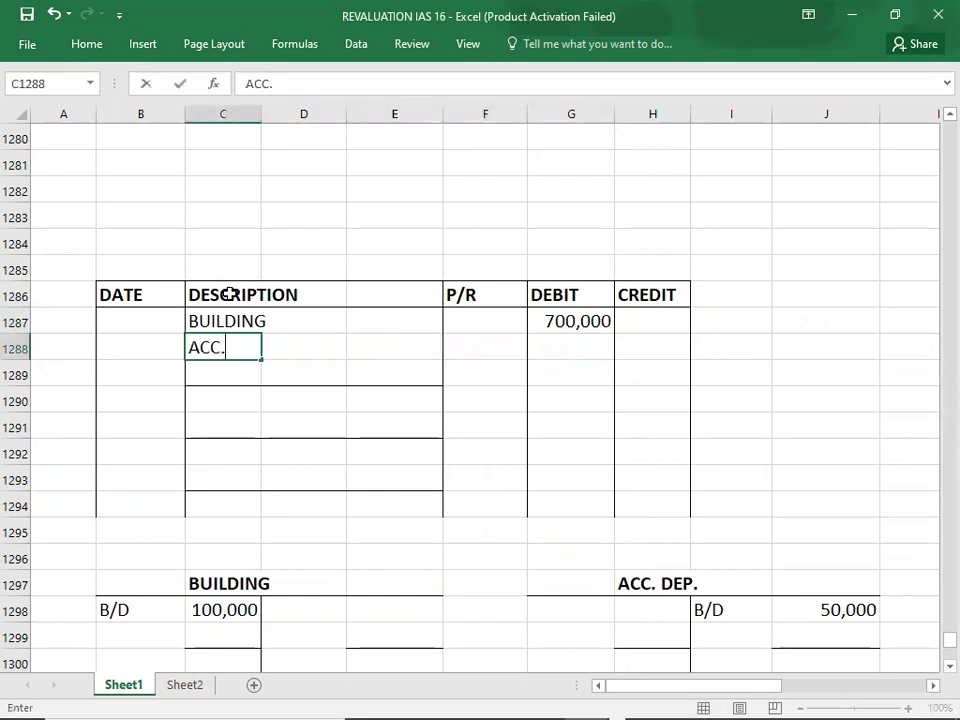
key(Right)
key(Right)
key(Right)
key(Right)
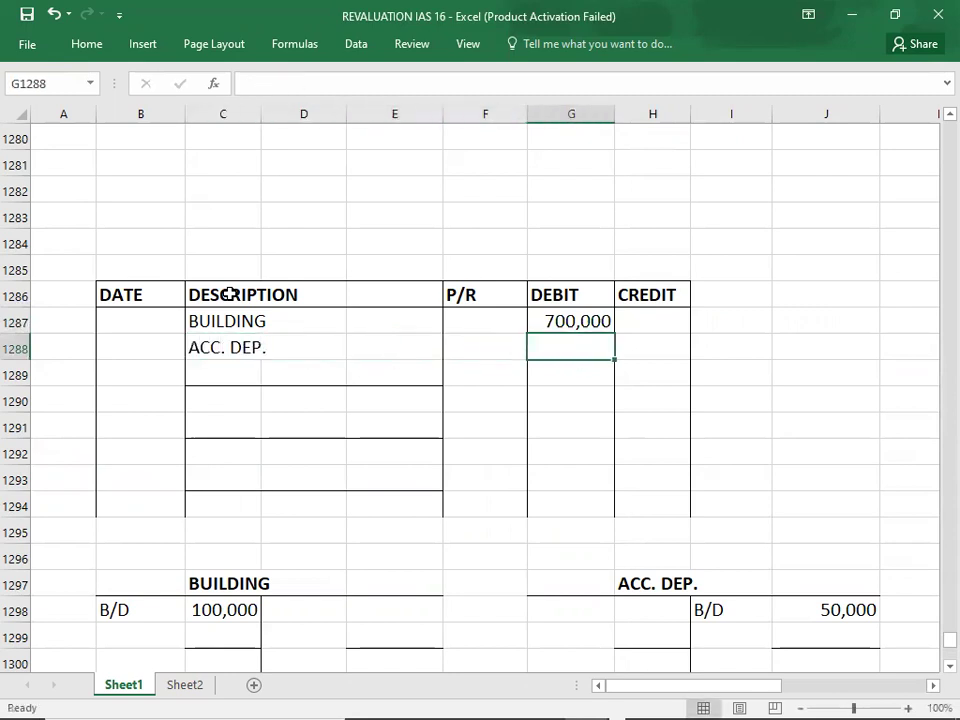
text(50,000)
key(Return)
Add a REVLUATION SURPLUS line in D1289 of the journal and credit 750,000 in H1289
key(Left)
key(Left)
key(Left)
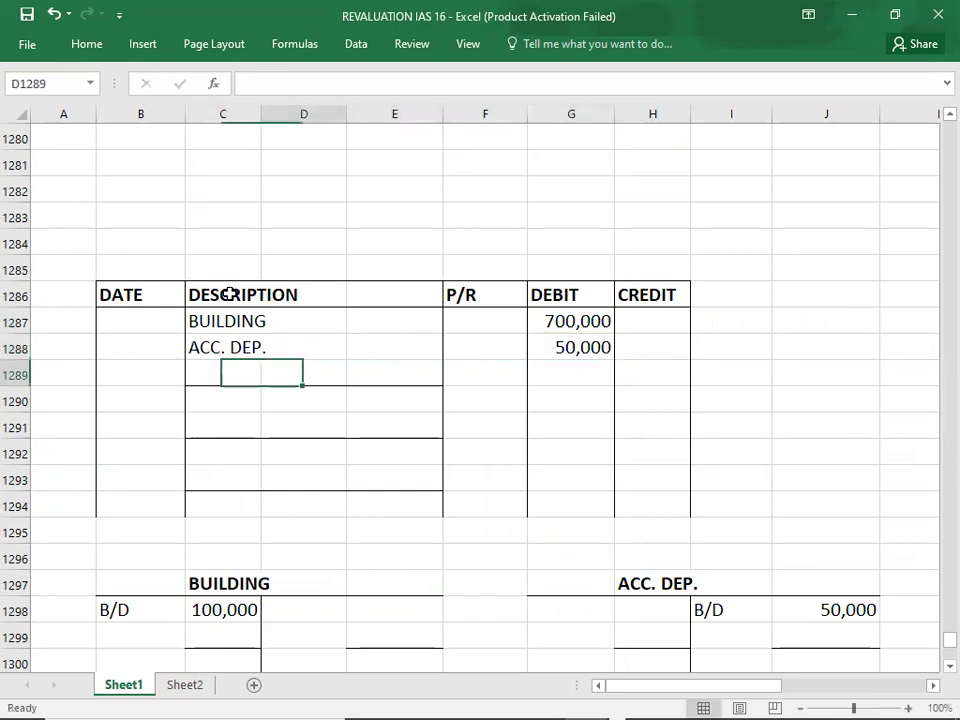
text(REVLUATION)
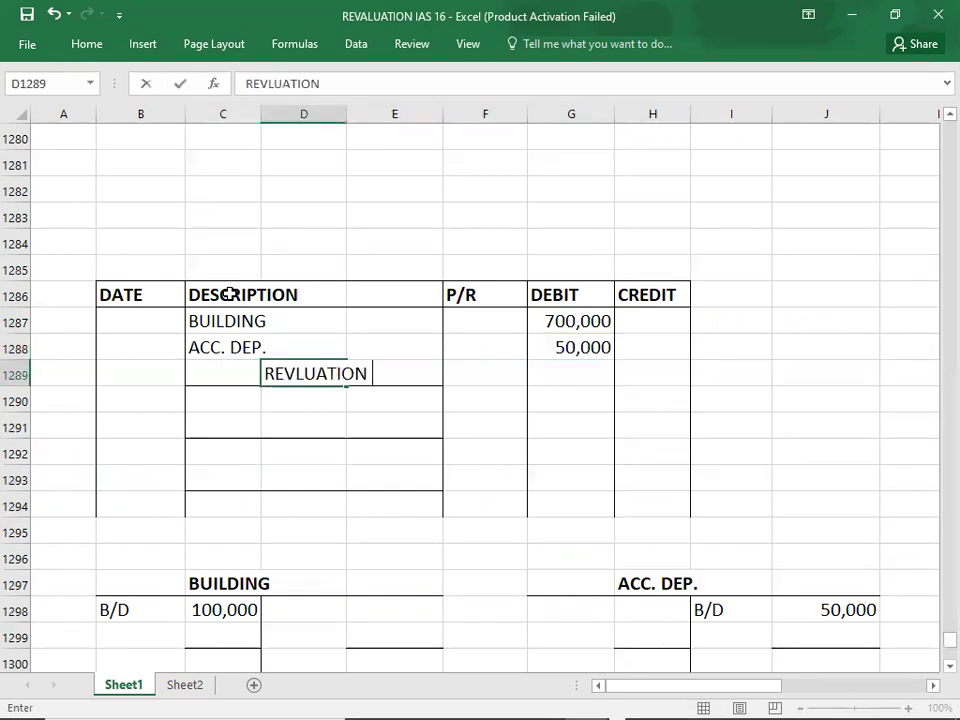
text( SURPLUS)
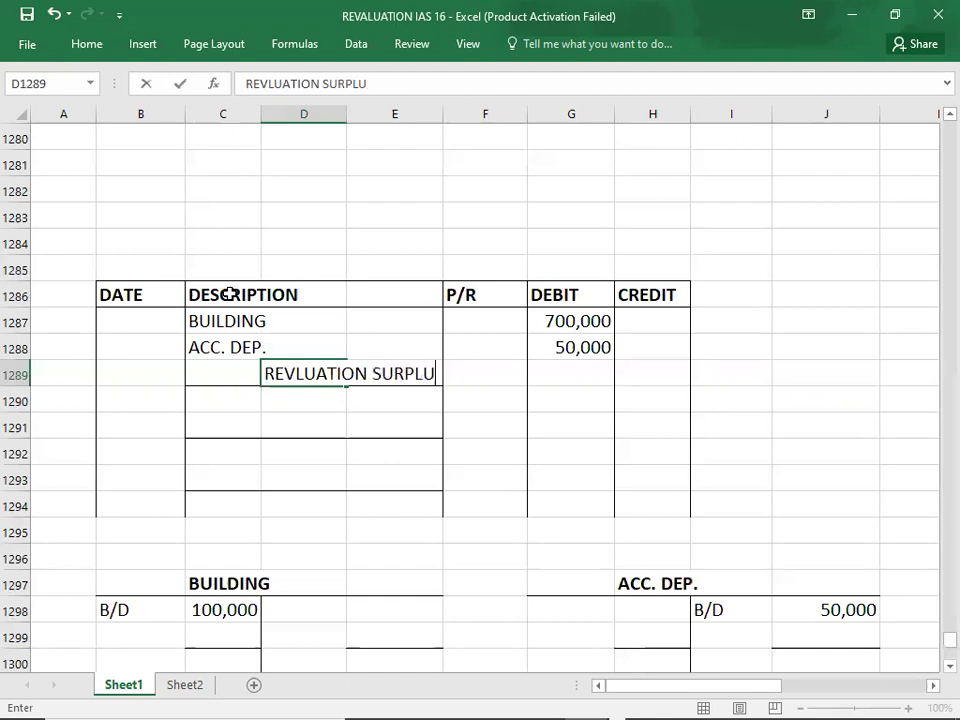
key(Tab)
key(Tab)
key(Tab)
key(Tab)
text(75)
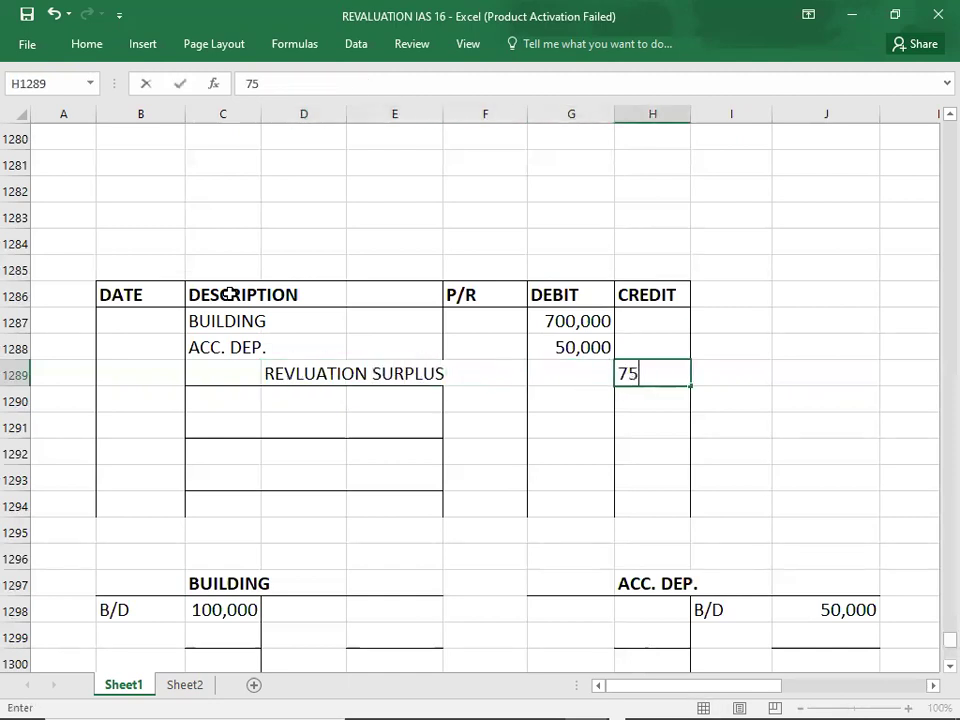
text(0,000)
key(ctrl+Return)
Post the 700000 revaluation increase to the debit side of the BUILDING T-account in C1299
key(Down)
key(Down)
key(Left)
key(Left)
key(Left)
key(Left)
key(Left)
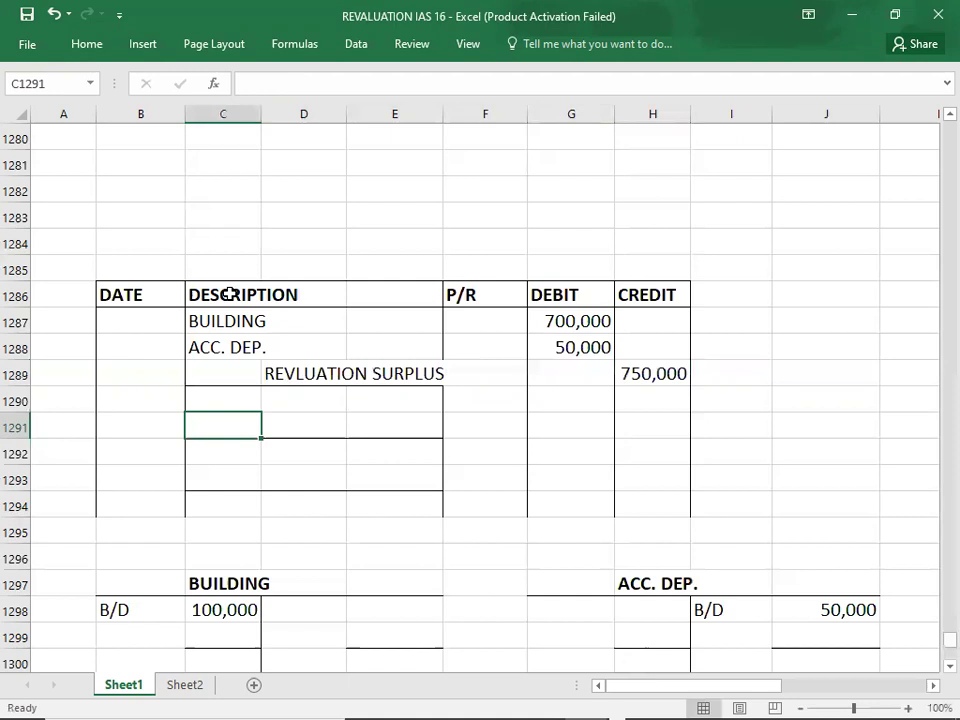
key(Down)
key(Down)
key(Down)
key(Down)
key(Down)
key(Down)
key(Down)
key(Down)
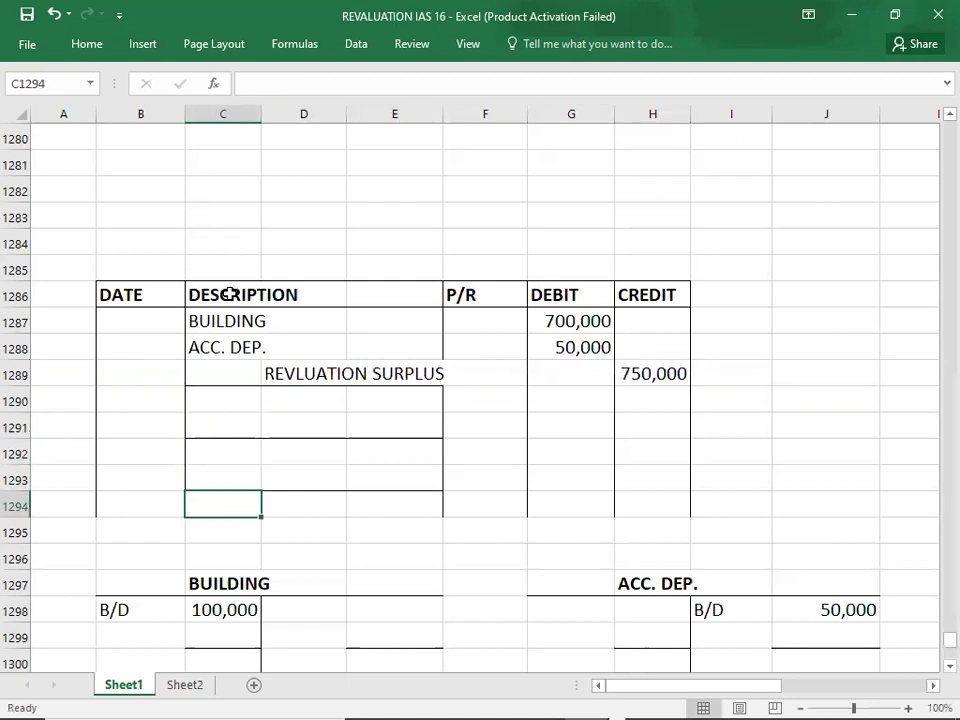
key(Down)
key(Down)
key(Down)
key(Down)
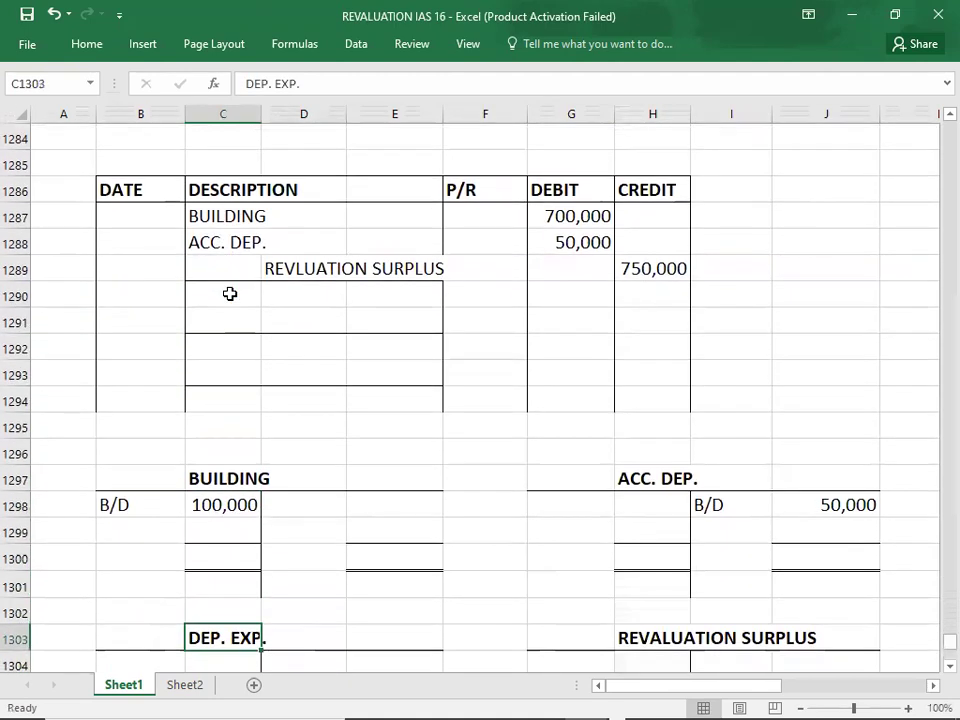
click(230, 524)
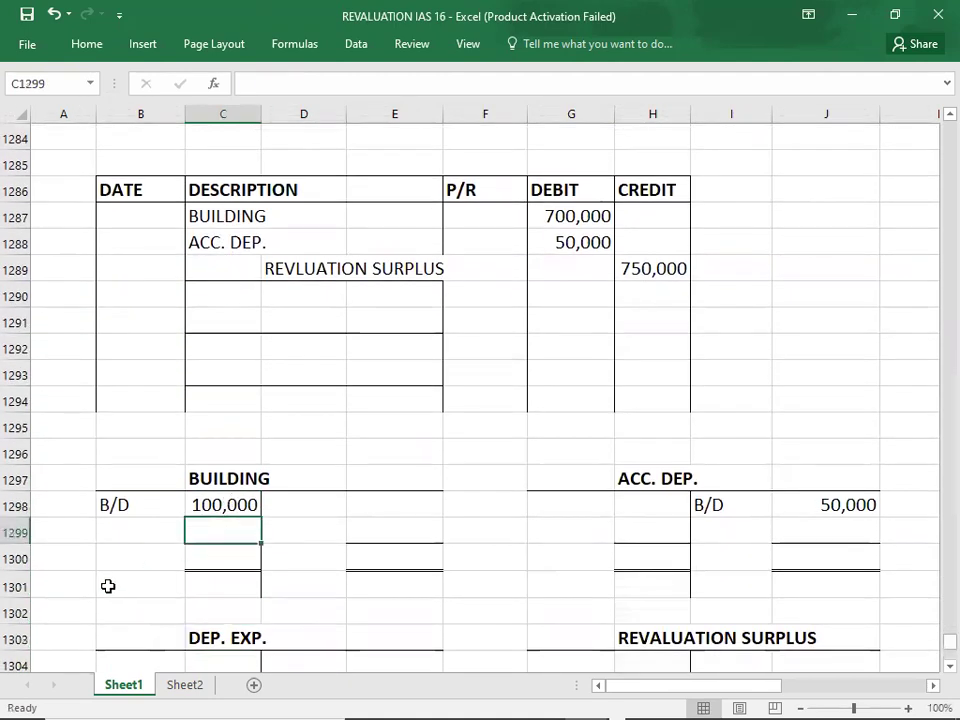
text(700000)
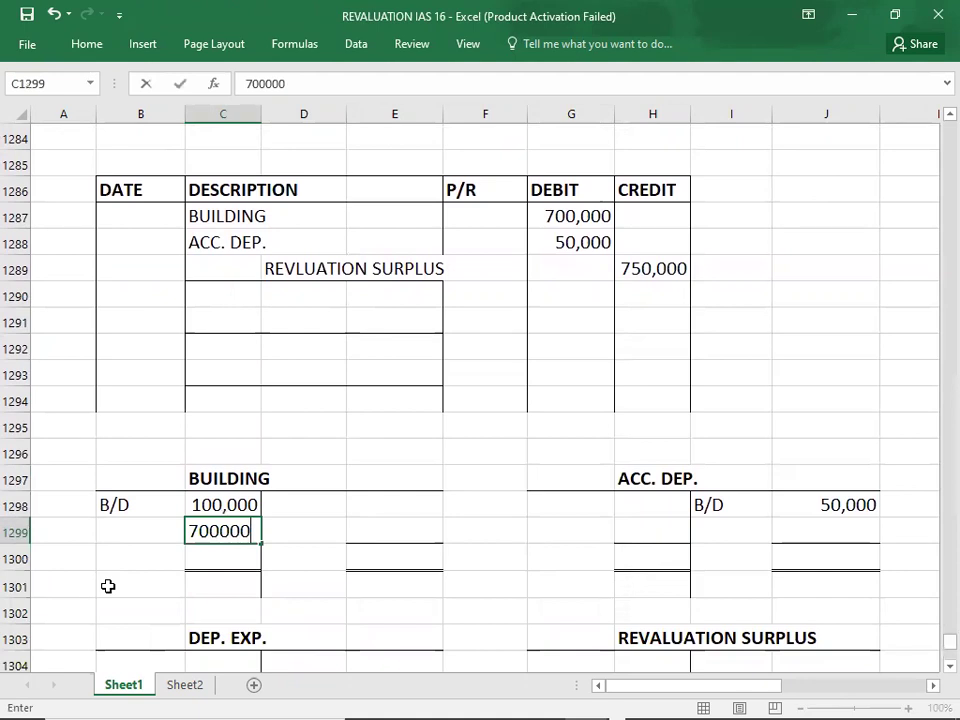
Post 50000 to the debit side of the ACC. DEP. T-account in H1298
click(637, 507)
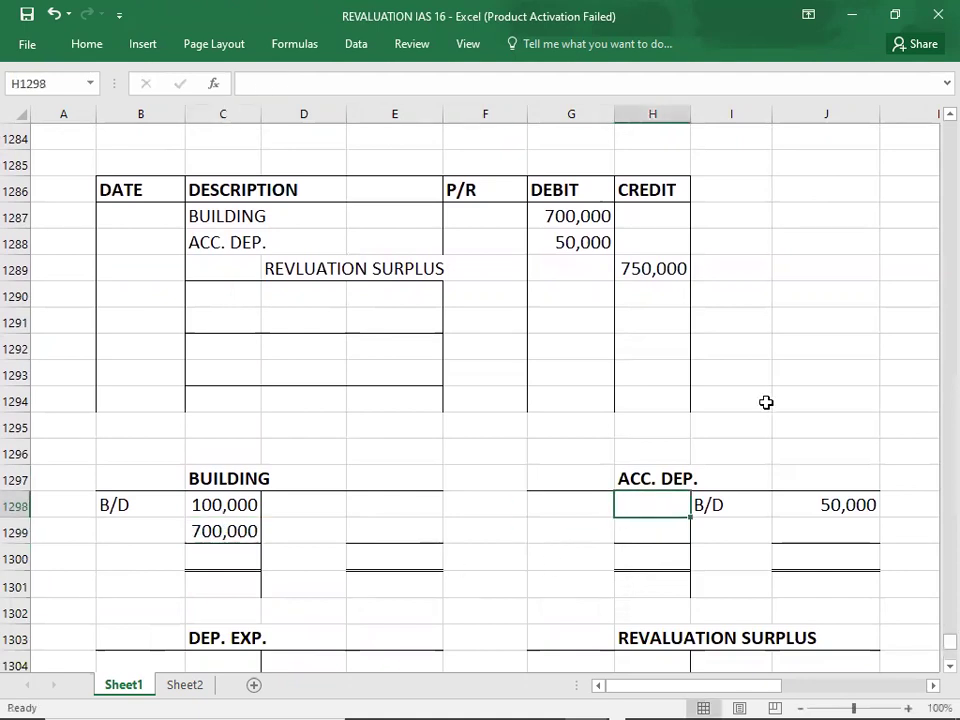
text(50000)
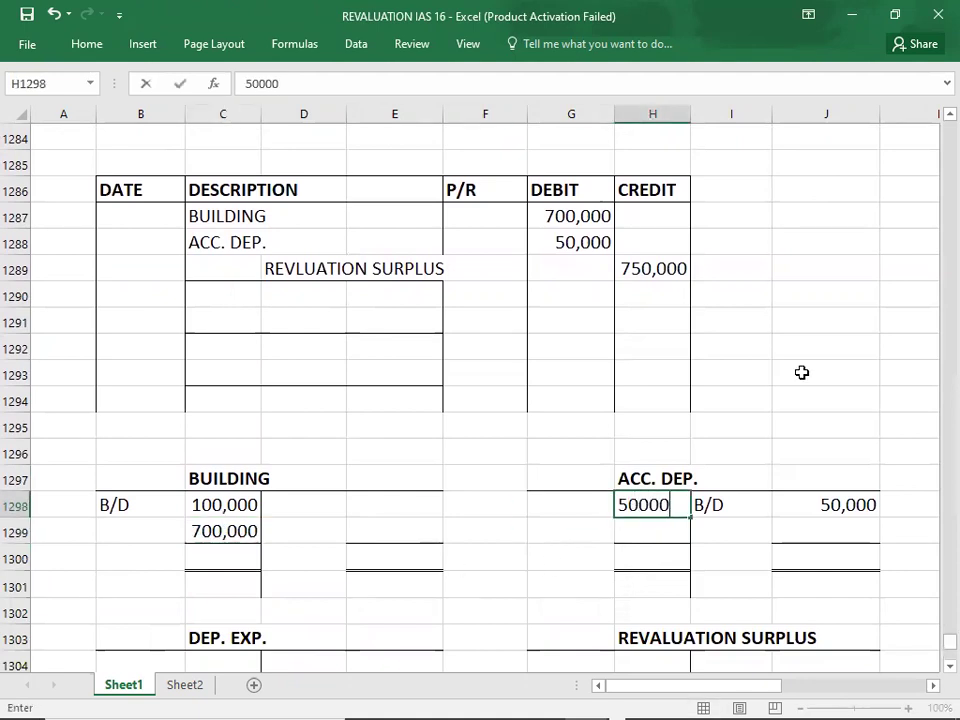
key(Down)
Post 750000 to the credit side of the REVALUATION SURPLUS T-account in J1304
key(Down)
key(Down)
key(Down)
key(Down)
key(Down)
key(Down)
key(Down)
key(Down)
key(Down)
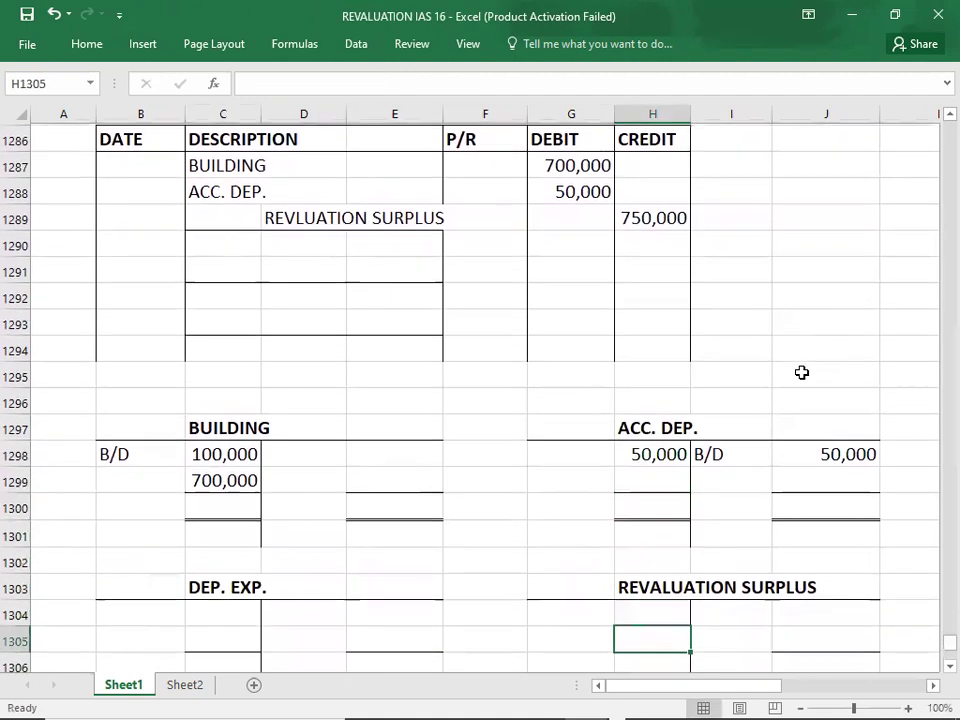
key(Down)
key(Down)
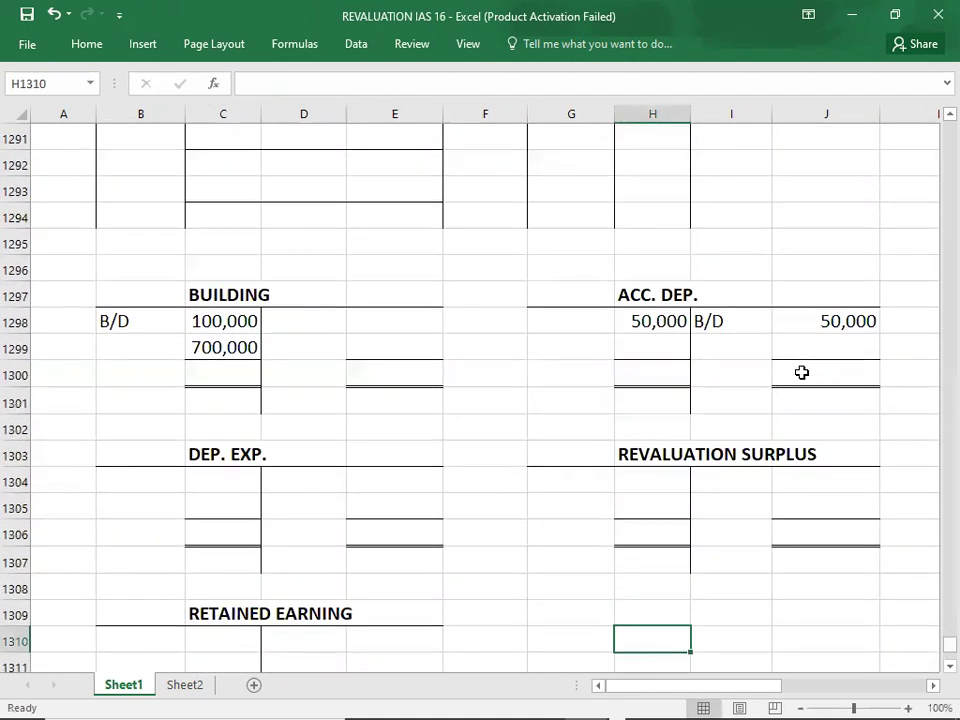
click(825, 480)
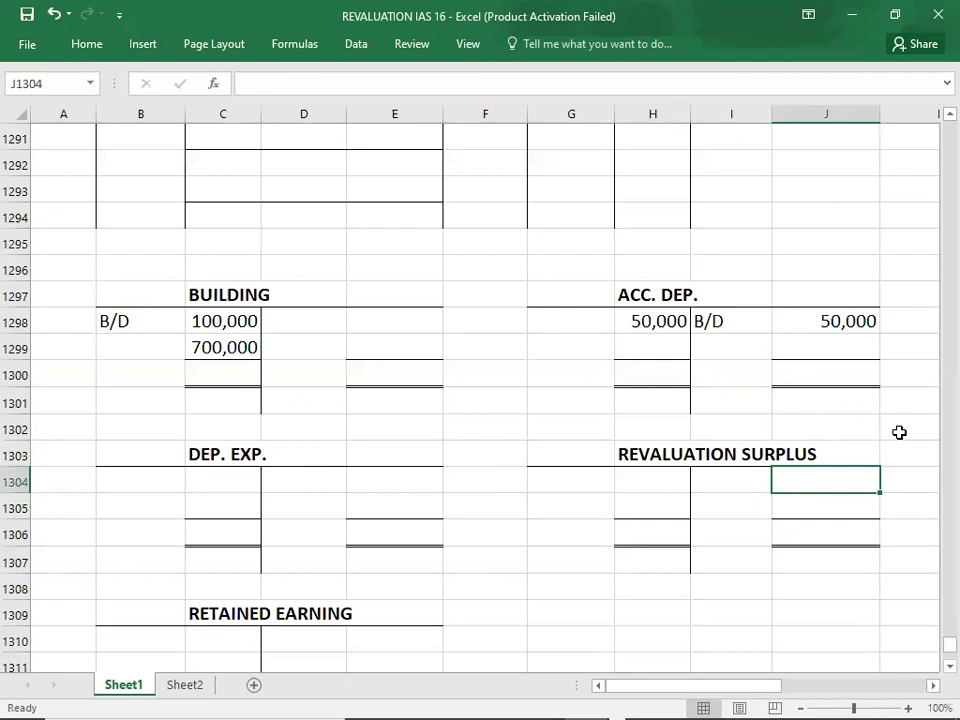
text(750000)
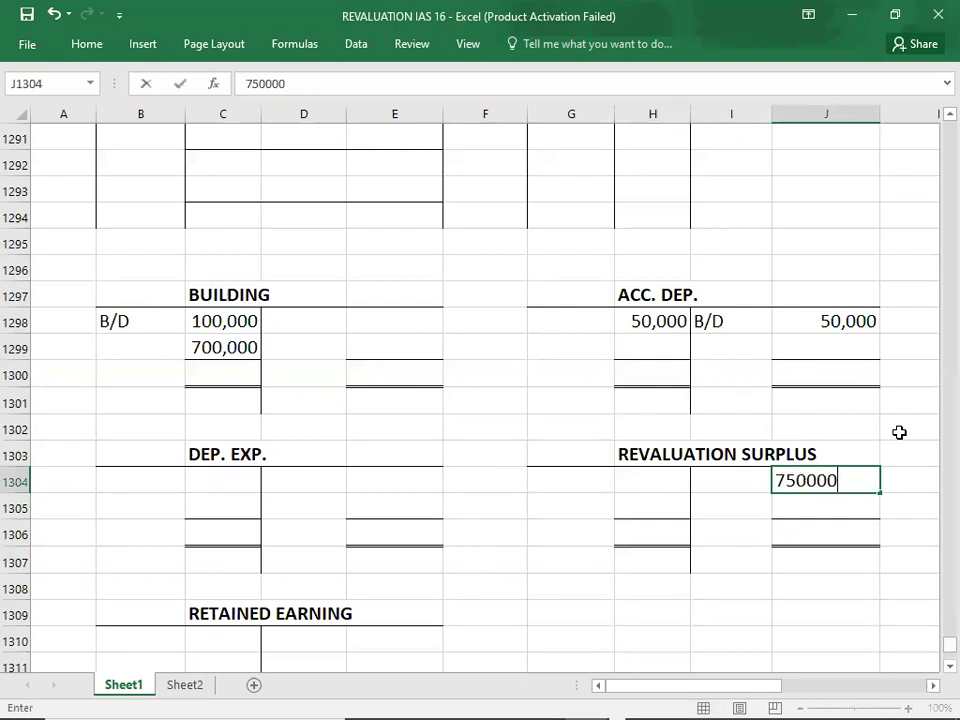
key(Return)
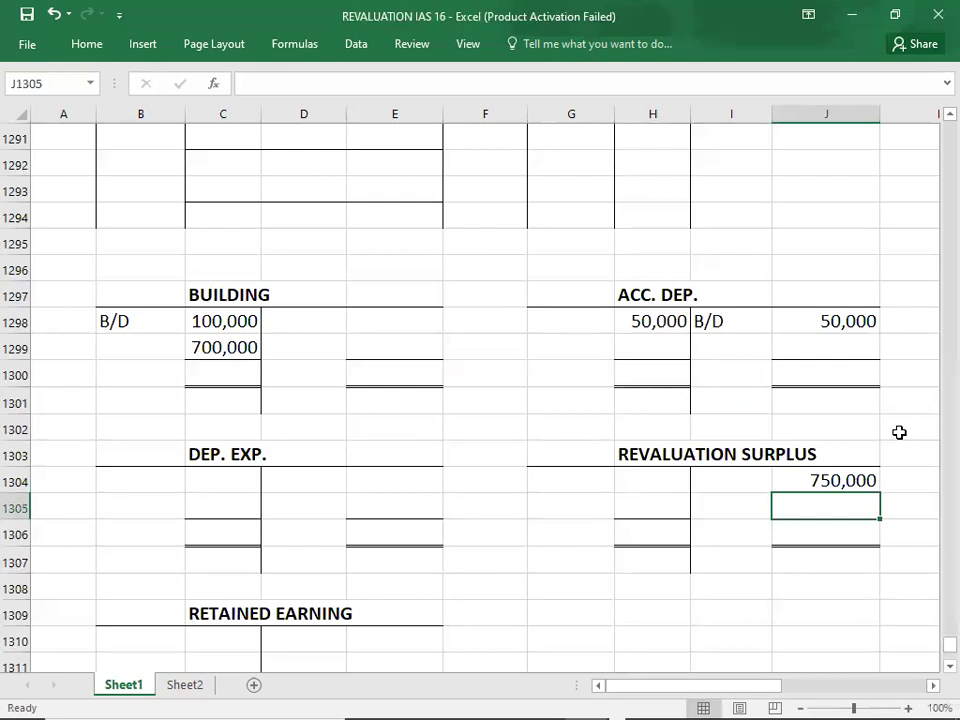
Check Q.04 in Acrobat Reader, and label the revaluation calculation JAN.1 in A1266 of the Excel sheet, beside COST
key(Left)
key(Left)
key(Home)
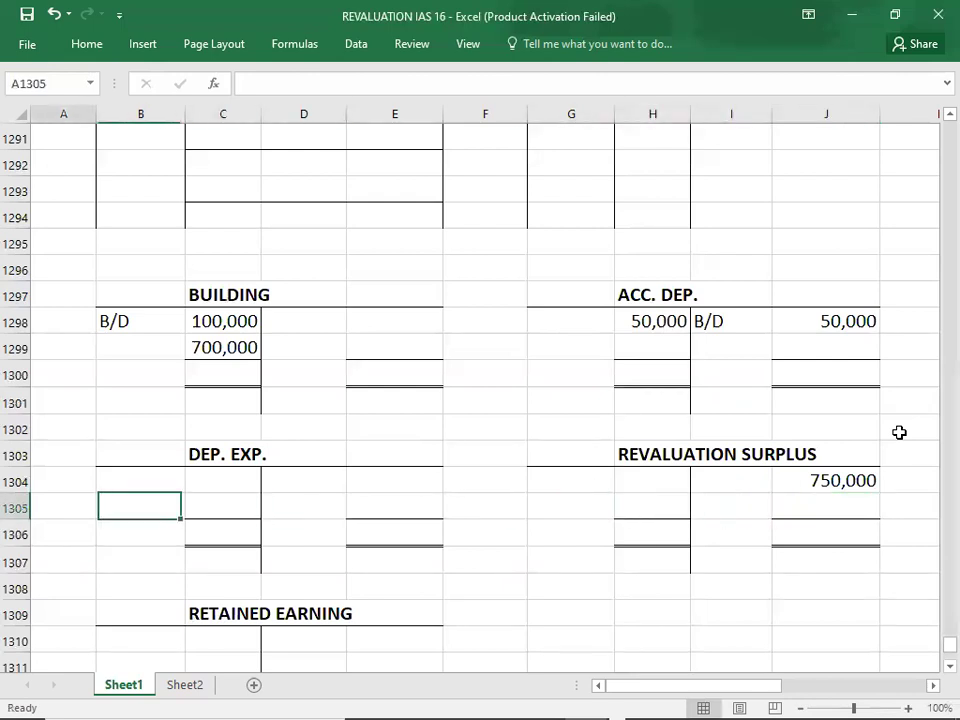
key(Up)
key(Up)
key(Up)
key(Up)
key(Up)
key(Up)
key(Up)
key(Up)
key(Up)
key(Up)
key(Up)
key(Up)
key(Up)
key(Up)
key(Up)
key(Up)
key(Up)
key(Up)
key(Up)
key(Up)
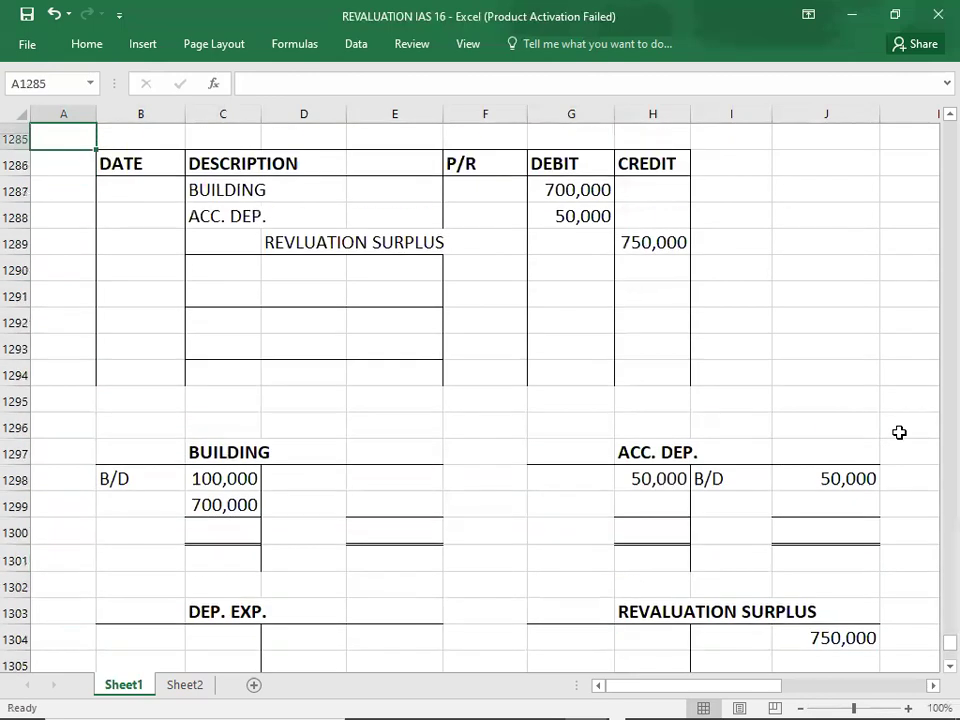
key(alt+Tab)
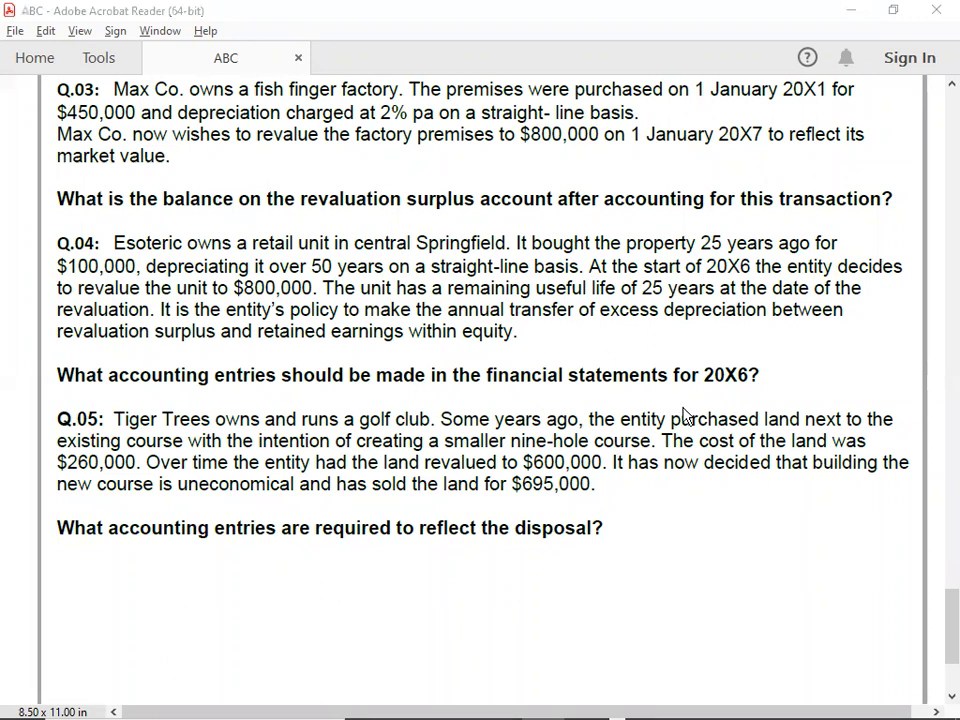
key(alt+Tab)
key(Up)
key(Up)
key(Up)
key(Up)
key(Up)
key(Up)
key(Up)
key(Up)
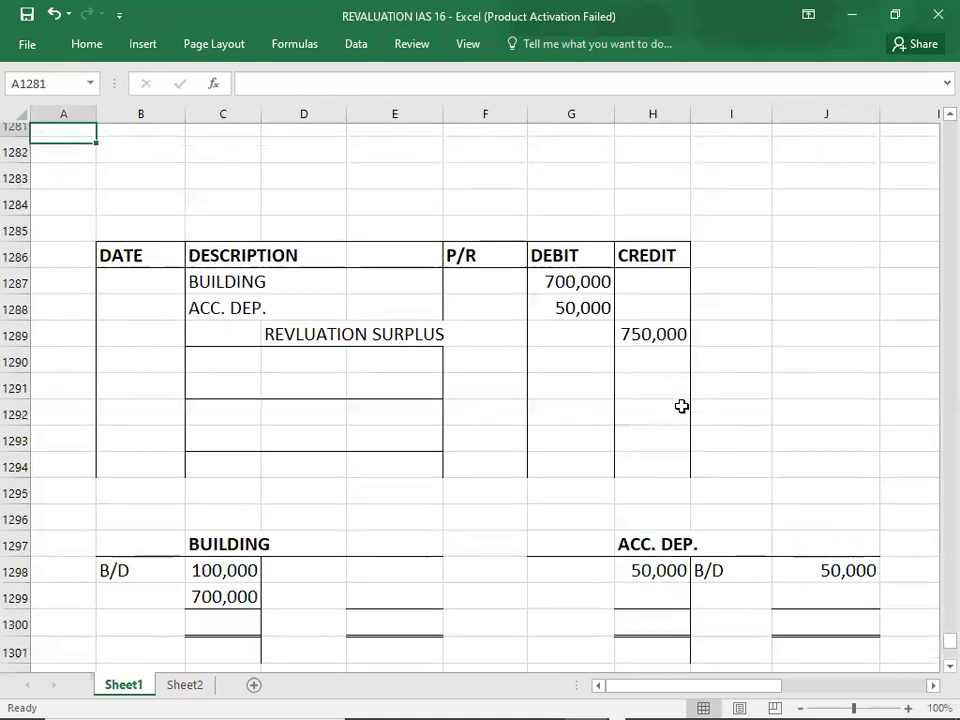
key(Up)
key(Up)
key(Up)
key(Up)
key(Up)
key(Up)
key(Up)
key(Up)
key(Up)
key(Up)
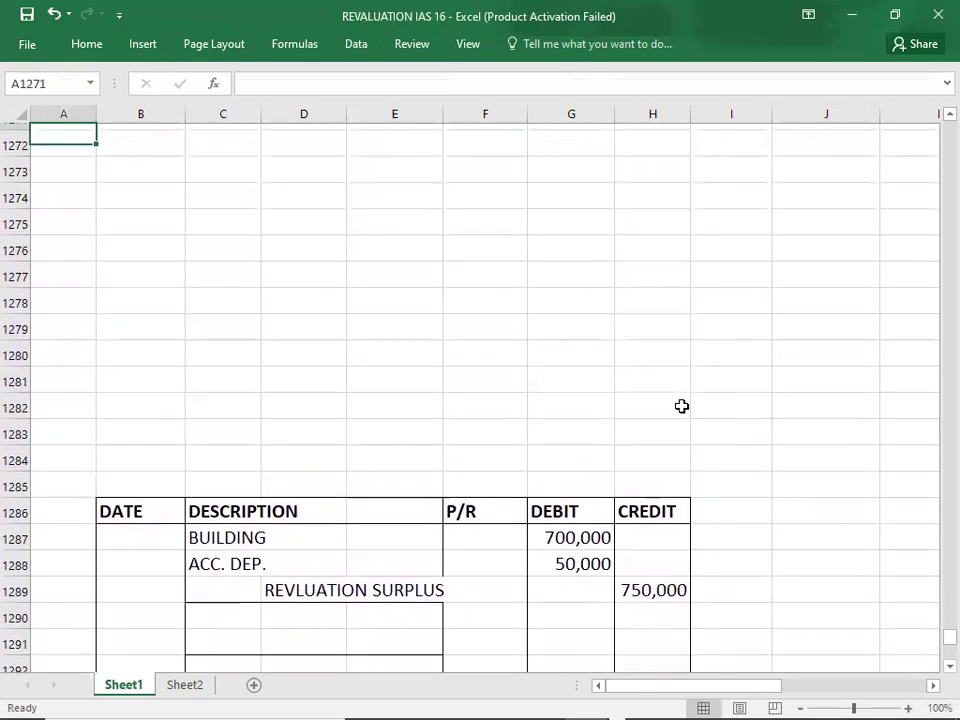
key(Up)
key(Up)
key(Up)
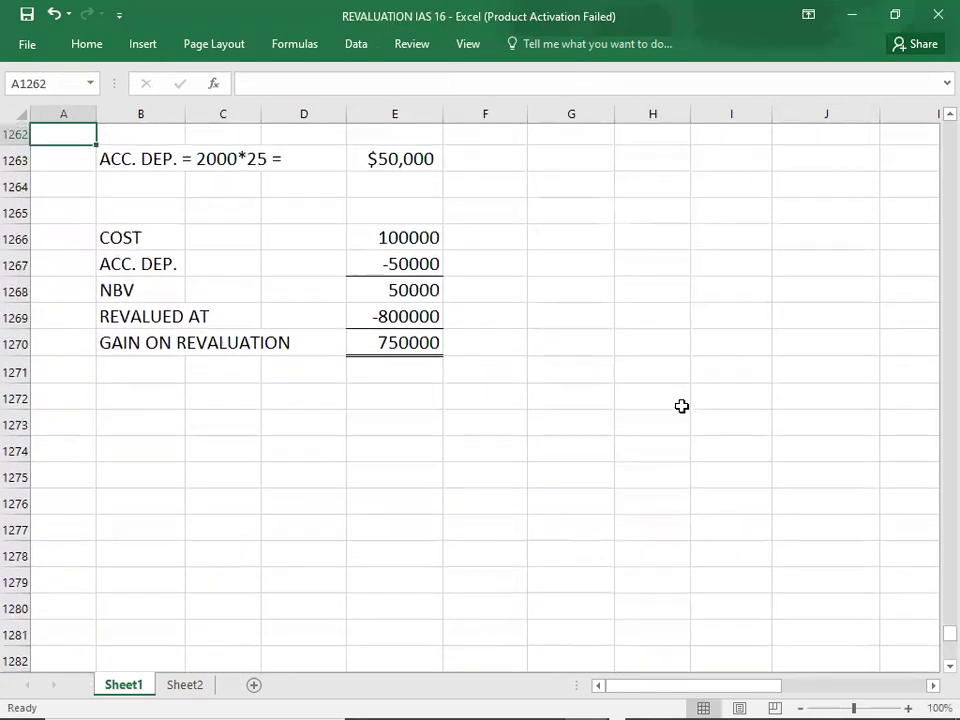
key(Down)
key(Down)
key(Down)
key(Down)
key(Down)
text(J)
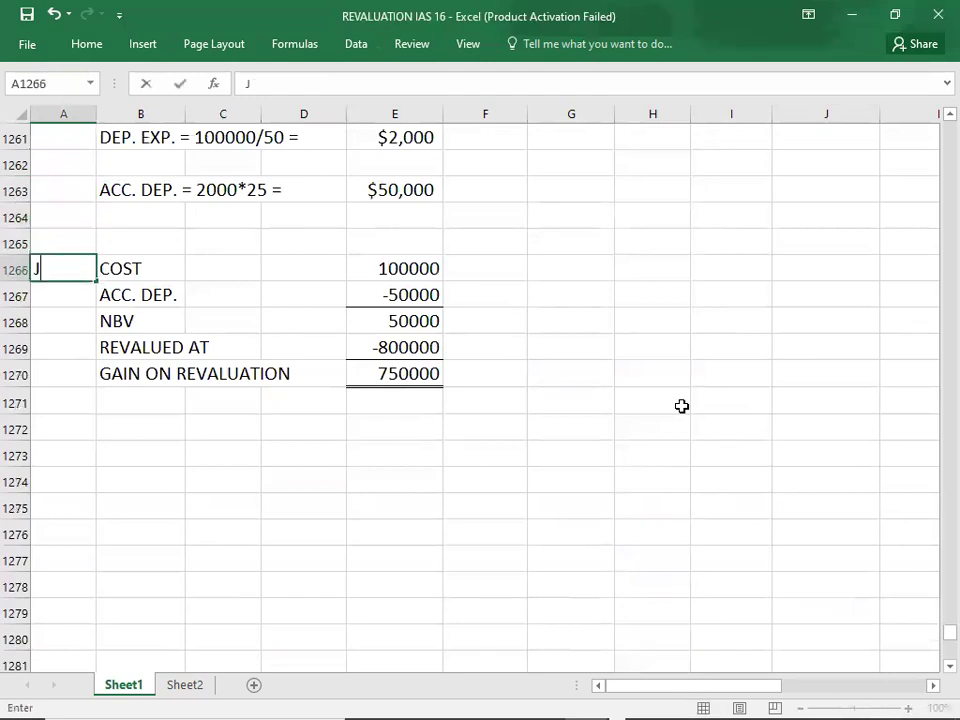
text(AN.1)
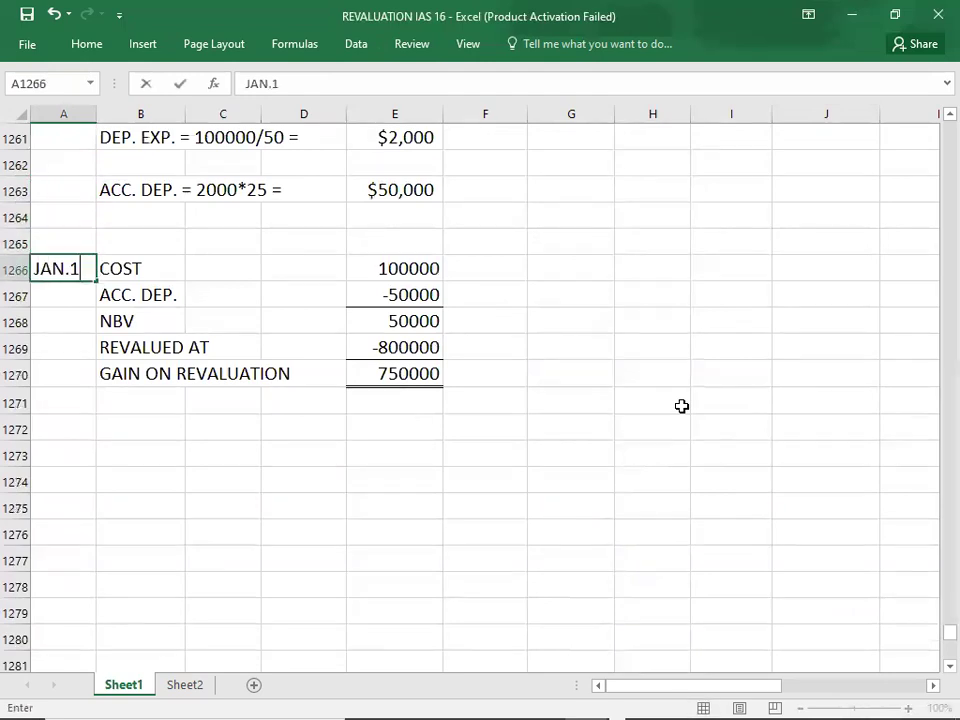
key(Return)
Date the revaluation journal entry JAN.1 in B1287, beside the BUILDING line
key(Down)
key(Down)
key(Down)
key(Down)
key(Down)
key(Down)
key(Down)
key(Down)
key(Down)
key(Down)
key(Down)
key(Down)
key(Down)
key(Down)
key(Down)
key(Down)
key(Down)
key(Down)
key(Down)
key(Down)
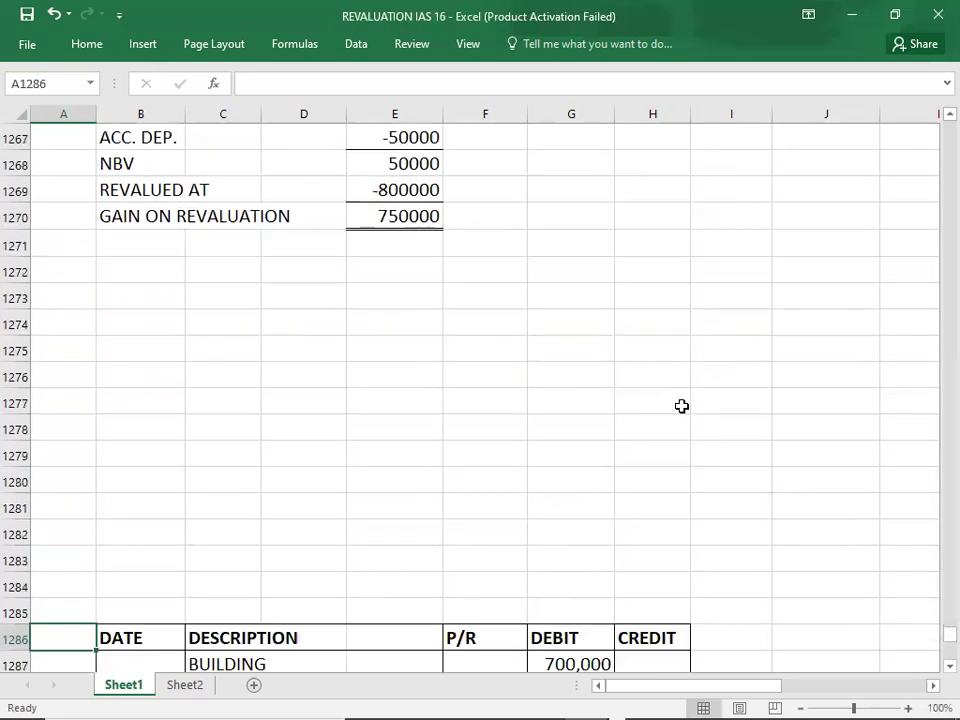
key(Up)
key(Up)
key(Up)
key(Up)
key(Up)
key(Up)
key(Up)
key(Right)
key(Up)
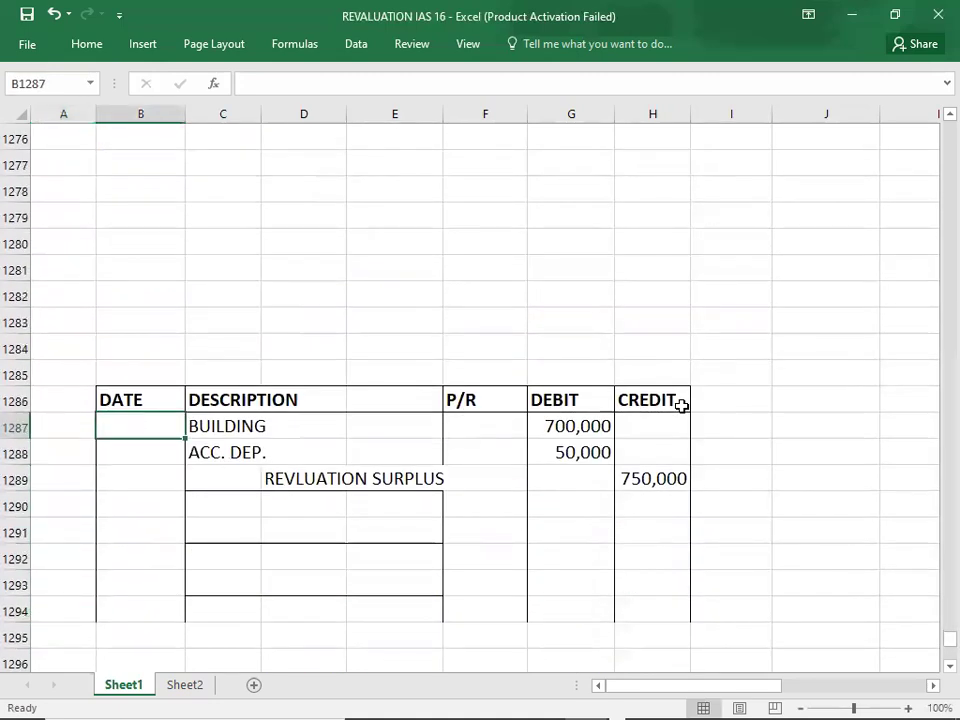
text(JAN/)
key(BackSpace)
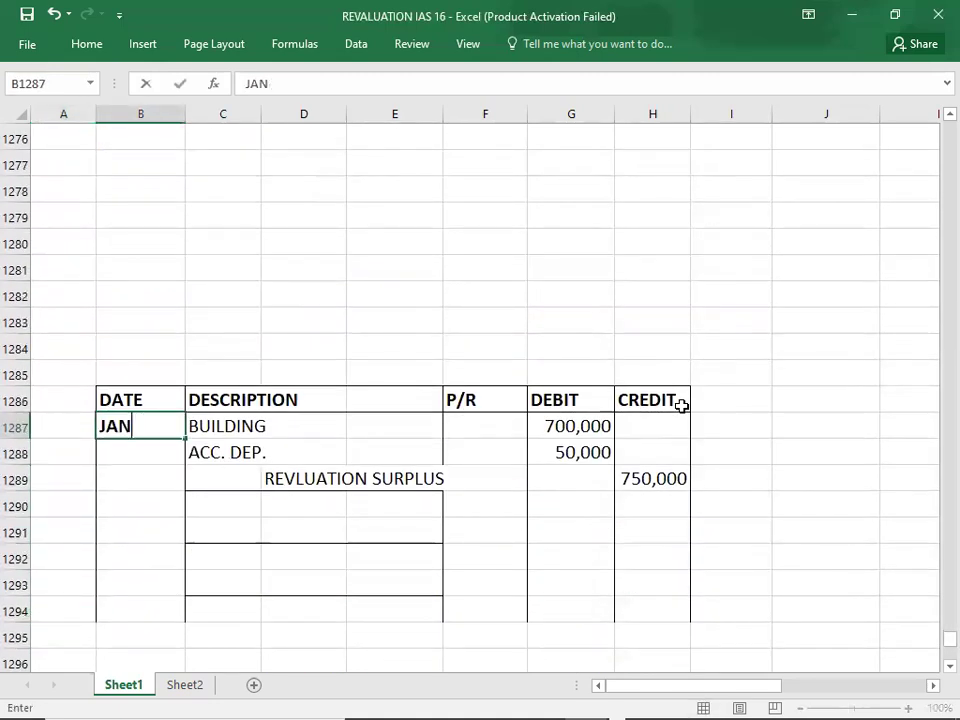
text(.1)
key(Return)
key(Return)
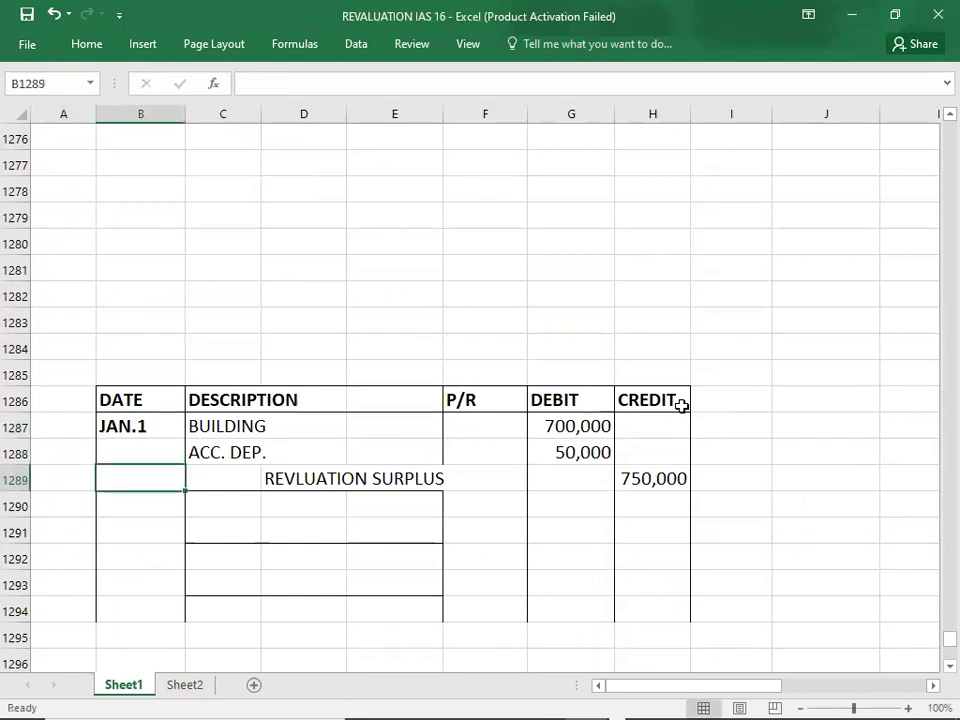
Label the next calculation DEC.31 in A1272, below the gain on revaluation working
key(Up)
key(Up)
key(Up)
key(Up)
key(Up)
key(Up)
key(Up)
key(Up)
key(Up)
key(Up)
key(Up)
key(Up)
key(Up)
key(Up)
key(Up)
key(Up)
key(Up)
key(Up)
key(Up)
key(Up)
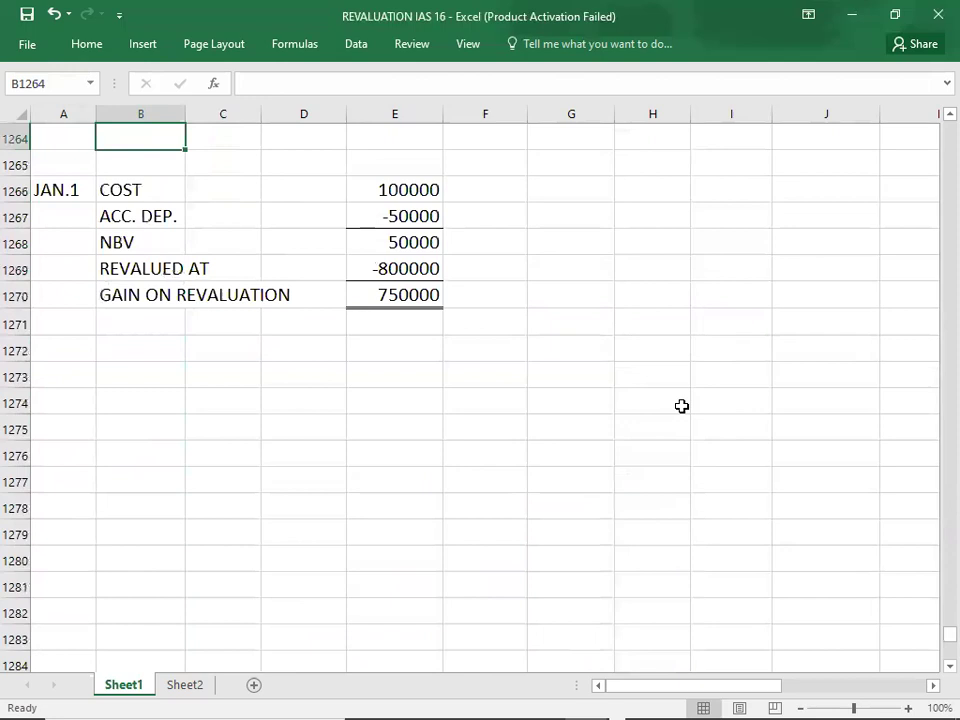
key(Down)
key(Down)
key(Down)
key(Down)
key(Down)
key(Down)
key(Down)
key(Down)
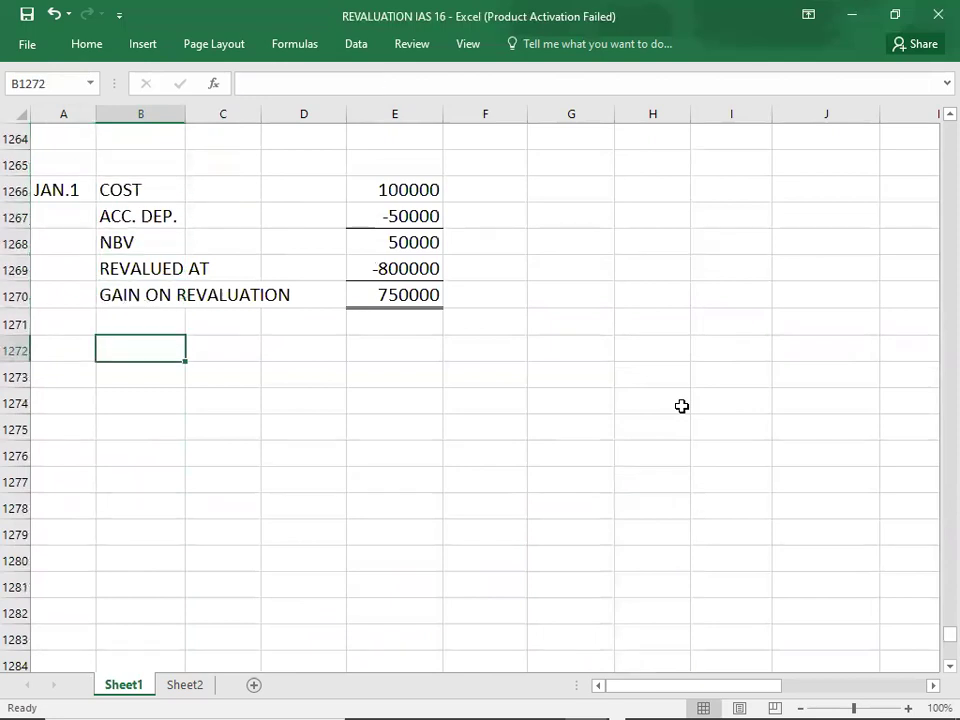
key(Left)
text(DEC.31)
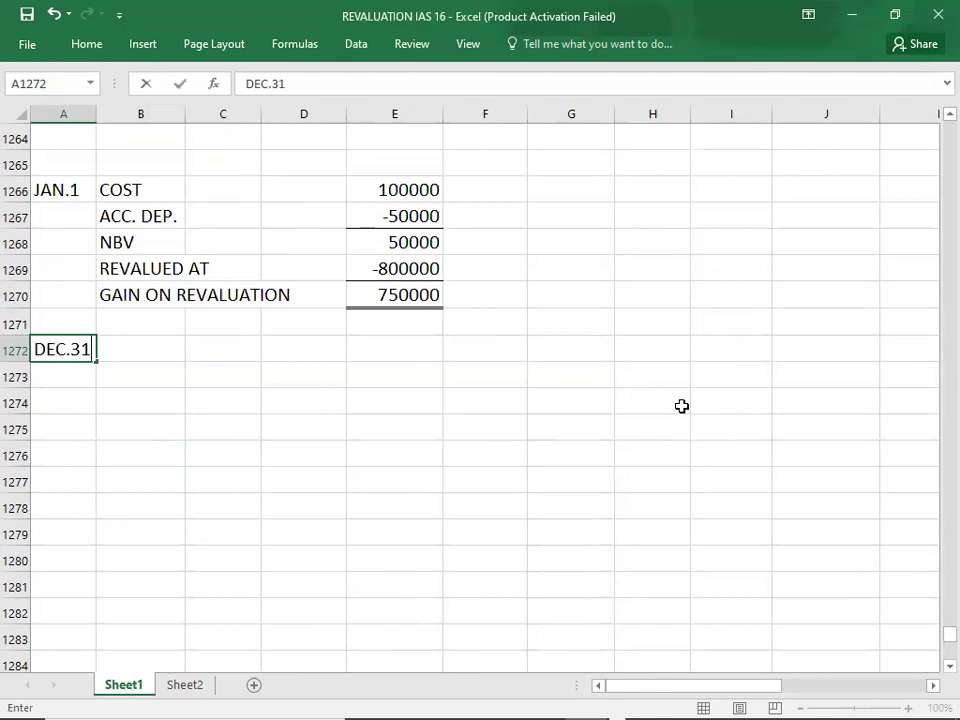
key(Tab)
Add the bold heading REVISED DEP. EXP. in B1273, below the DEC.31 label
key(Down)
text(REVIS)
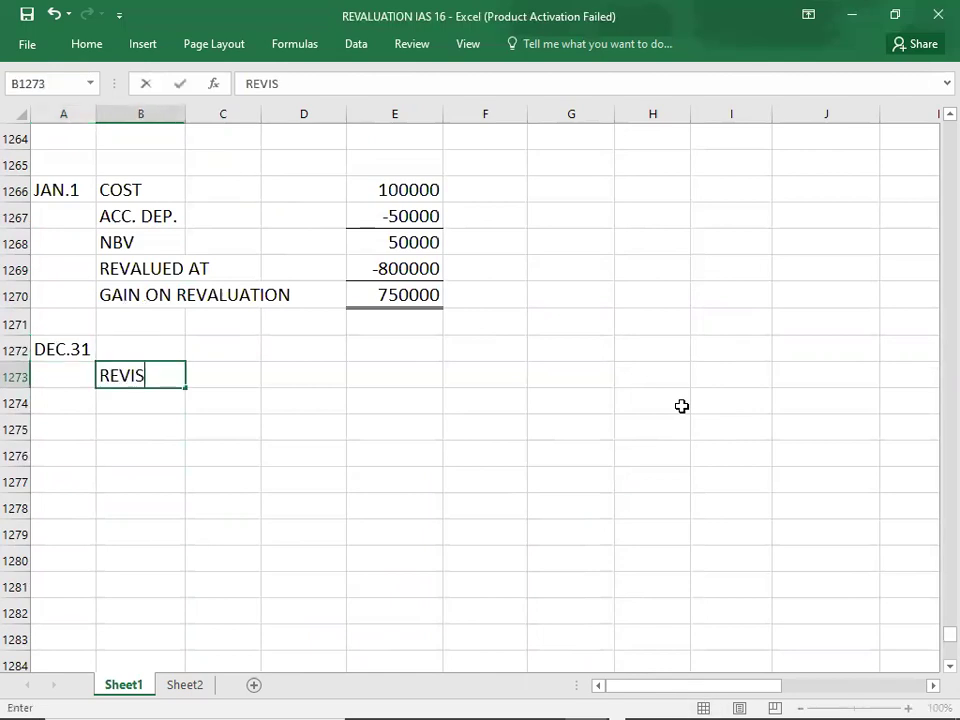
text(ED DEP.)
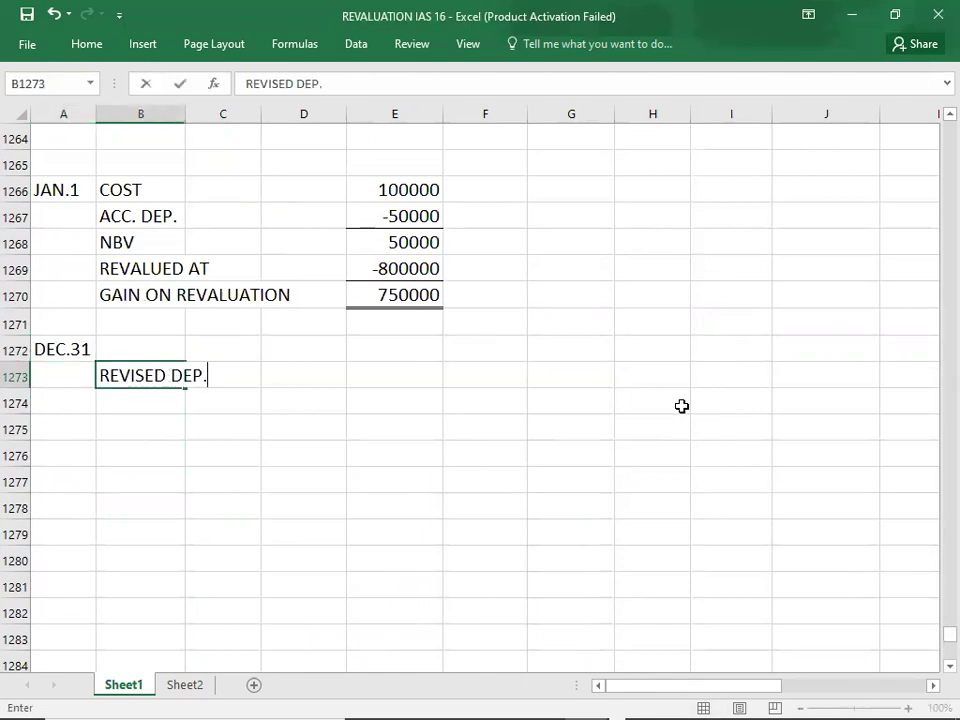
text( EXP)
key(ctrl+Return)
key(ctrl+b)
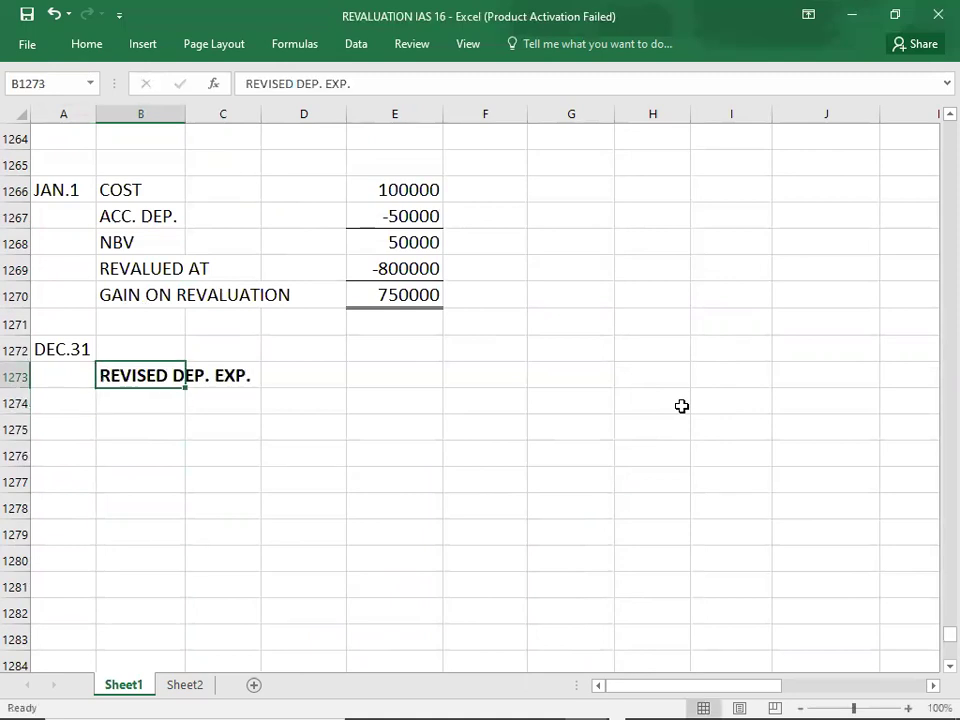
Start the depreciation working in B1275 with the text "DEP. EXP. ="
key(Down)
key(Down)
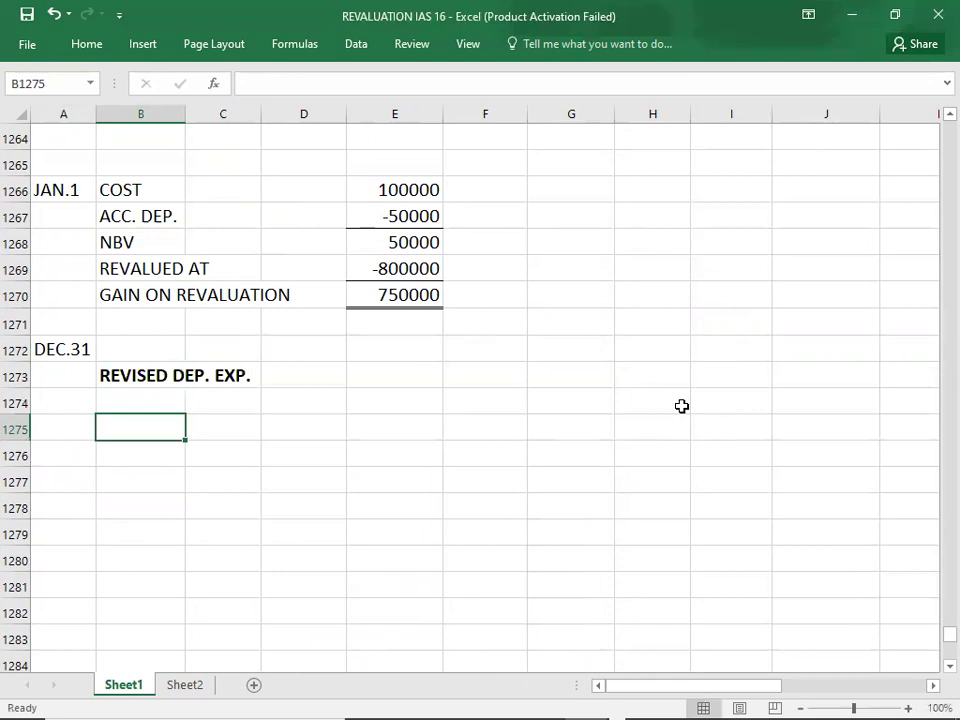
text(DEP. EXP.)
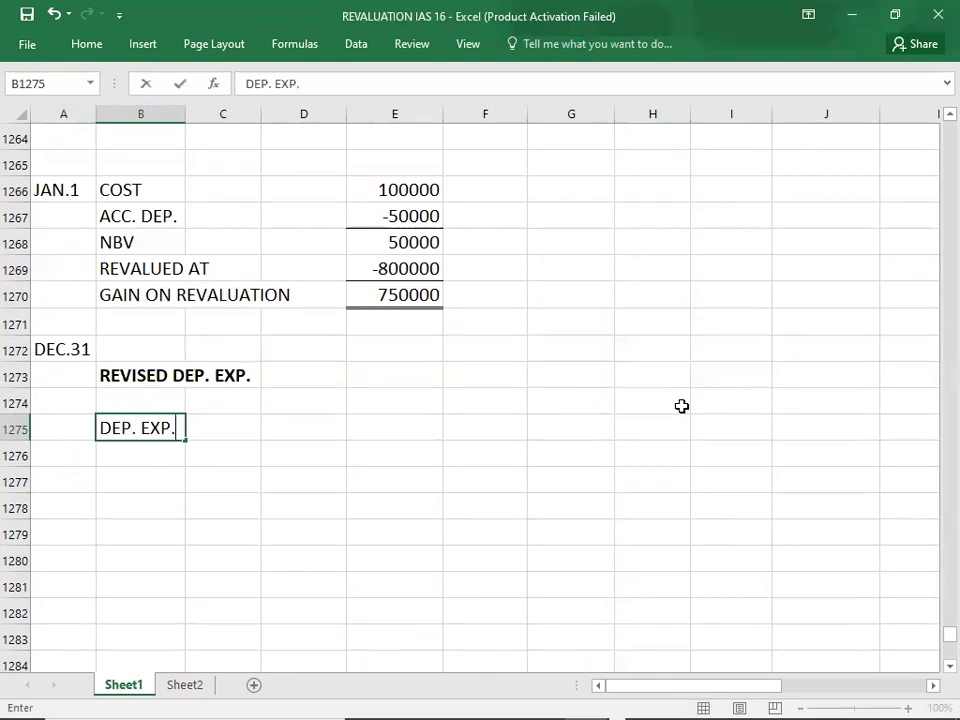
text( =)
key(Return)
Total both sides of the BUILDING T-account at 800,000 in C1300 and E1300
key(Down)
key(Down)
key(Down)
key(Down)
key(Down)
key(Down)
key(Down)
key(Down)
key(Down)
key(Down)
key(Down)
key(Down)
key(Down)
key(Down)
key(Down)
key(Down)
key(Down)
key(Down)
key(Down)
key(Down)
key(Down)
key(Down)
key(Down)
key(Down)
key(Down)
key(Down)
key(Down)
key(Down)
key(Down)
key(Down)
key(Down)
key(Down)
key(Down)
key(Down)
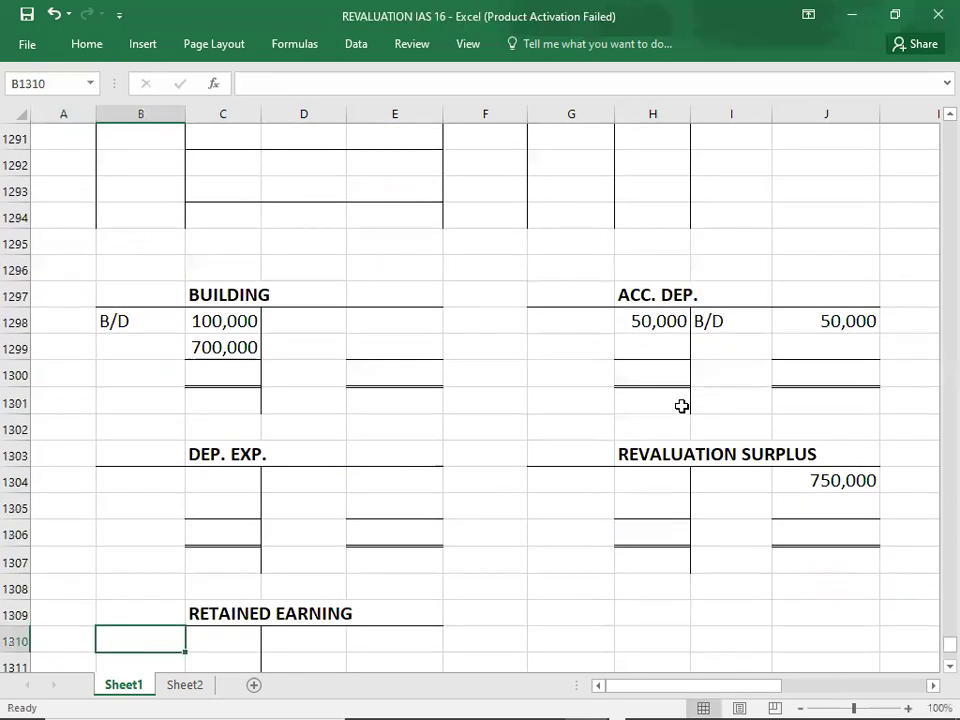
click(219, 376)
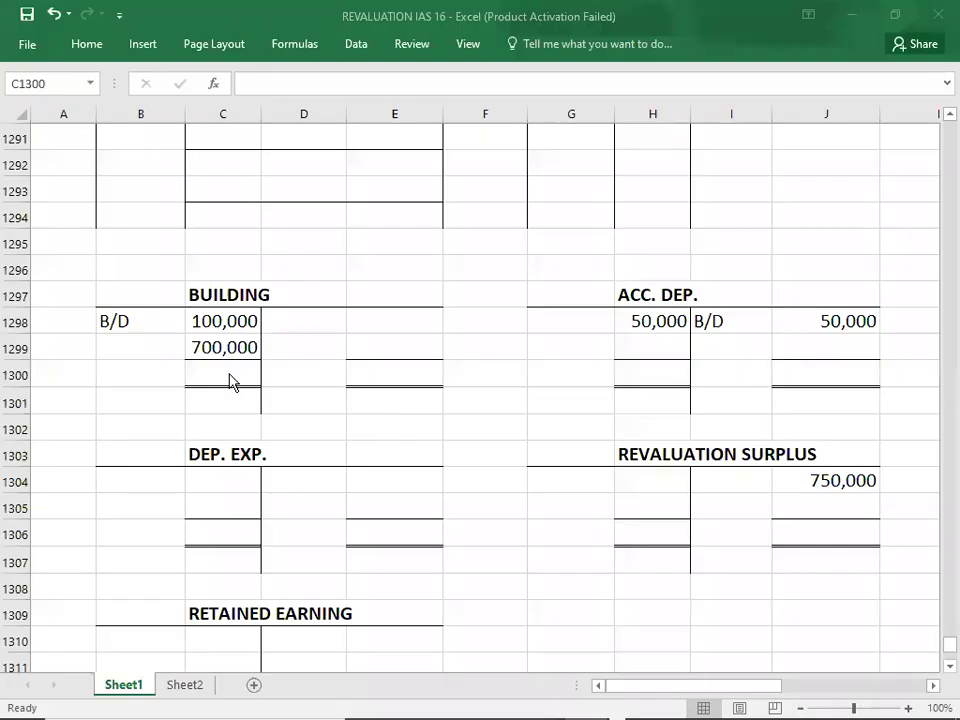
double_click(229, 378)
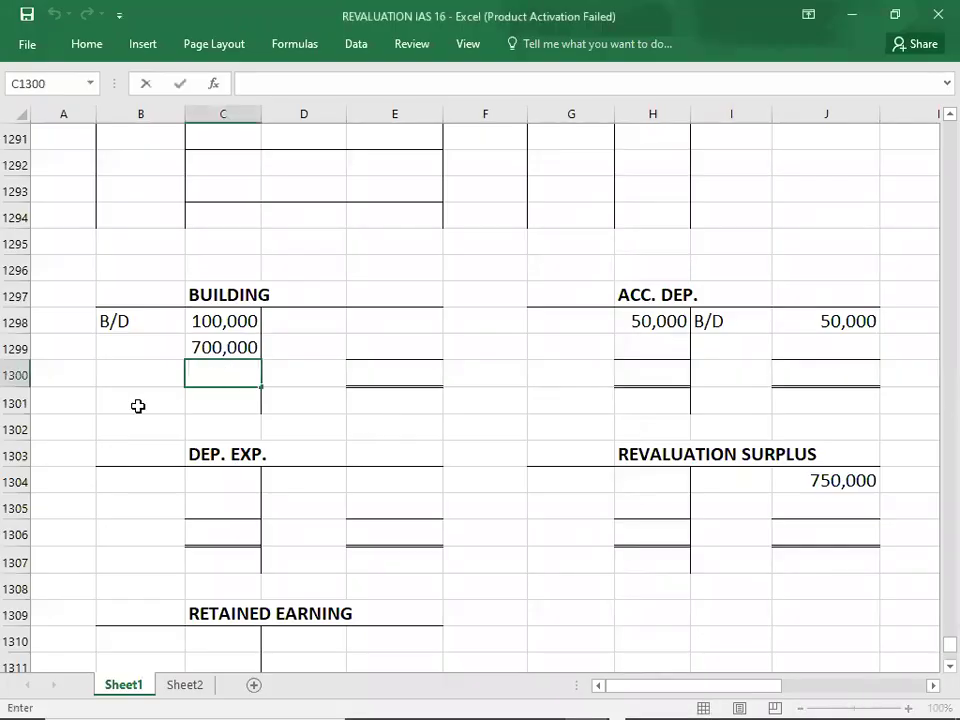
text(800000)
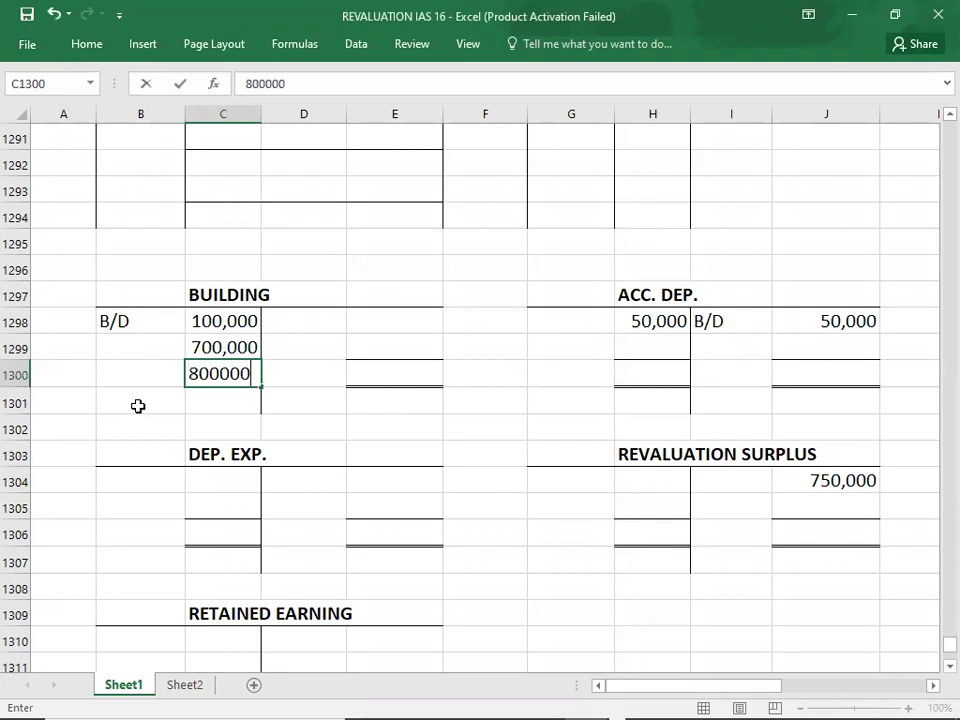
key(Tab)
key(Tab)
text(80)
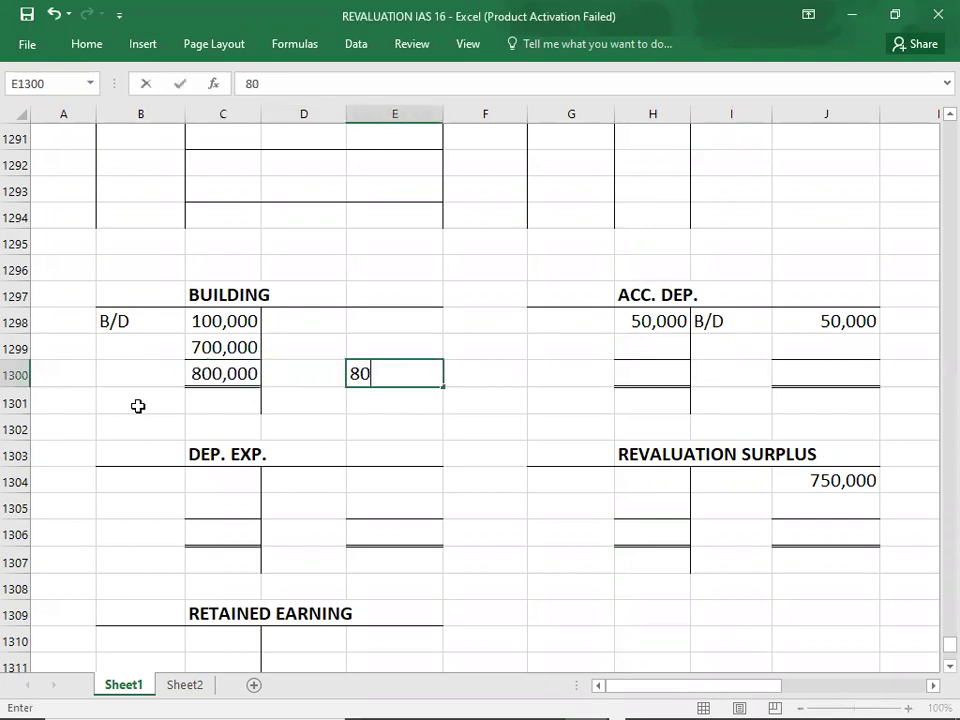
text(0,000)
Enter the closing balance C/D of 800000 on the credit side of the BUILDING T-account in D1299 and E1299
key(Up)
key(Left)
text(C/D)
key(Tab)
text(800000)
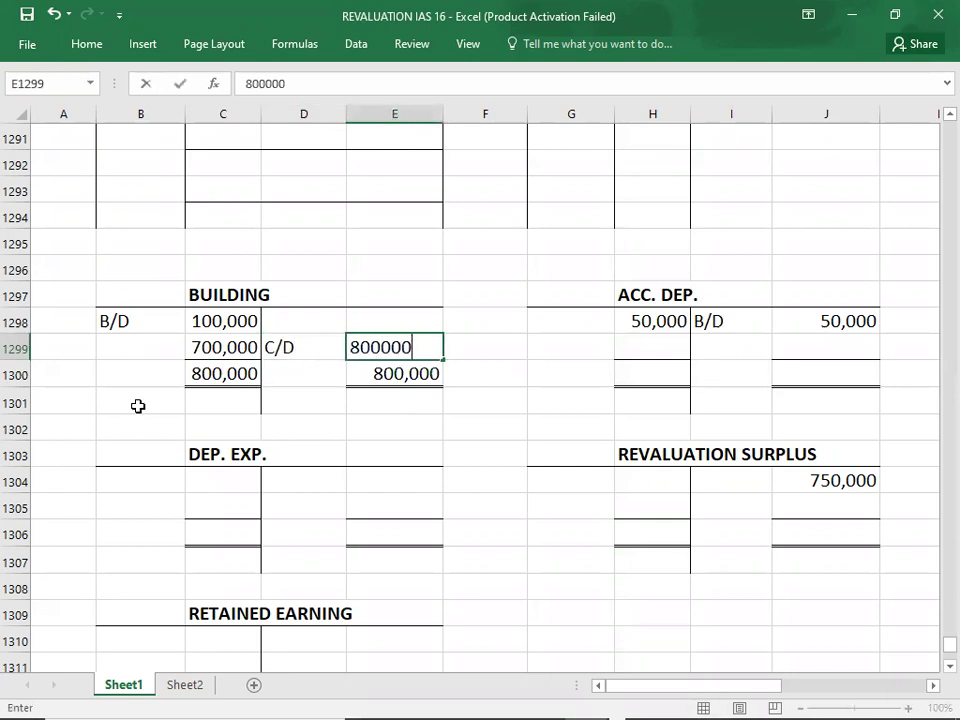
key(Return)
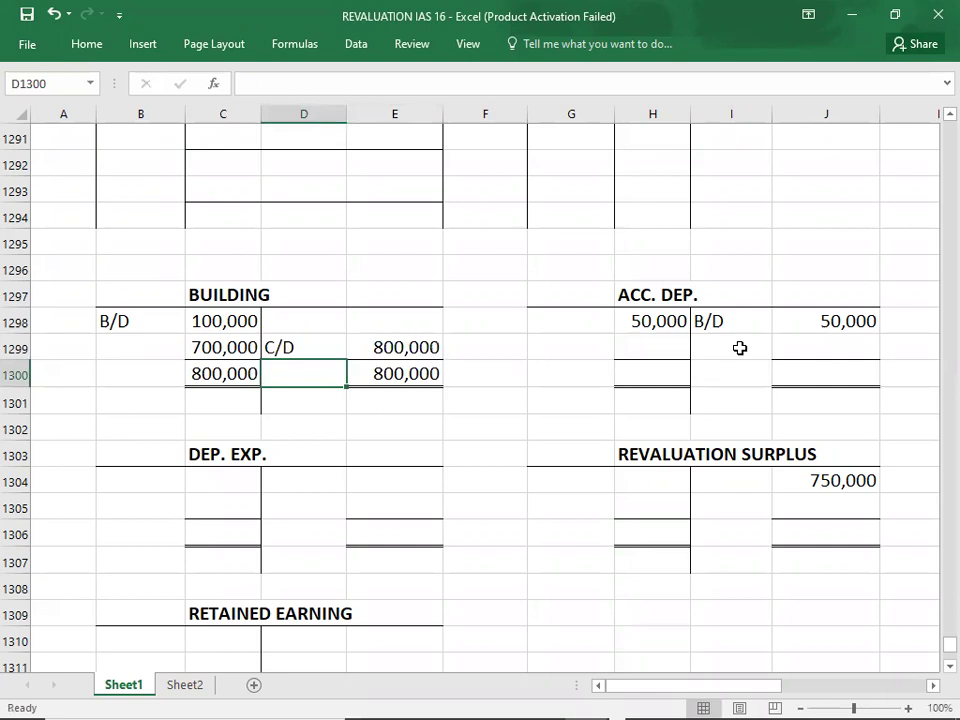
Extend the B1275 working to "DEP. EXP. = 800000/25 =", checking Q.04's remaining useful life in Acrobat Reader before returning to Excel
key(Up)
key(Up)
key(Up)
key(Up)
key(Up)
key(Up)
key(Up)
key(Up)
key(Up)
key(Up)
key(Up)
key(Up)
key(Up)
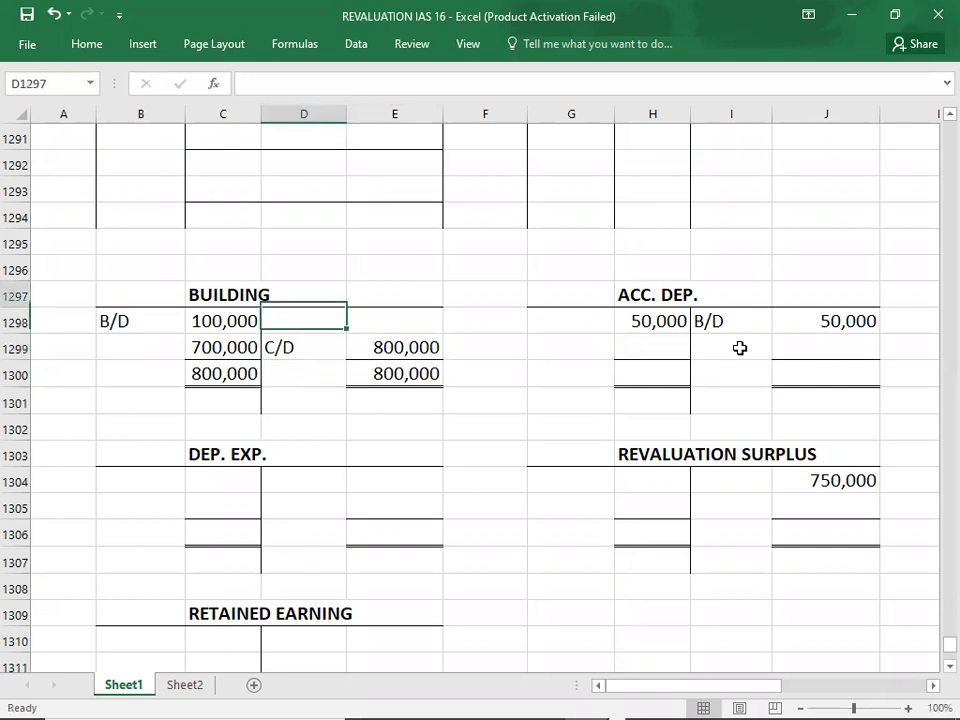
key(Up)
key(Up)
key(Up)
key(Up)
key(Up)
key(Up)
key(Up)
key(Up)
key(Up)
key(Up)
key(Up)
key(Up)
key(Up)
key(Up)
key(Up)
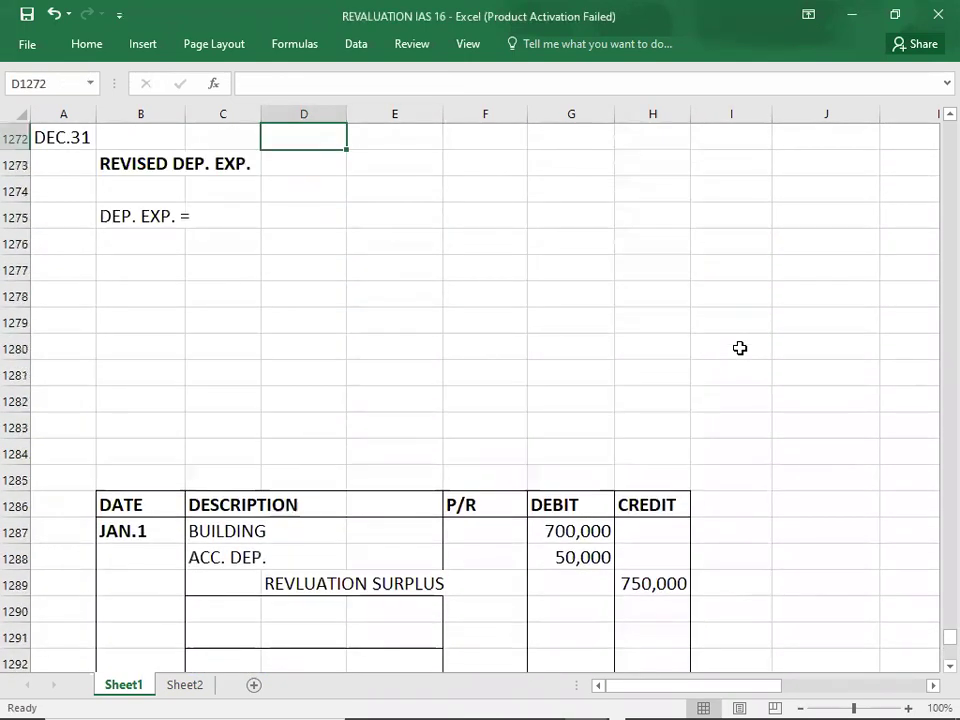
double_click(122, 216)
click(192, 216)
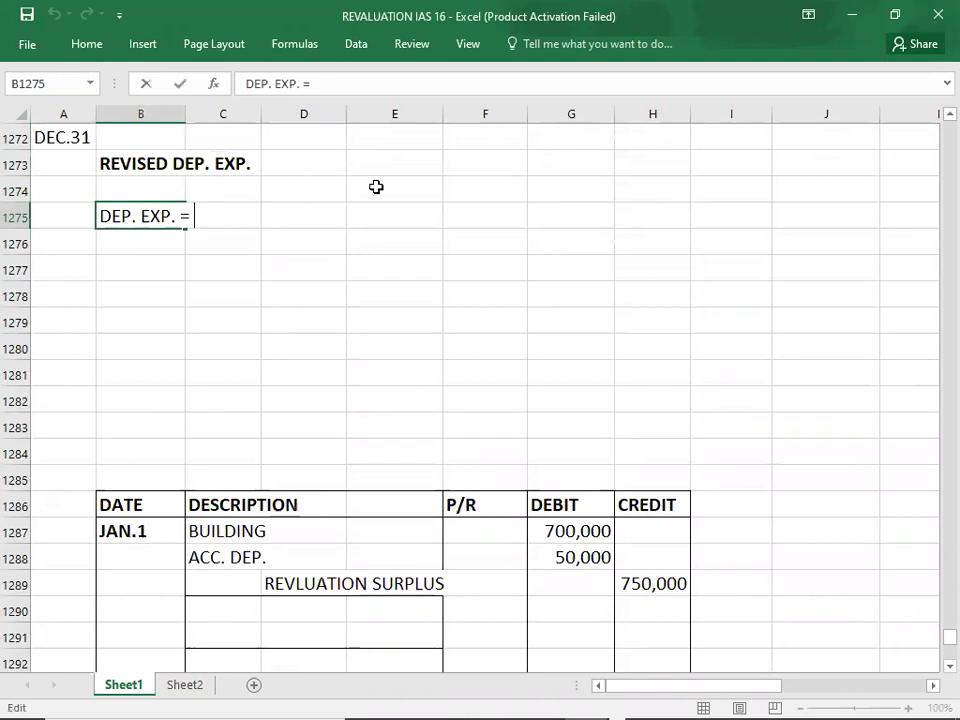
text(800000)
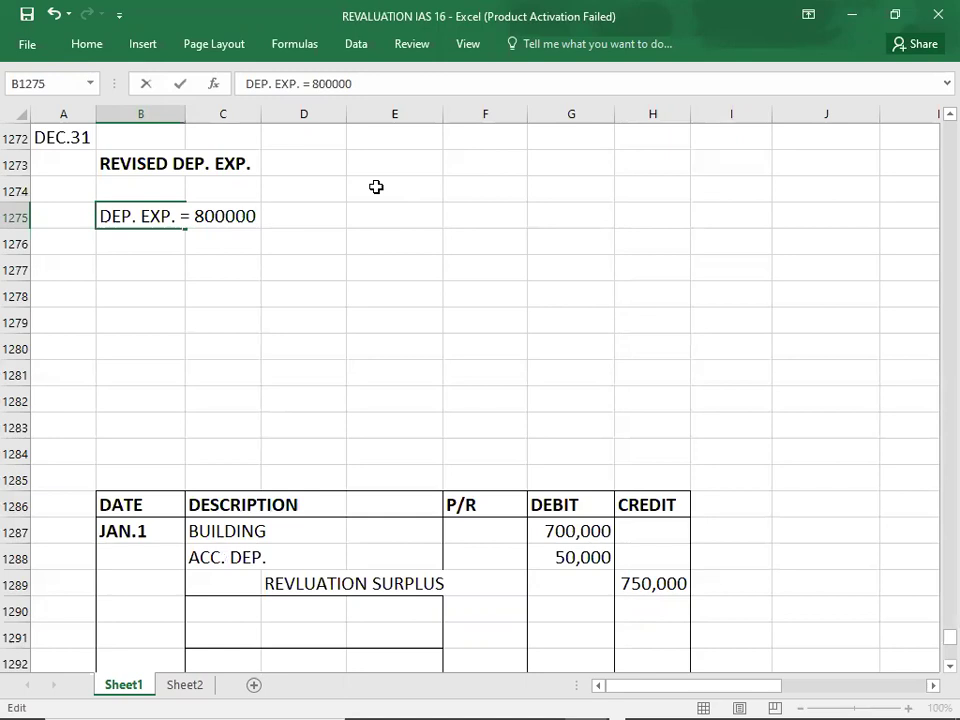
text(/)
key(alt+Tab)
key(Tab)
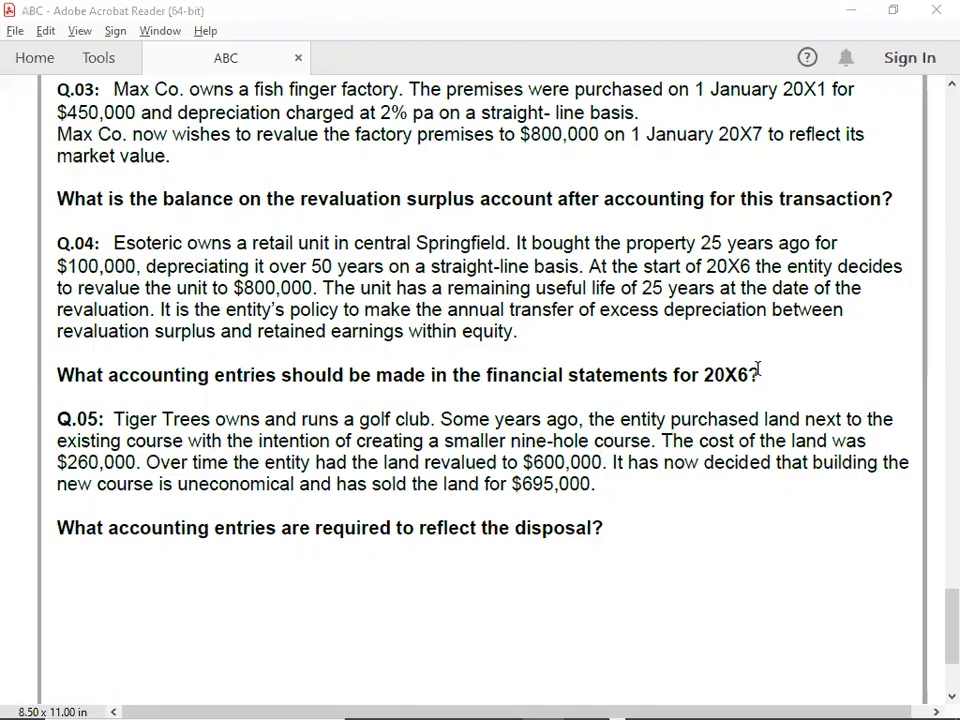
key(alt+Tab)
text(25 =)
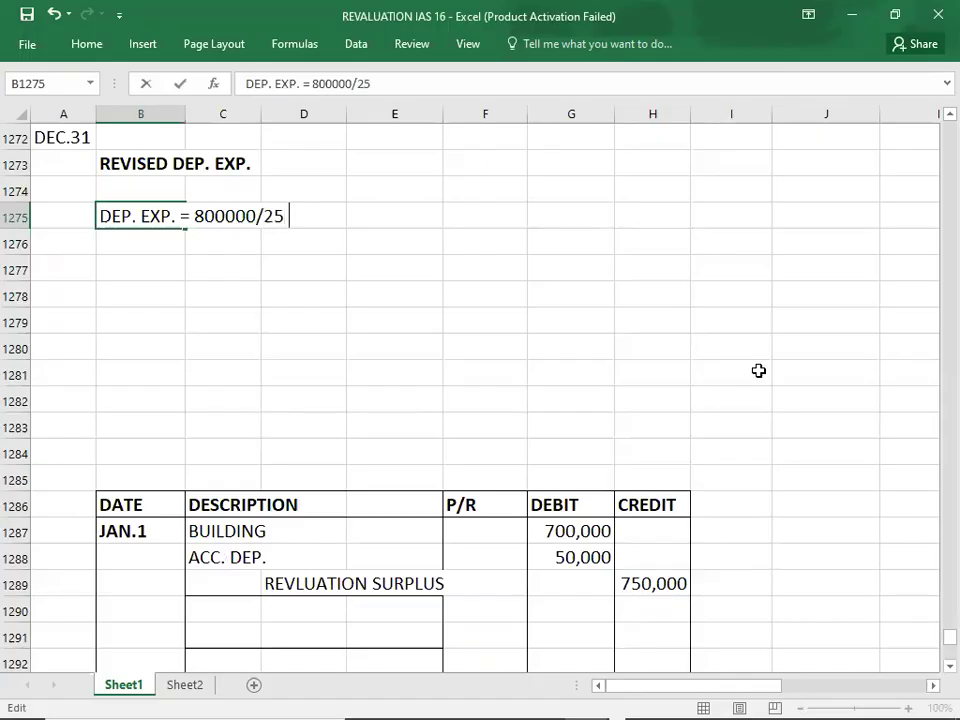
Enter the revised depreciation expense of 32000 in E1275, beside the 800000/25 working
key(Tab)
key(Tab)
key(Tab)
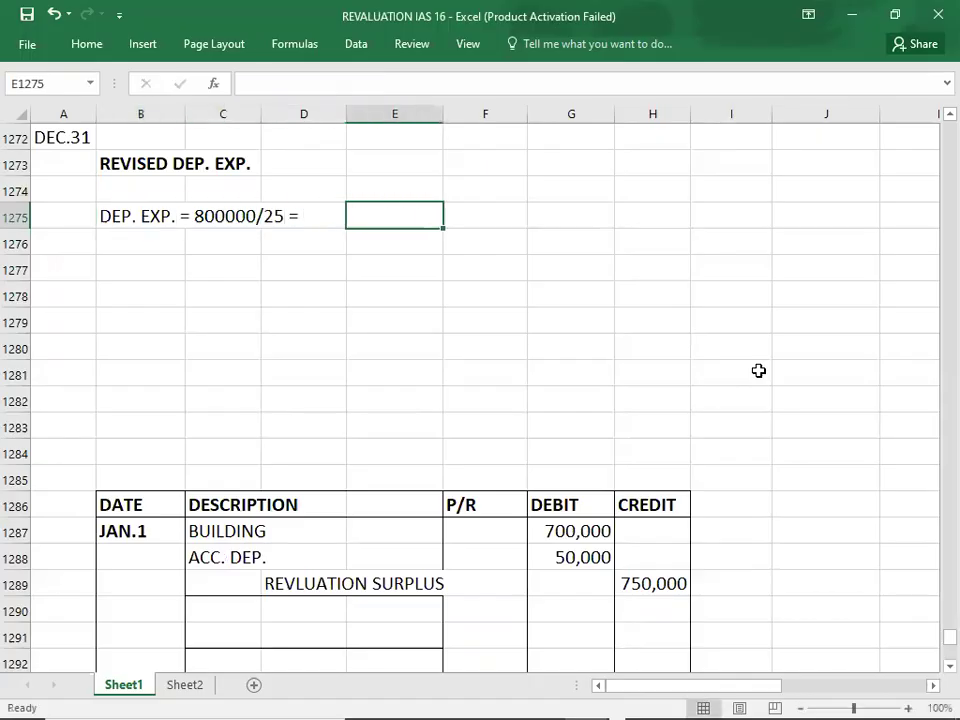
text(32000)
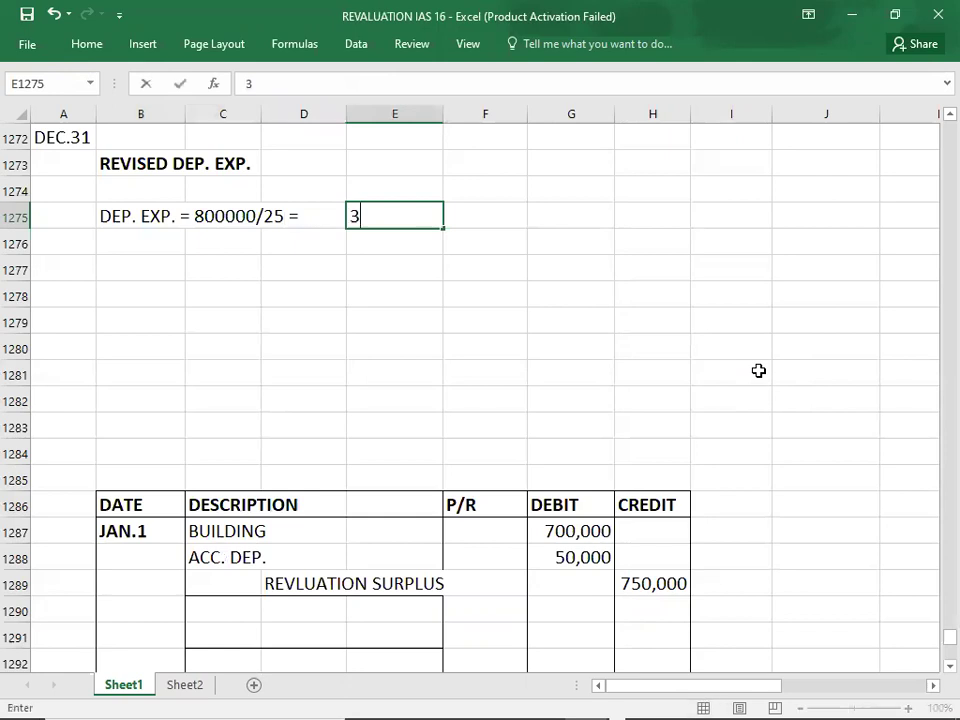
key(Return)
key(Return)
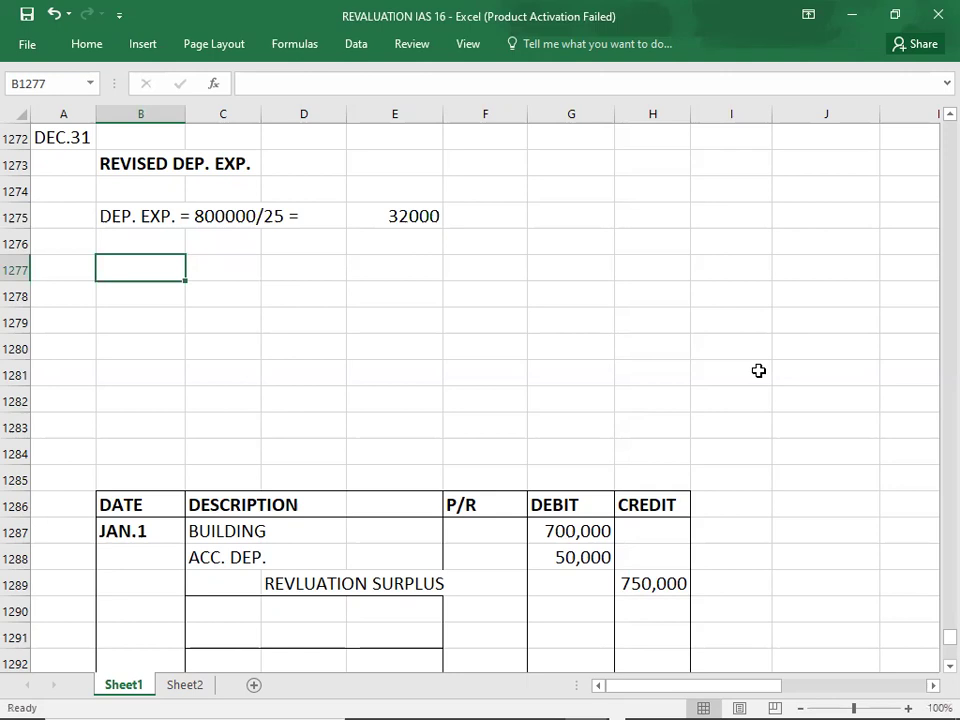
Start the DEC.31 journal entry in row 1290 with DEP. EXP. as the debit account and ACC. DEP. indented beneath it in D1291
key(Down)
key(Down)
key(Down)
key(Down)
key(Down)
key(Down)
key(Down)
key(Down)
key(Down)
key(Down)
key(Down)
key(Down)
key(Down)
key(Down)
key(Down)
key(Down)
key(Down)
key(Down)
key(Down)
key(Down)
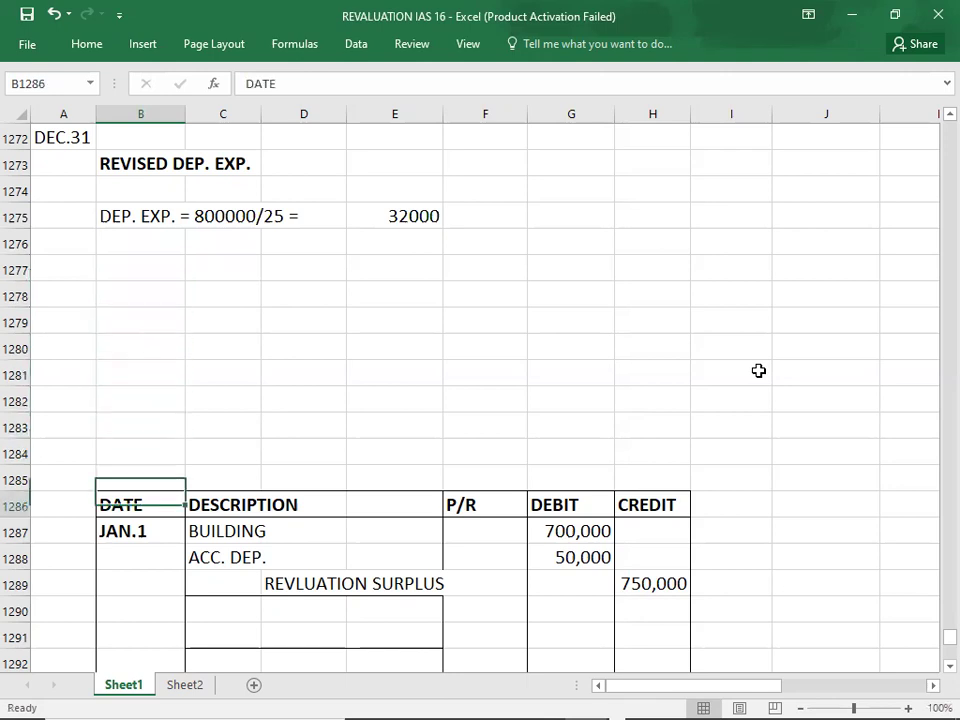
key(Up)
key(Up)
key(Up)
key(Up)
key(Up)
key(Up)
key(Up)
key(Up)
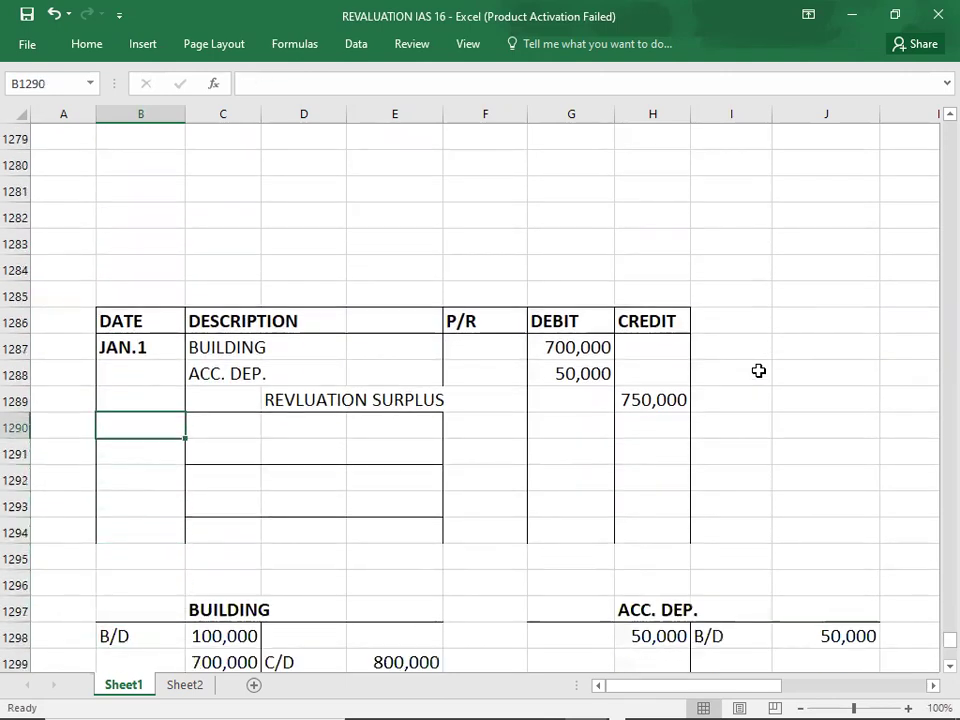
text(DEC.31)
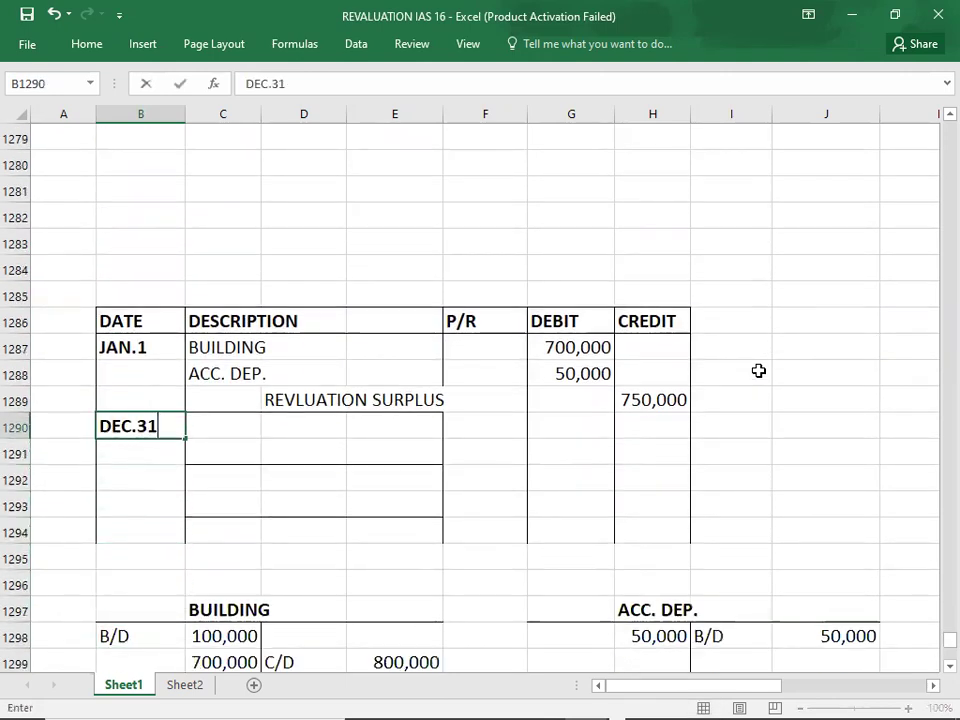
key(Tab)
text(DEP. EXP.)
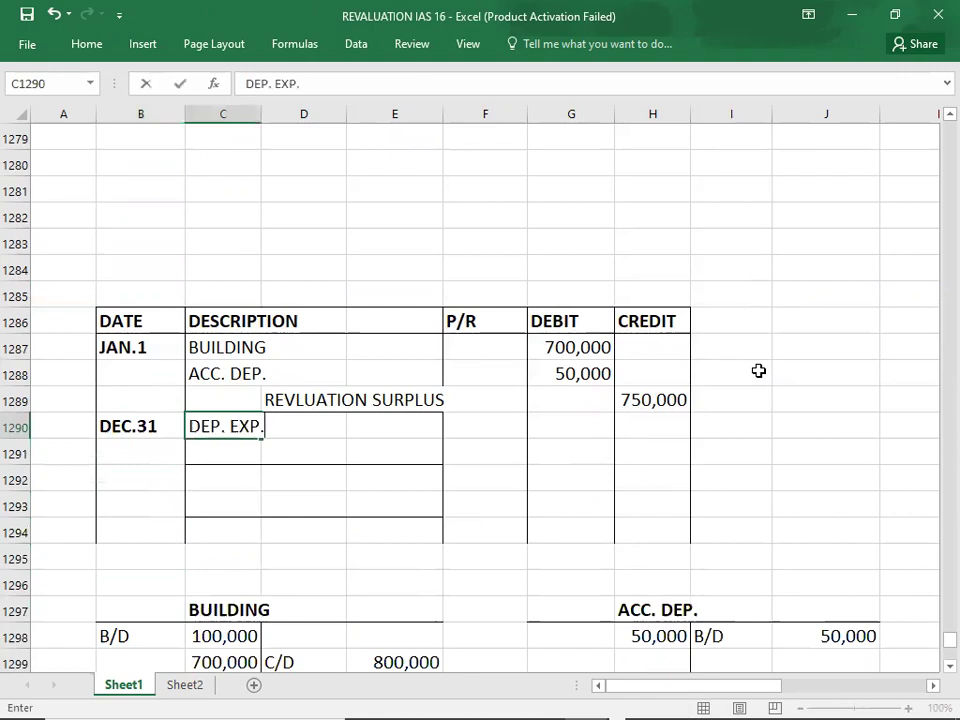
key(Return)
key(Tab)
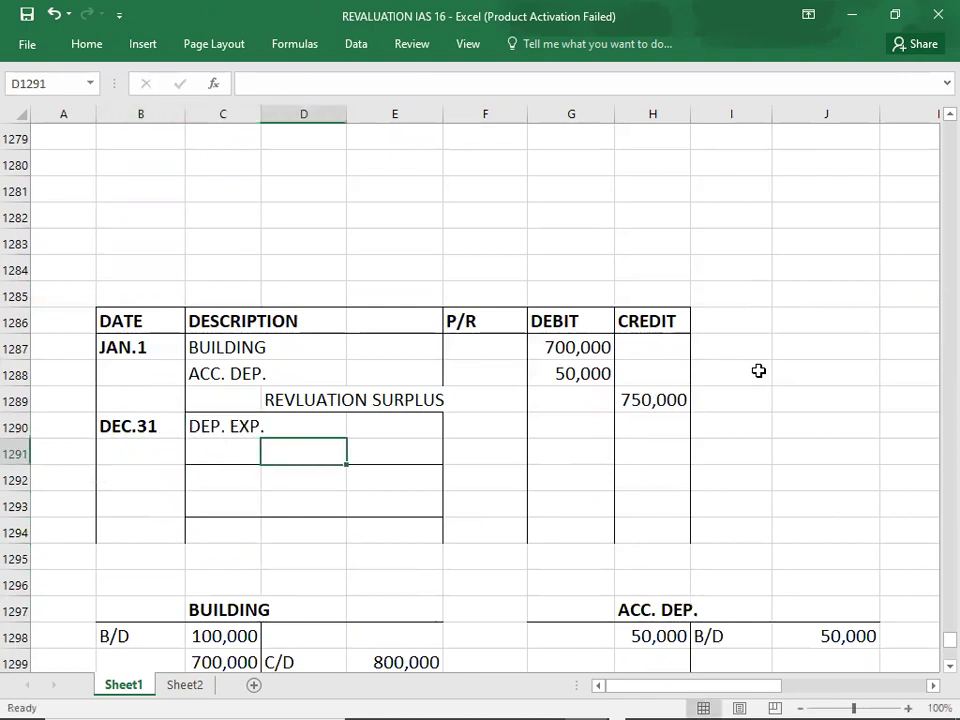
text(ACC. DEP.)
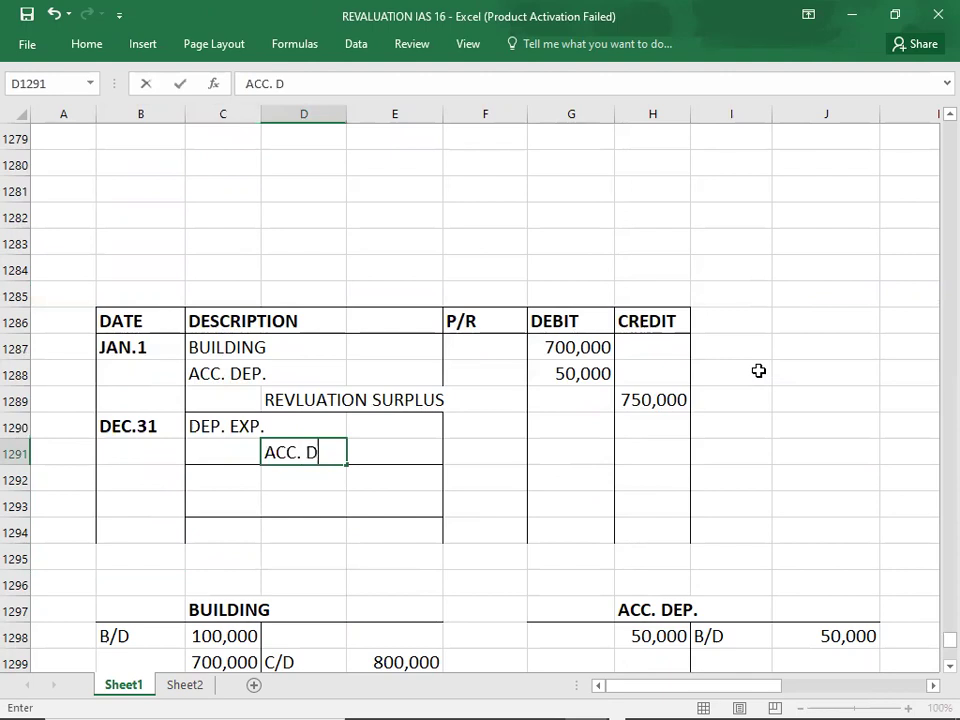
Record 32000 as the DEP. EXP. debit in G1290 and as the ACC. DEP. credit in H1291
key(Up)
key(Right)
key(Right)
key(Right)
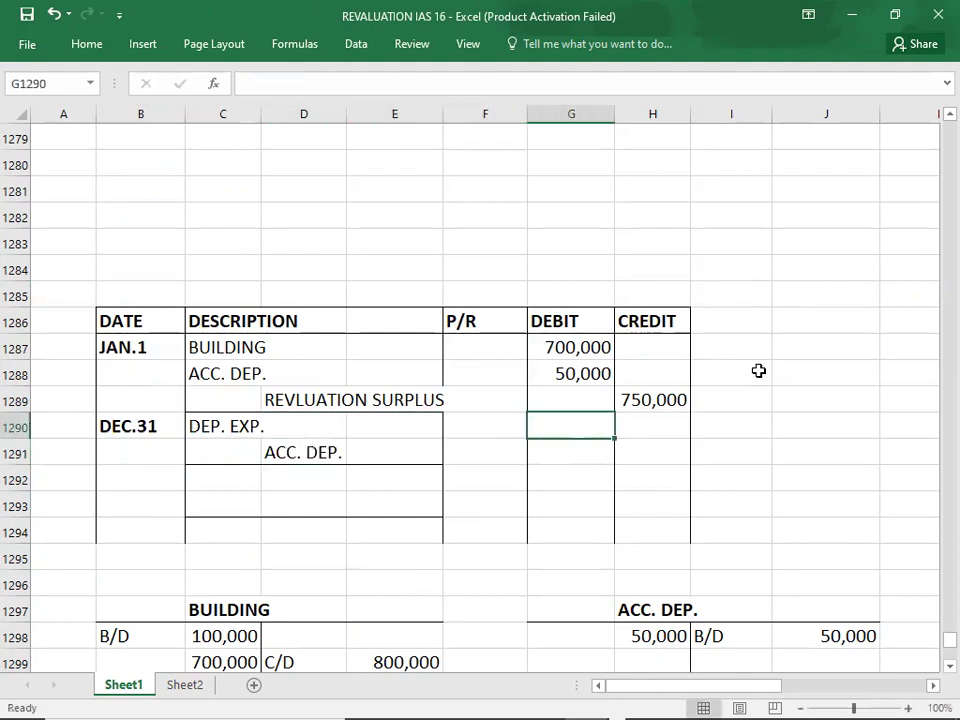
text(32000)
key(Return)
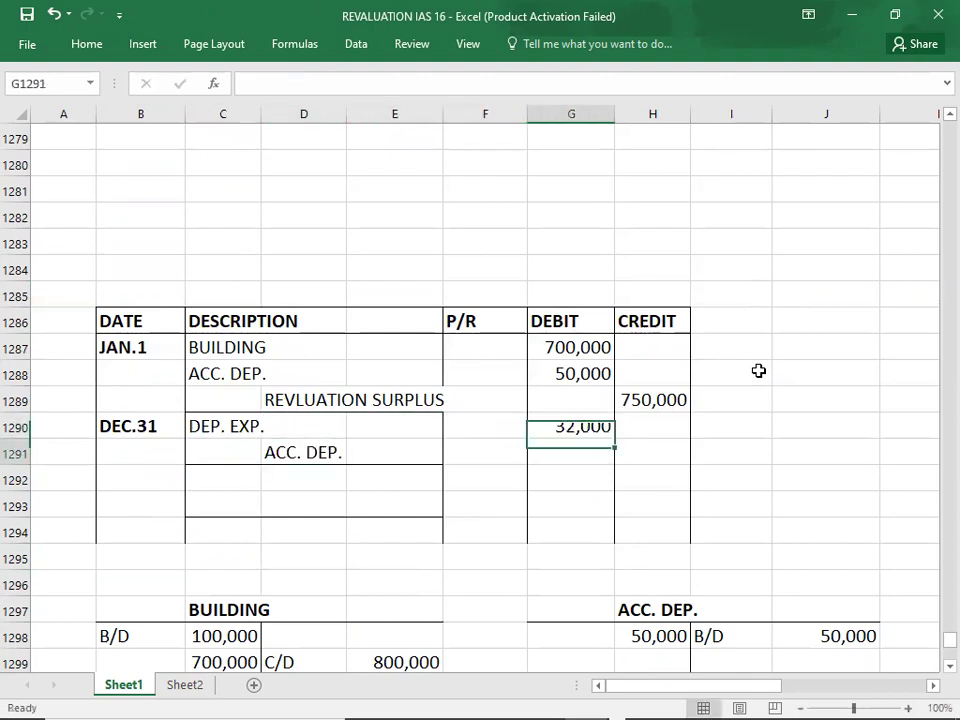
key(Right)
text(32,000)
key(Return)
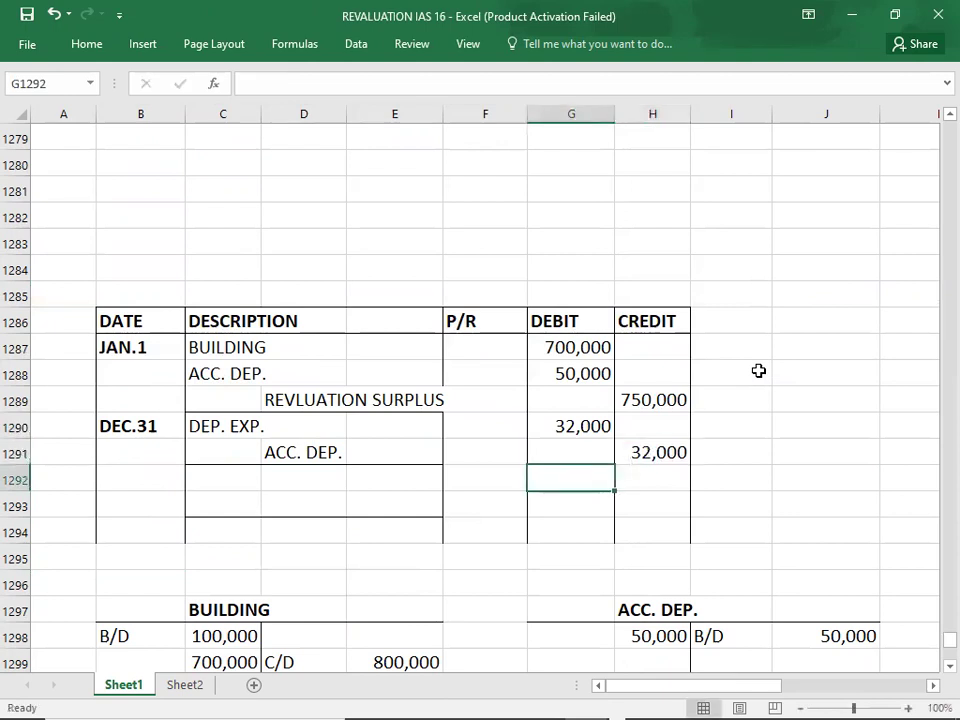
Highlight Q.04's sentence on the annual transfer of excess depreciation in Acrobat Reader, and return to the Q.4 workings in Excel
key(Down)
key(Left)
key(Left)
key(Left)
key(Left)
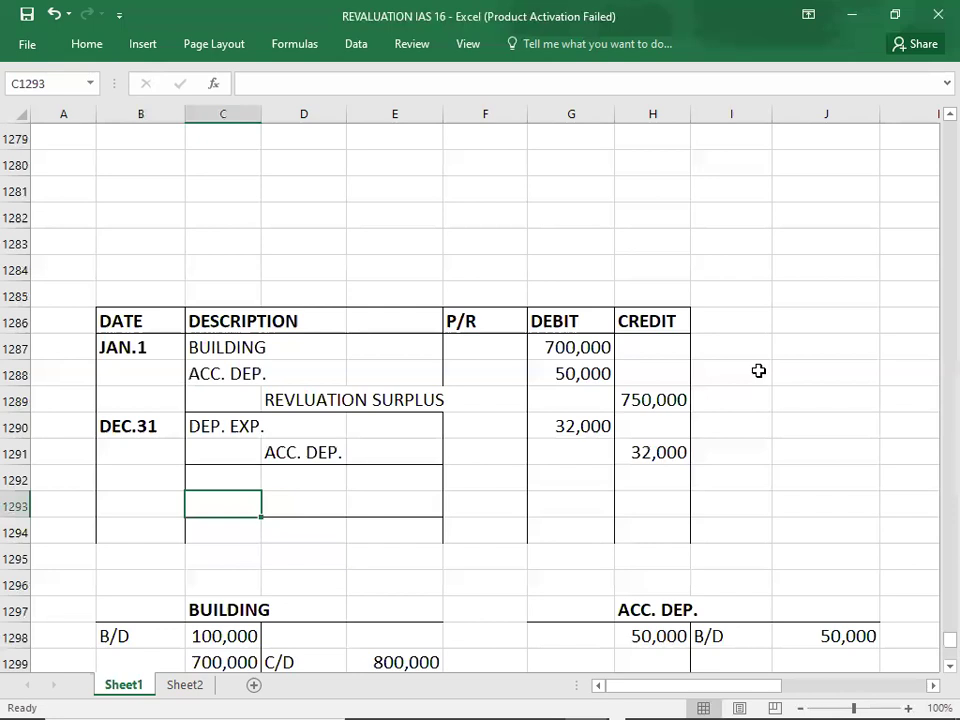
key(Up)
key(Up)
key(Up)
key(Up)
key(Up)
key(Up)
key(Up)
key(Up)
key(Up)
key(Up)
key(Up)
key(Up)
key(Up)
key(Up)
key(Up)
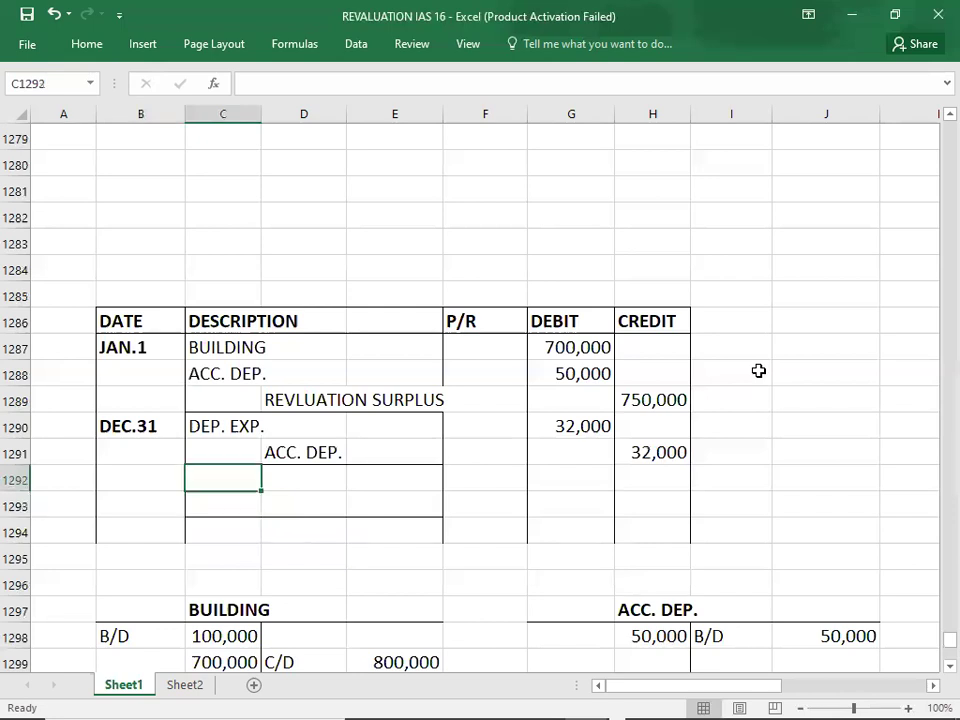
key(Up)
key(Up)
key(Up)
key(Up)
key(Up)
key(Up)
key(Up)
key(Up)
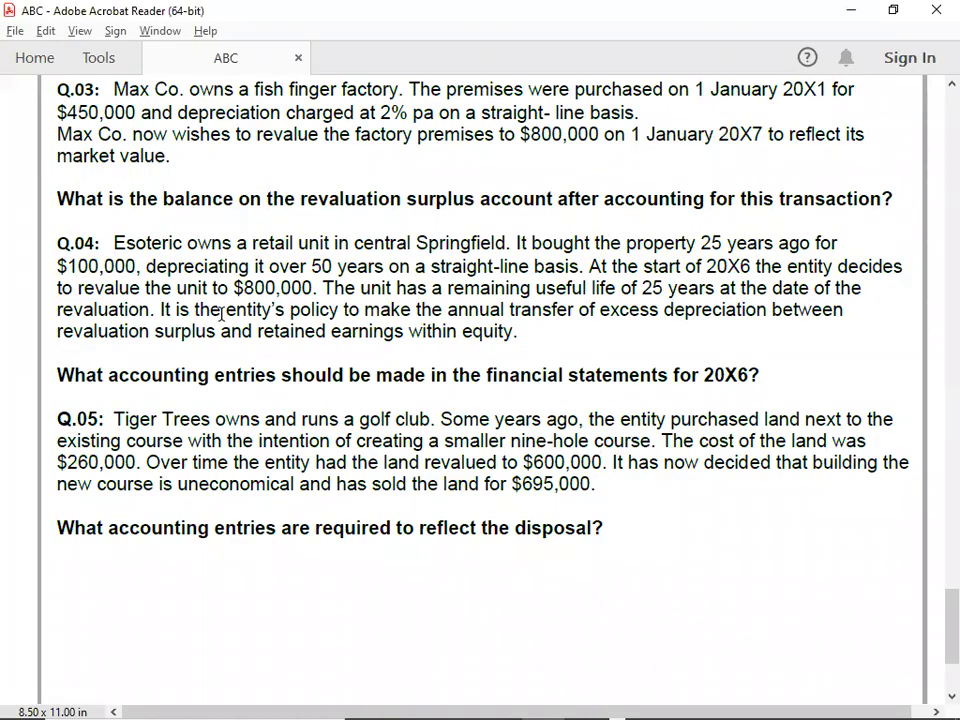
mouse_move(162, 308)
mouse_down()
mouse_move(442, 309)
mouse_move(578, 284)
mouse_move(568, 316)
mouse_move(816, 323)
mouse_move(306, 364)
mouse_move(184, 330)
mouse_move(514, 328)
mouse_up()
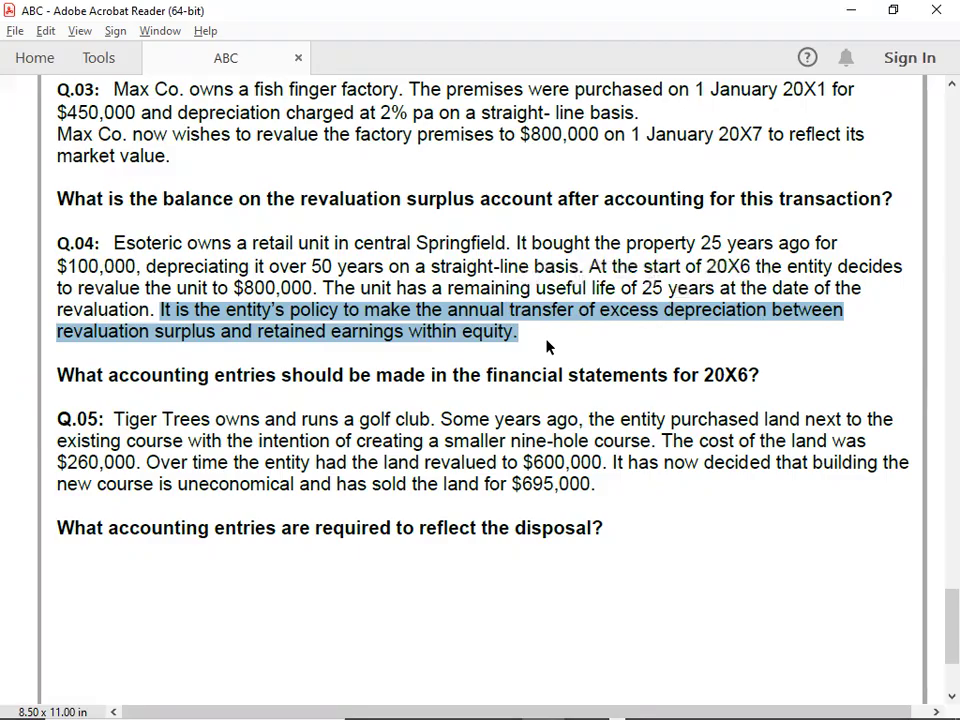
key(alt+Tab)
key(alt+Tab)
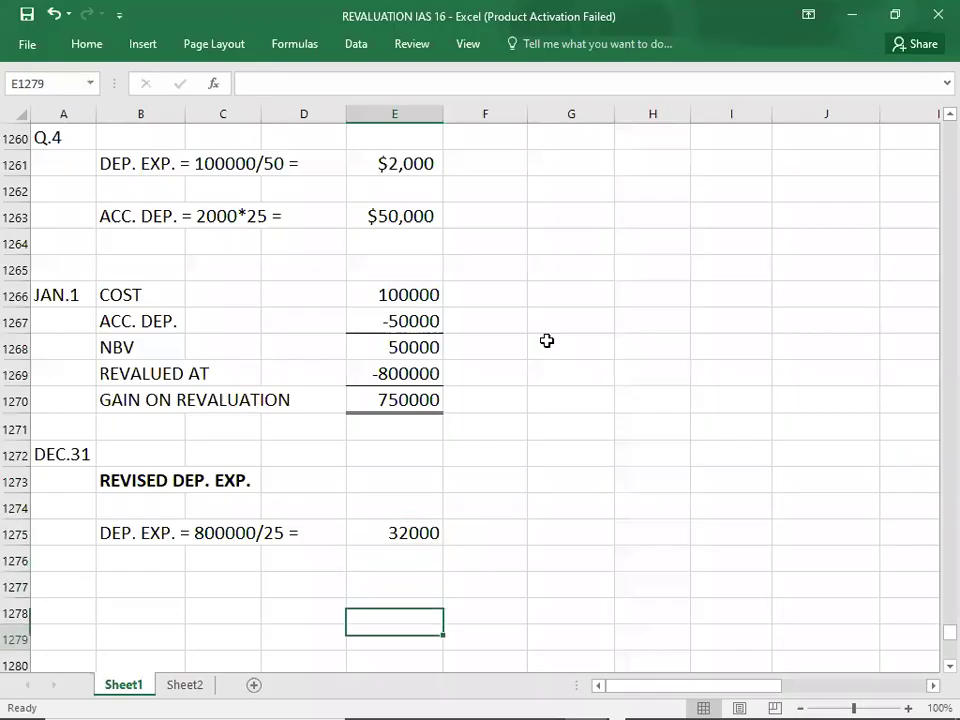
Enter the working "EXCESS DEP. = 32000 - 2000 = 30000" in B1277, below the revised depreciation expense
click(150, 300)
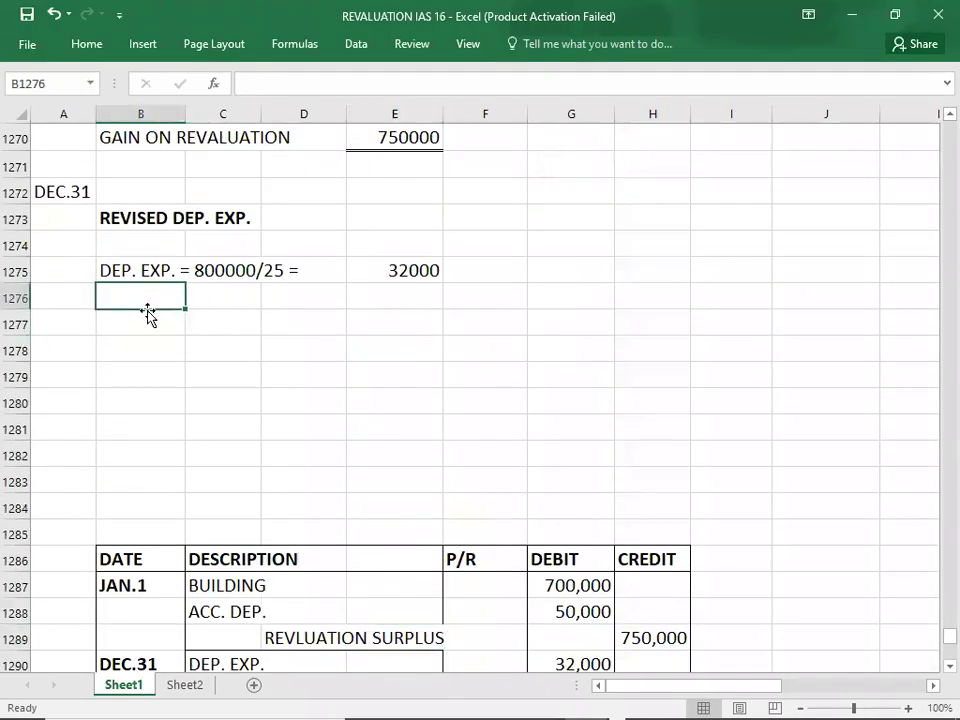
click(145, 316)
text(EXCE)
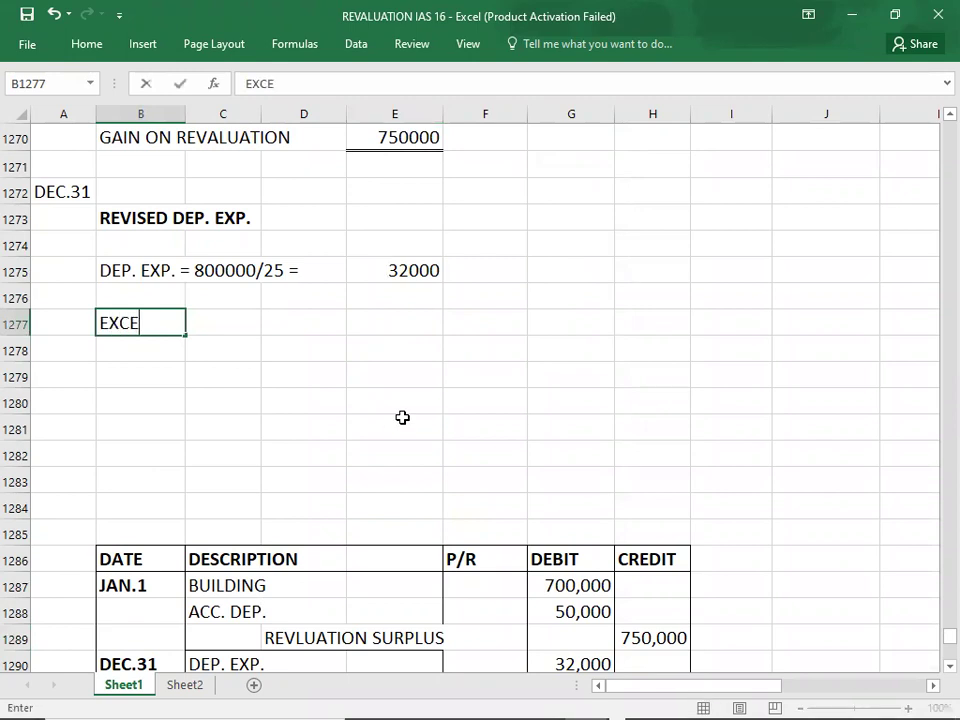
text(SSS)
key(BackSpace)
text(DEP. = 32000 - 2000 = 30000)
key(Return)
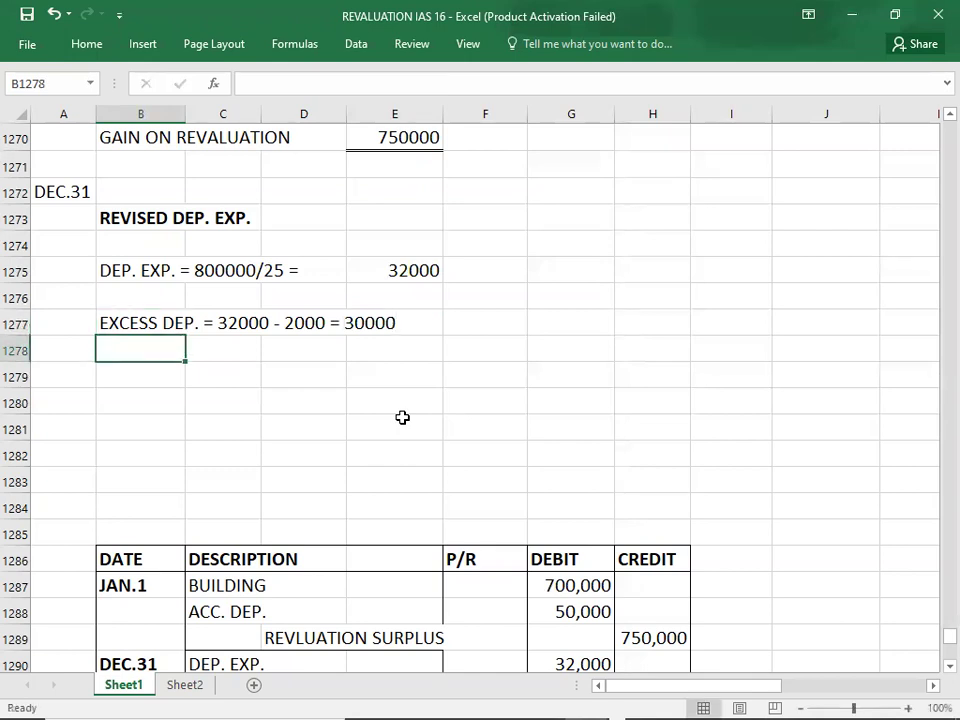
key(Down)
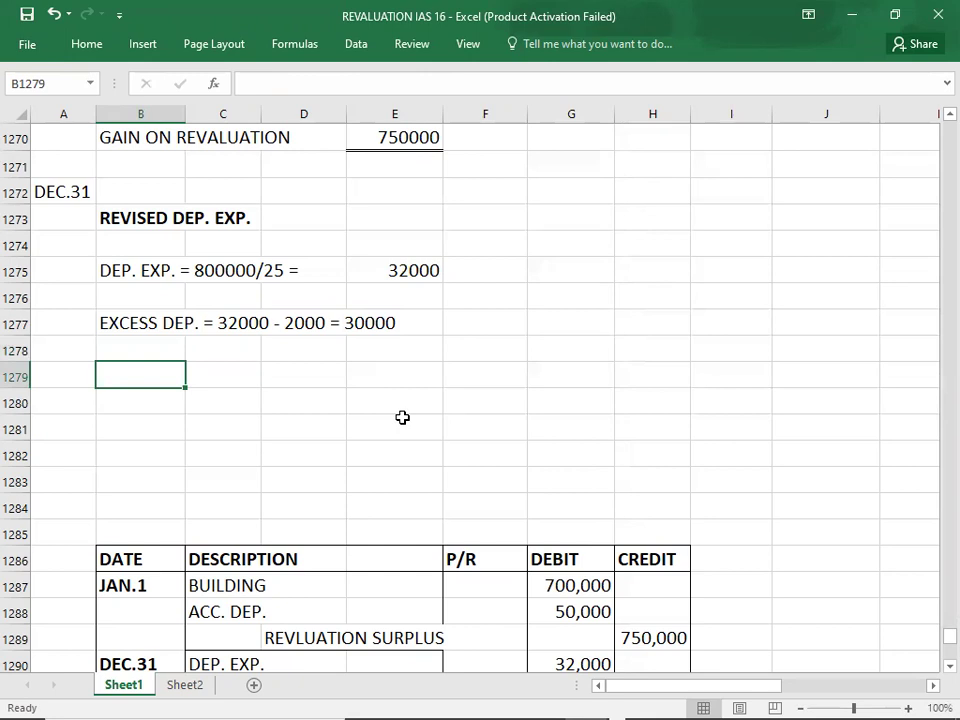
Review the excess depreciation working against the JAN.1 and DEC.31 journal entries, especially the revaluation surplus credit, and return to B1279
click(364, 325)
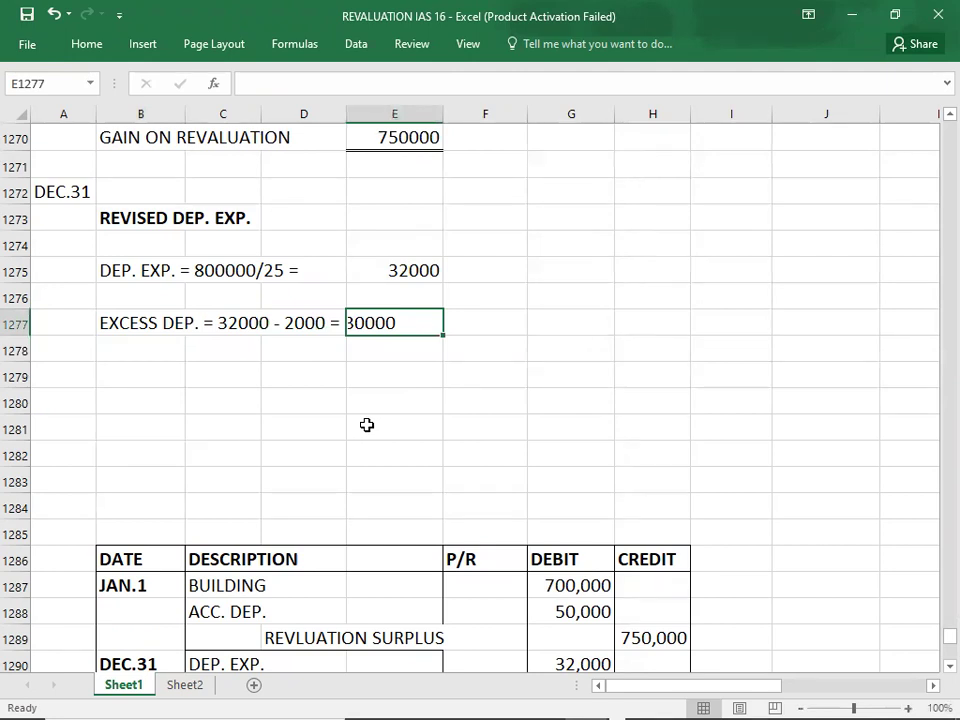
click(118, 374)
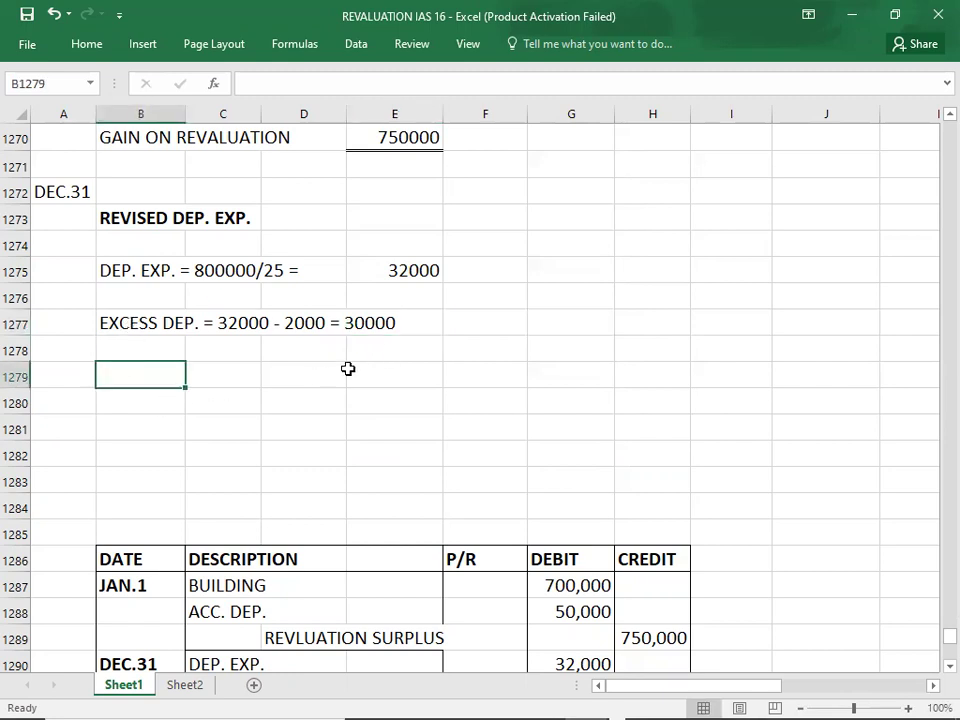
key(Down)
key(Down)
key(Down)
key(Down)
key(Down)
key(Down)
key(Down)
key(Down)
key(Down)
key(Down)
key(Down)
key(Down)
key(Down)
key(Down)
key(Down)
key(Down)
key(Down)
key(Down)
key(Down)
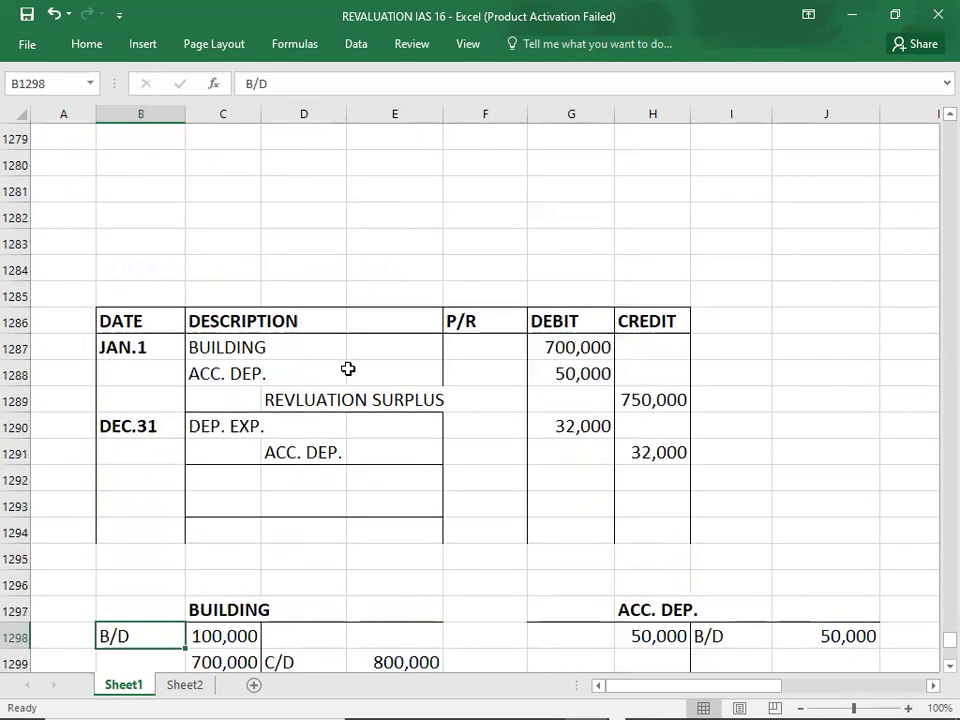
click(638, 402)
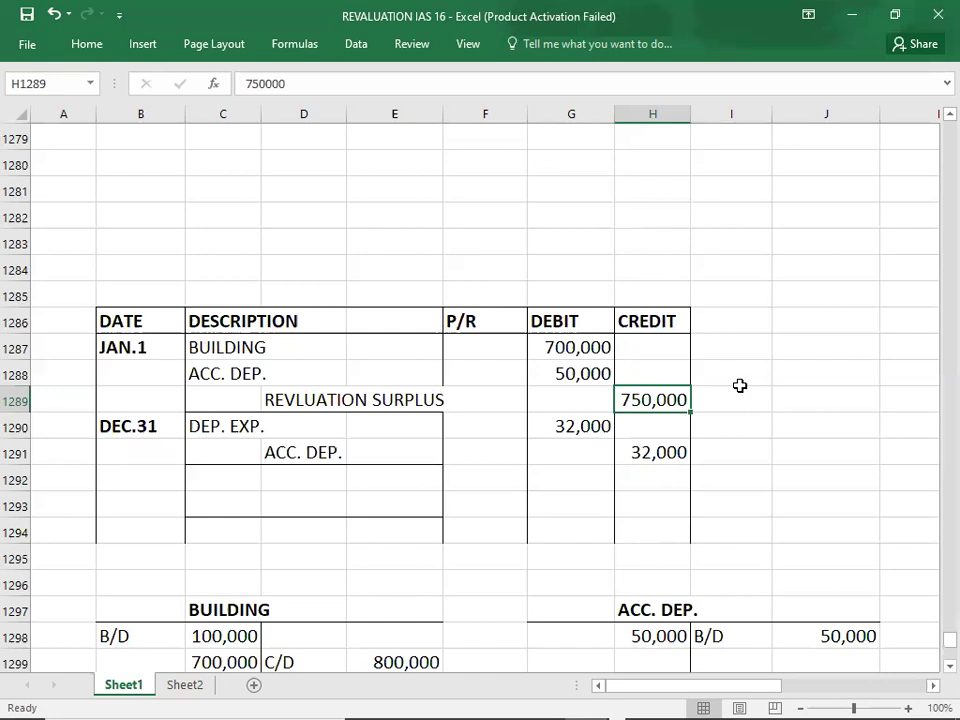
key(Down)
key(Down)
key(Down)
key(Down)
key(Down)
key(Down)
key(Down)
key(Down)
key(Down)
key(Down)
key(Down)
key(Down)
key(Down)
key(Down)
key(Down)
key(Down)
key(Down)
key(Down)
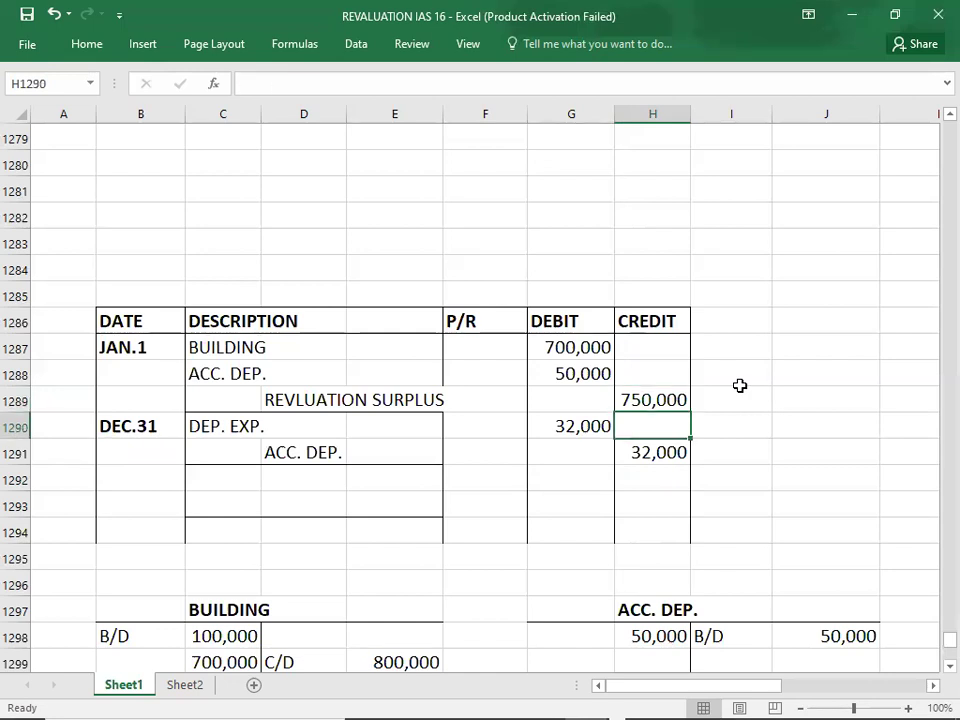
key(Up)
key(Up)
key(Up)
key(Up)
key(Up)
key(Up)
key(Up)
key(Up)
key(Up)
key(Up)
key(Up)
key(Up)
key(Up)
key(Up)
key(Up)
key(Up)
key(Up)
key(Up)
key(Up)
key(Up)
key(Up)
key(Up)
key(Up)
key(Up)
key(Up)
key(Up)
key(Up)
key(Up)
key(Up)
key(Up)
key(Up)
key(Up)
key(Up)
key(Up)
key(Up)
key(Up)
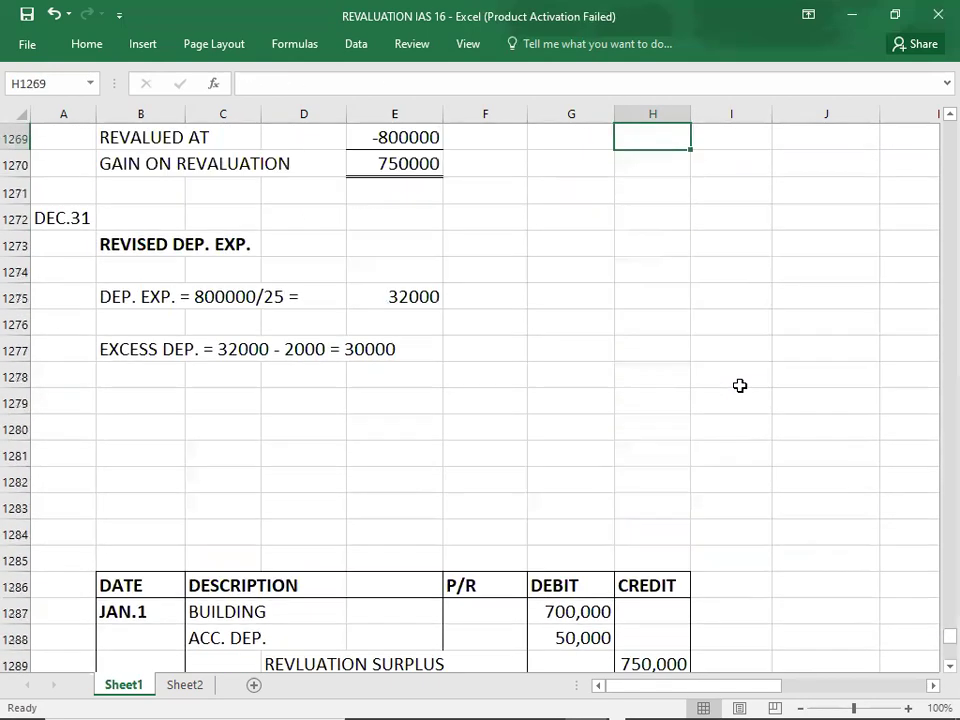
click(123, 447)
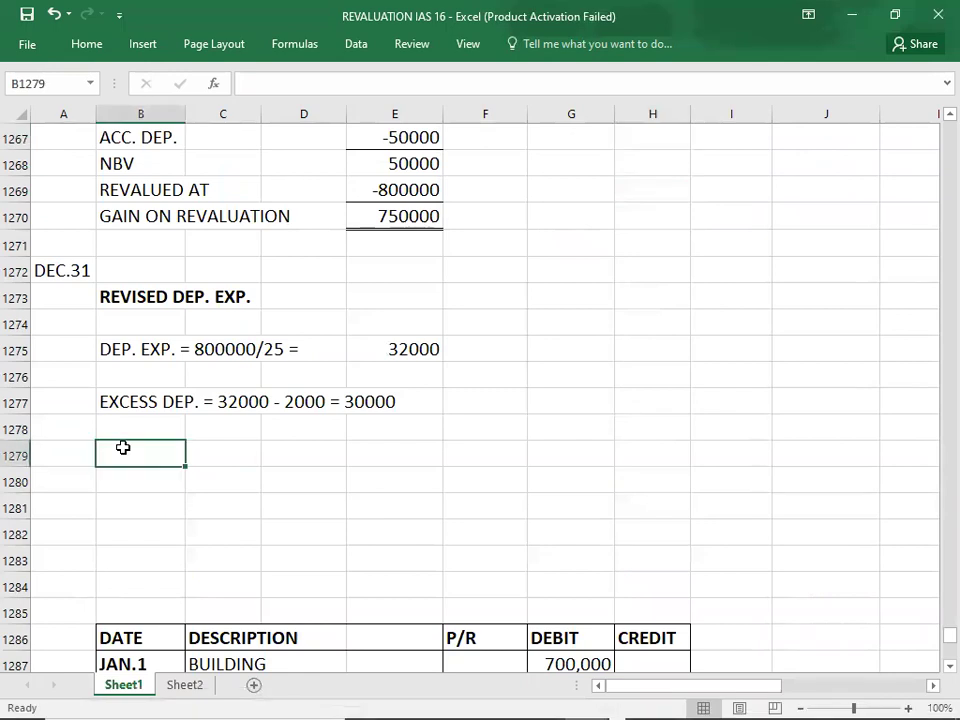
Add the DEC.31 transfer accounts to the journal: REVALUATION SURPLUS in C1292 and RETAIN EARNING in D1293
key(Down)
key(Down)
key(Down)
key(Down)
key(Down)
key(Down)
key(Down)
key(Down)
key(Down)
key(Down)
key(Down)
key(Down)
key(Down)
key(Down)
key(Down)
key(Down)
key(Down)
key(Down)
key(Up)
key(Up)
key(Up)
key(Up)
key(Up)
key(Right)
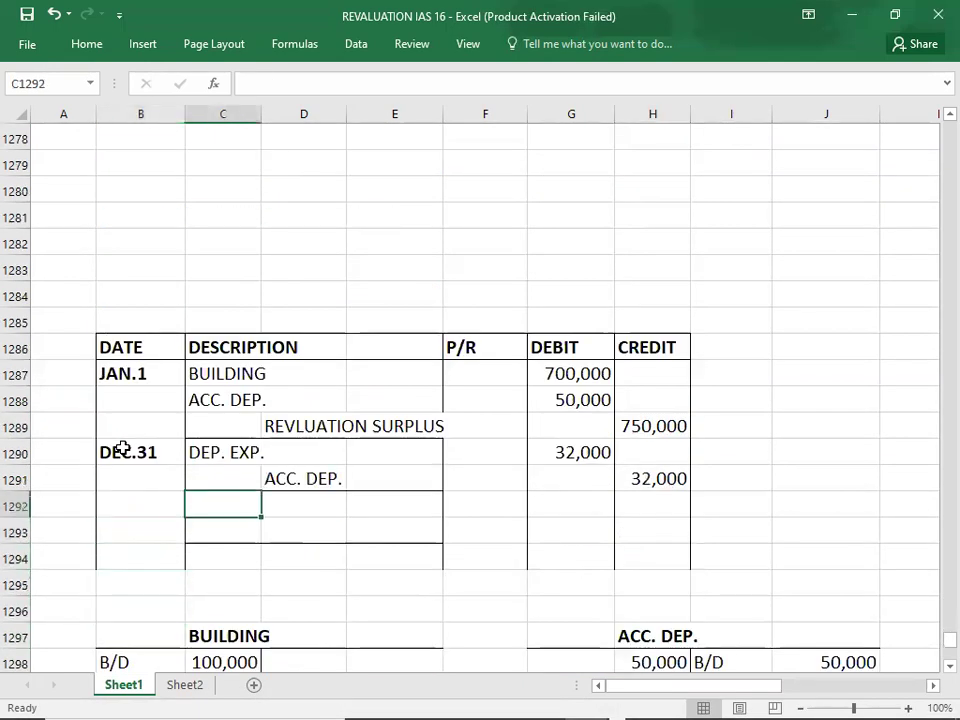
text(RE)
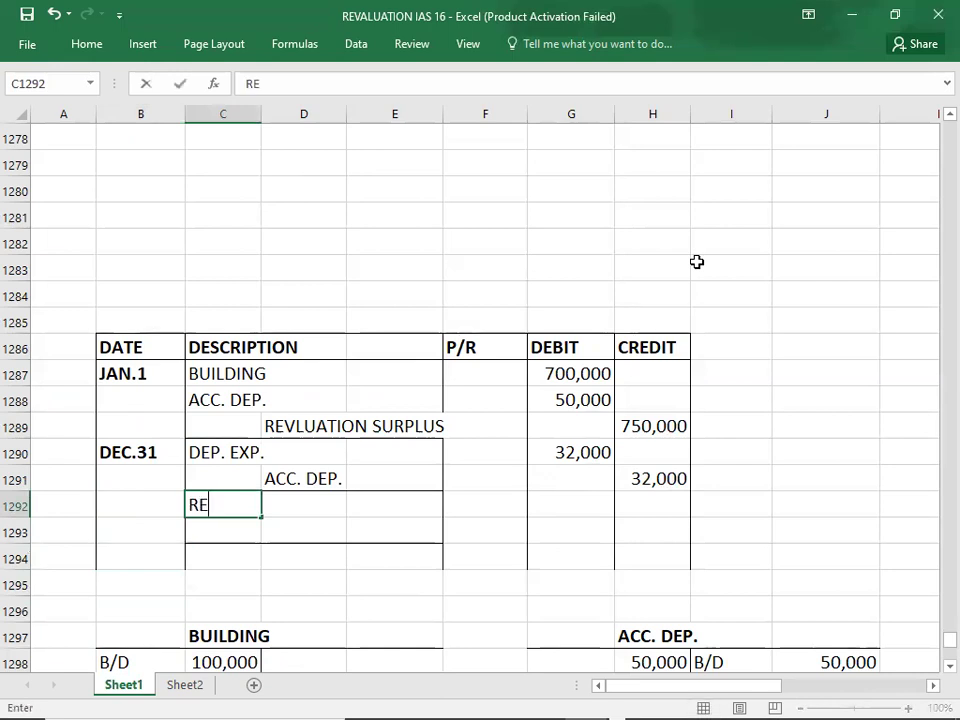
text(VALUATION)
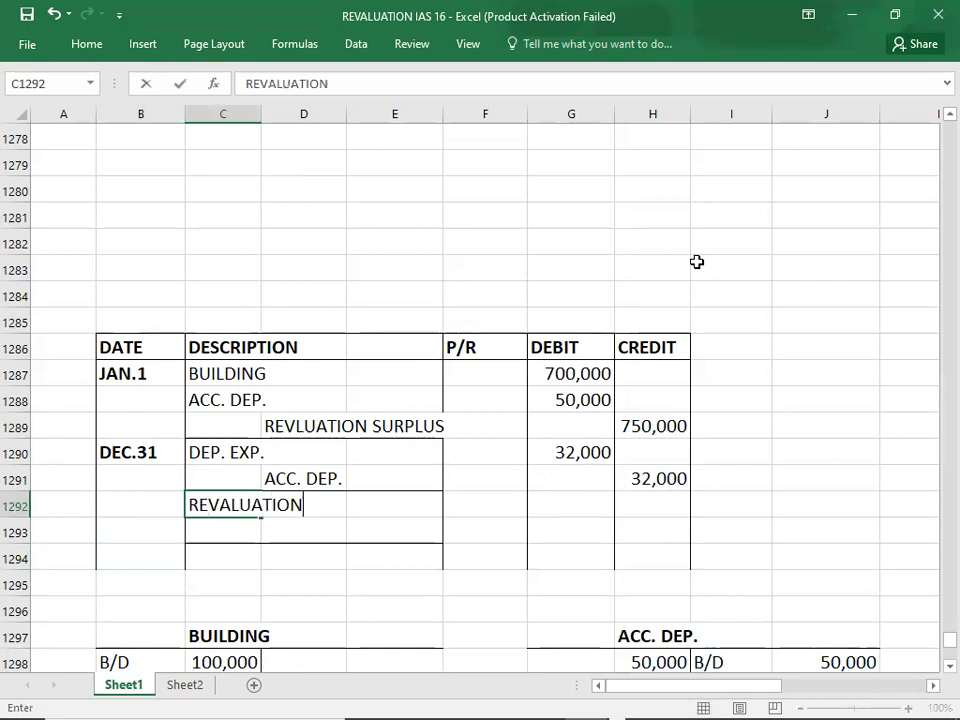
text( SURPLUS)
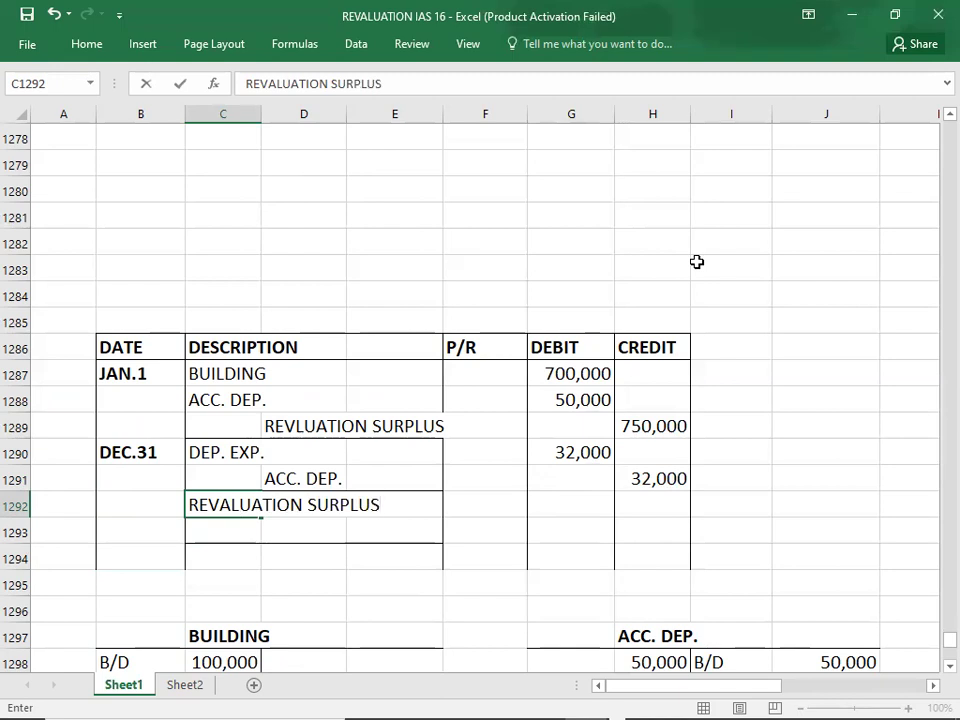
key(Return)
key(Right)
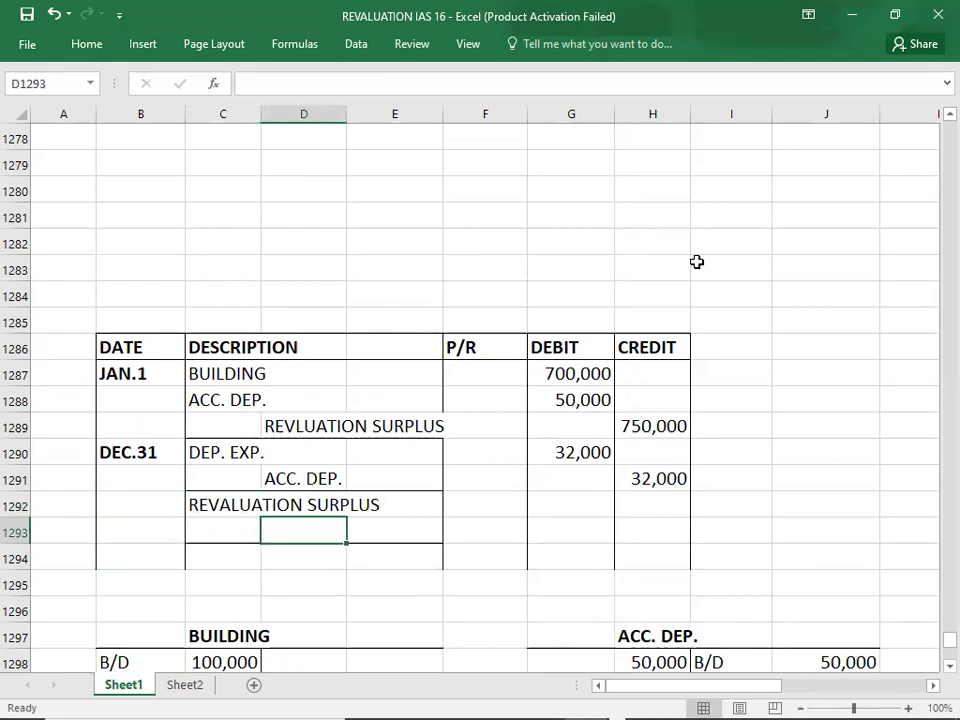
text(RETAIN EX)
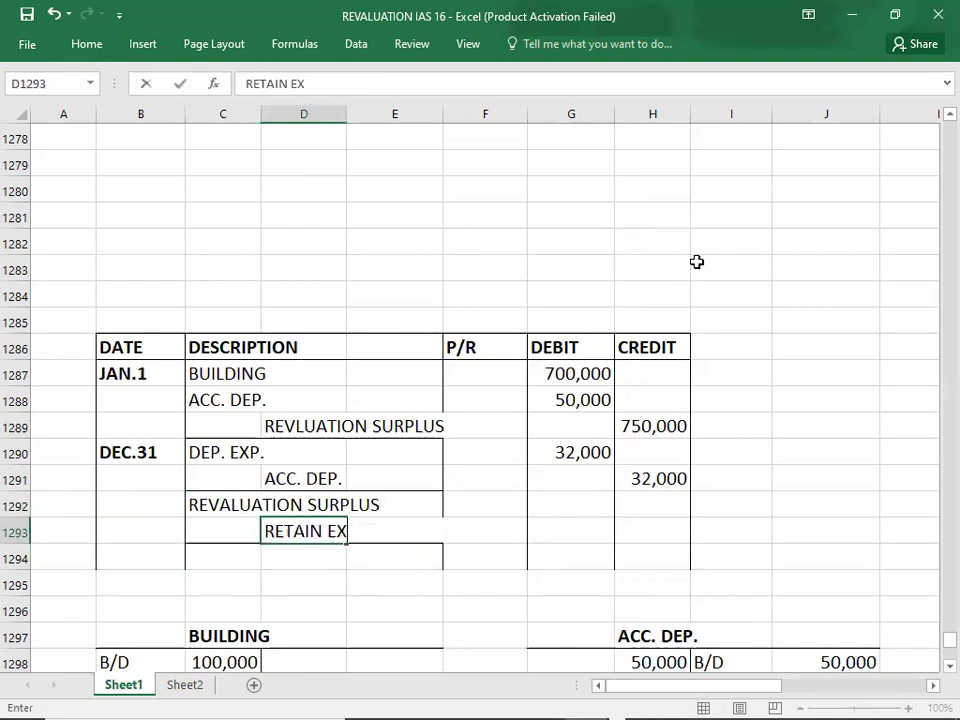
key(BackSpace)
text(ARNING)
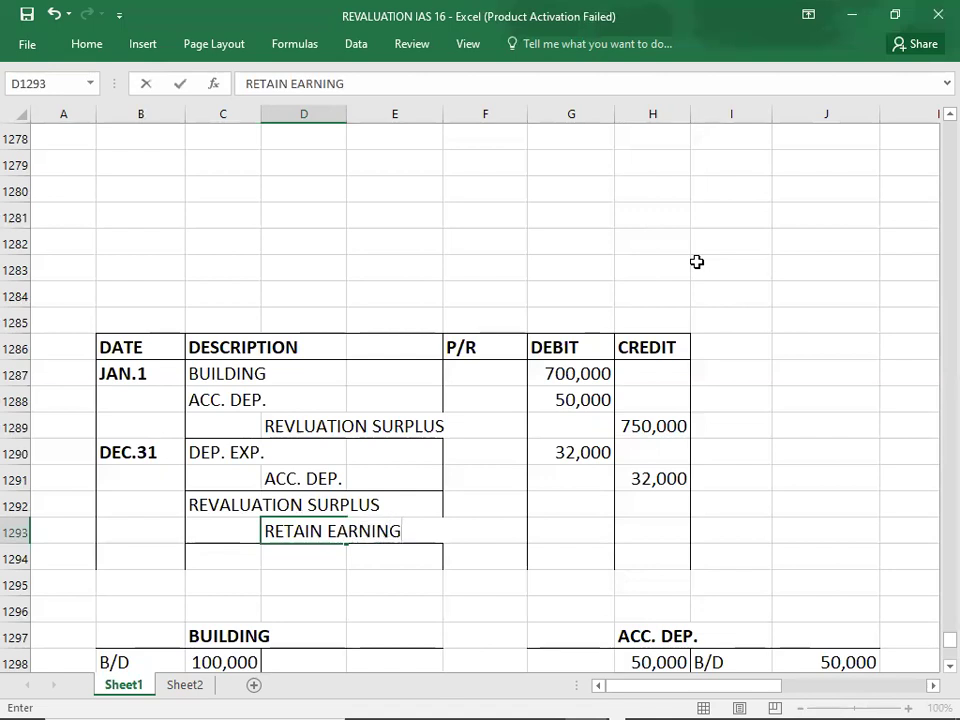
key(Return)
Record 30000 as the REVALUATION SURPLUS debit in G1292 and as the RETAIN EARNING credit in H1293
key(Up)
key(Right)
key(Right)
key(Right)
key(Up)
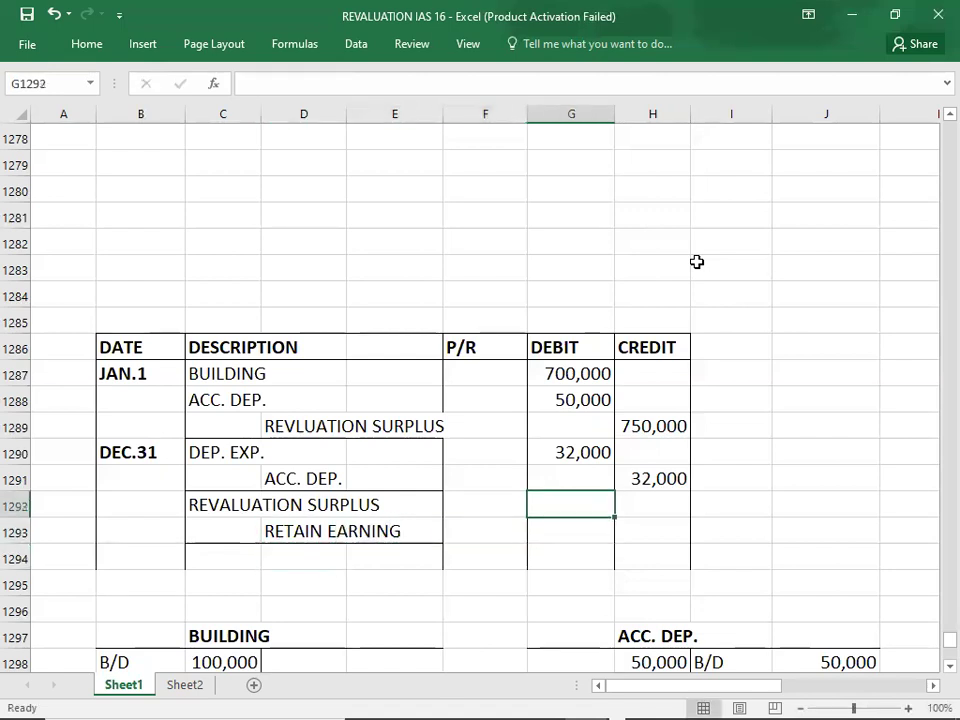
text(30)
key(Return)
key(Right)
text(330000)
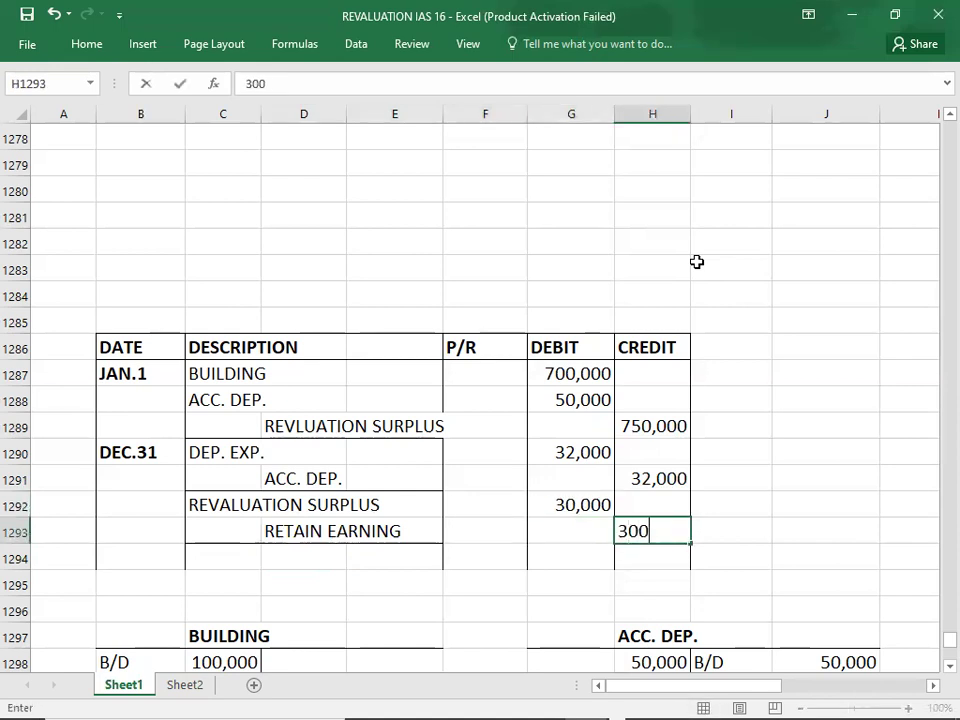
key(Return)
key(Left)
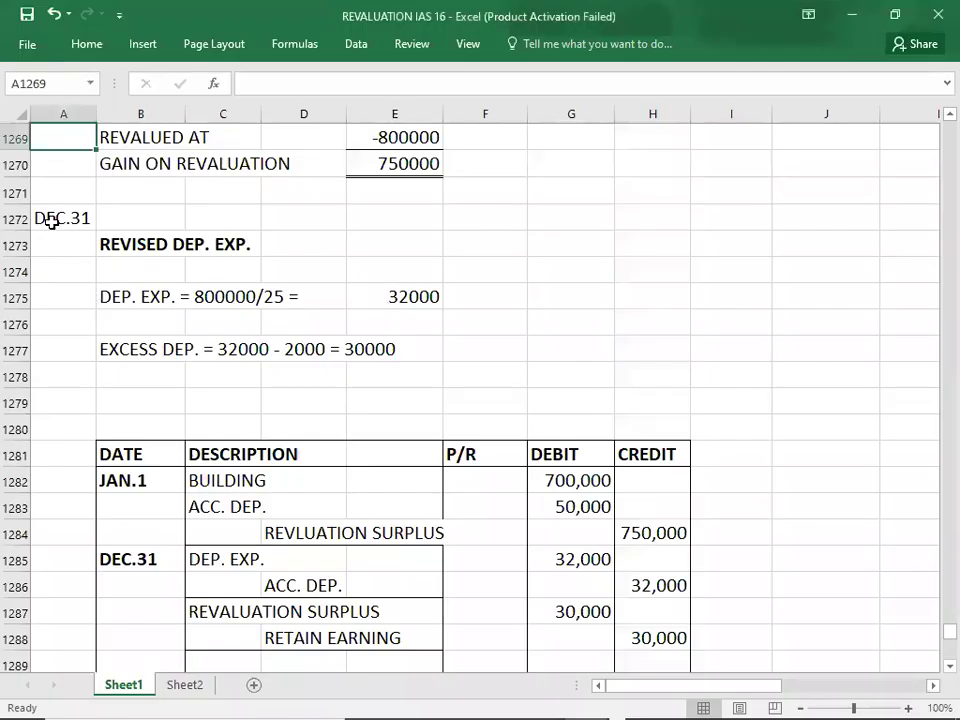
Post the DEC.31 depreciation of 32000 to the debit side of the DEP. EXP. T-account in C1299
click(46, 367)
key(Down)
key(Down)
key(Down)
key(Down)
key(Down)
key(Down)
key(Down)
key(Down)
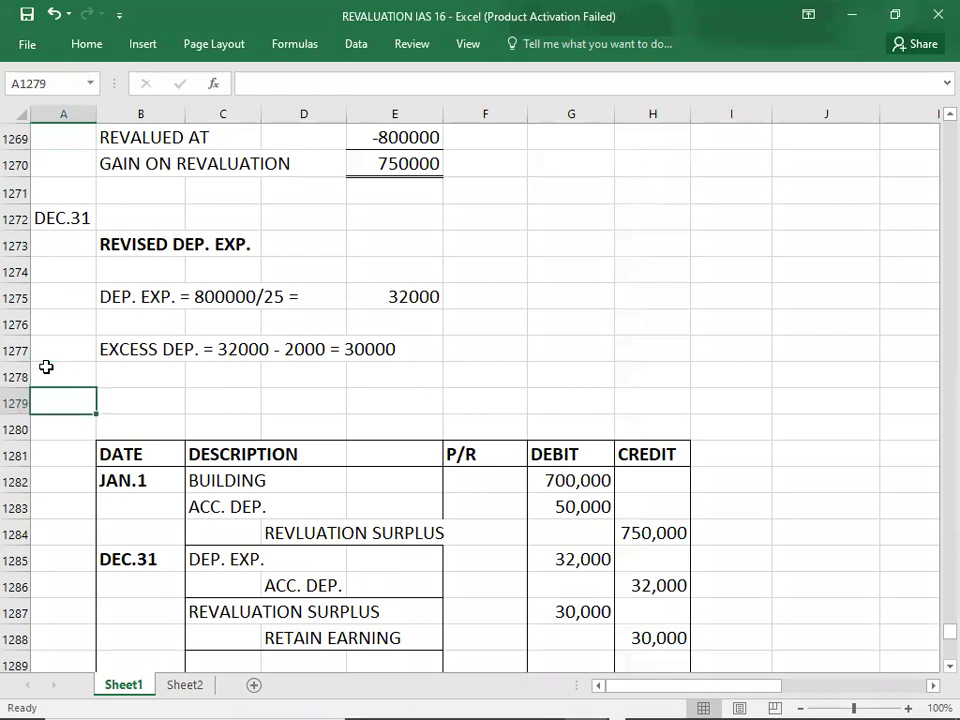
key(Down)
key(Down)
key(Down)
key(Down)
key(Down)
key(Down)
key(Down)
key(Down)
key(Down)
key(Down)
key(Down)
key(Down)
key(Down)
key(Down)
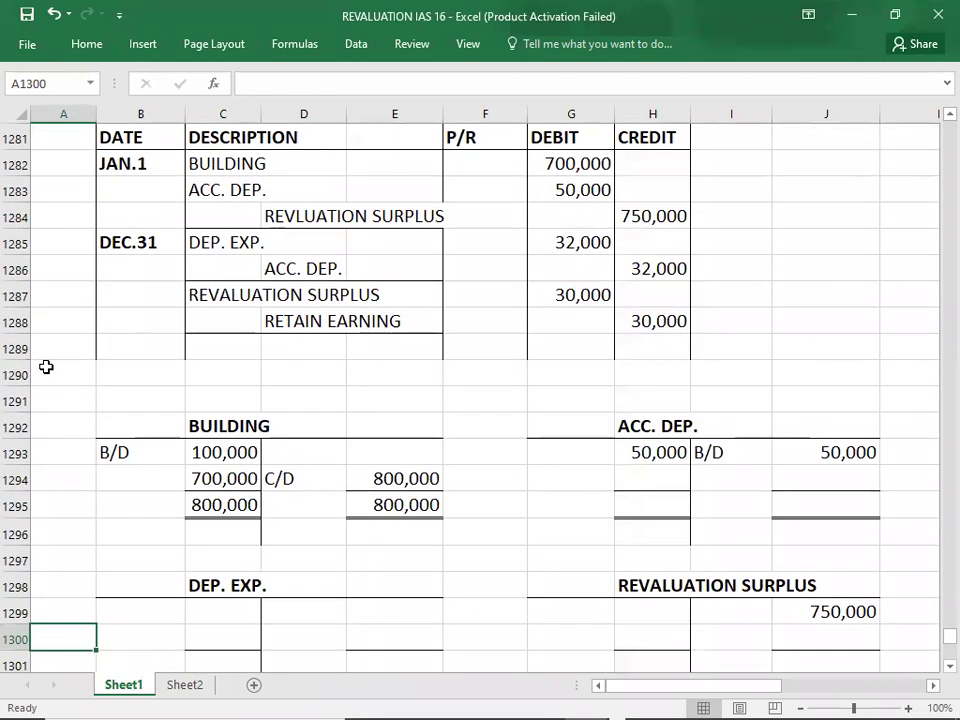
click(147, 243)
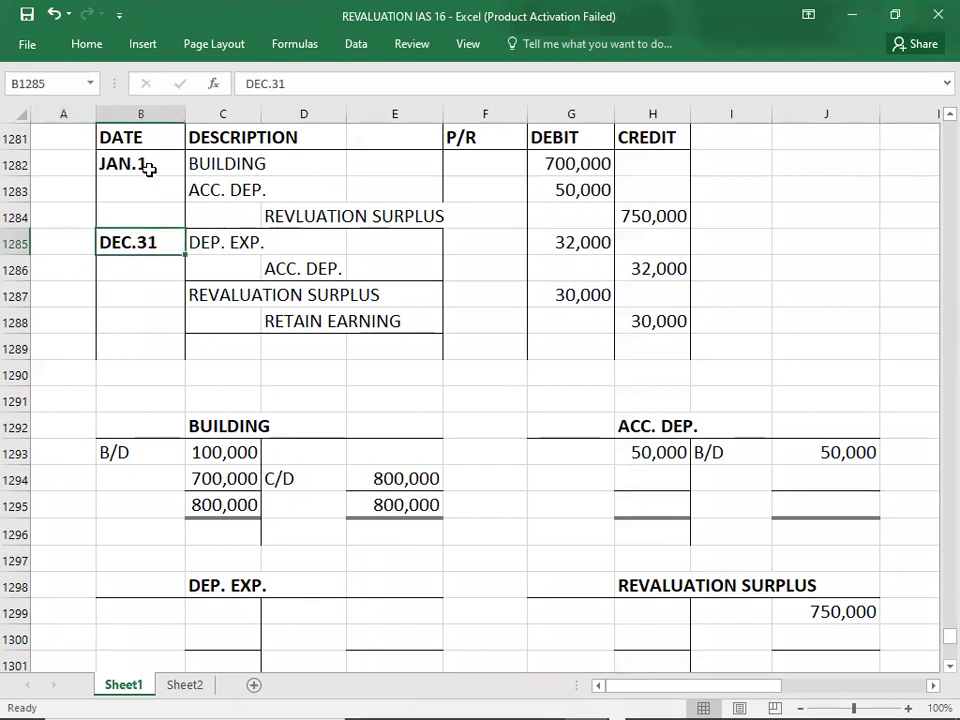
click(236, 609)
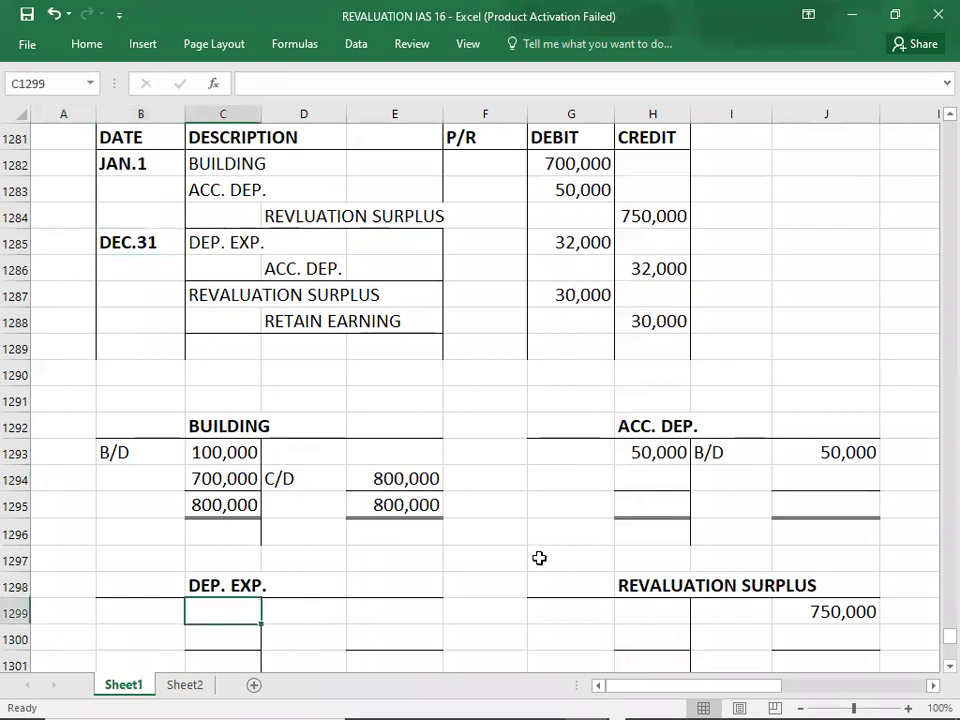
text(32000)
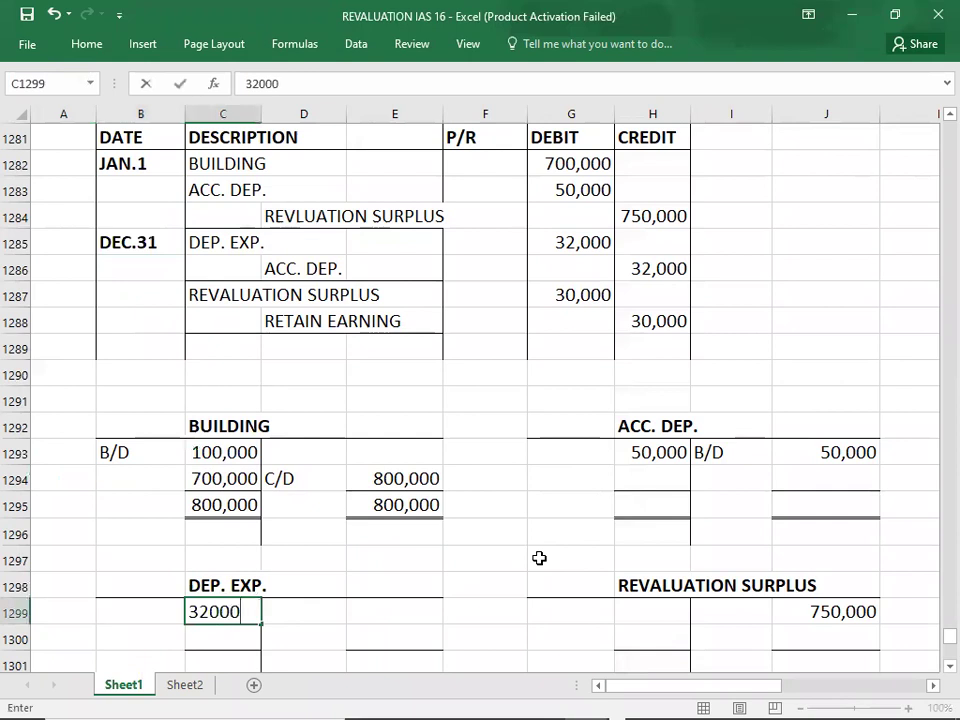
key(Up)
Post the DEC.31 depreciation of 32000 to the credit side of the ACC. DEP. T-account in J1294
key(Up)
key(Up)
key(Up)
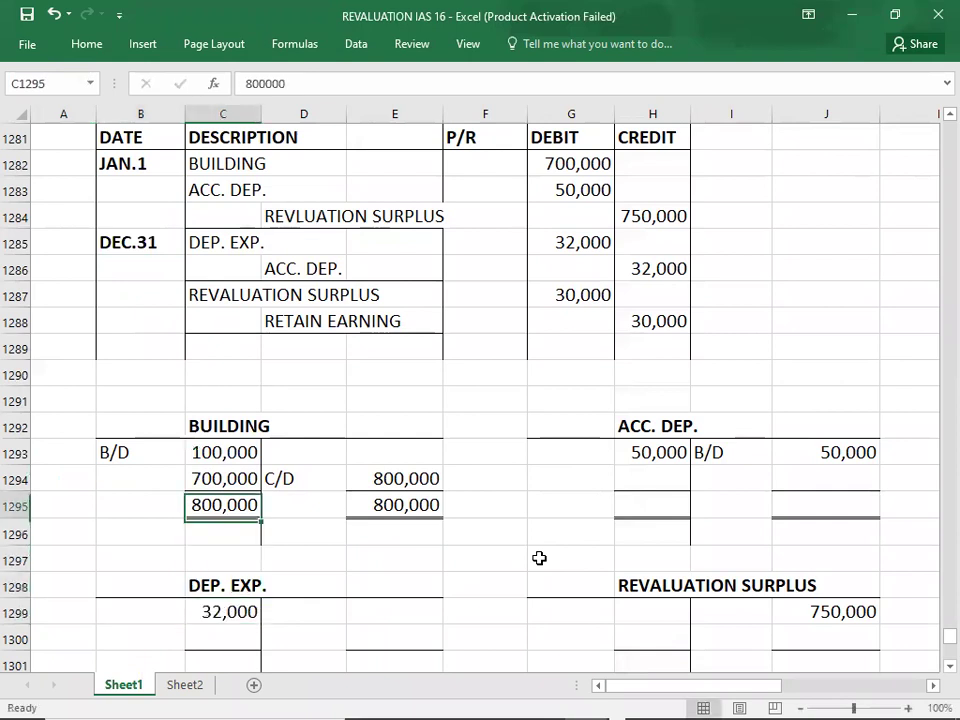
key(Up)
key(Right)
key(Right)
key(Right)
key(Right)
key(Right)
key(Right)
key(Right)
text(32000)
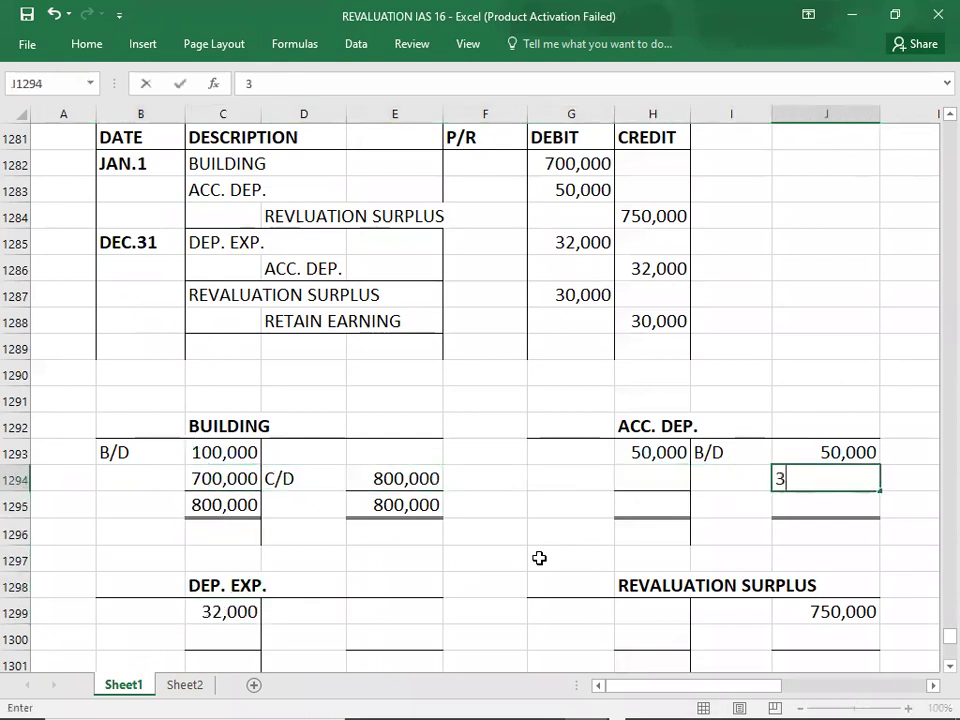
key(Return)
Post the excess depreciation transfer of 30000 to the debit side of the REVALUATION SURPLUS T-account in H1299
key(Down)
key(Down)
key(Down)
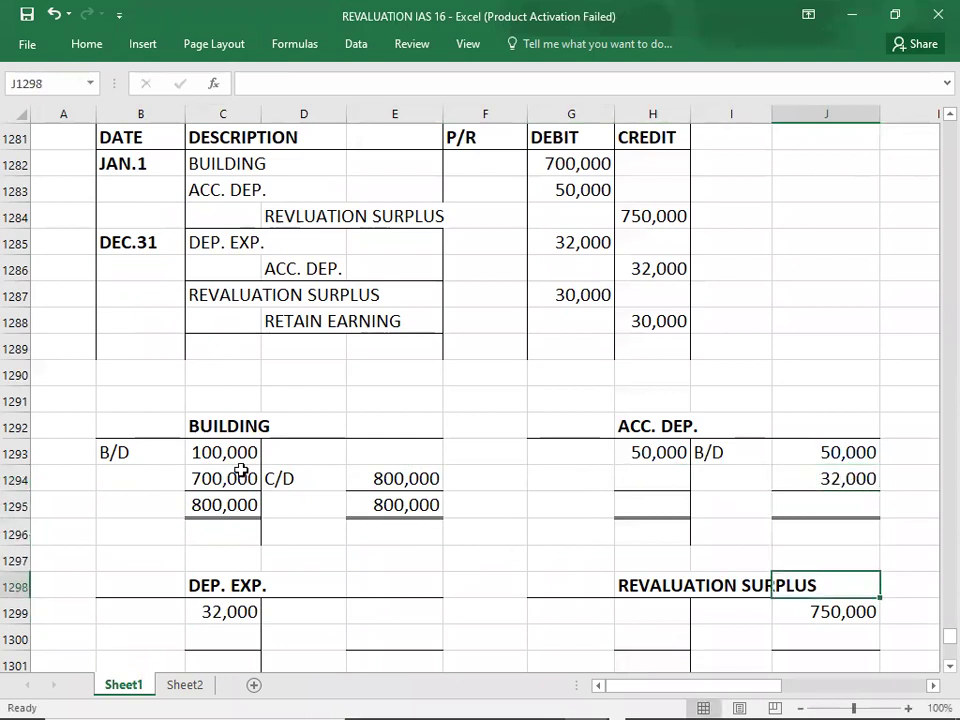
click(137, 295)
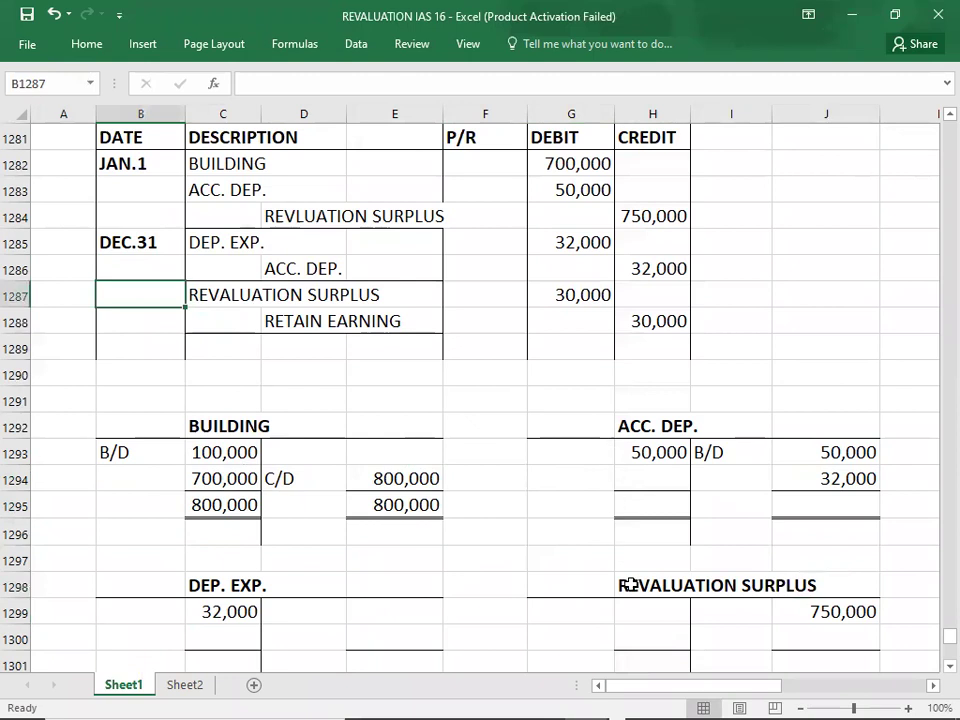
click(643, 613)
text(300)
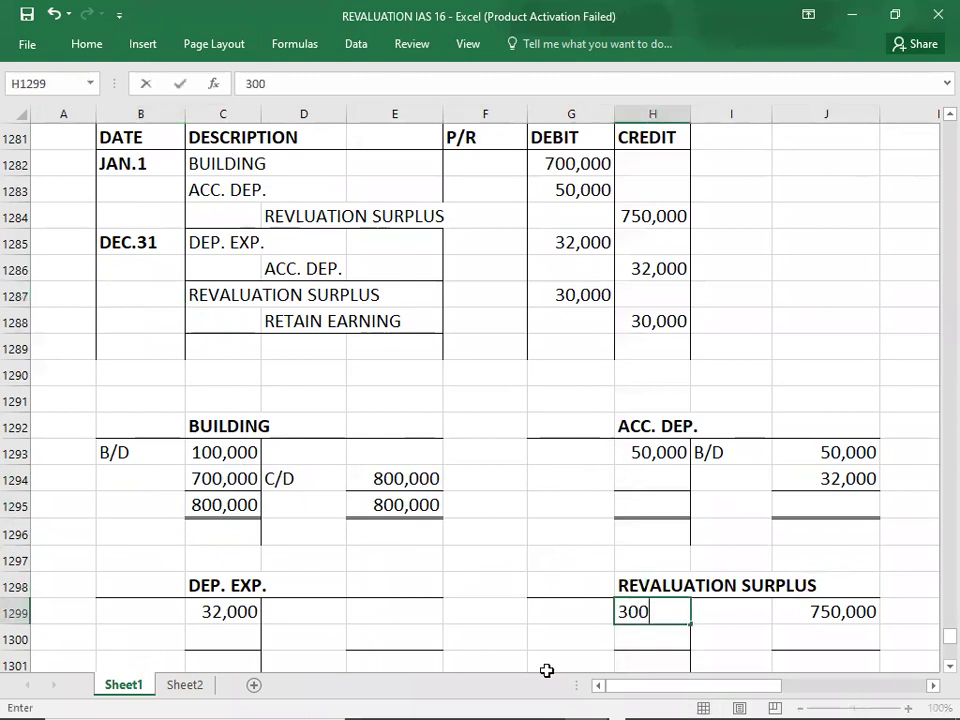
key(Return)
Post the excess depreciation transfer of 30000 to the credit side of the RETAINED EARNING T-account in E1305
key(Return)
key(Return)
key(Return)
key(Return)
key(Return)
key(Return)
key(Return)
key(Return)
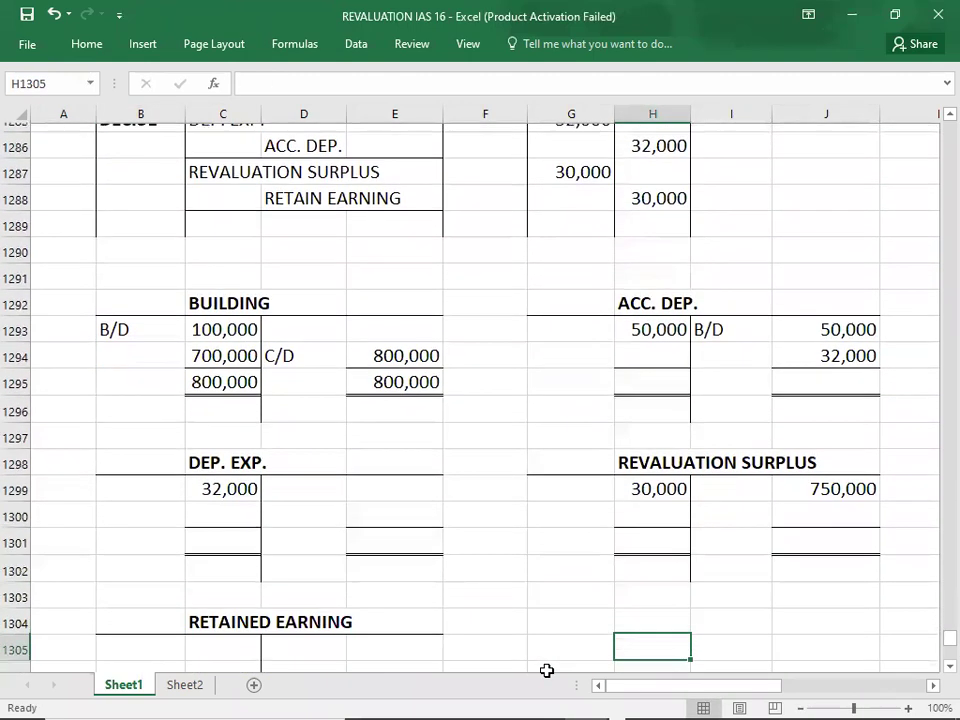
scroll(547, 670, down, 1)
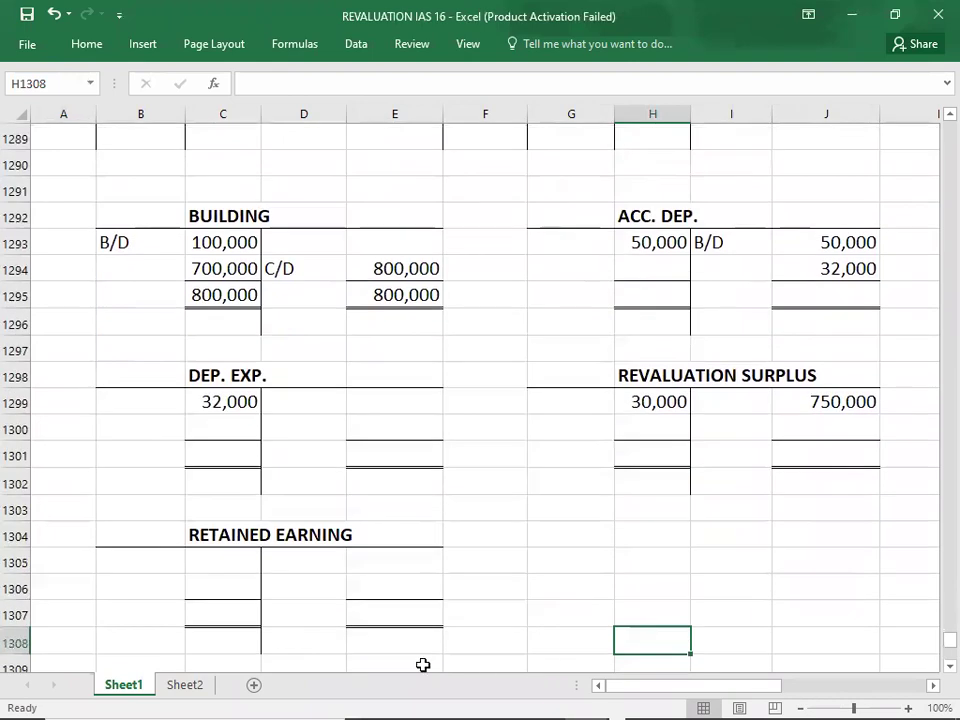
click(405, 564)
text(300000)
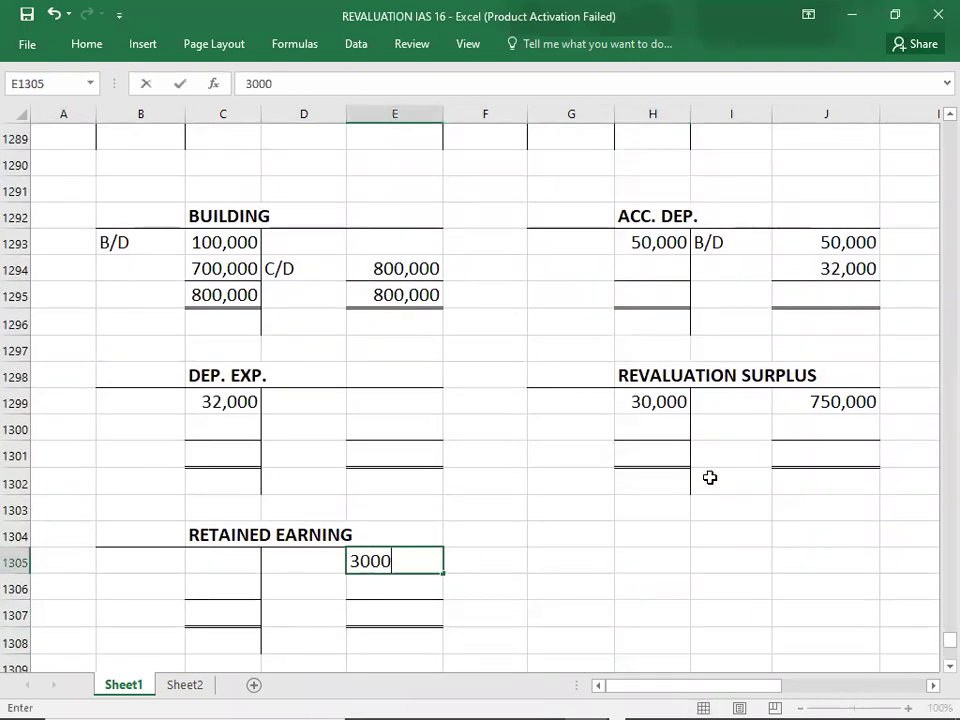
key(Return)
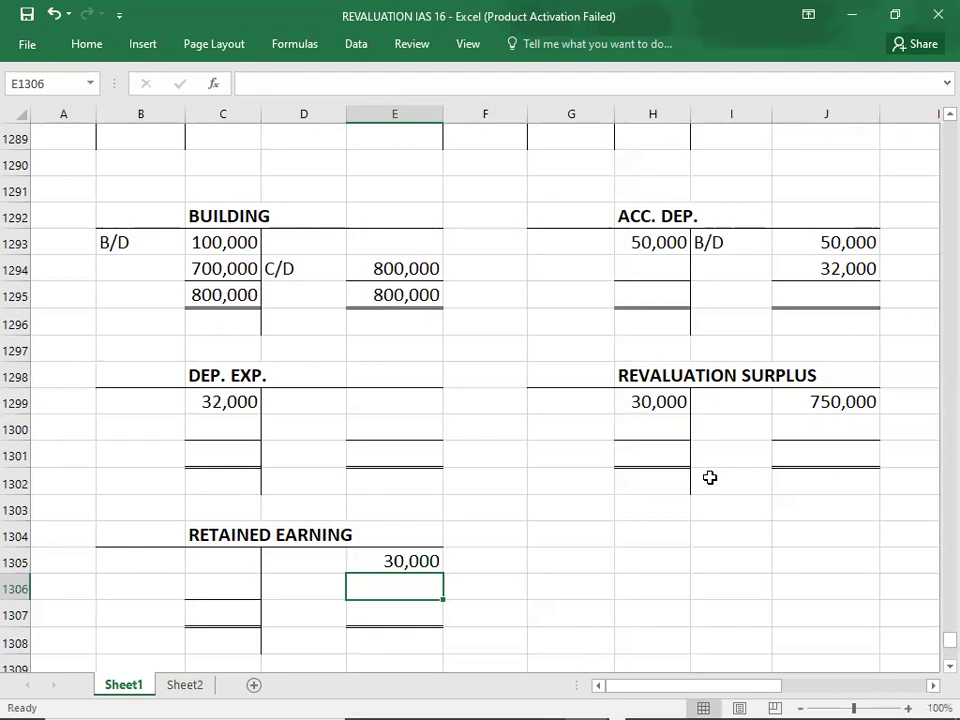
Review the excess depreciation postings in the REVALUATION SURPLUS and RETAINED EARNING T-accounts above the balance sheet extract
key(Return)
key(Return)
key(Return)
key(Return)
key(Return)
key(Return)
key(Return)
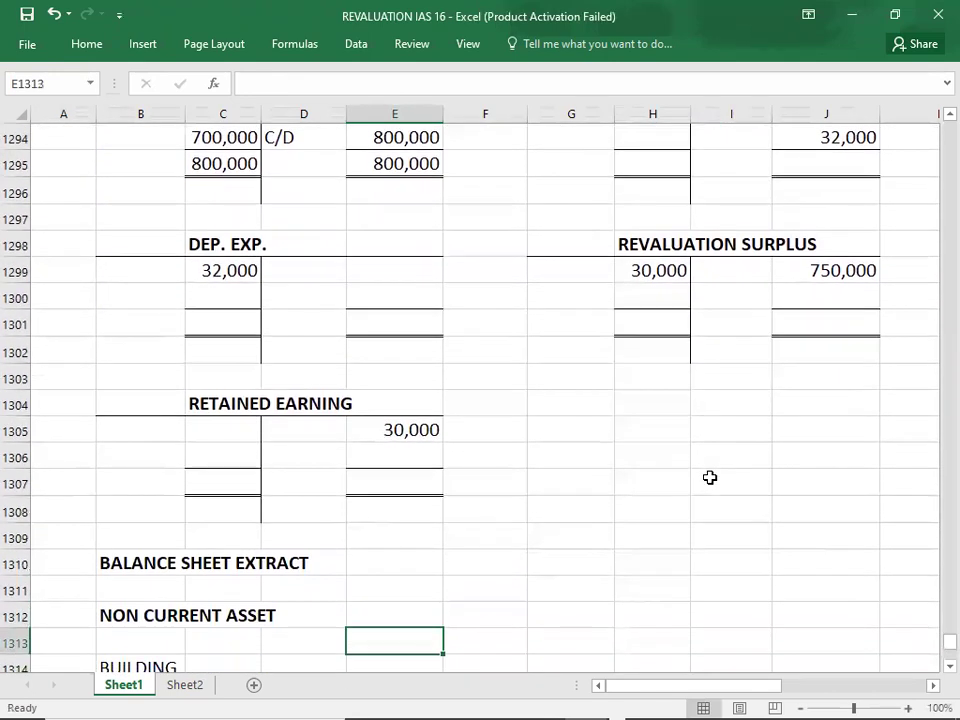
click(638, 272)
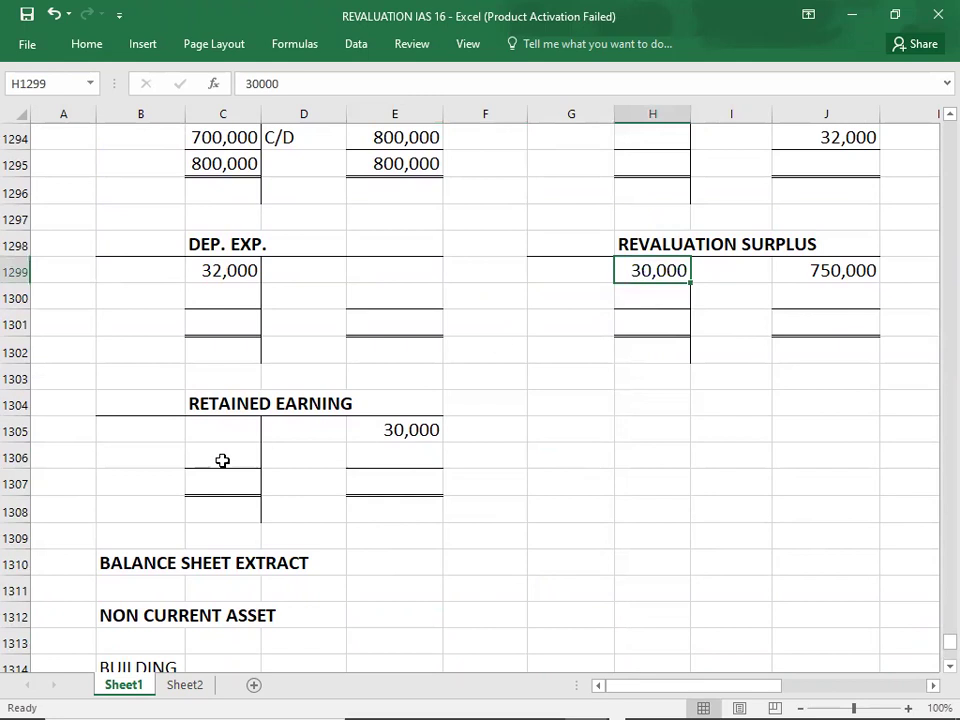
click(370, 428)
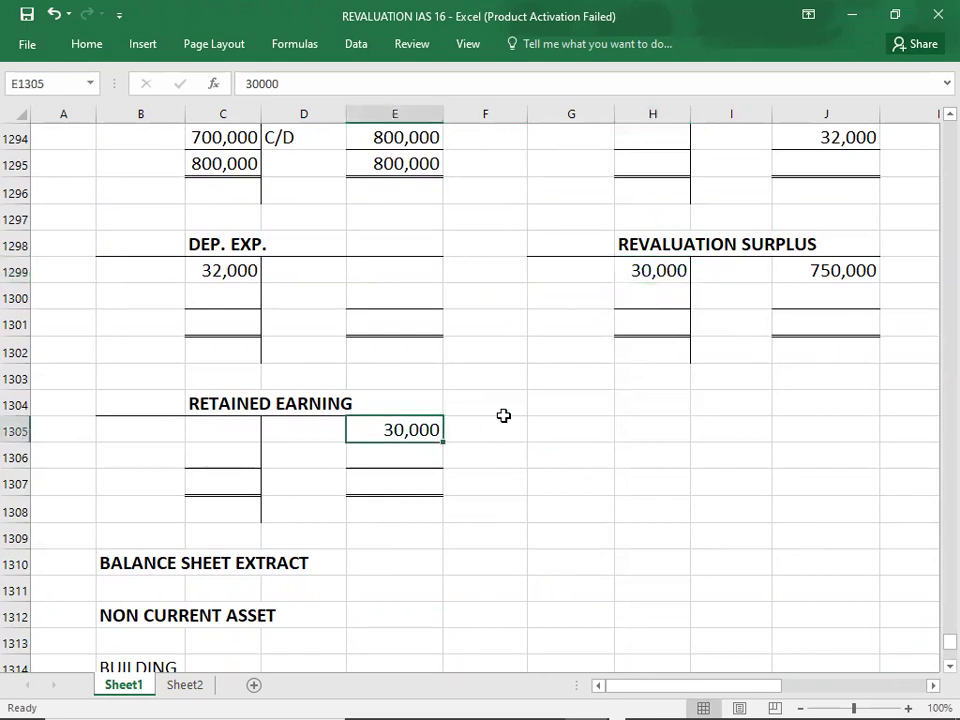
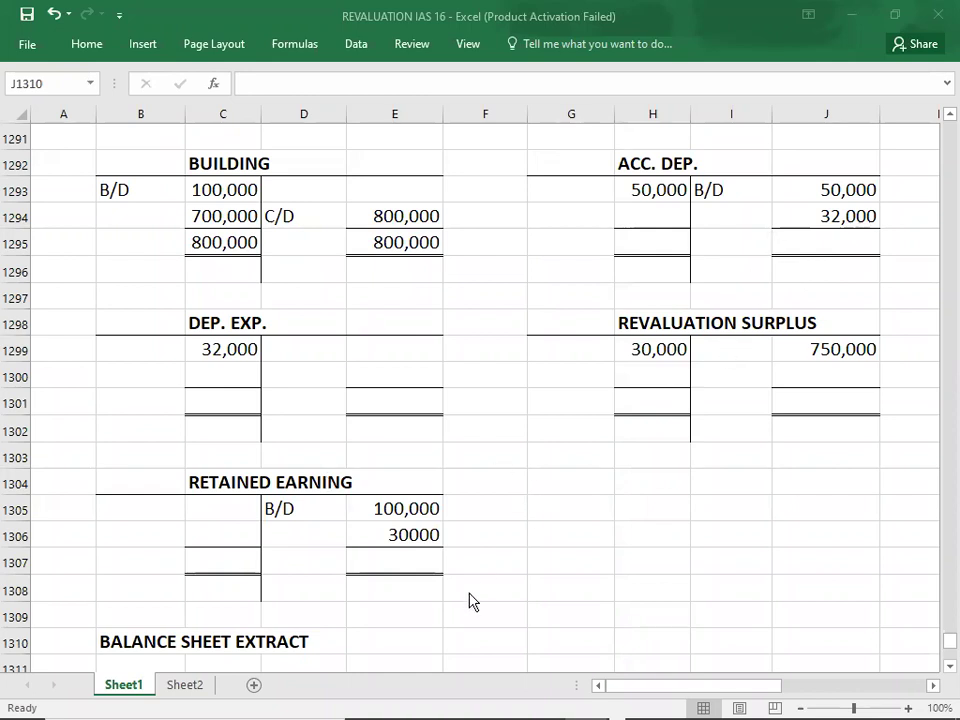
Undo the B/D opening balance entries in the RETAINED EARNING T-account, back to the single transfer posting in E1305
key(ctrl+z)
key(ctrl+z)
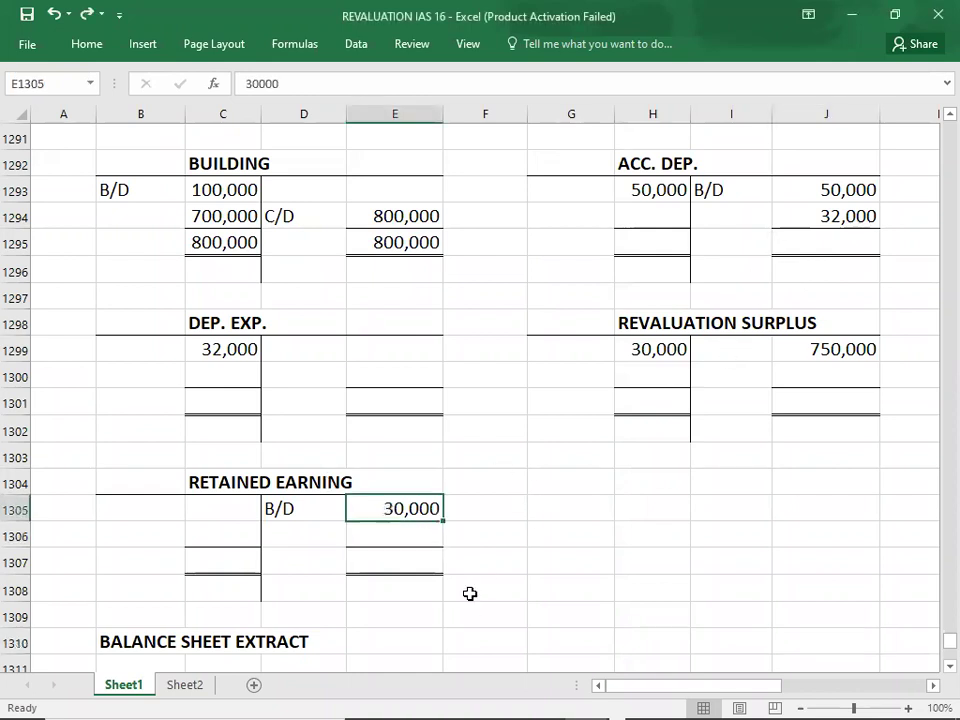
key(ctrl+z)
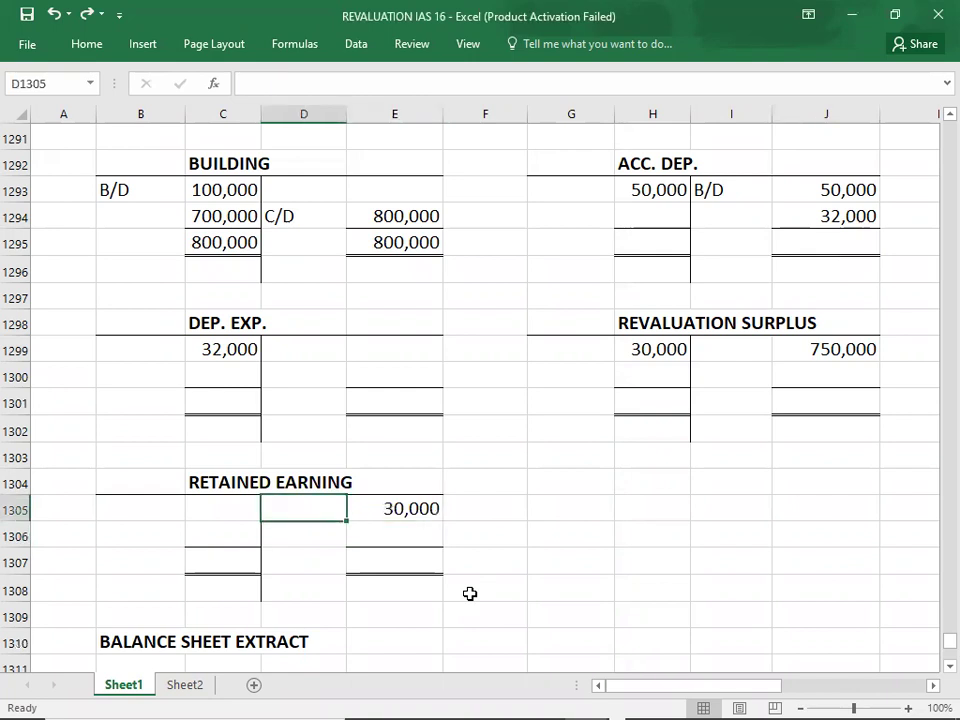
Enter the ACC. DEP. T-account total of 82000 on both sides, in J1295 and H1295
click(817, 231)
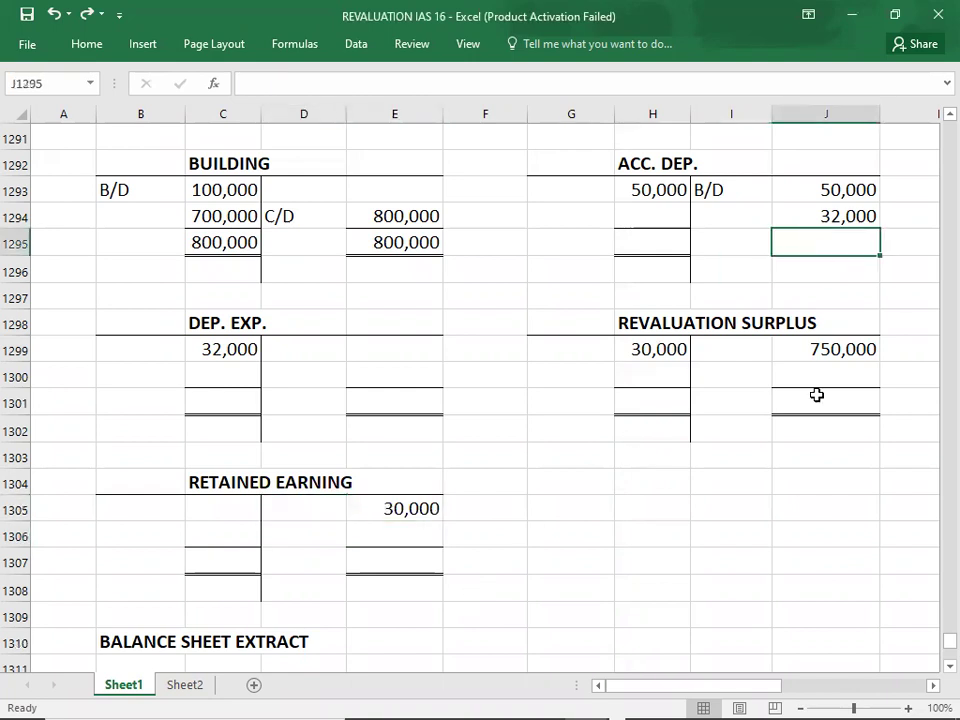
text(820000)
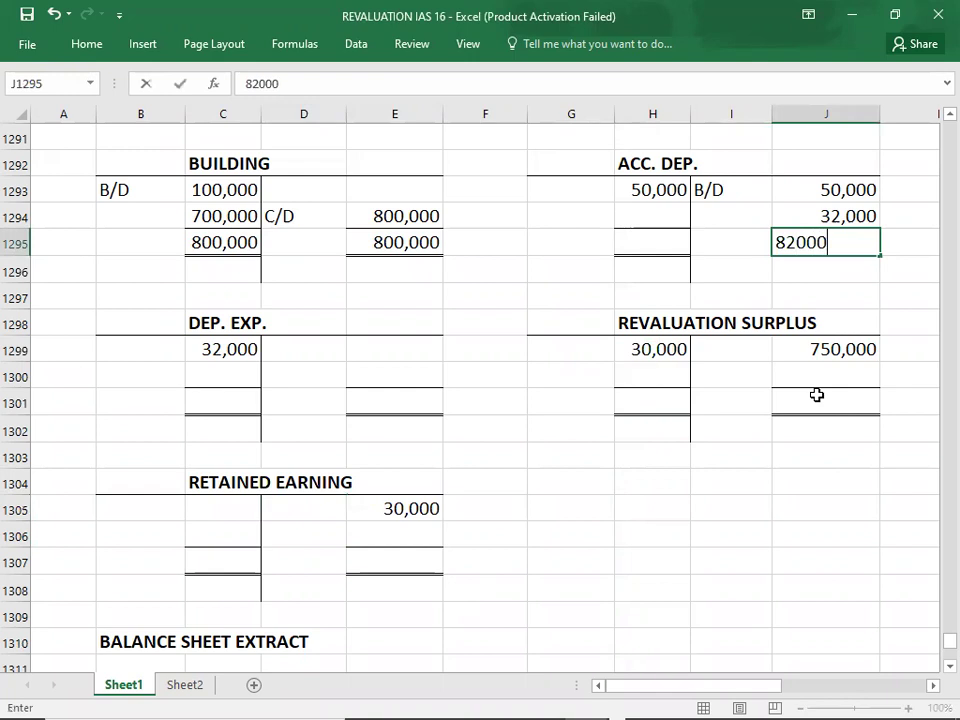
key(Left)
key(Left)
text(82000)
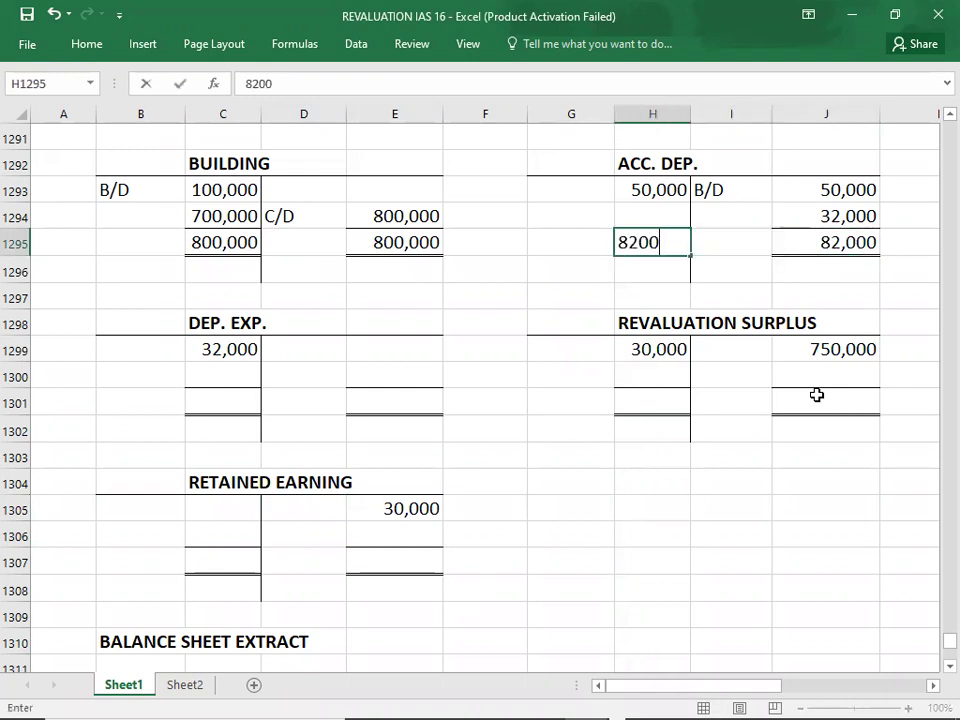
Enter the ACC. DEP. closing balance on the debit side, with C/D in G1294 and 32000 in H1294
key(Up)
key(Left)
text(C/D)
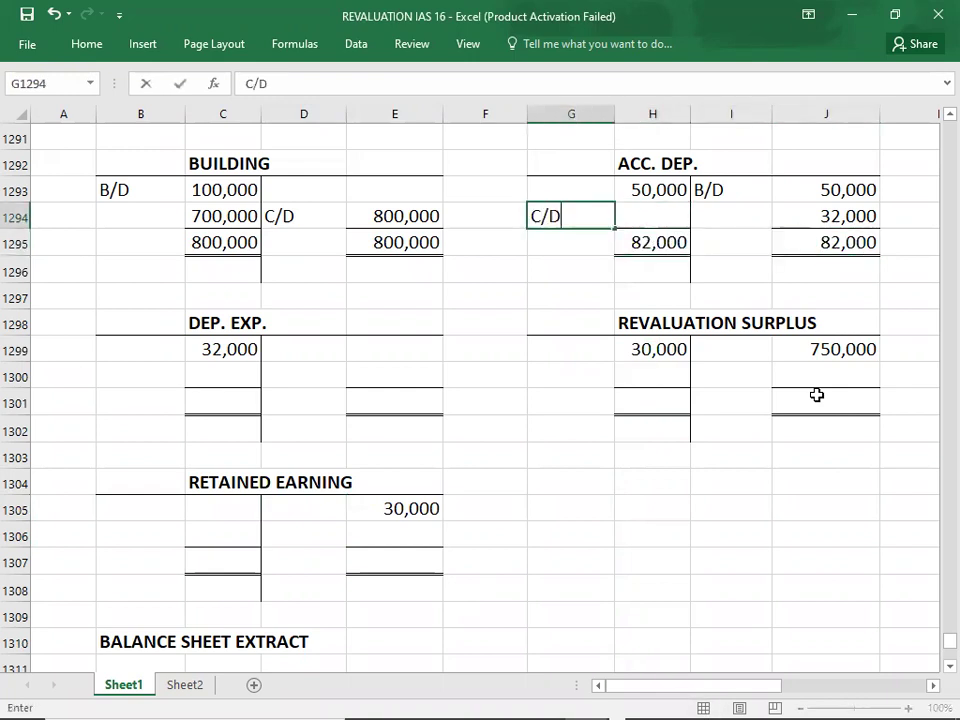
key(Right)
text(32000)
key(Return)
key(Left)
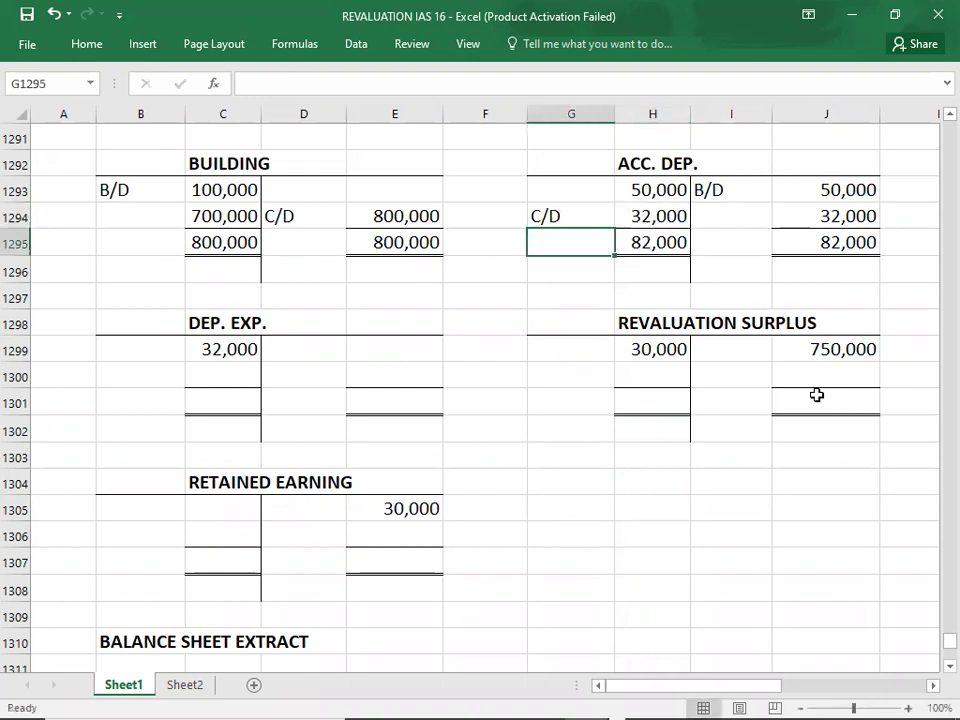
Enter the DEP. EXP. T-account total of 32000 on both sides, in C1301 and E1301
click(226, 404)
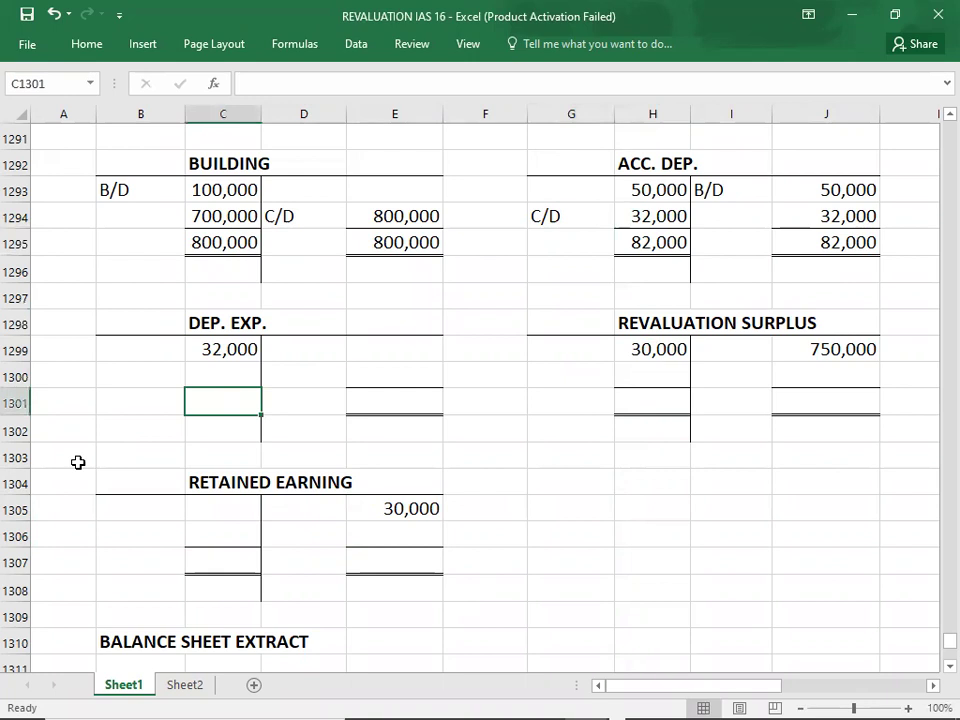
text(32,000)
key(Tab)
key(Tab)
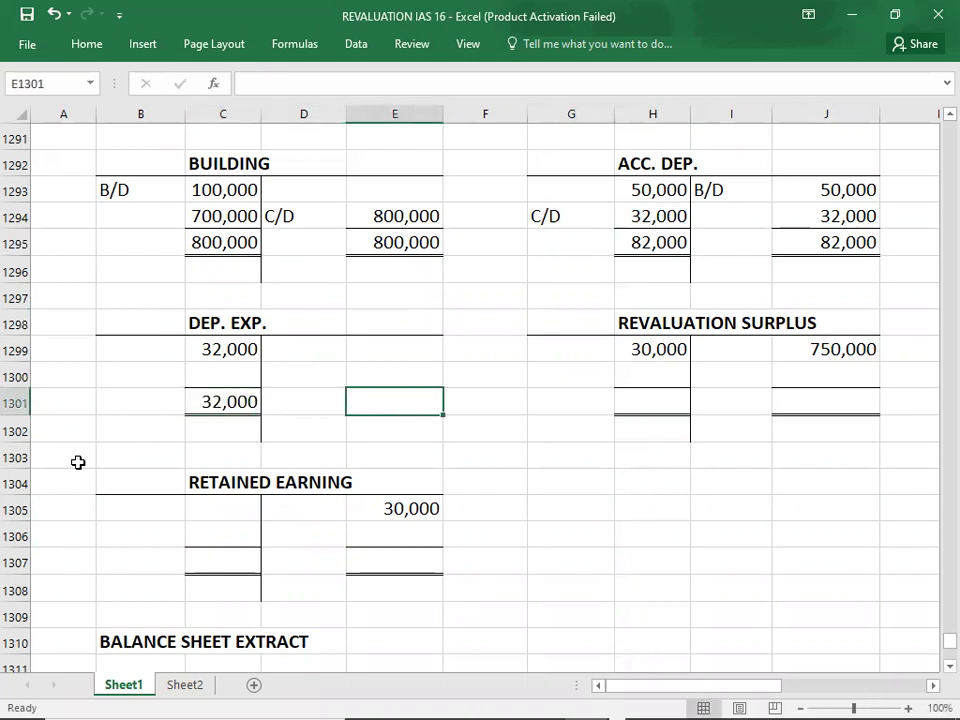
text(32000)
Close DEP. EXP. to the income statement on the credit side, with I.S. in D1299 and 32000 in E1299
key(Up)
key(Up)
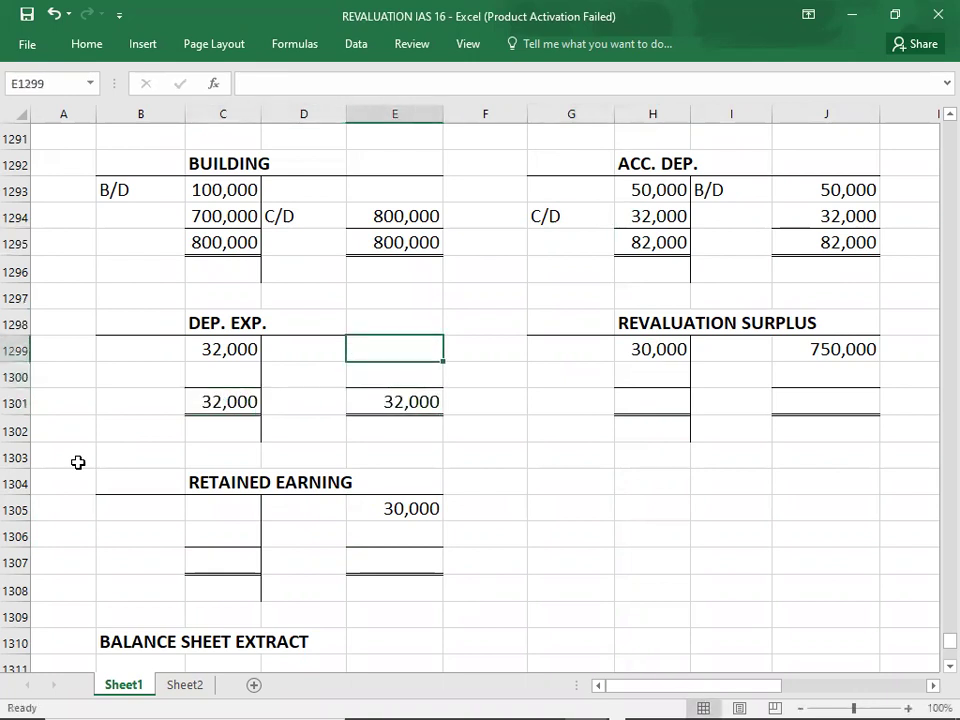
text(32000)
key(Left)
text(I.S.)
key(Right)
Enter the REVALUATION SURPLUS T-account total of 750000 on both sides, in J1301 and H1301
key(Right)
key(Right)
key(Right)
key(Right)
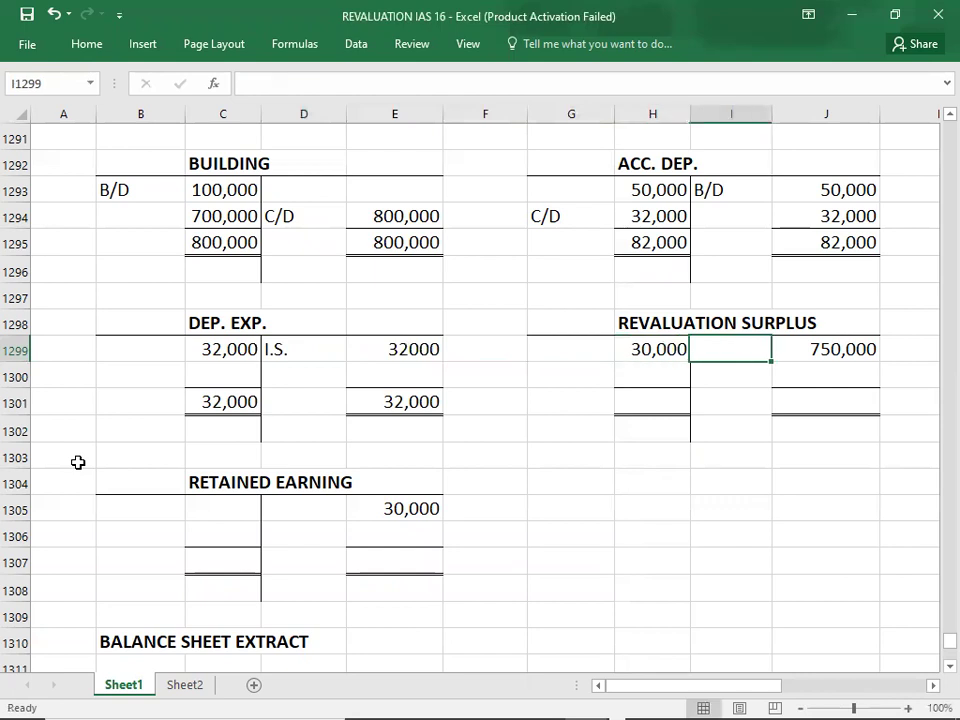
key(Right)
key(Down)
key(Down)
text(750000)
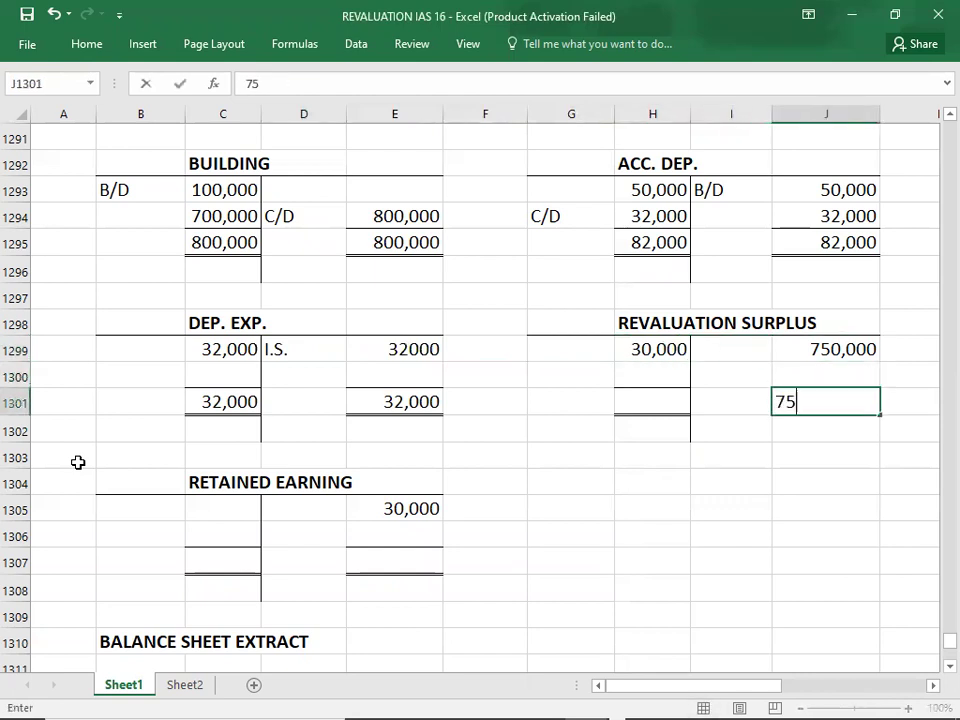
key(ctrl+Return)
key(Left)
key(Left)
text(750,000)
Enter the REVALUATION SURPLUS closing balance on the debit side, with C/D in G1300 and 720000 in H1300
key(Up)
key(Left)
text(C/D)
key(Right)
text(720000)
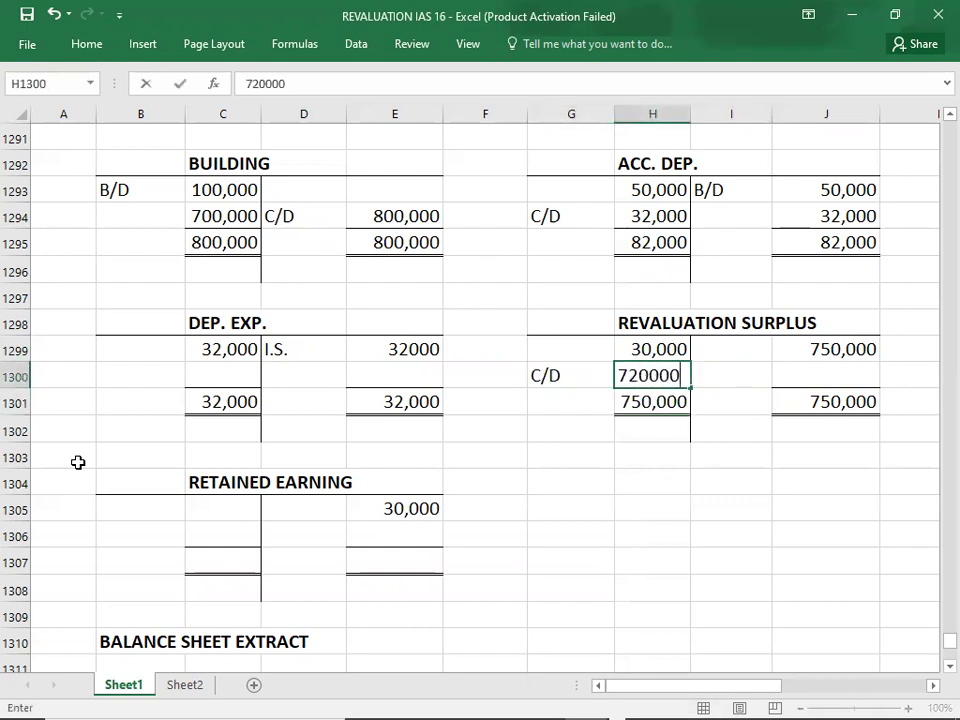
key(Return)
key(Left)
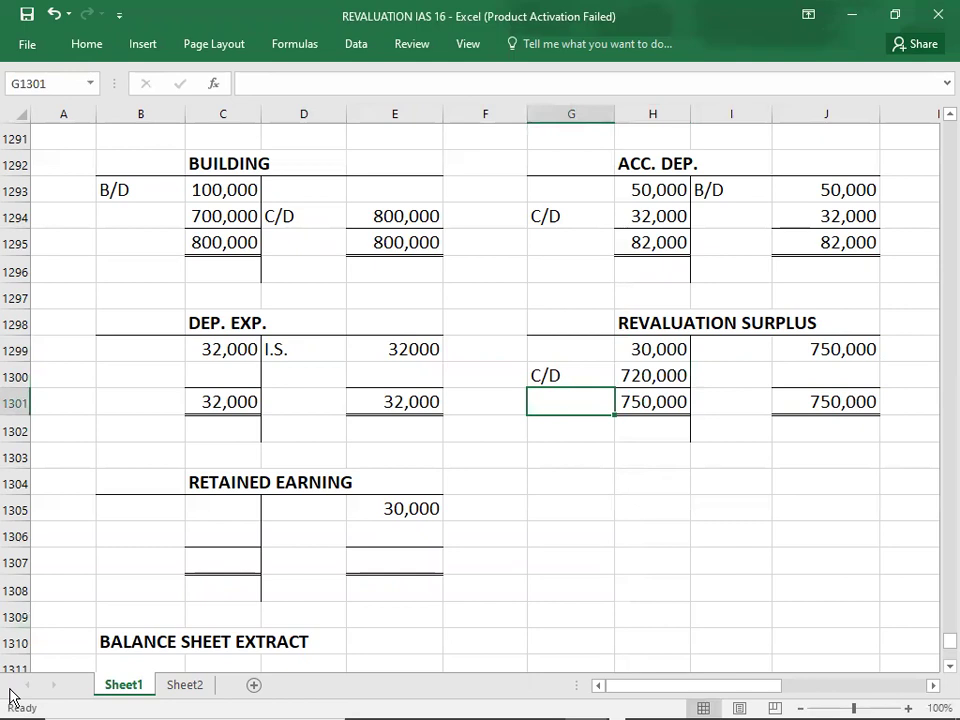
Enter the RETAINED EARNING T-account total of 30000 on both sides, in E1307 and C1307
click(390, 564)
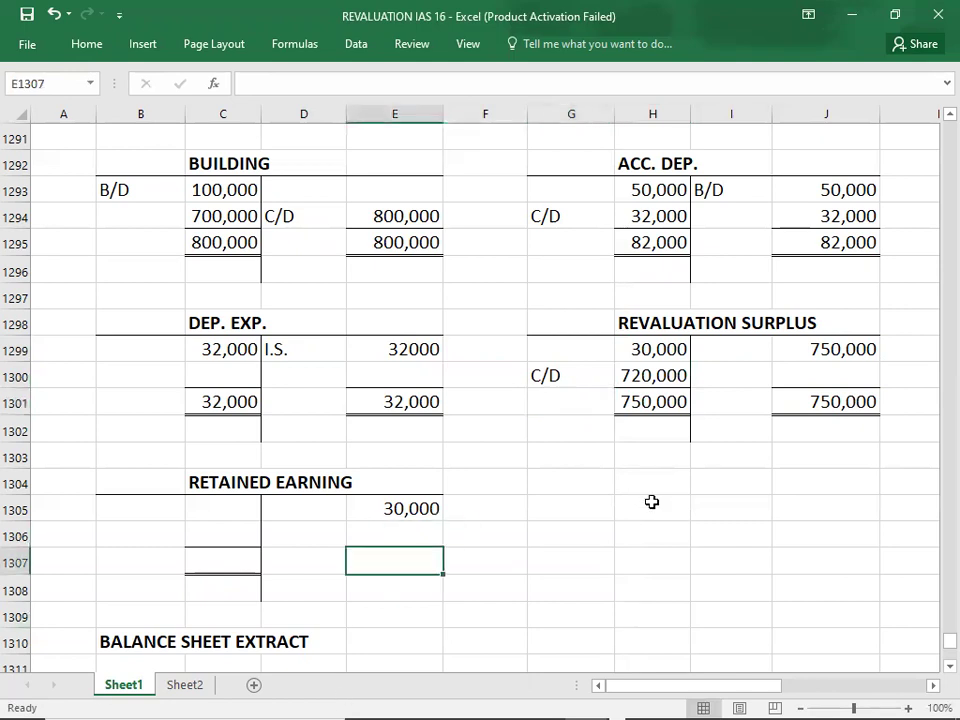
text(30000)
key(Left)
key(Left)
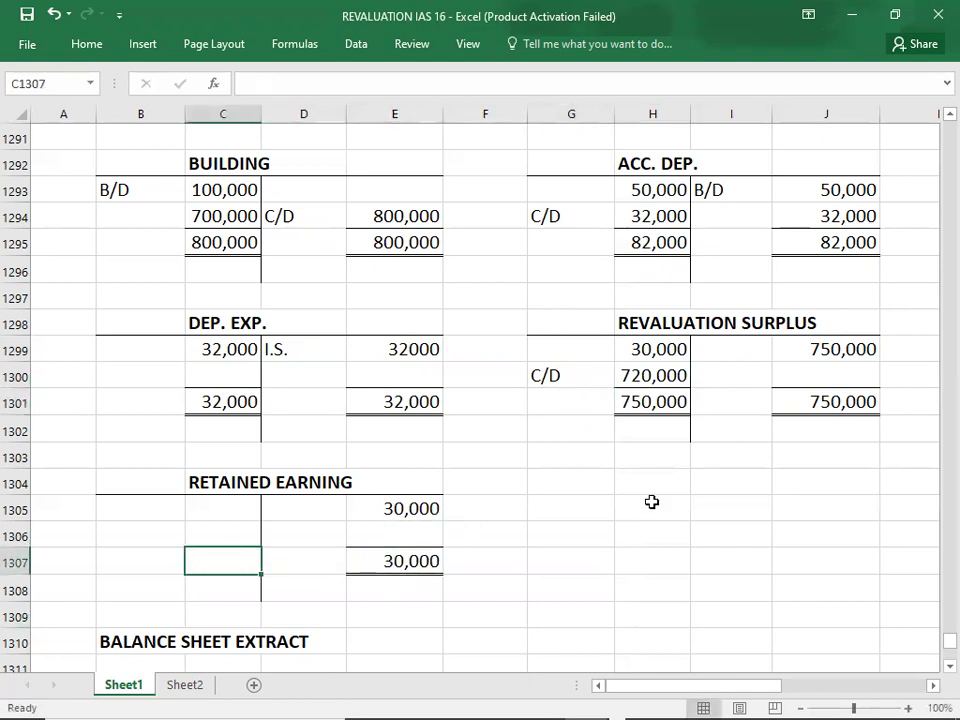
text(30000)
Enter the RETAINED EARNING closing balance on the debit side, with C/D in B1306 and 30000 in C1306
key(Up)
key(Left)
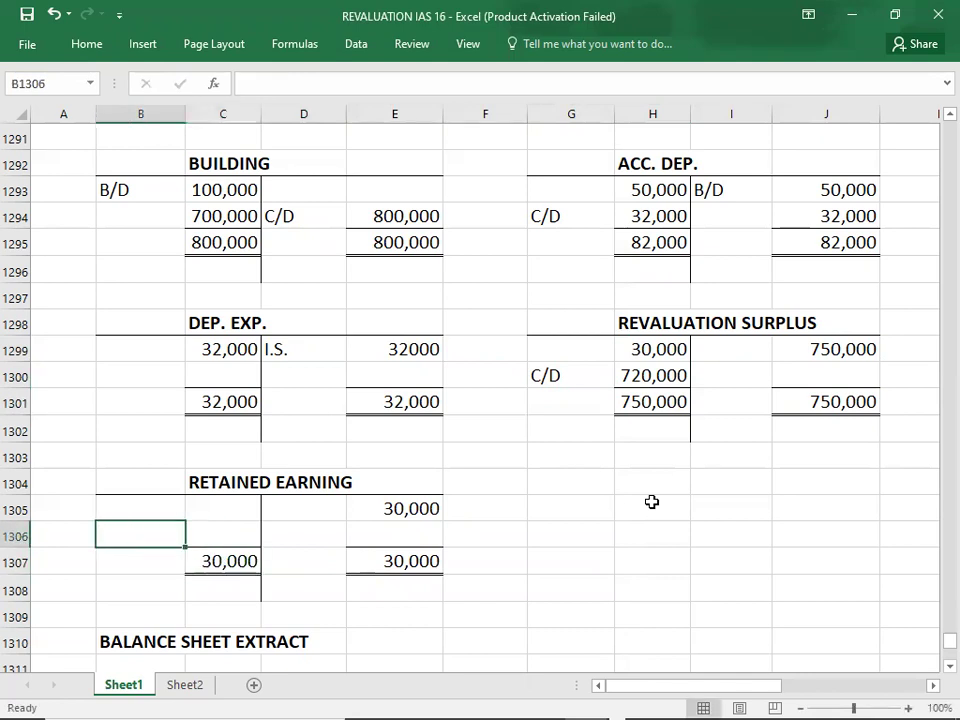
text(C/D)
key(Right)
text(30000)
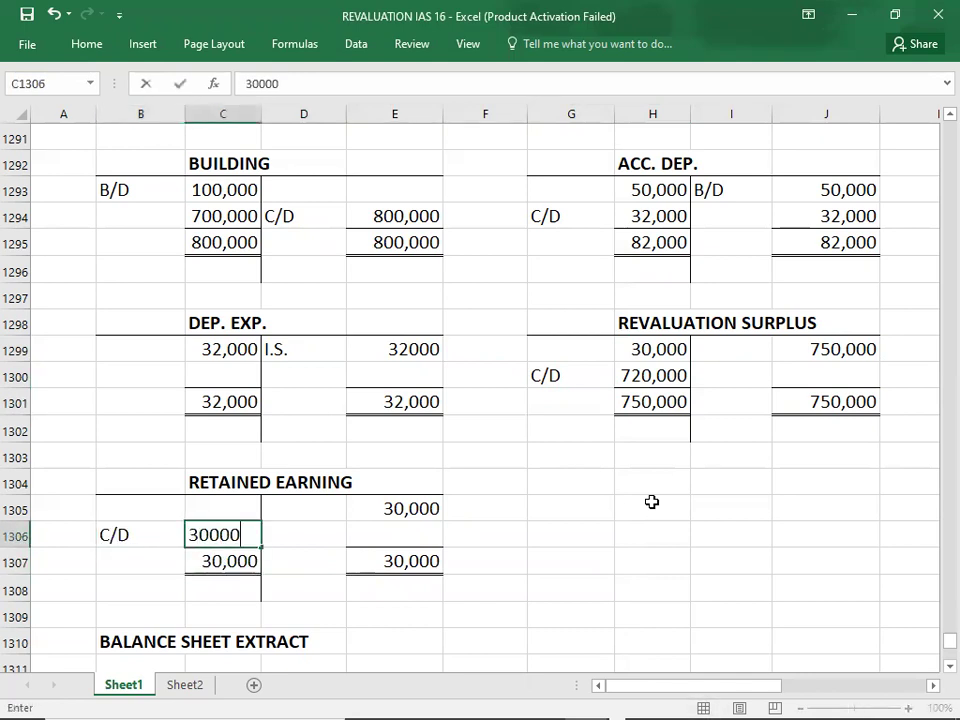
key(Down)
key(Left)
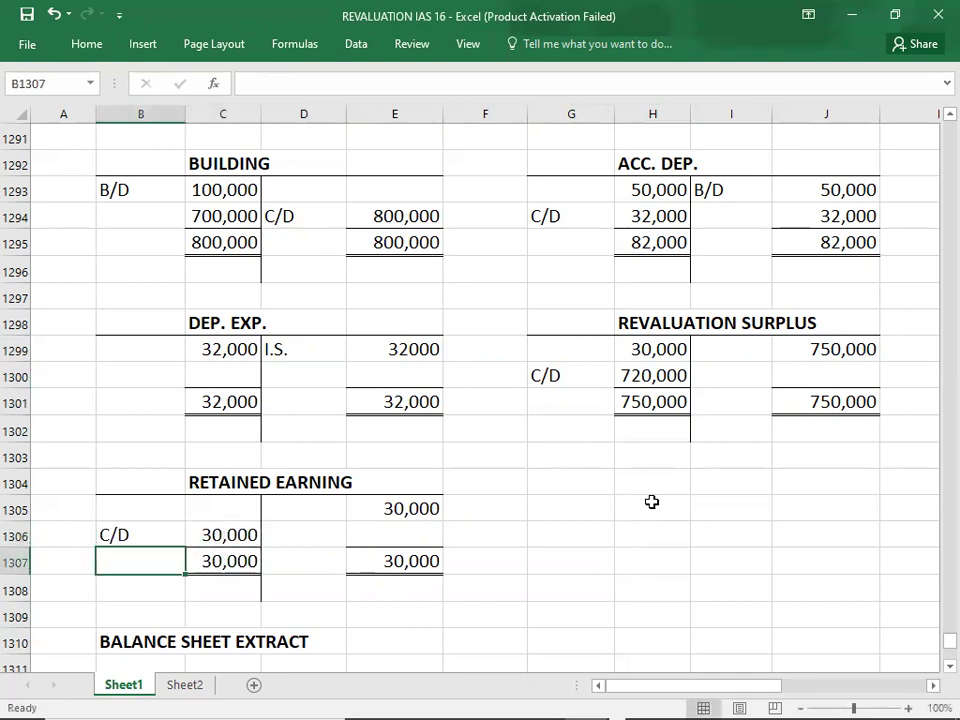
Review the empty balance sheet extract and look up the closing balance in the BUILDING T-account
click(588, 581)
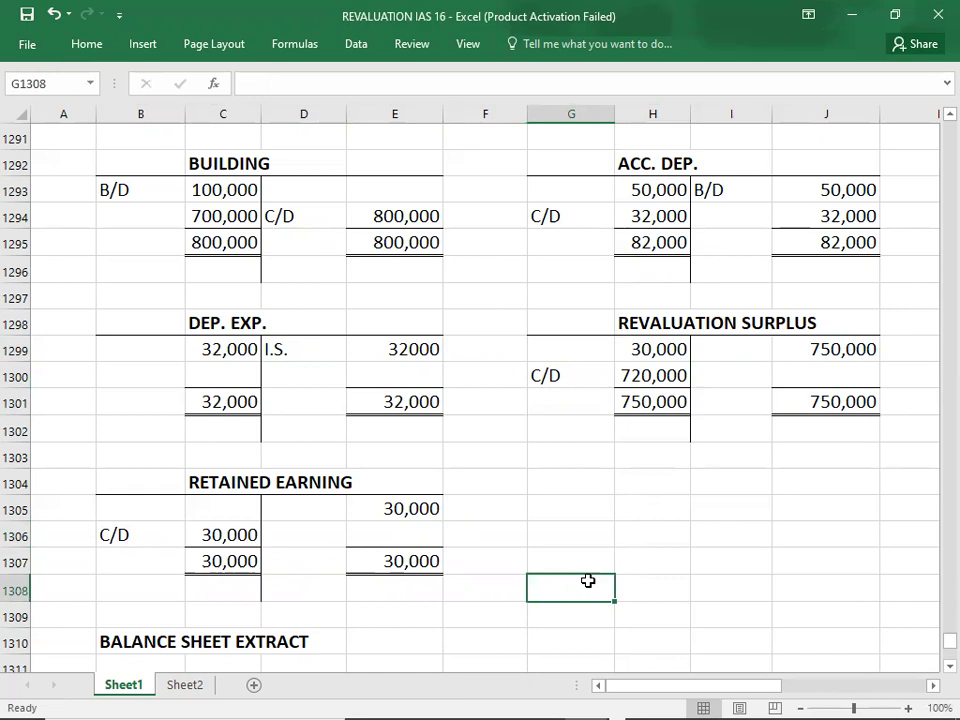
key(Down)
key(Down)
key(Down)
key(Down)
key(Down)
key(Down)
key(Down)
key(Down)
key(Down)
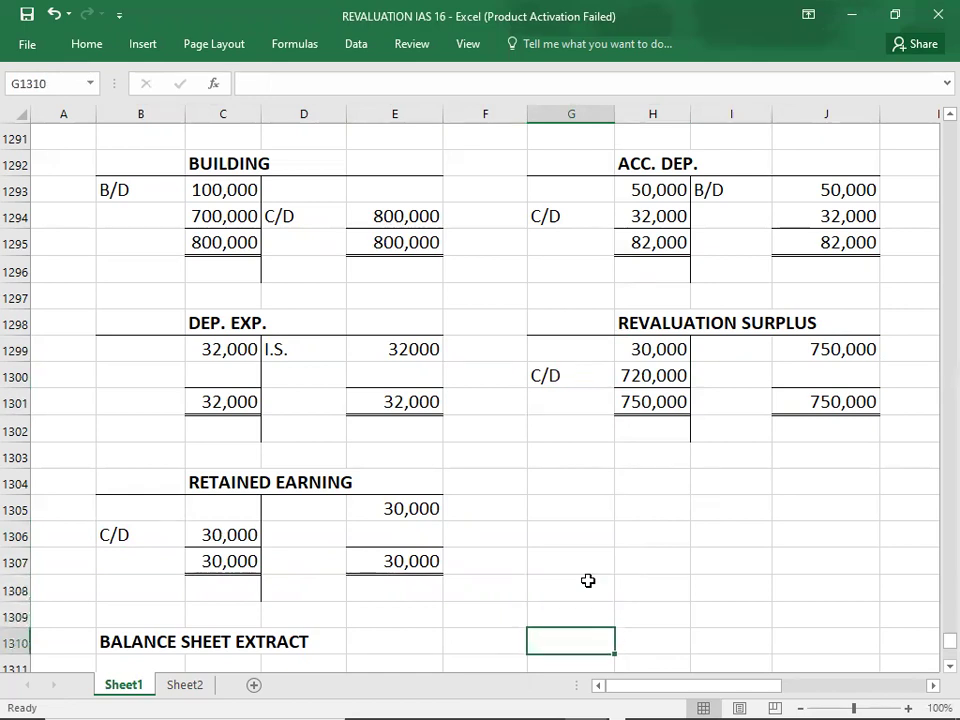
key(Down)
key(Down)
key(Down)
key(Down)
key(Down)
key(Down)
key(Down)
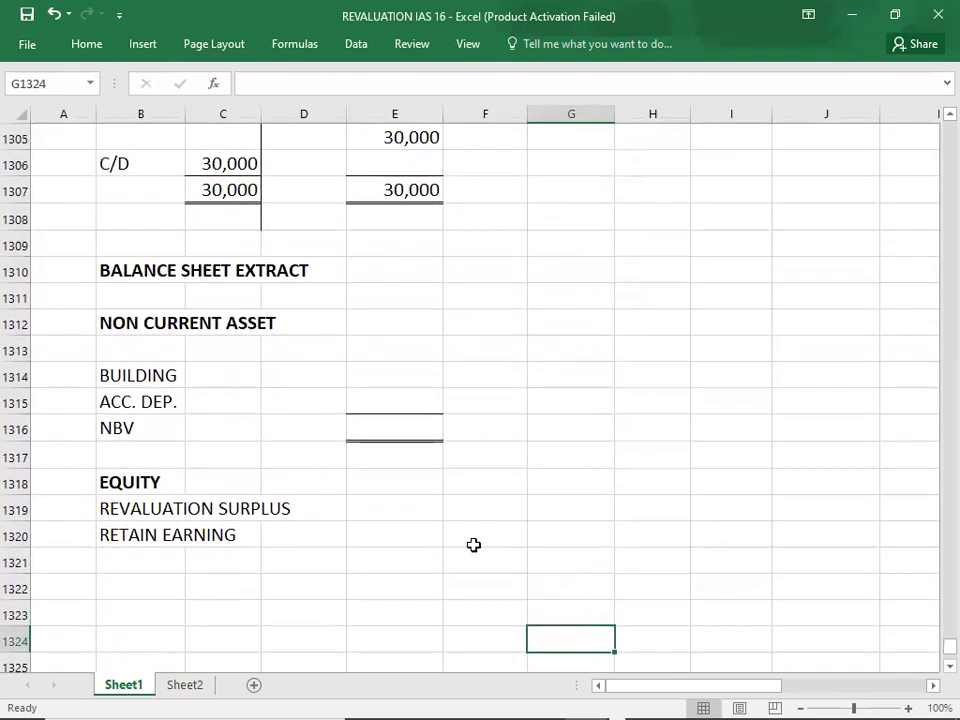
click(395, 380)
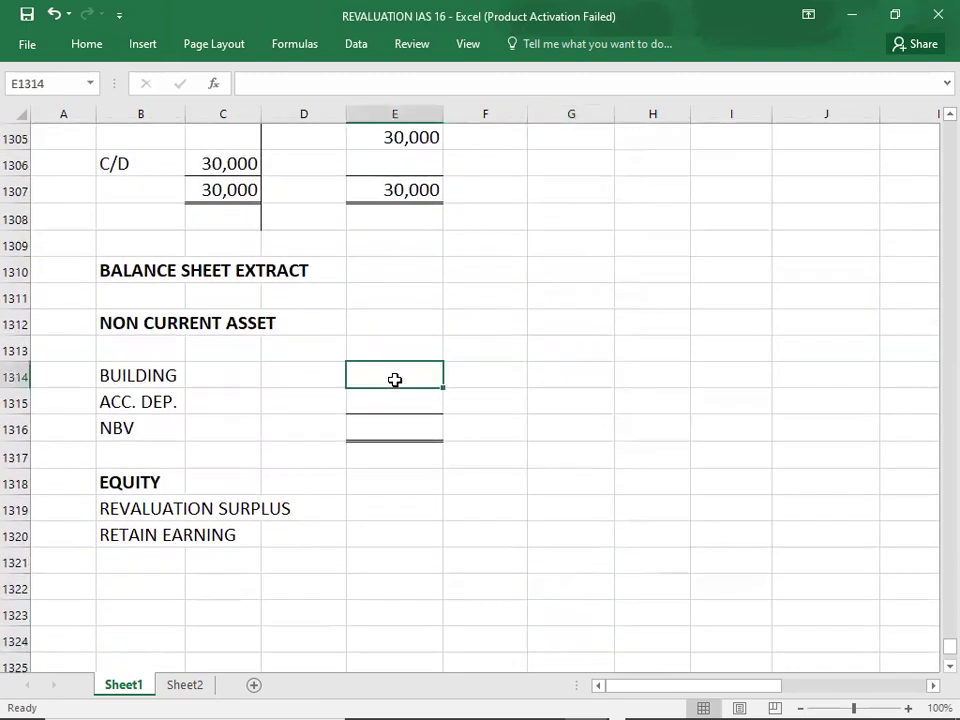
key(Up)
key(Up)
key(Up)
key(Up)
key(Up)
key(Up)
key(Up)
key(Up)
key(Up)
key(Up)
key(Up)
key(Up)
key(Up)
key(Up)
key(Up)
key(Up)
key(Up)
key(Up)
key(Up)
key(Up)
key(Up)
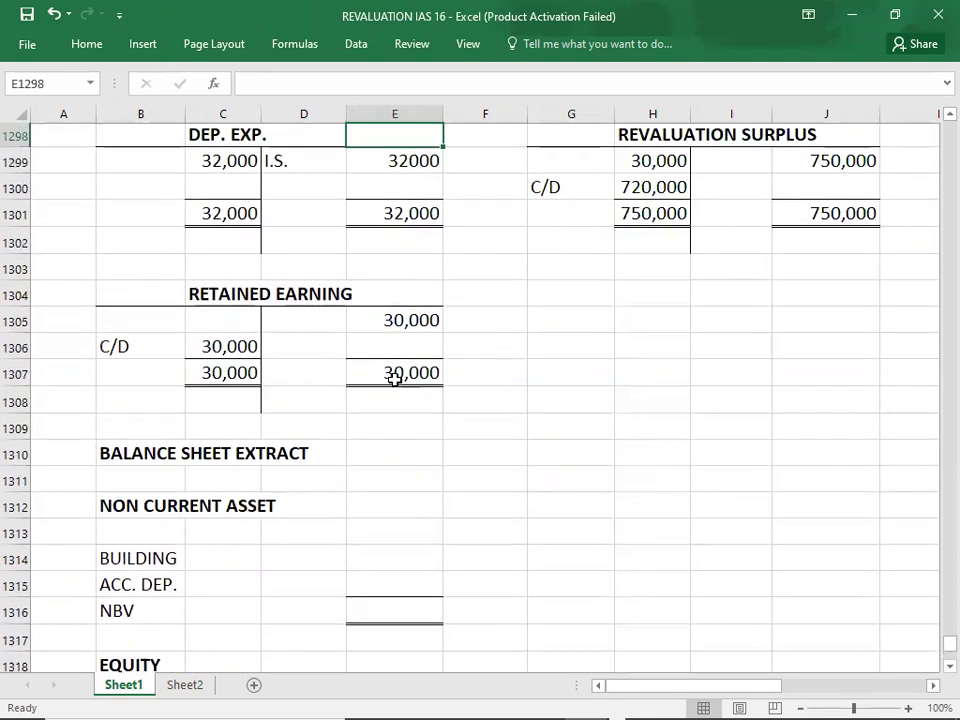
key(Up)
key(Down)
key(Down)
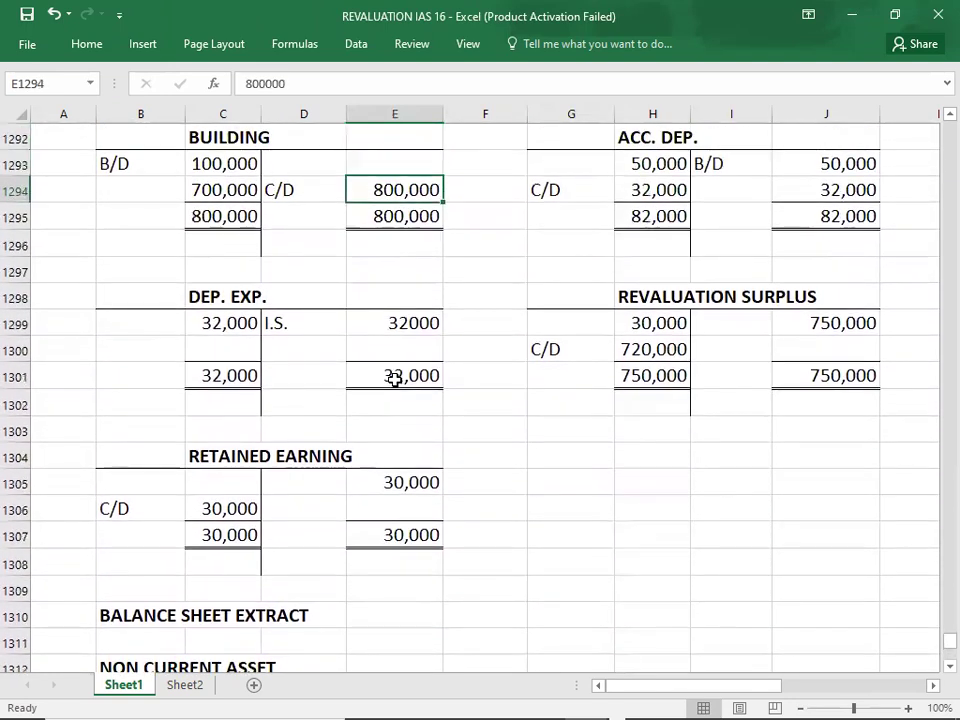
Enter 800000 as the BUILDING amount under NON CURRENT ASSET in the balance sheet extract, cell E1314
key(Down)
key(Down)
key(Down)
key(Down)
key(Down)
key(Down)
key(Down)
key(Down)
key(Down)
key(Down)
key(Down)
key(Down)
key(Down)
key(Down)
key(Down)
key(Down)
key(Down)
key(Down)
key(Down)
key(Down)
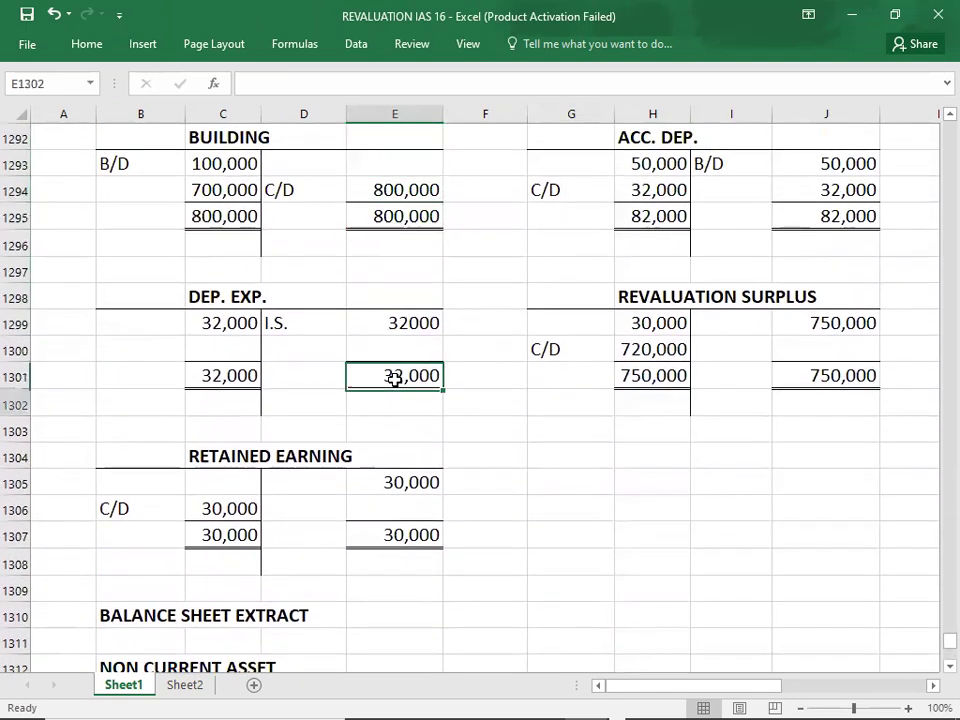
key(Up)
key(Up)
key(Up)
key(Up)
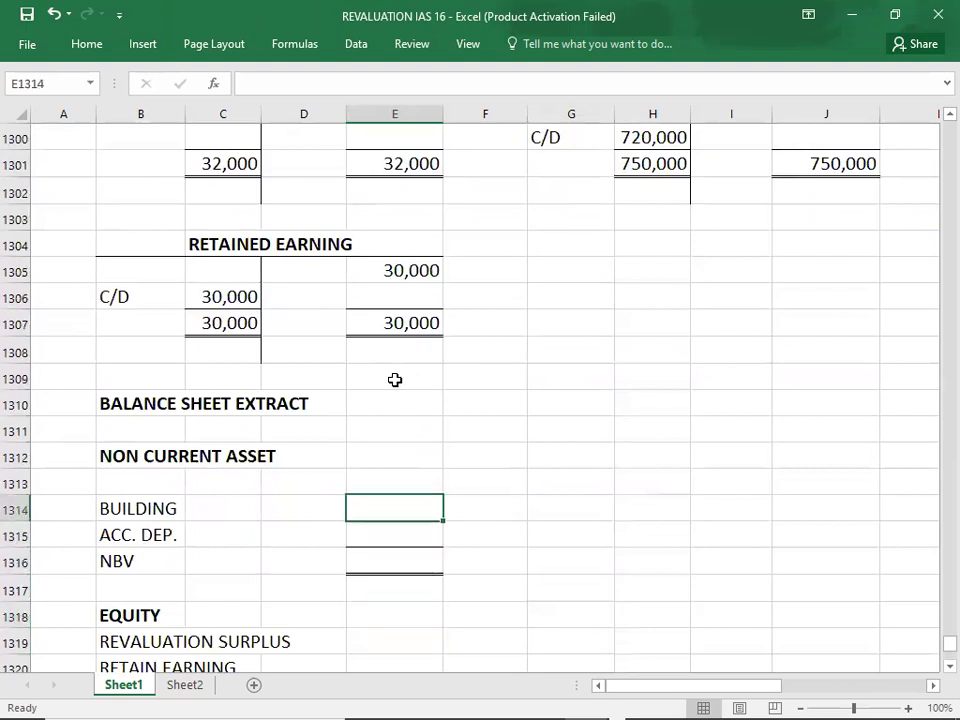
text(800,)
text(0000)
key(Return)
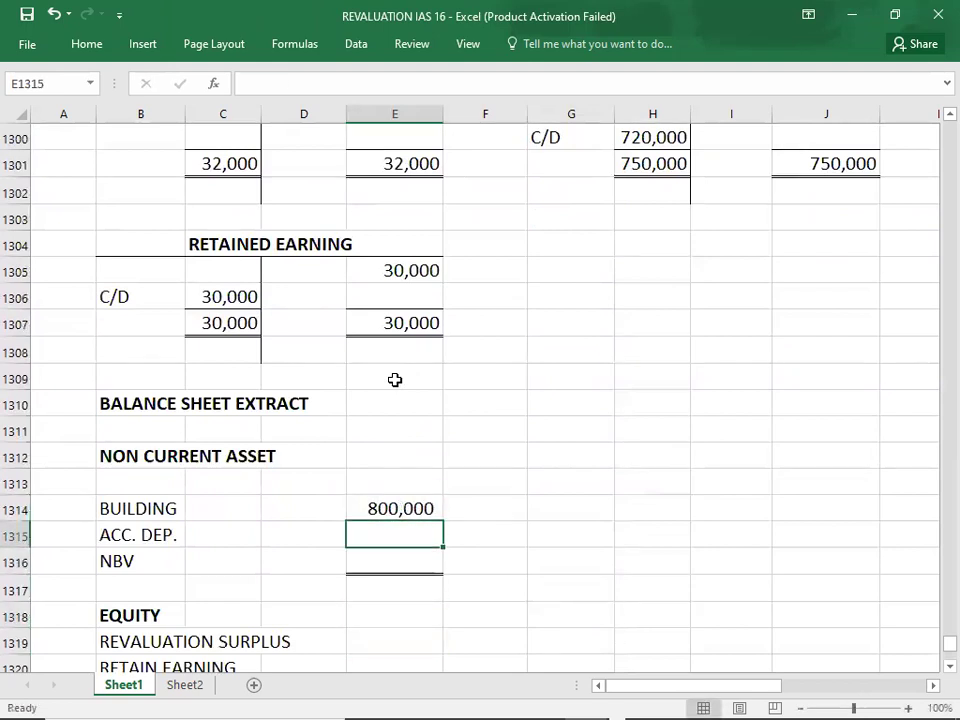
Look up the closing balance in the ACC. DEP. T-account for the balance sheet extract
key(Up)
key(Up)
key(Up)
key(Up)
key(Up)
key(Up)
key(Up)
key(Up)
key(Up)
key(Up)
key(Up)
key(Up)
key(Up)
key(Up)
key(Up)
key(Up)
key(Up)
key(Up)
key(Up)
key(Up)
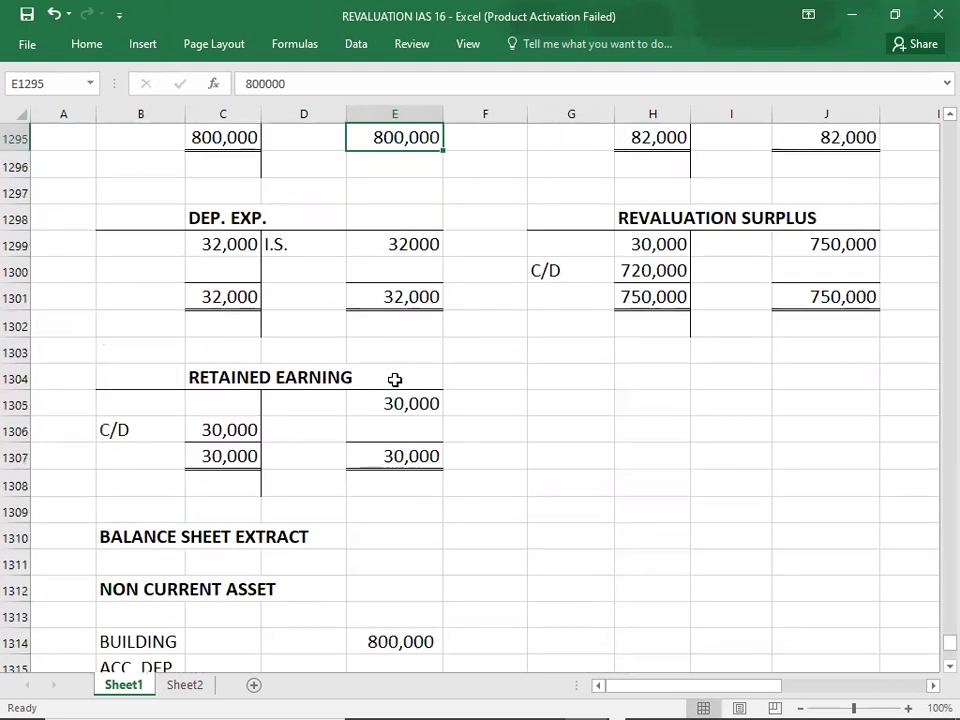
key(Down)
key(Right)
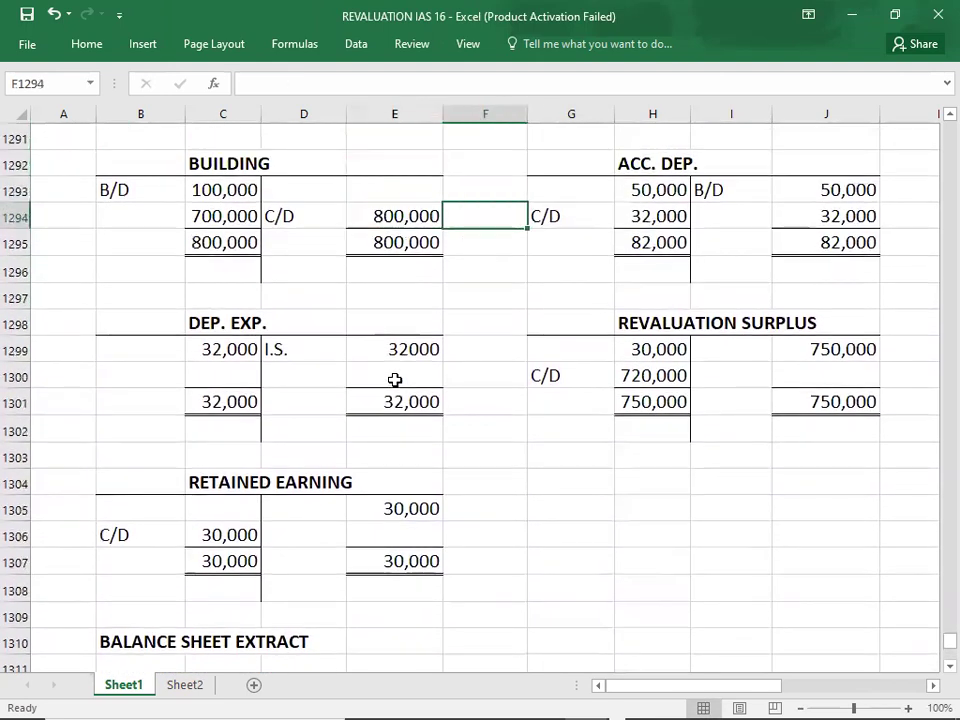
key(Right)
key(Right)
key(Left)
key(Left)
key(Left)
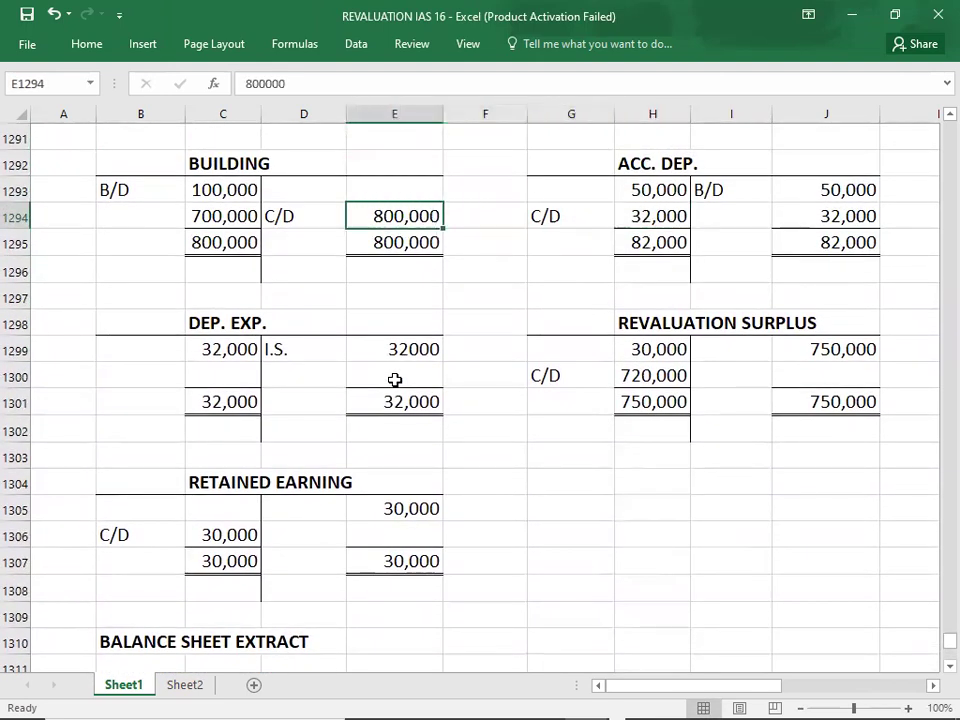
Enter -32000 as the ACC. DEP. amount under NON CURRENT ASSET in the balance sheet extract, cell E1315
key(Down)
key(Down)
key(Down)
key(Down)
key(Down)
key(Down)
key(Down)
key(Down)
key(Down)
key(Down)
key(Down)
key(Down)
key(Down)
key(Down)
key(Down)
key(Down)
key(Down)
key(Down)
key(Down)
key(Down)
key(Down)
key(Down)
key(Down)
key(Down)
key(Up)
key(Up)
key(Up)
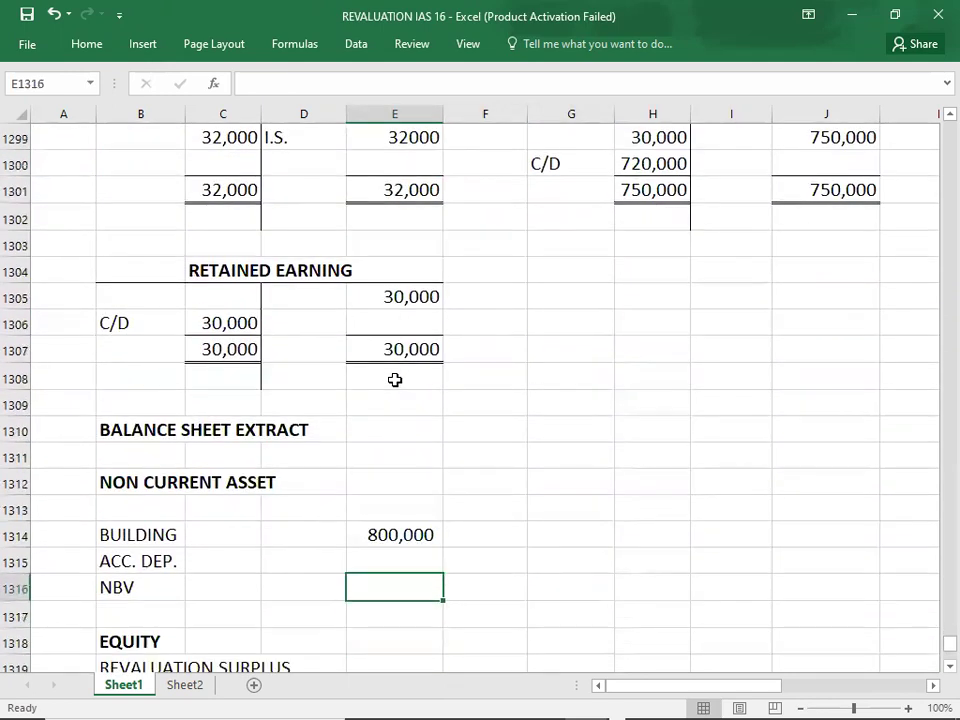
text(-32000)
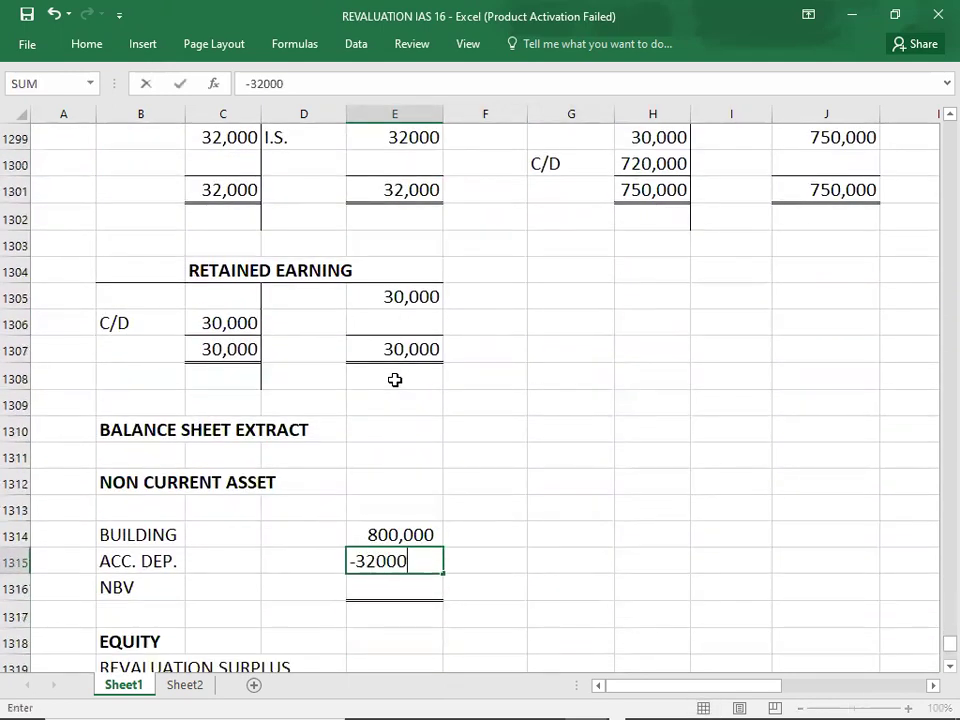
key(Return)
Enter 768000 as the building's NBV in cell E1316 of the balance sheet extract
key(Down)
key(Down)
key(Down)
key(Down)
key(Down)
key(Down)
key(Up)
key(Up)
key(Up)
key(Up)
key(Up)
key(Up)
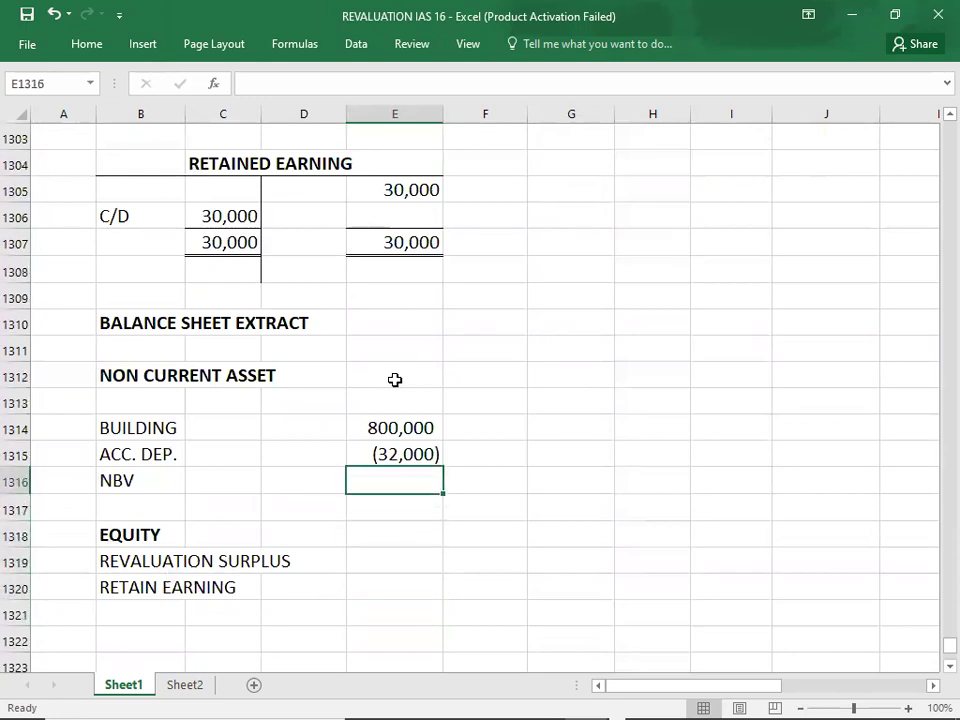
text(768000)
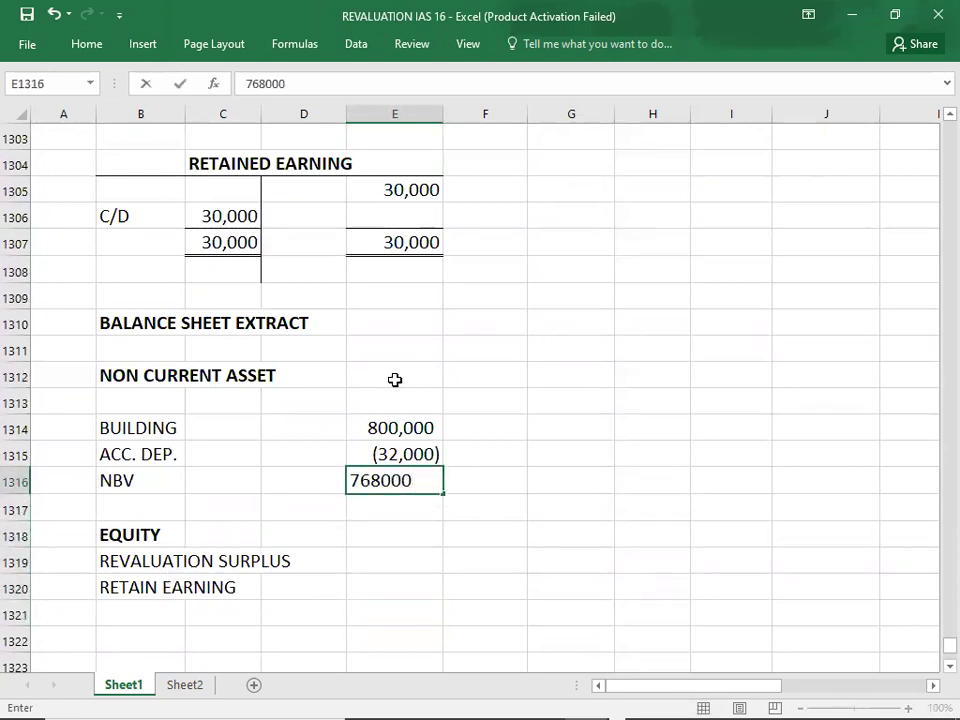
key(Return)
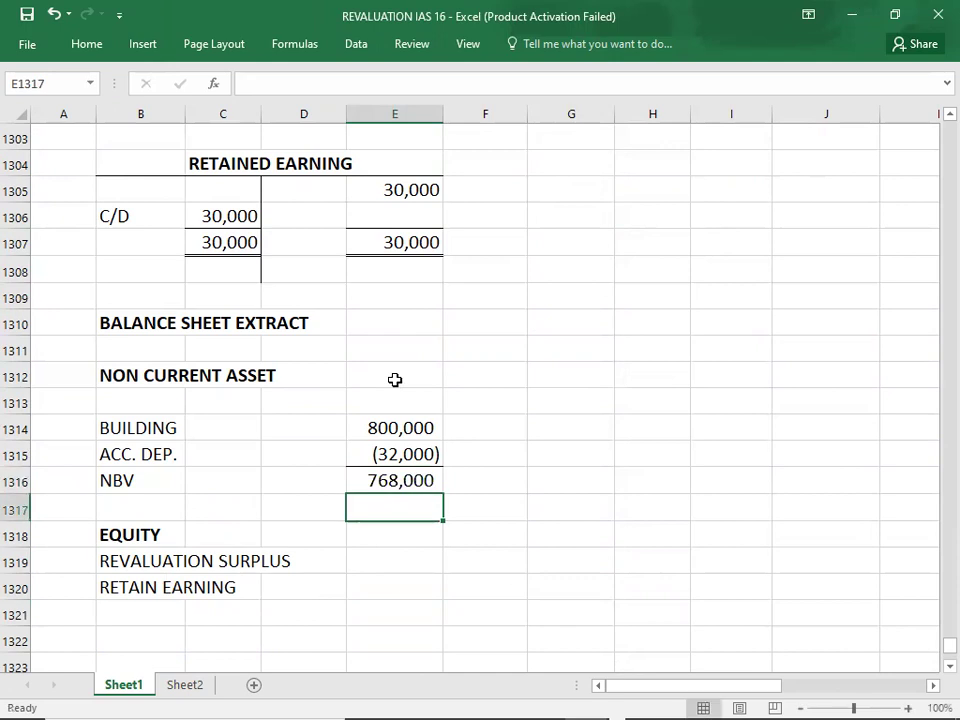
Look up the closing balance in the REVALUATION SURPLUS T-account for the EQUITY section of the extract
key(Down)
key(Down)
key(Down)
key(Down)
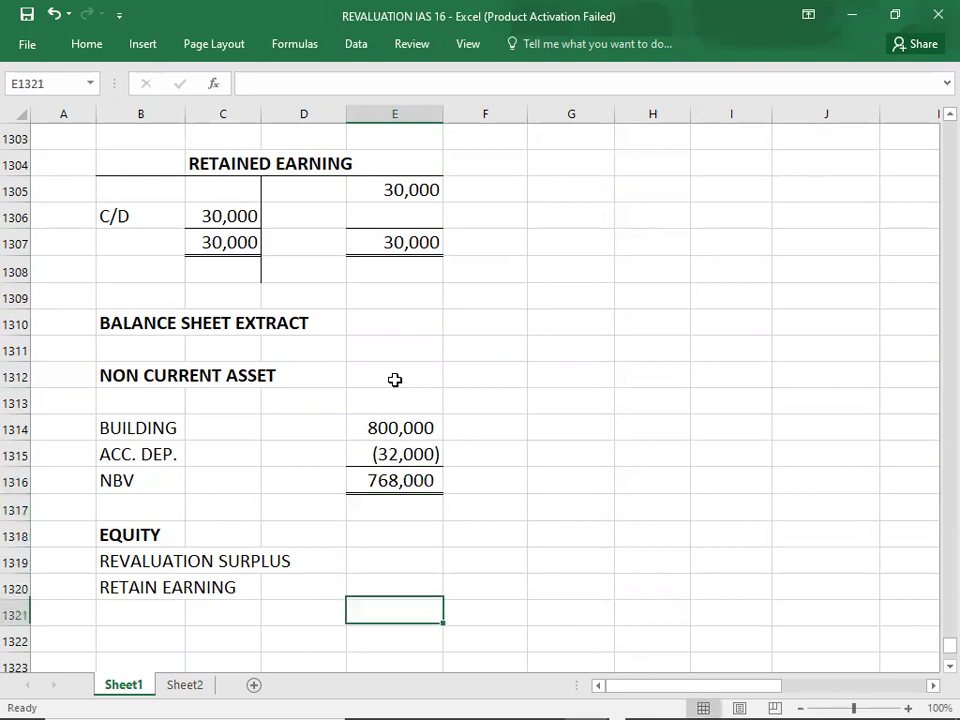
key(Up)
key(Up)
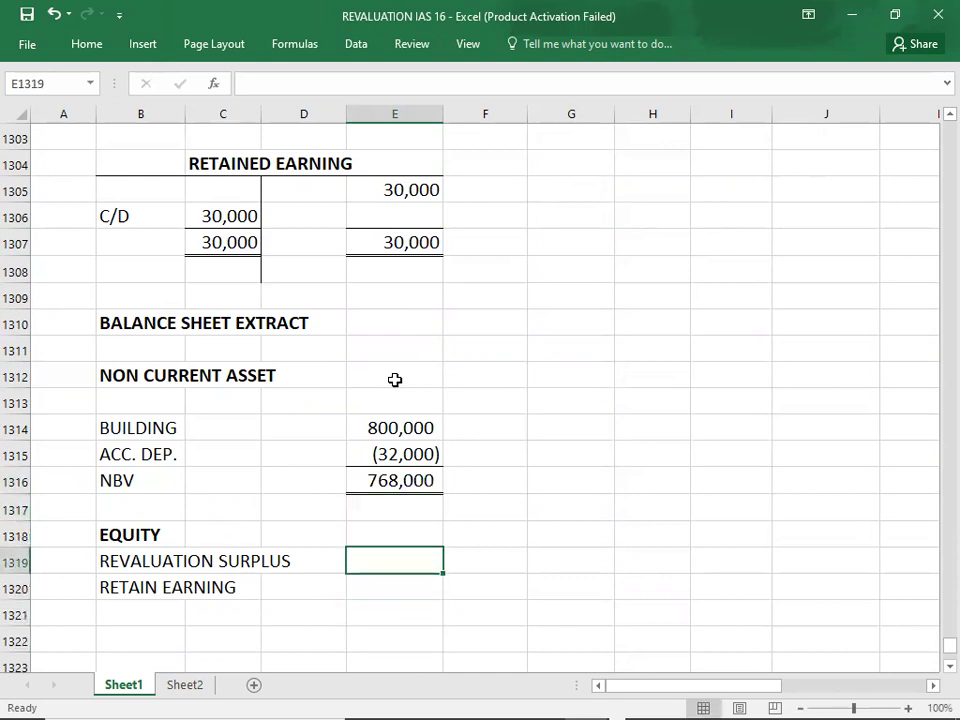
key(Up)
key(Up)
key(Up)
key(Up)
key(Up)
key(Up)
key(Up)
key(Up)
key(Up)
key(Up)
key(Up)
key(Up)
key(Up)
key(Up)
key(Up)
key(Up)
key(Up)
key(Up)
key(Up)
key(Up)
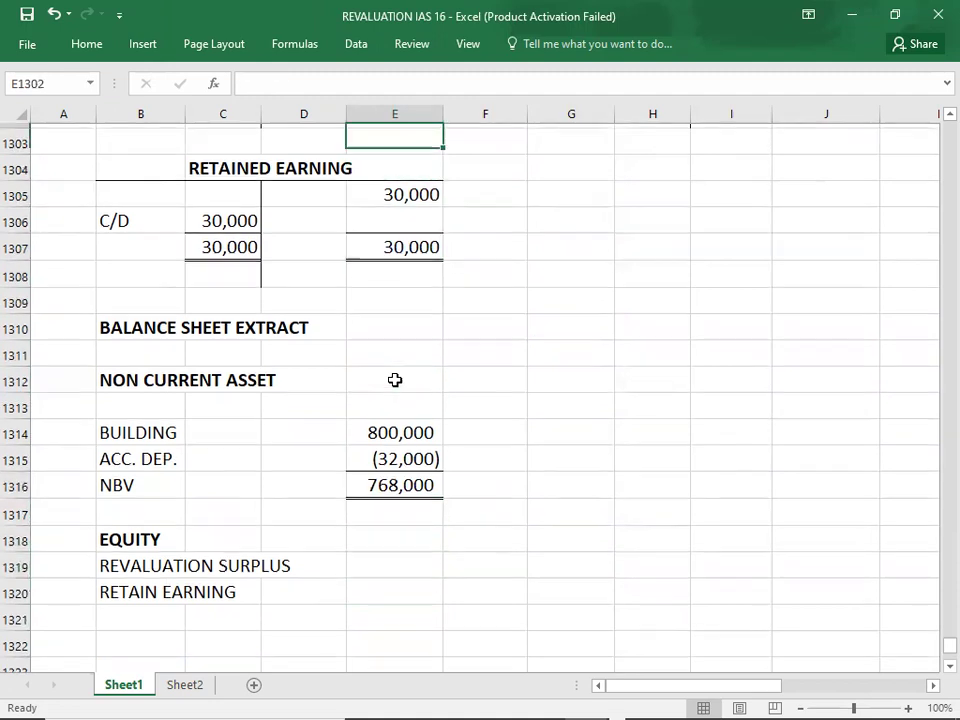
key(Down)
key(Down)
key(Down)
key(Right)
key(Right)
key(Right)
key(Down)
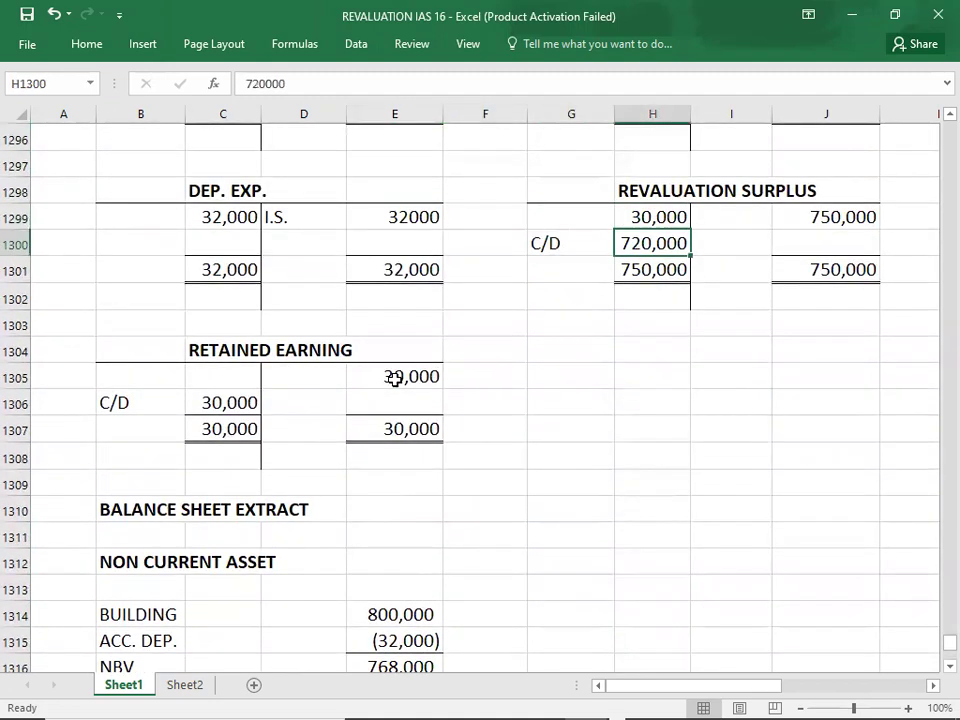
Enter 720000 as the REVALUATION SURPLUS amount under EQUITY in the balance sheet extract, cell E1319
key(Down)
key(Down)
key(Down)
key(Down)
key(Down)
key(Down)
key(Down)
key(Down)
key(Down)
key(Down)
key(Down)
key(Down)
key(Down)
key(Down)
key(Down)
key(Down)
key(Down)
key(Down)
key(Down)
key(Down)
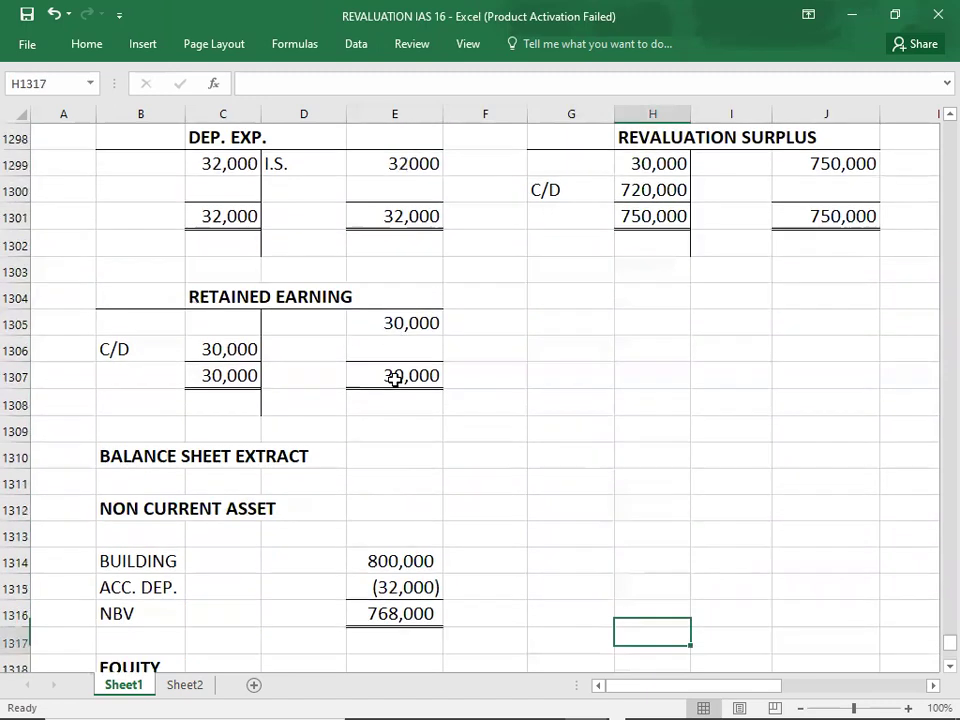
key(Left)
key(Left)
key(Up)
key(Left)
key(Up)
text(7)
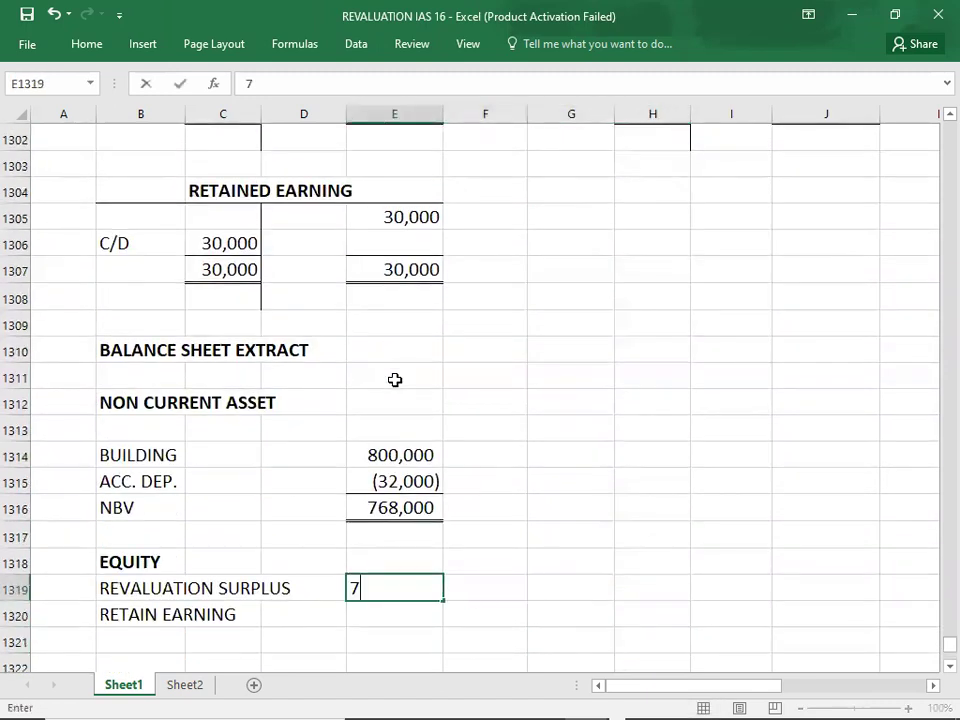
text(20000)
key(Up)
Look up the closing balance in the RETAINED EARNING T-account for the balance sheet extract
key(Up)
key(Up)
key(Up)
key(Up)
key(Up)
key(Up)
key(Up)
key(Up)
key(Up)
key(Up)
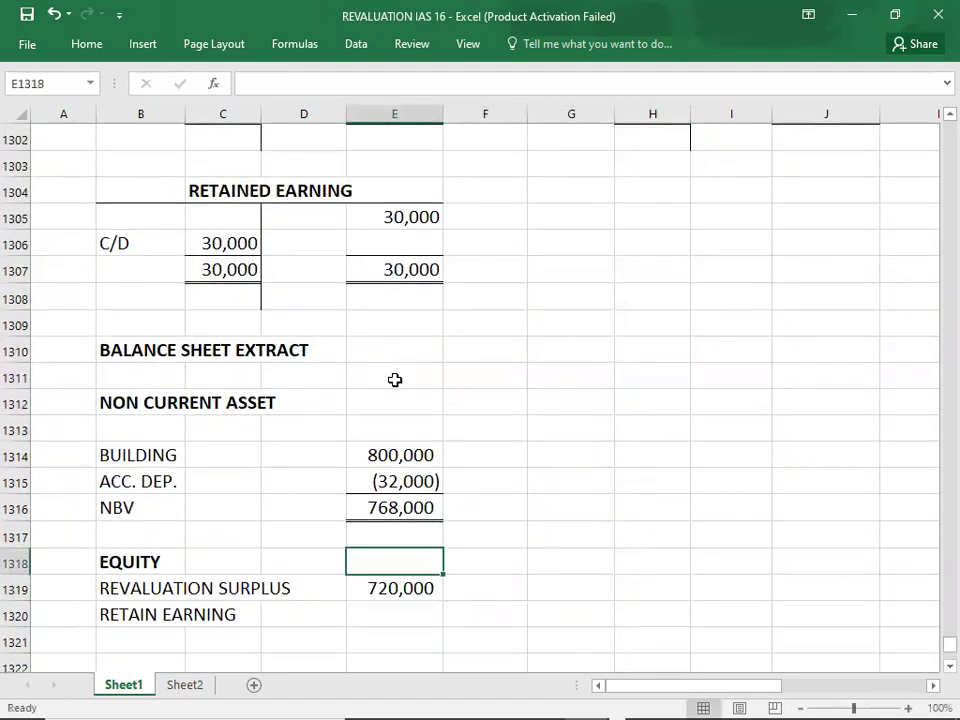
key(Left)
key(Left)
key(Up)
key(Up)
key(Down)
key(Down)
key(Down)
key(Down)
key(Down)
key(Down)
key(Down)
key(Down)
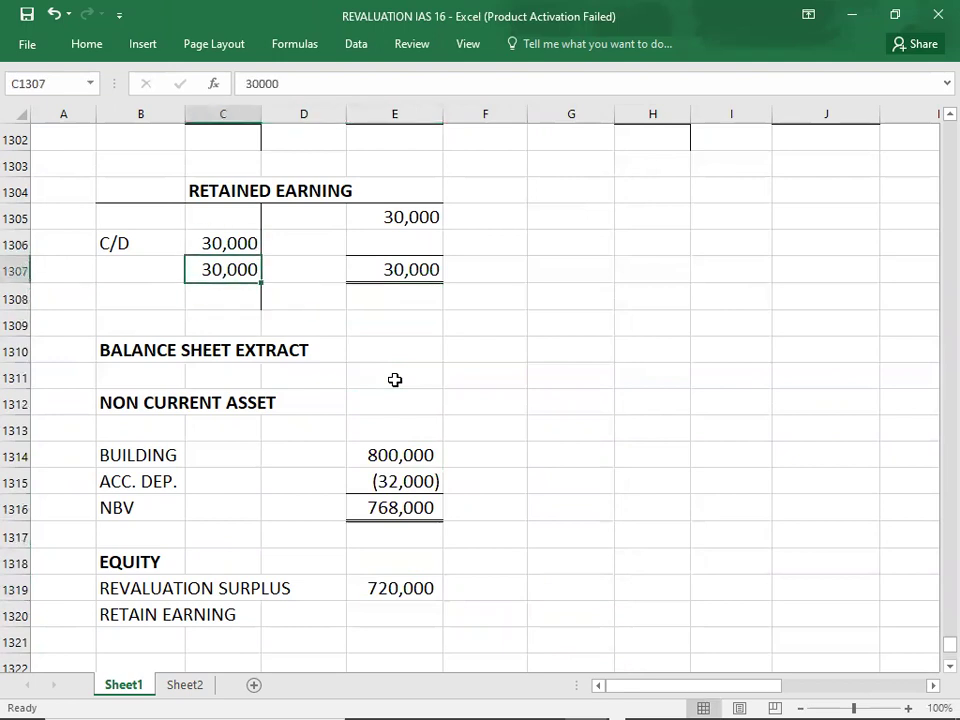
Enter 30000 as the RETAIN EARNING amount under EQUITY in the balance sheet extract, cell E1320
key(Down)
key(Down)
key(Down)
key(Down)
key(Right)
key(Down)
key(Right)
key(Down)
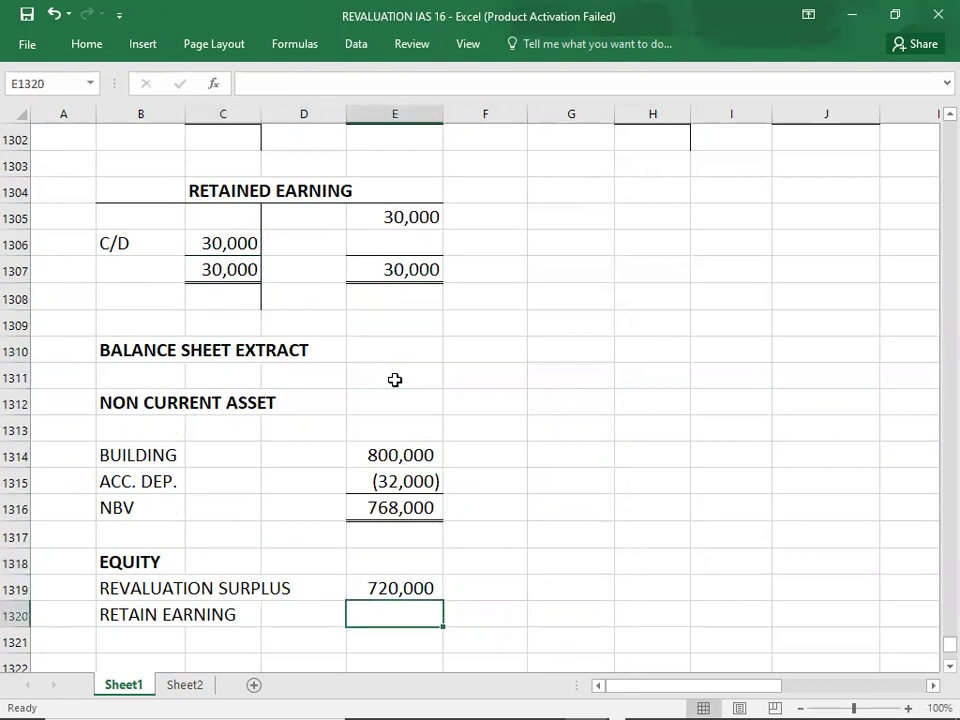
text(30000)
key(Return)
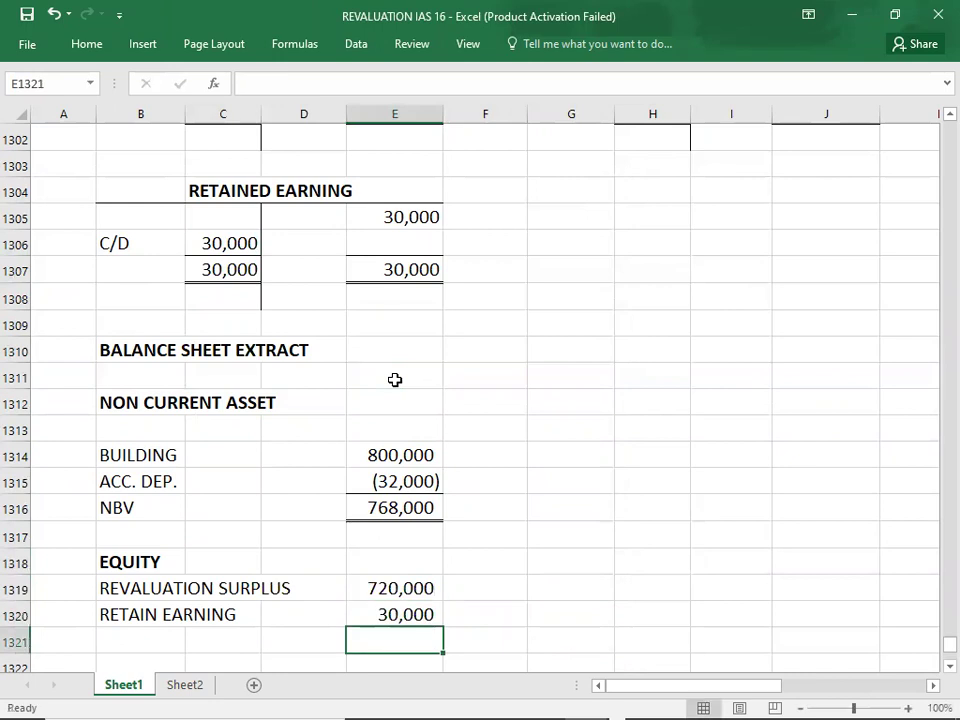
key(Down)
key(Down)
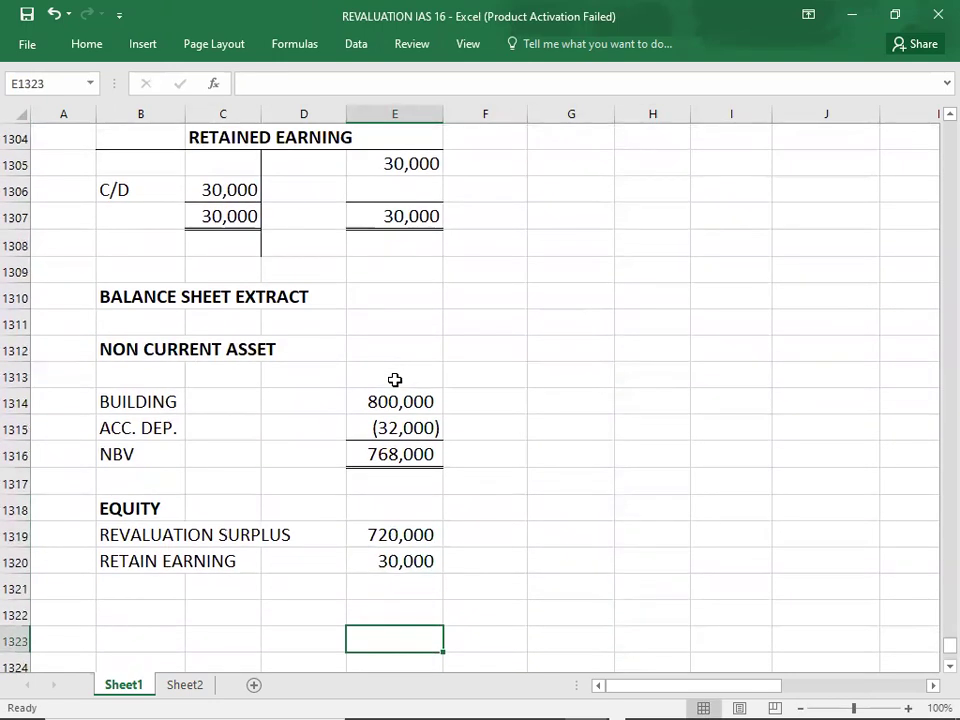
Reread Q.04 in the ABC document in Acrobat Reader, then return to Excel and review the extract's non-current asset figures
key(alt+Tab)
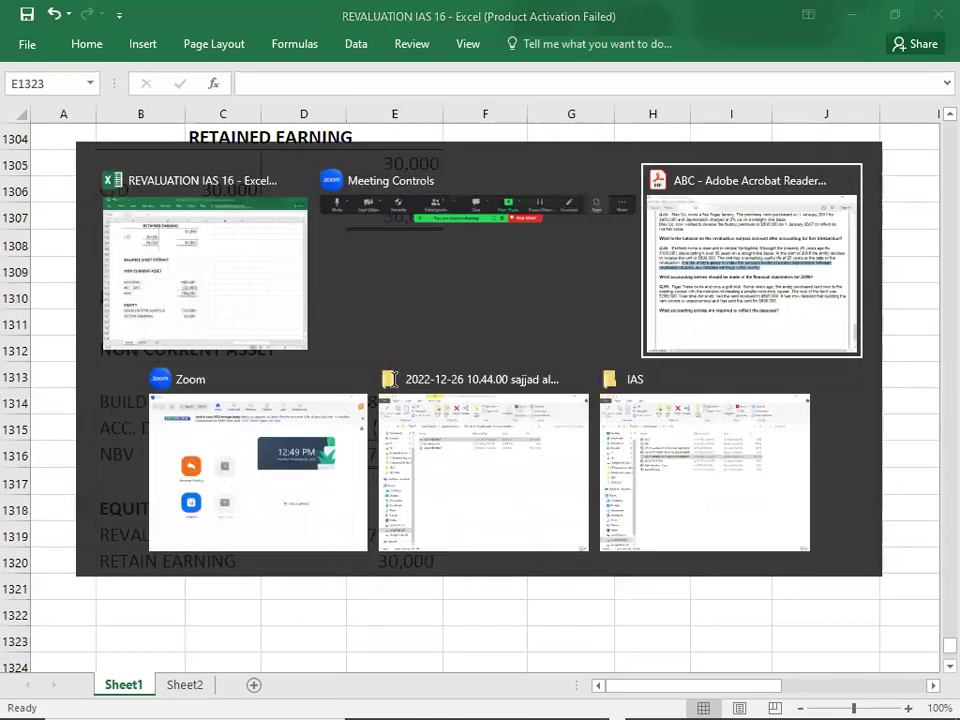
click(395, 379)
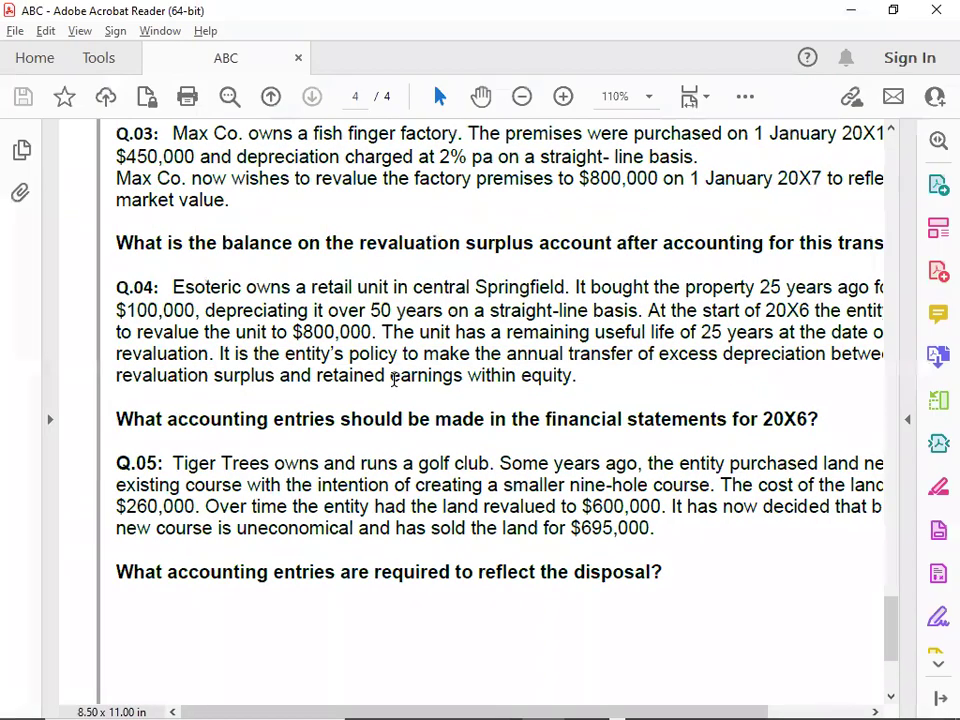
key(ctrl+h)
key(alt+Tab)
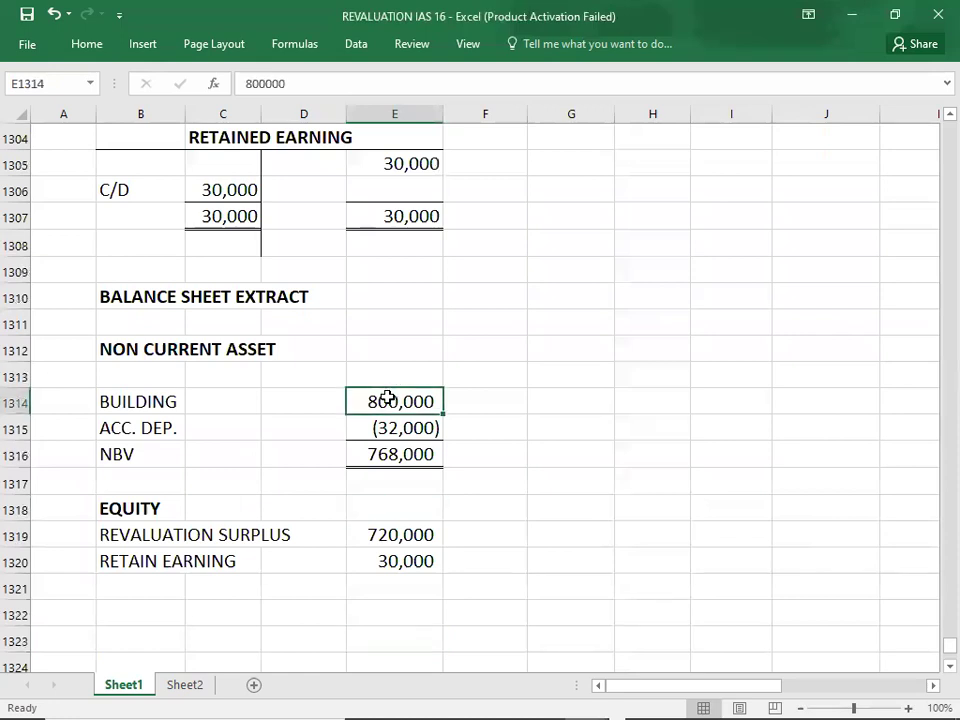
click(385, 425)
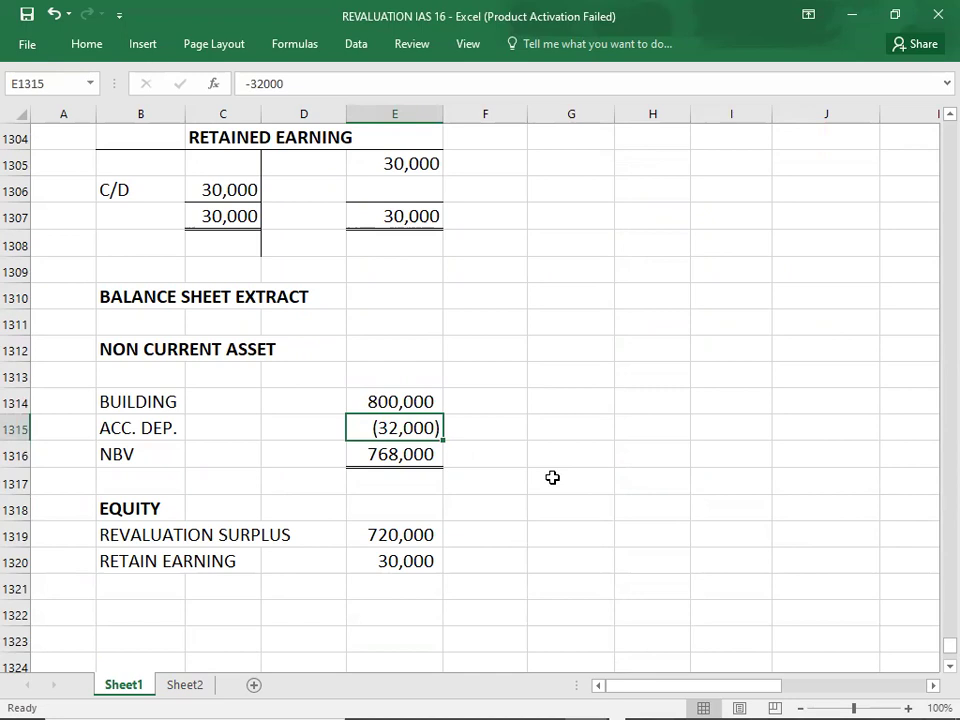
Examine the ACC. DEP. T-account's opening, reversed and closing amounts behind the accumulated depreciation figure in the balance sheet extract
key(Up)
key(Up)
key(Up)
key(Up)
key(Up)
key(Up)
key(Up)
key(Up)
key(Up)
key(Up)
key(Up)
key(Up)
key(Up)
key(Up)
key(Up)
key(Up)
key(Up)
key(Up)
key(Up)
key(Up)
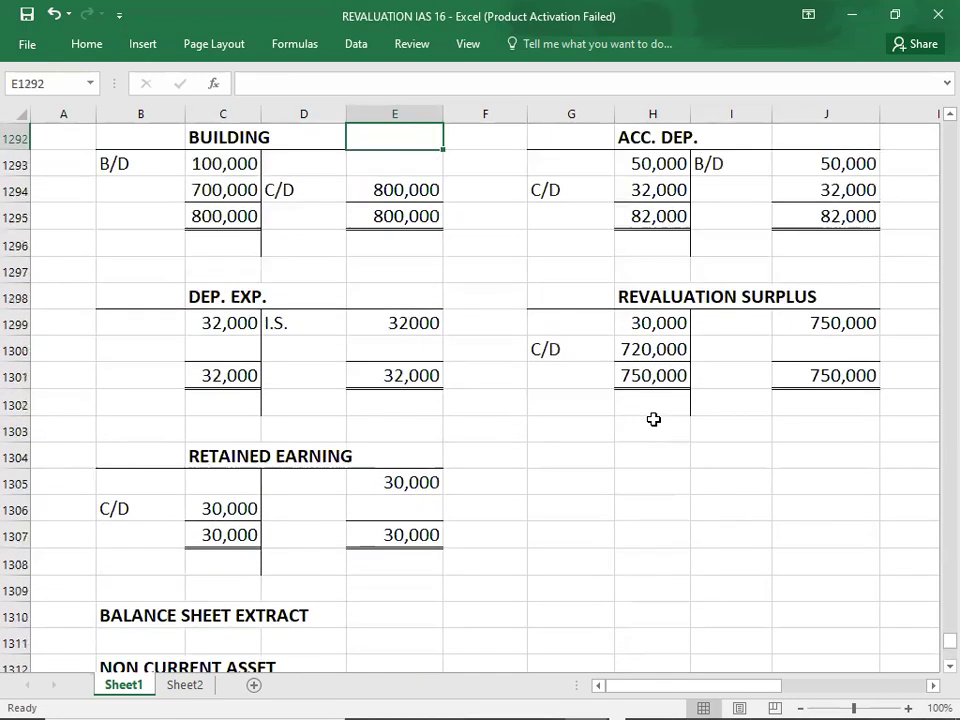
key(Down)
key(Down)
key(Right)
key(Right)
key(Right)
key(Up)
key(Right)
key(Right)
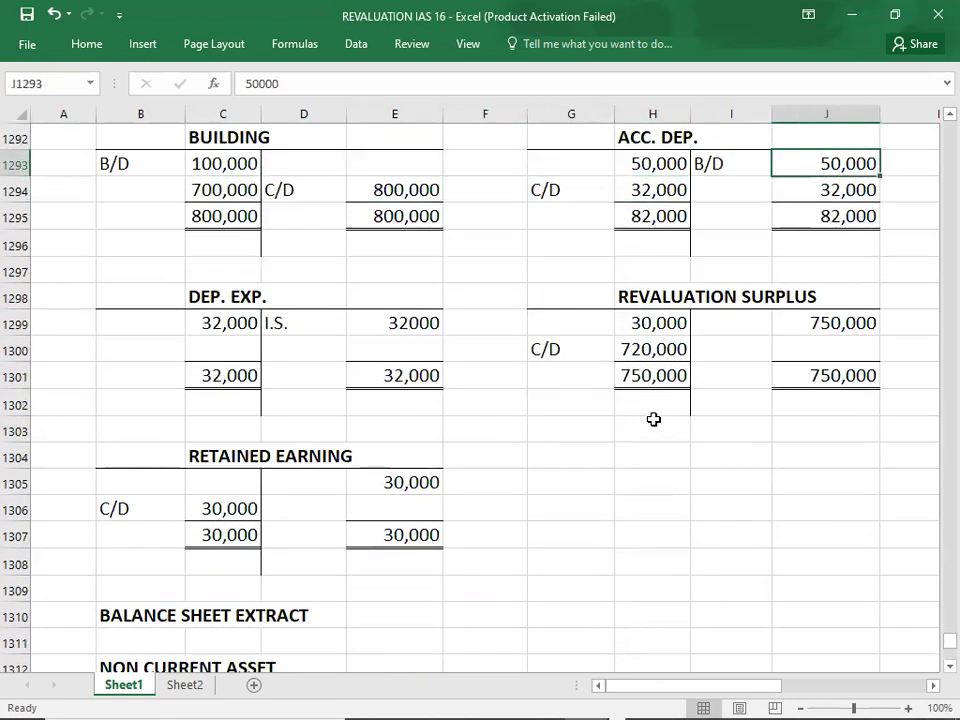
key(Left)
key(Left)
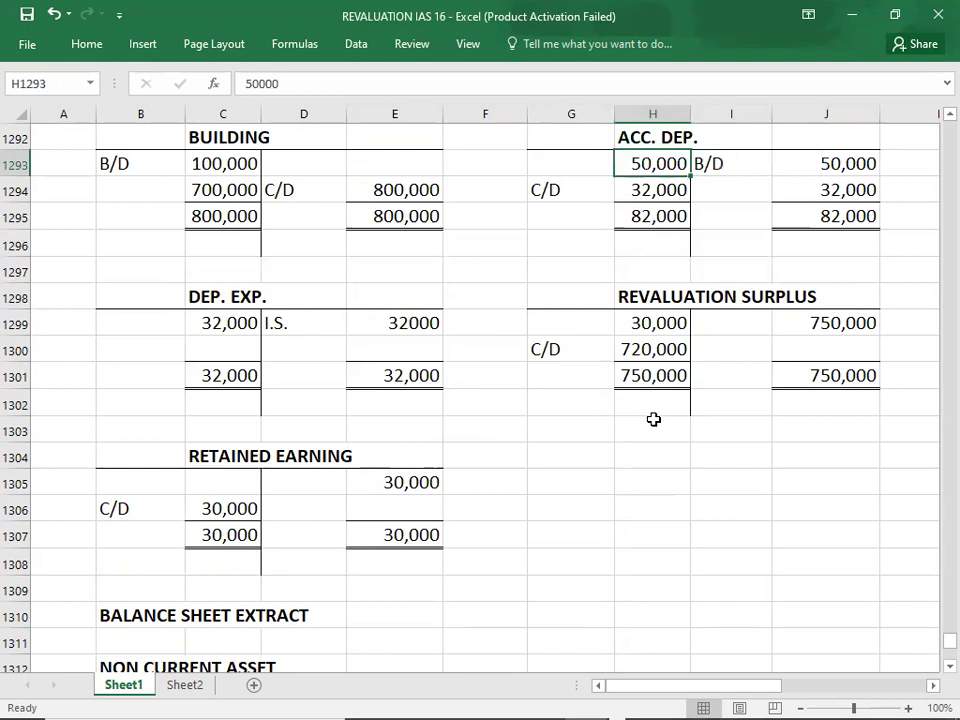
key(Down)
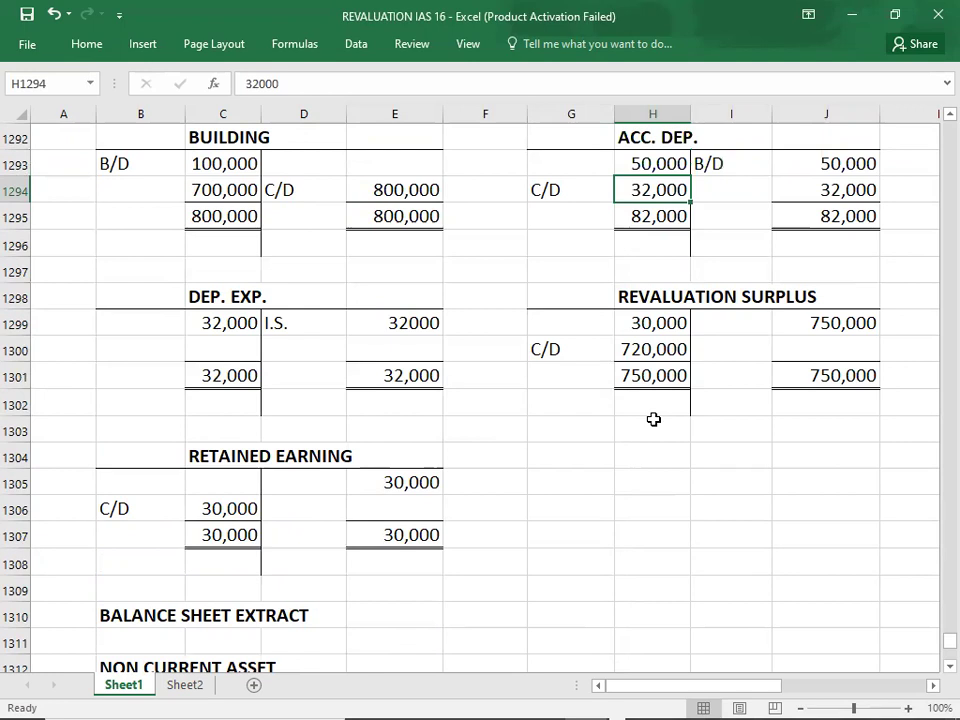
Switch to the ABC document in Acrobat Reader and read the Revaluation Model definition under Measurement Subsequent to Initial Recognition
key(alt+Tab)
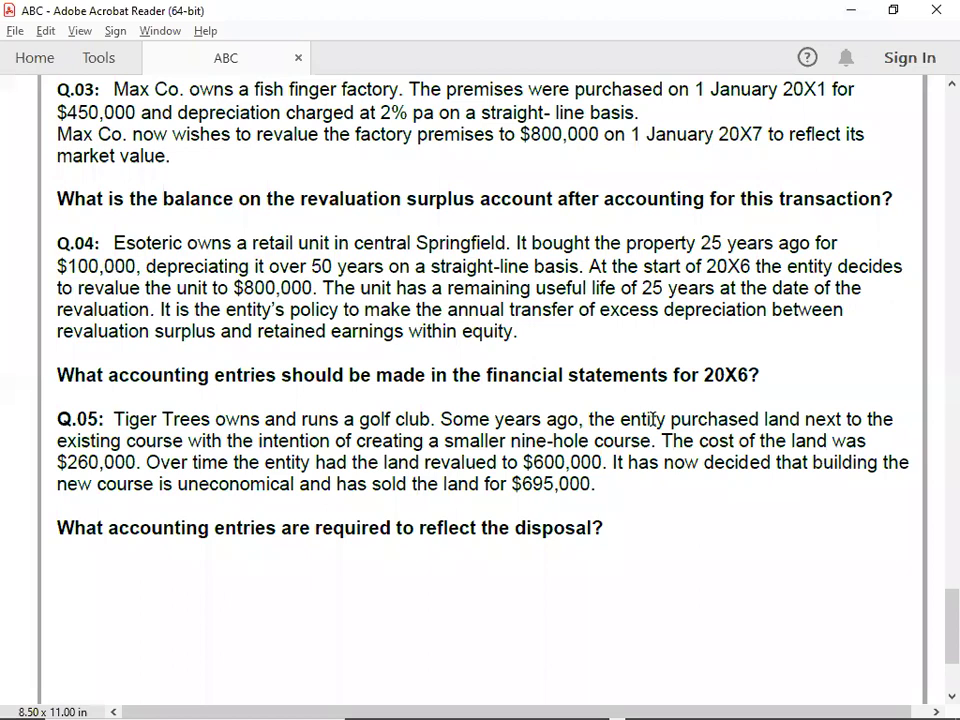
scroll(652, 419, up, 6)
scroll(652, 419, up, 15)
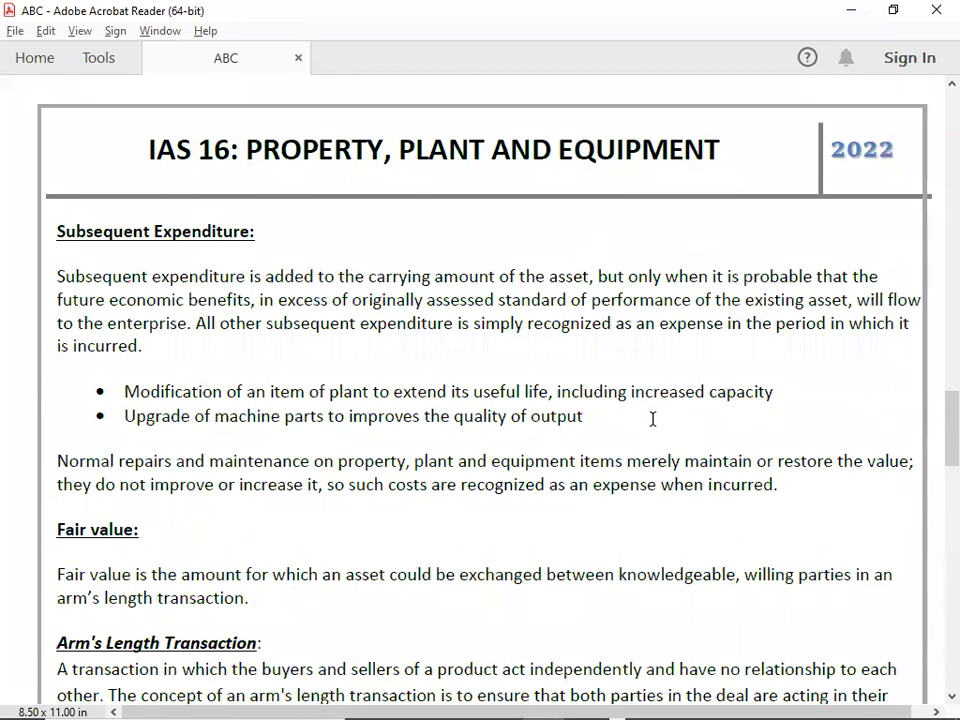
scroll(652, 419, up, 12)
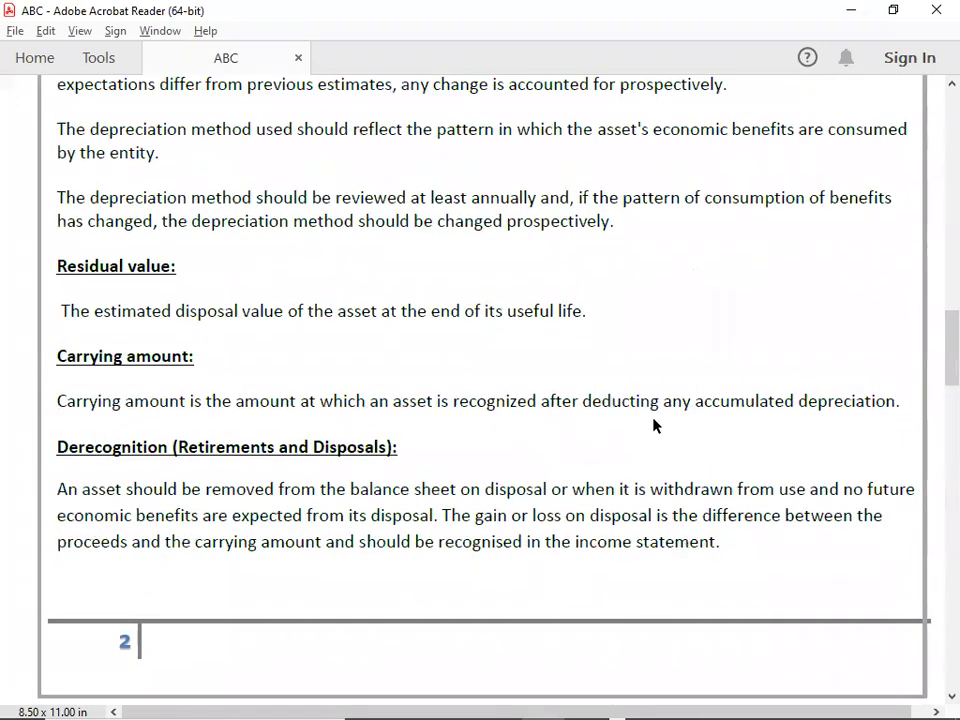
scroll(655, 424, up, 12)
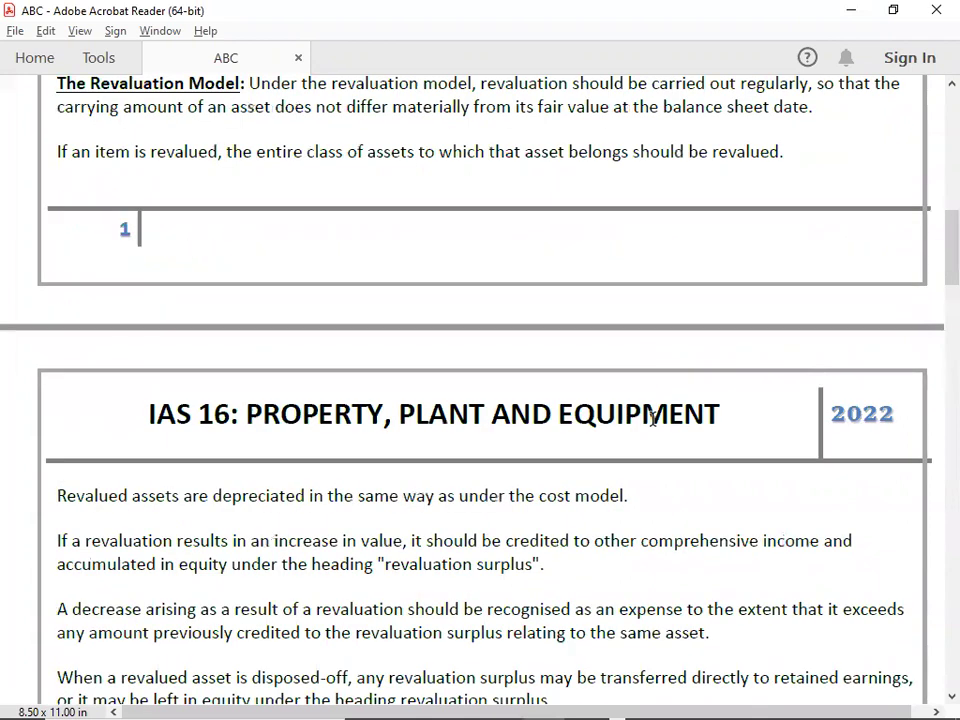
scroll(652, 419, up, 3)
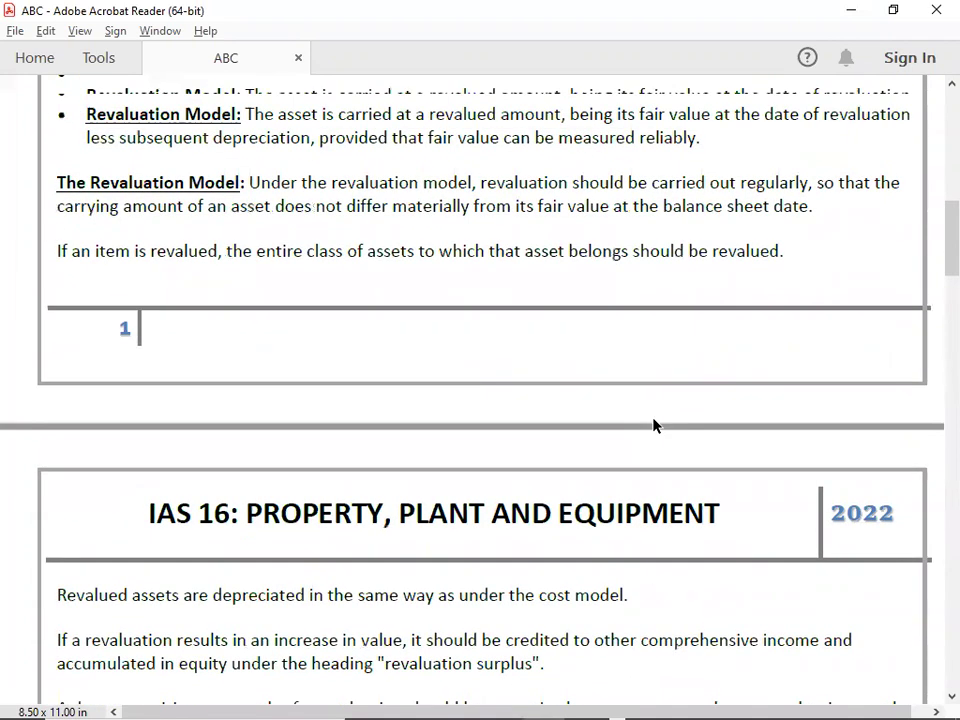
scroll(654, 425, down, 6)
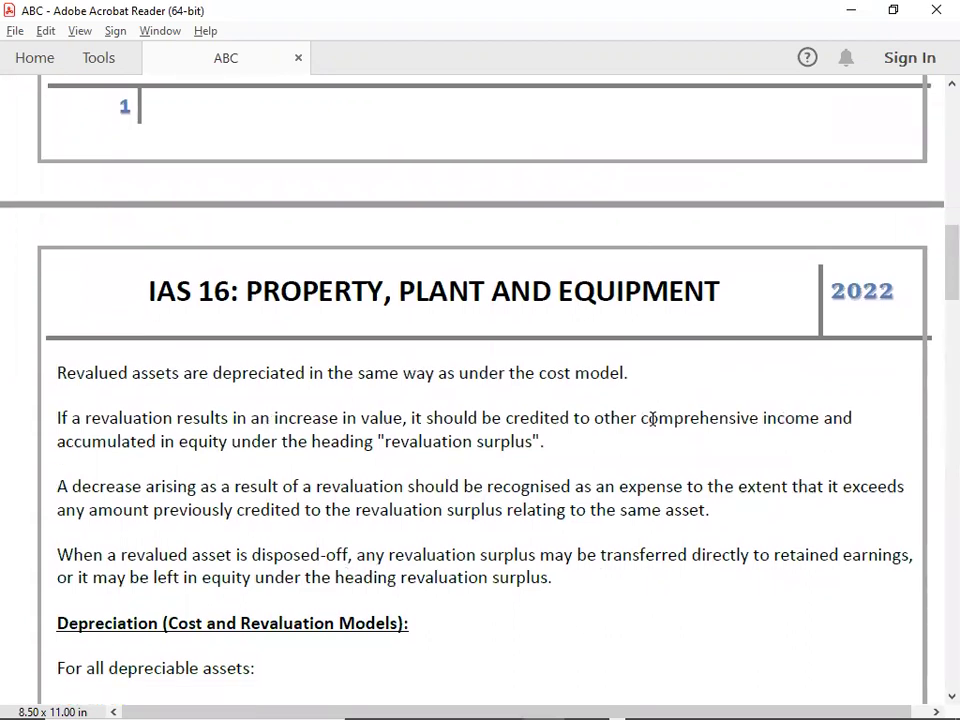
scroll(652, 419, up, 13)
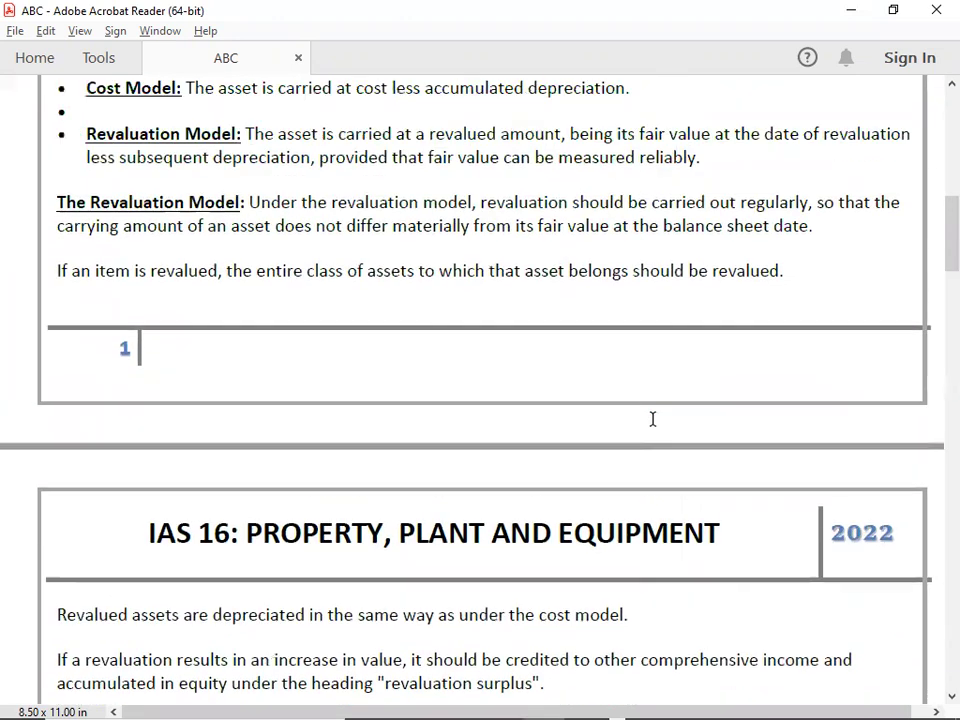
scroll(652, 419, up, 1)
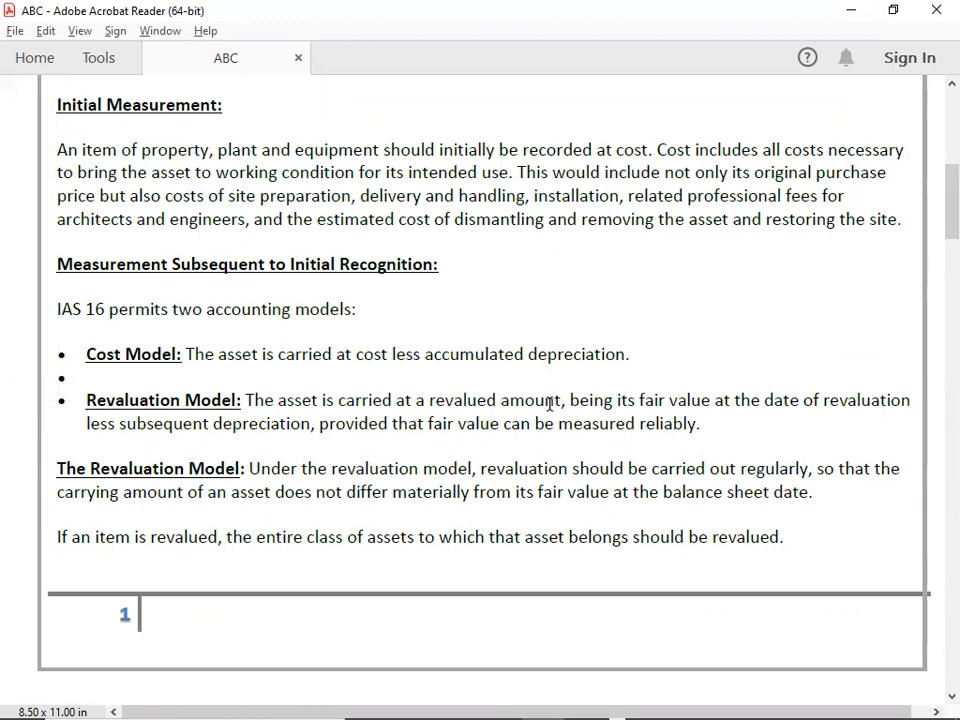
Return to Excel and compare the BUILDING amount in the balance sheet extract with the Revaluation Model definition in the ABC document
key(alt+Tab)
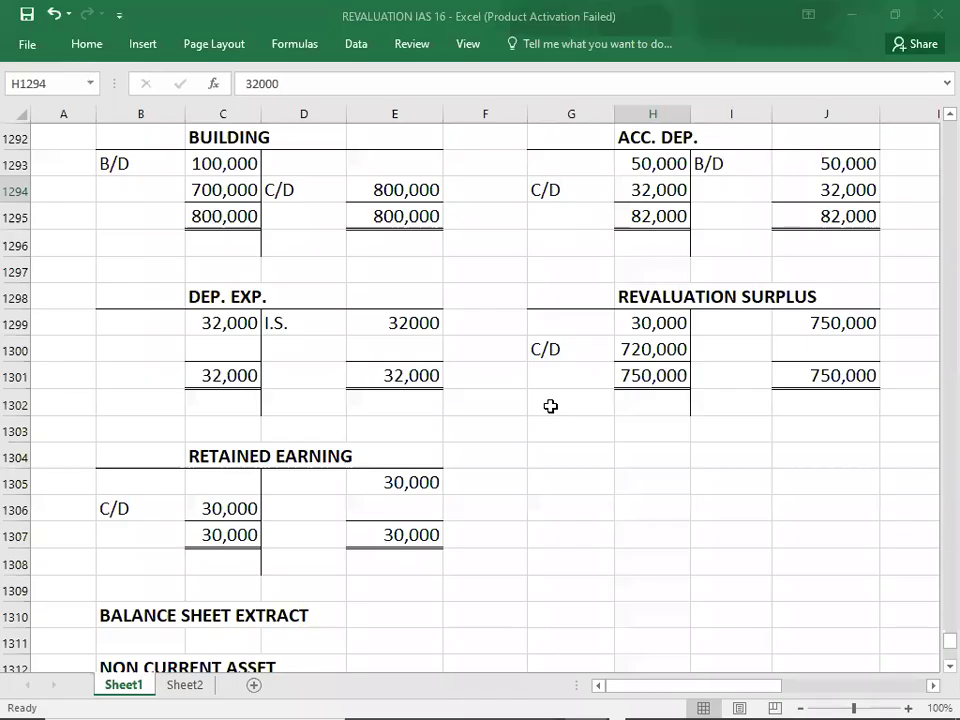
key(Down)
key(Down)
key(Down)
key(Down)
key(Down)
key(Down)
key(Down)
key(Down)
key(Down)
key(Down)
key(Down)
key(Down)
key(Down)
key(Down)
key(Down)
key(Down)
key(Down)
key(Down)
key(Down)
key(Down)
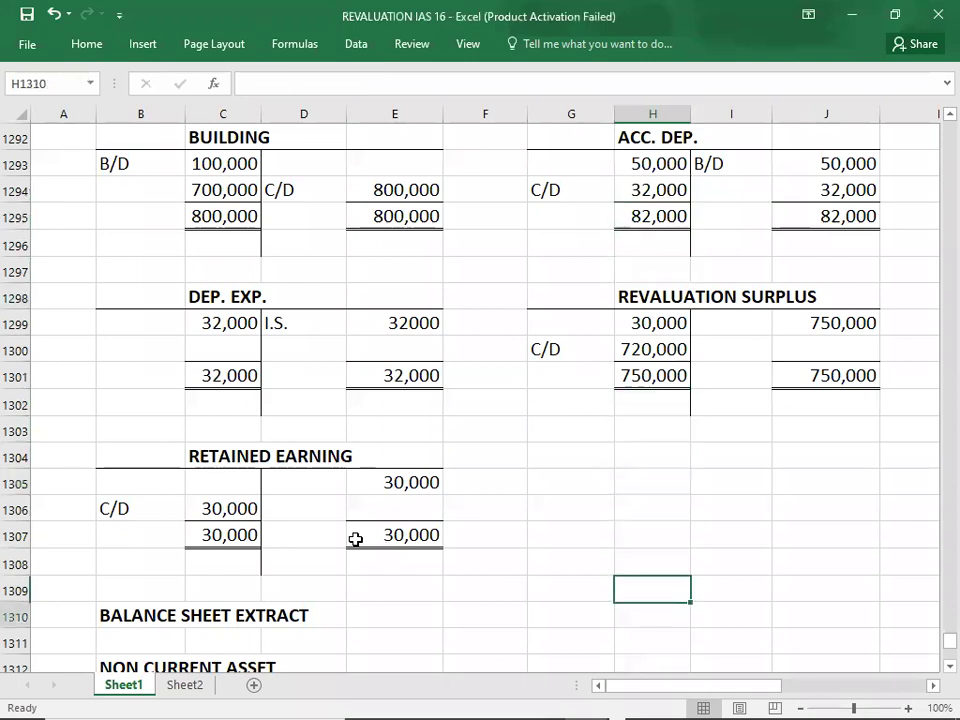
click(382, 453)
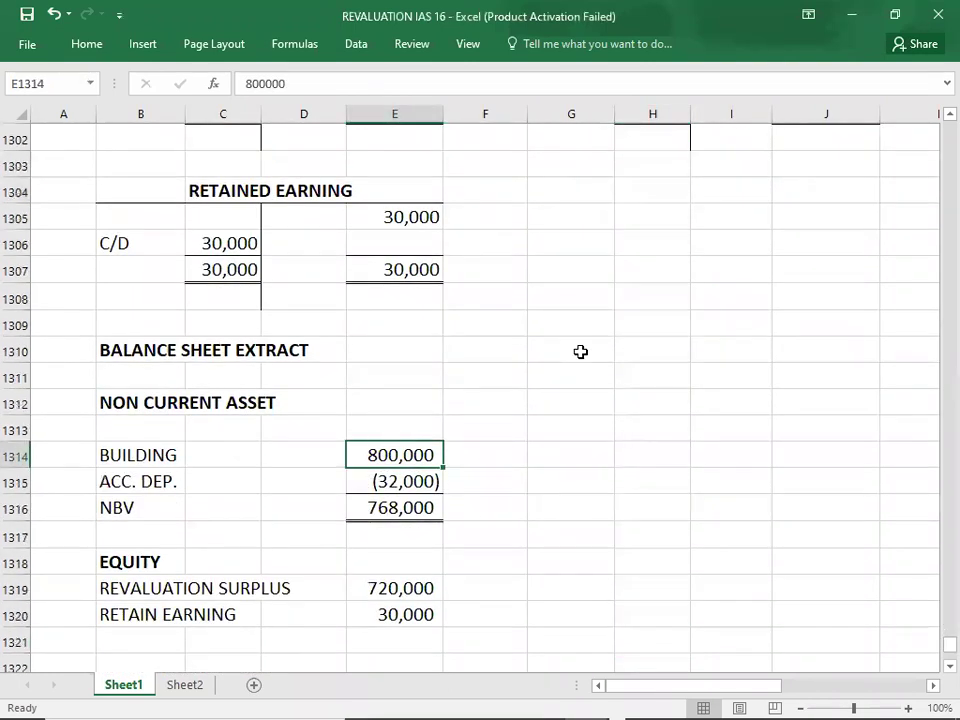
key(alt+Tab)
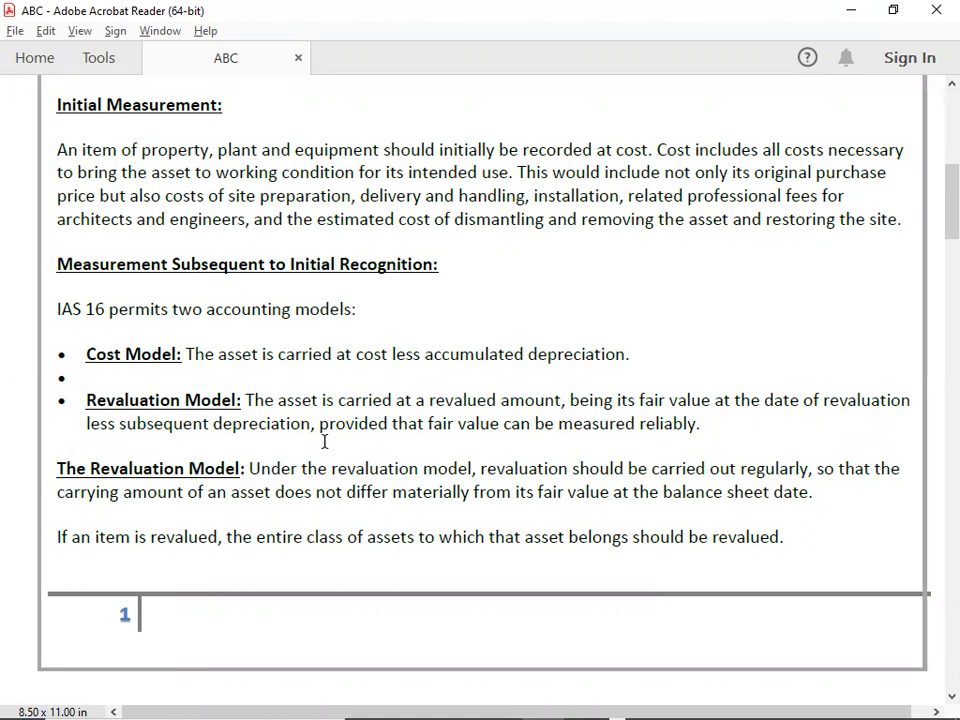
key(alt+Tab)
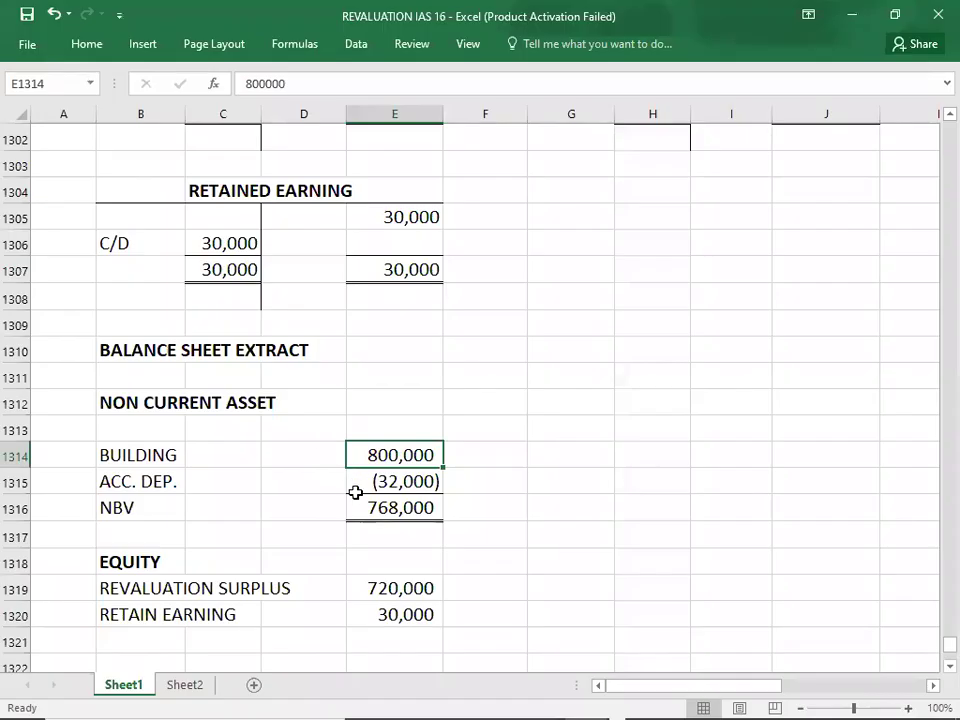
Review the balance sheet extract from ACC. DEP. and NBV down through the EQUITY amounts
click(355, 483)
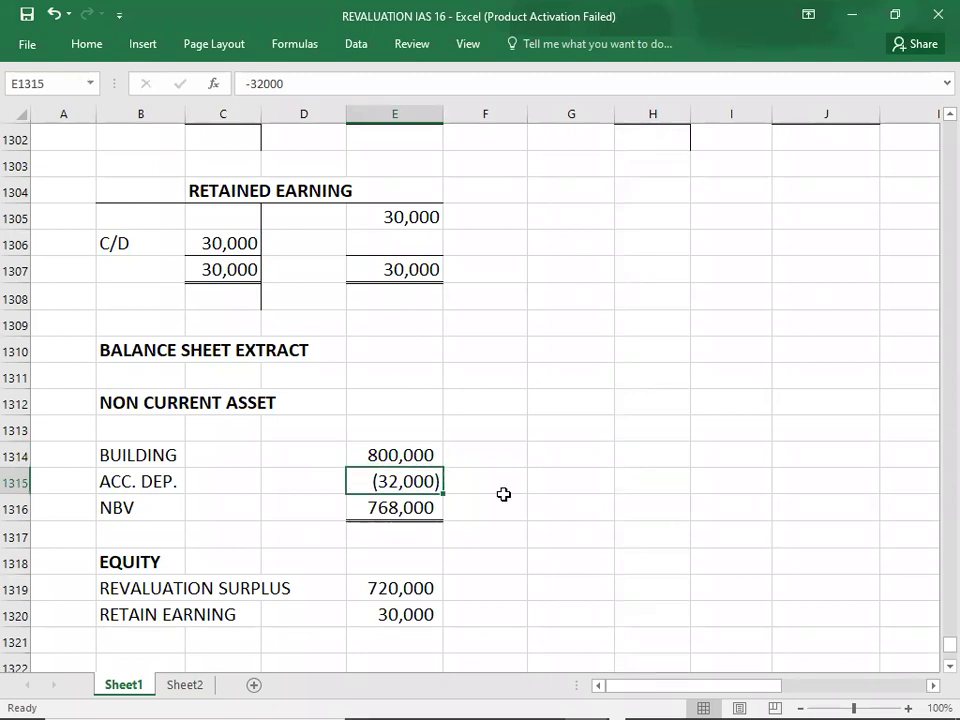
key(Down)
key(Down)
key(Down)
key(Down)
key(Down)
key(Down)
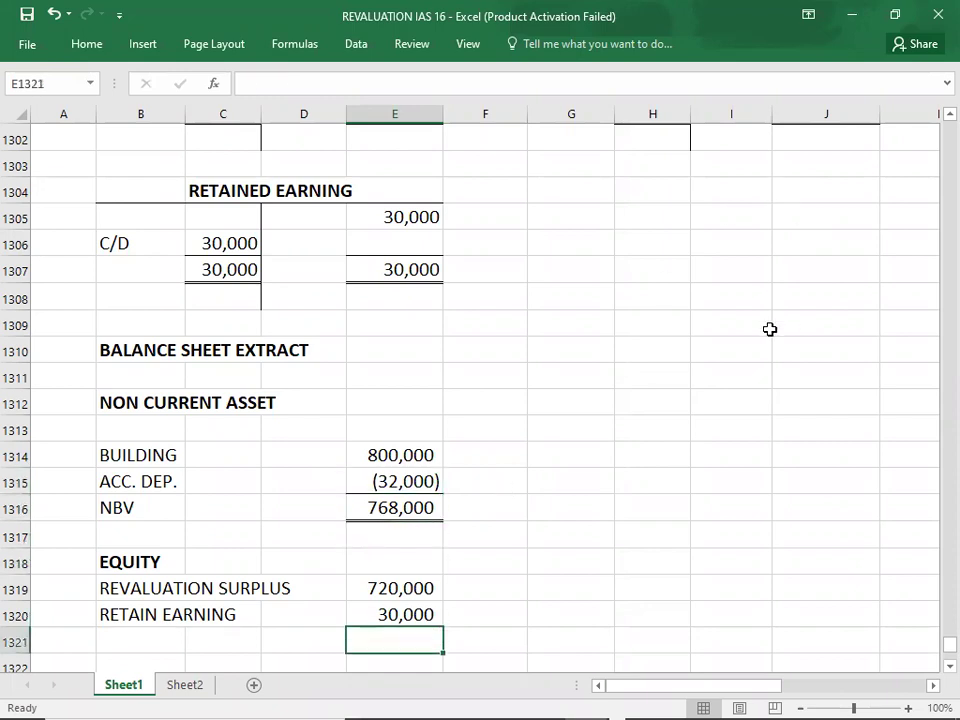